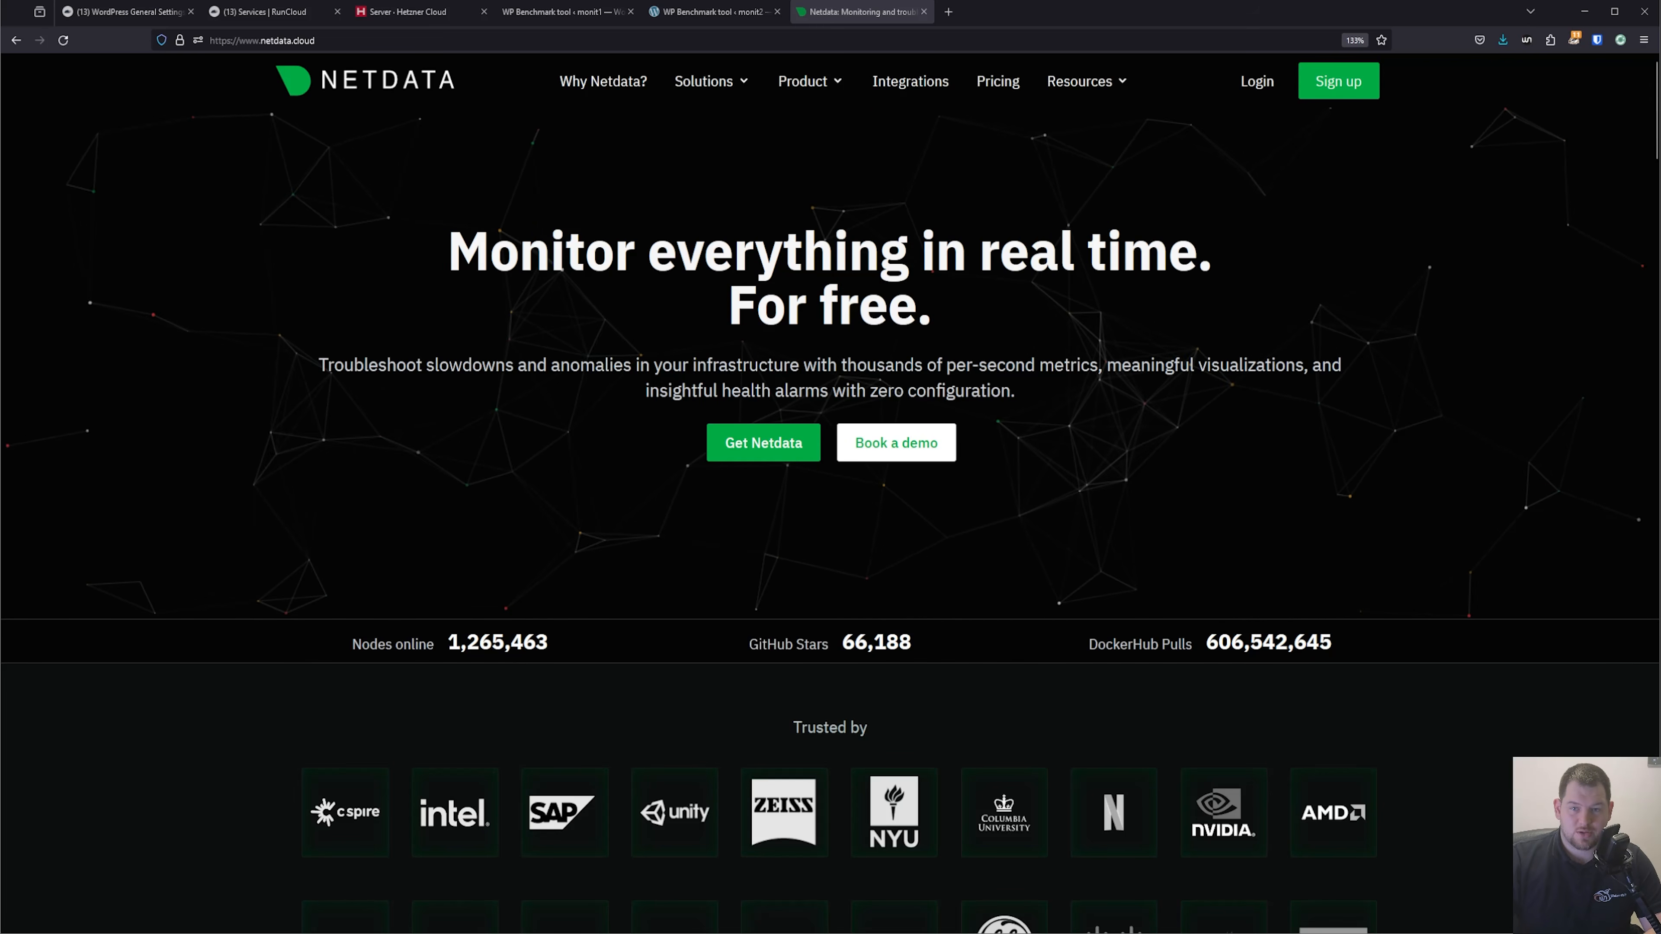
# Open Netdata's pricing page and review the plan cards and the general section of the plan comparison.
pyautogui.click(998, 81)
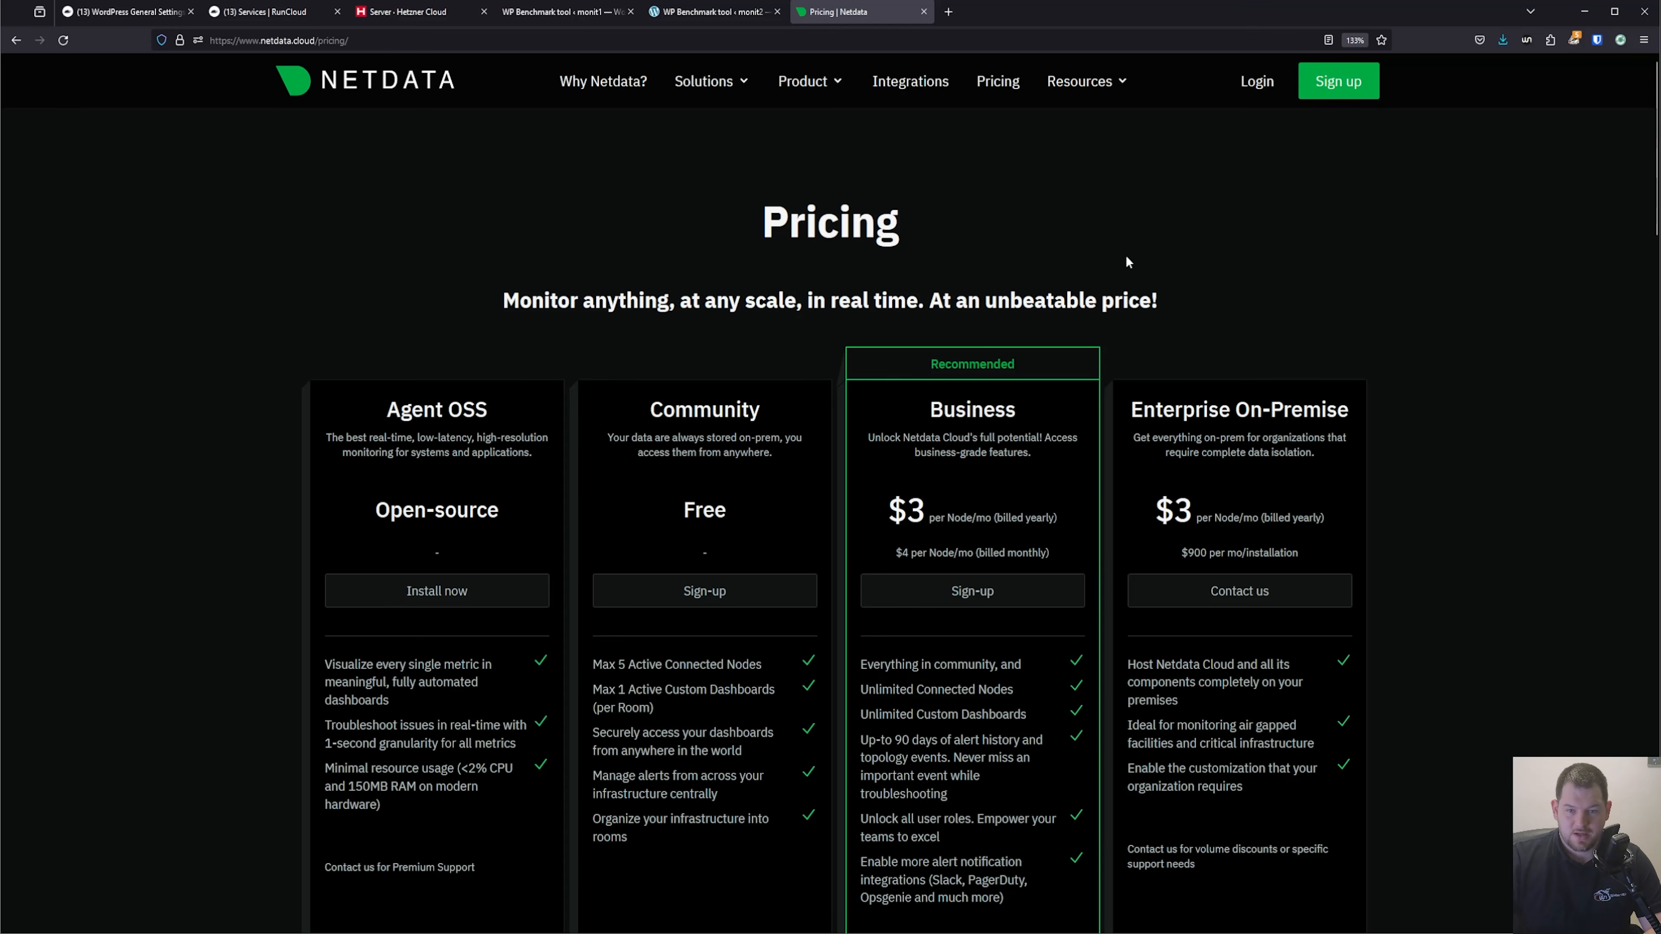
pyautogui.scroll(-2, 1280, 249)
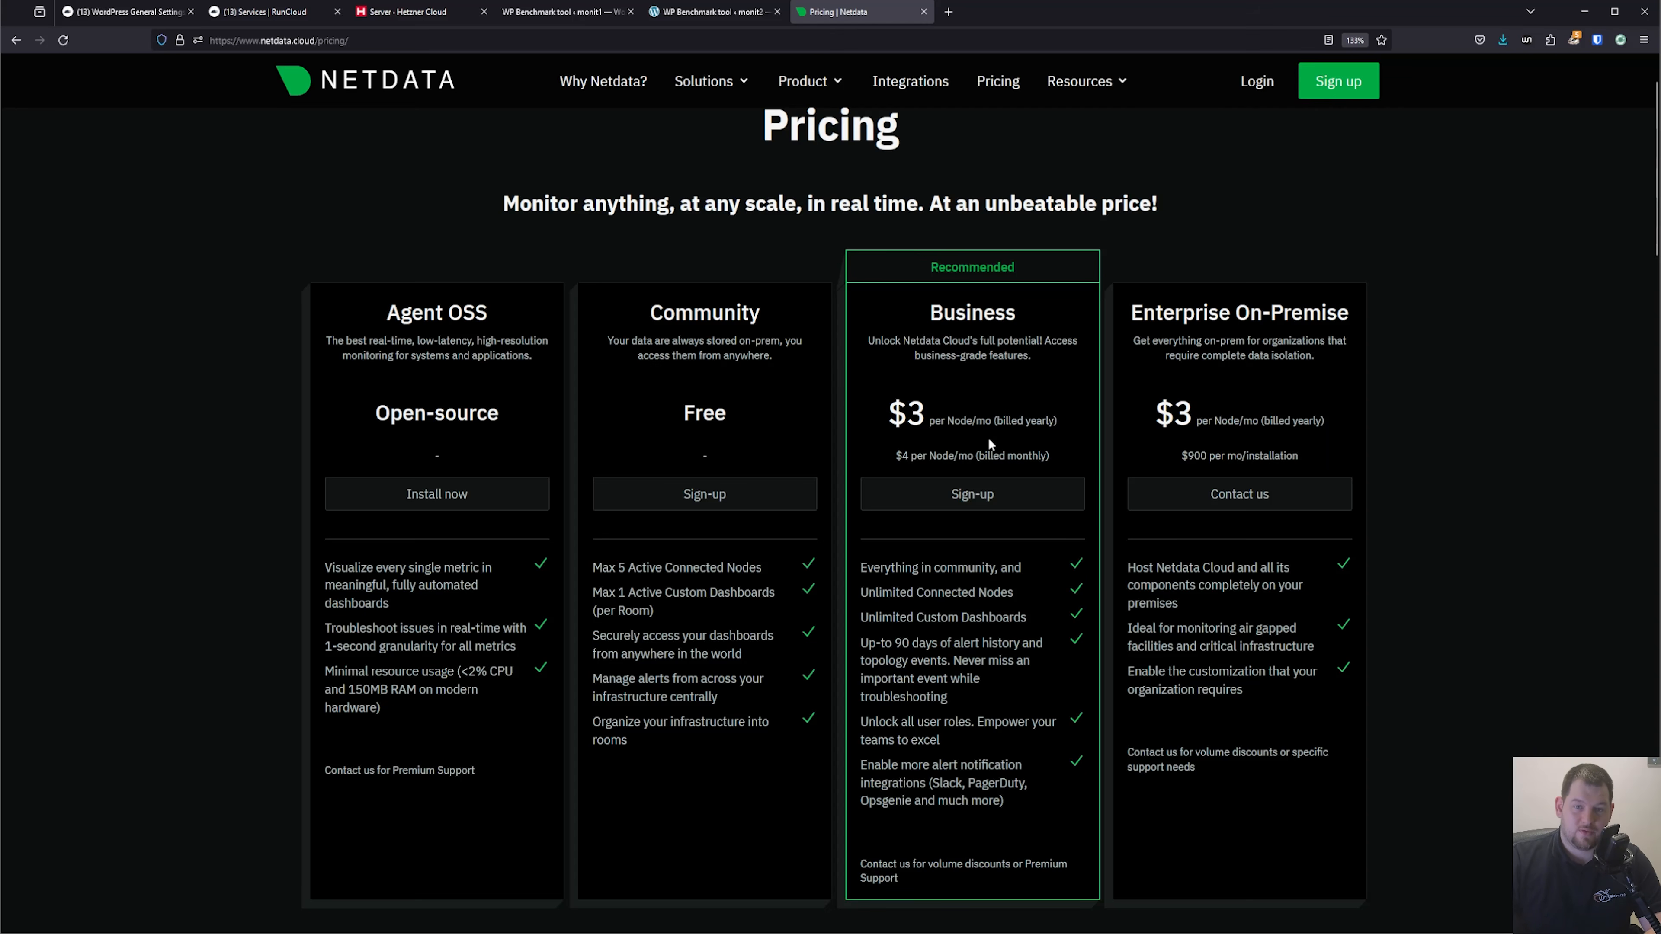
pyautogui.scroll(-2, 982, 522)
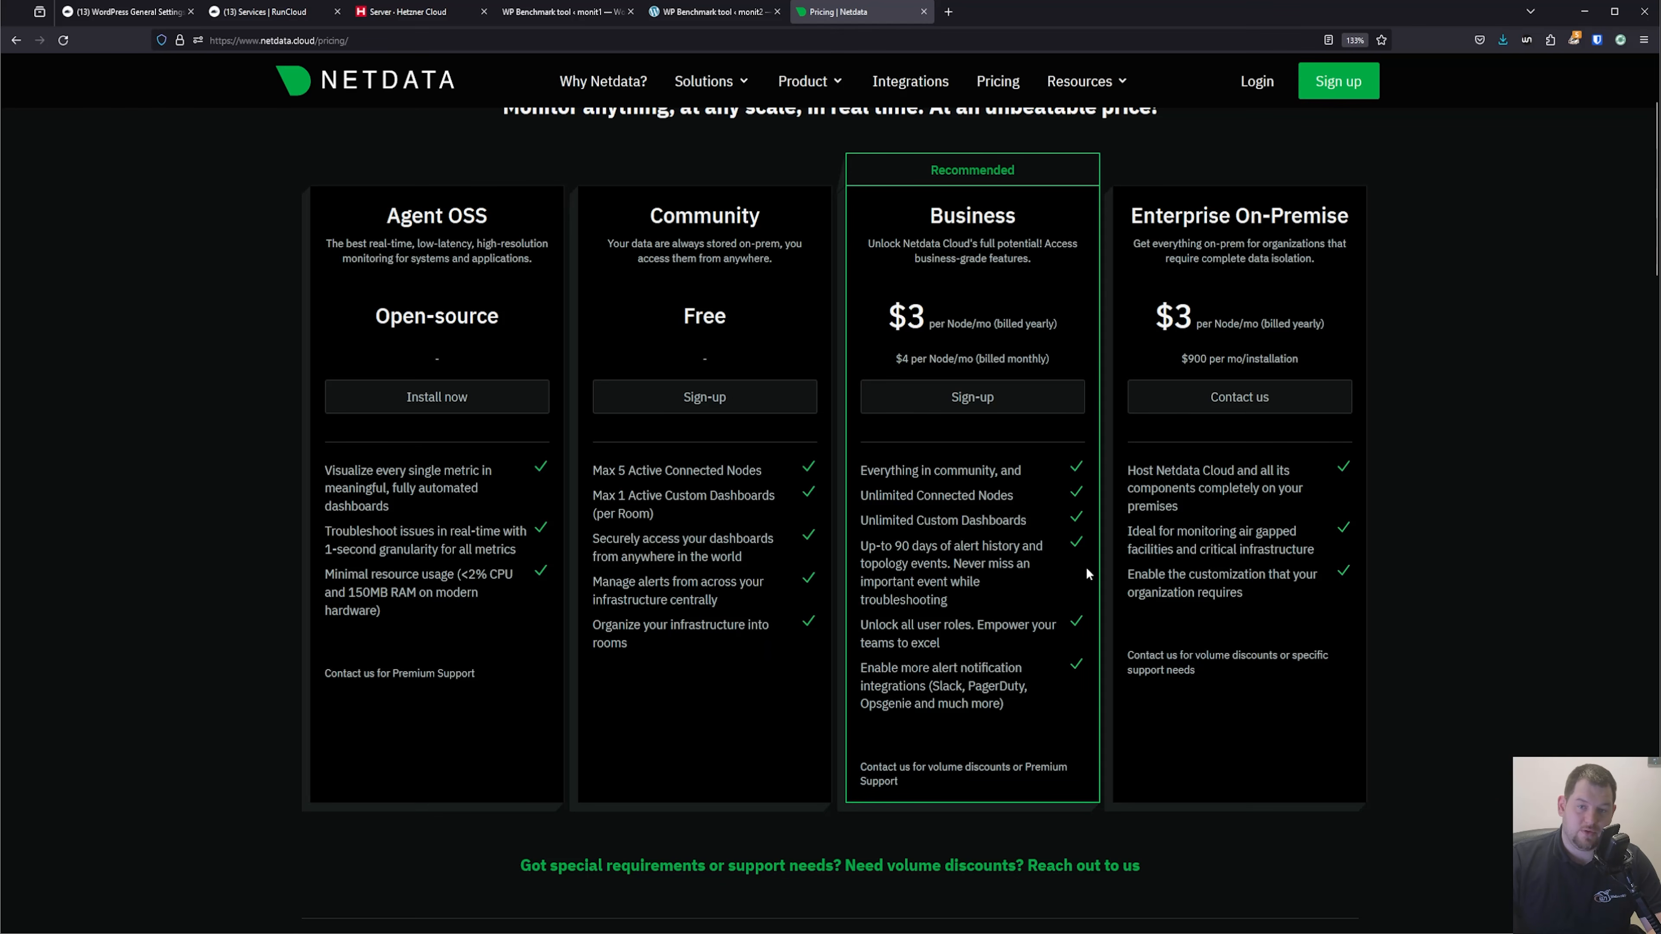
pyautogui.scroll(-7, 1241, 502)
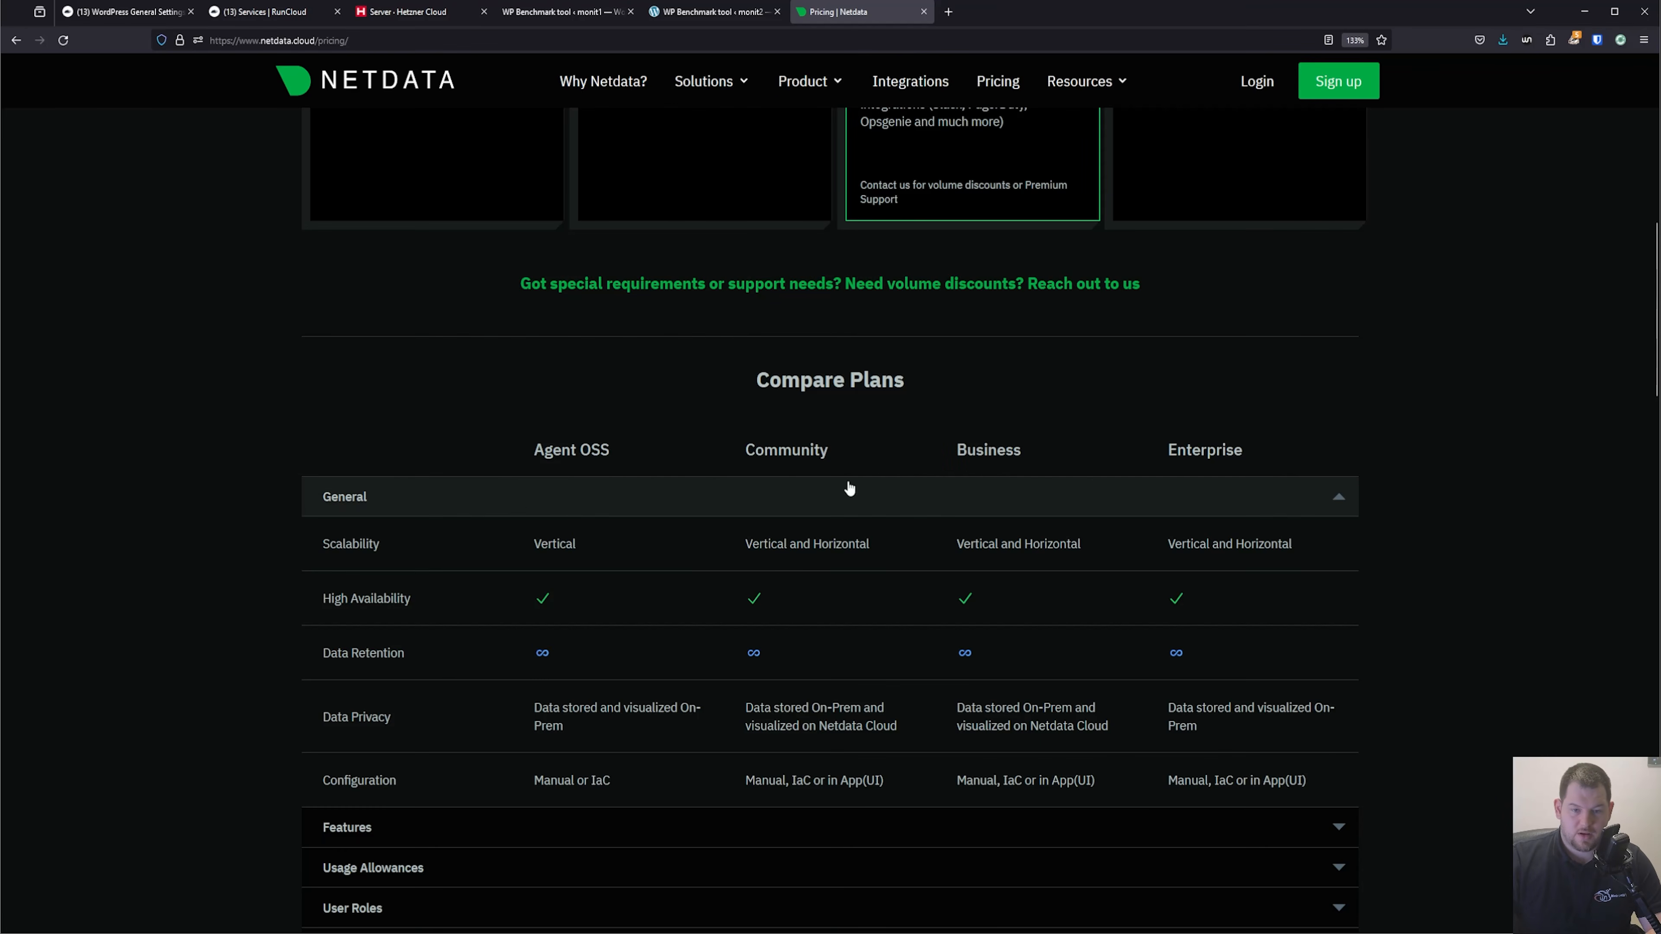
pyautogui.scroll(-3, 781, 393)
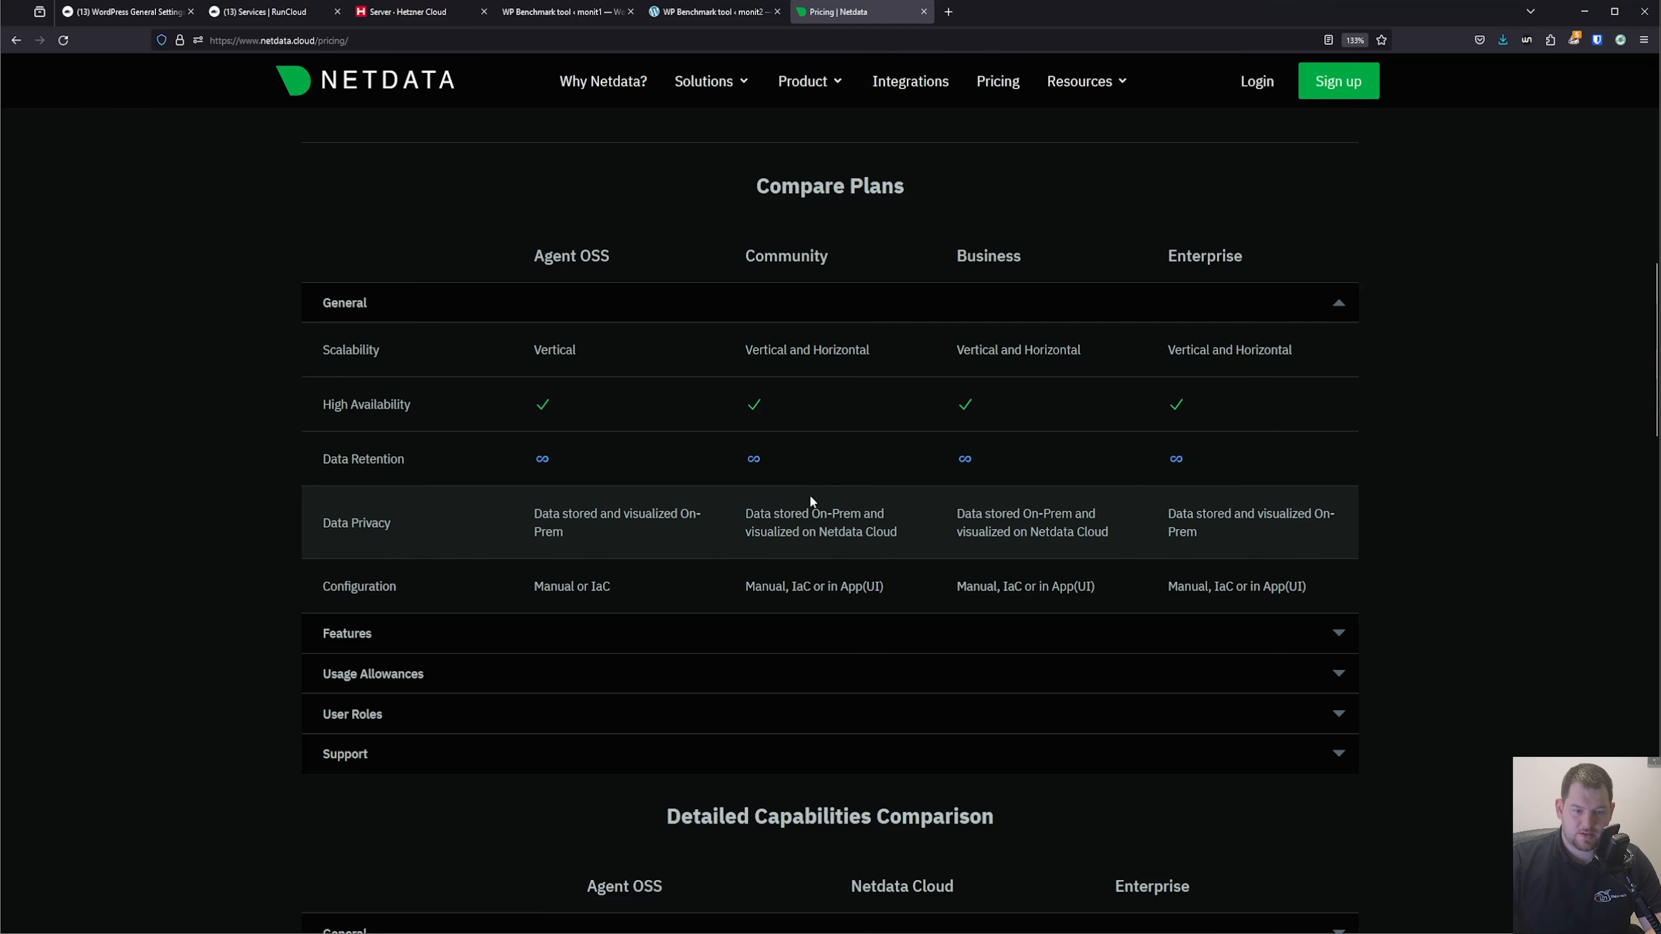
pyautogui.scroll(-3, 901, 505)
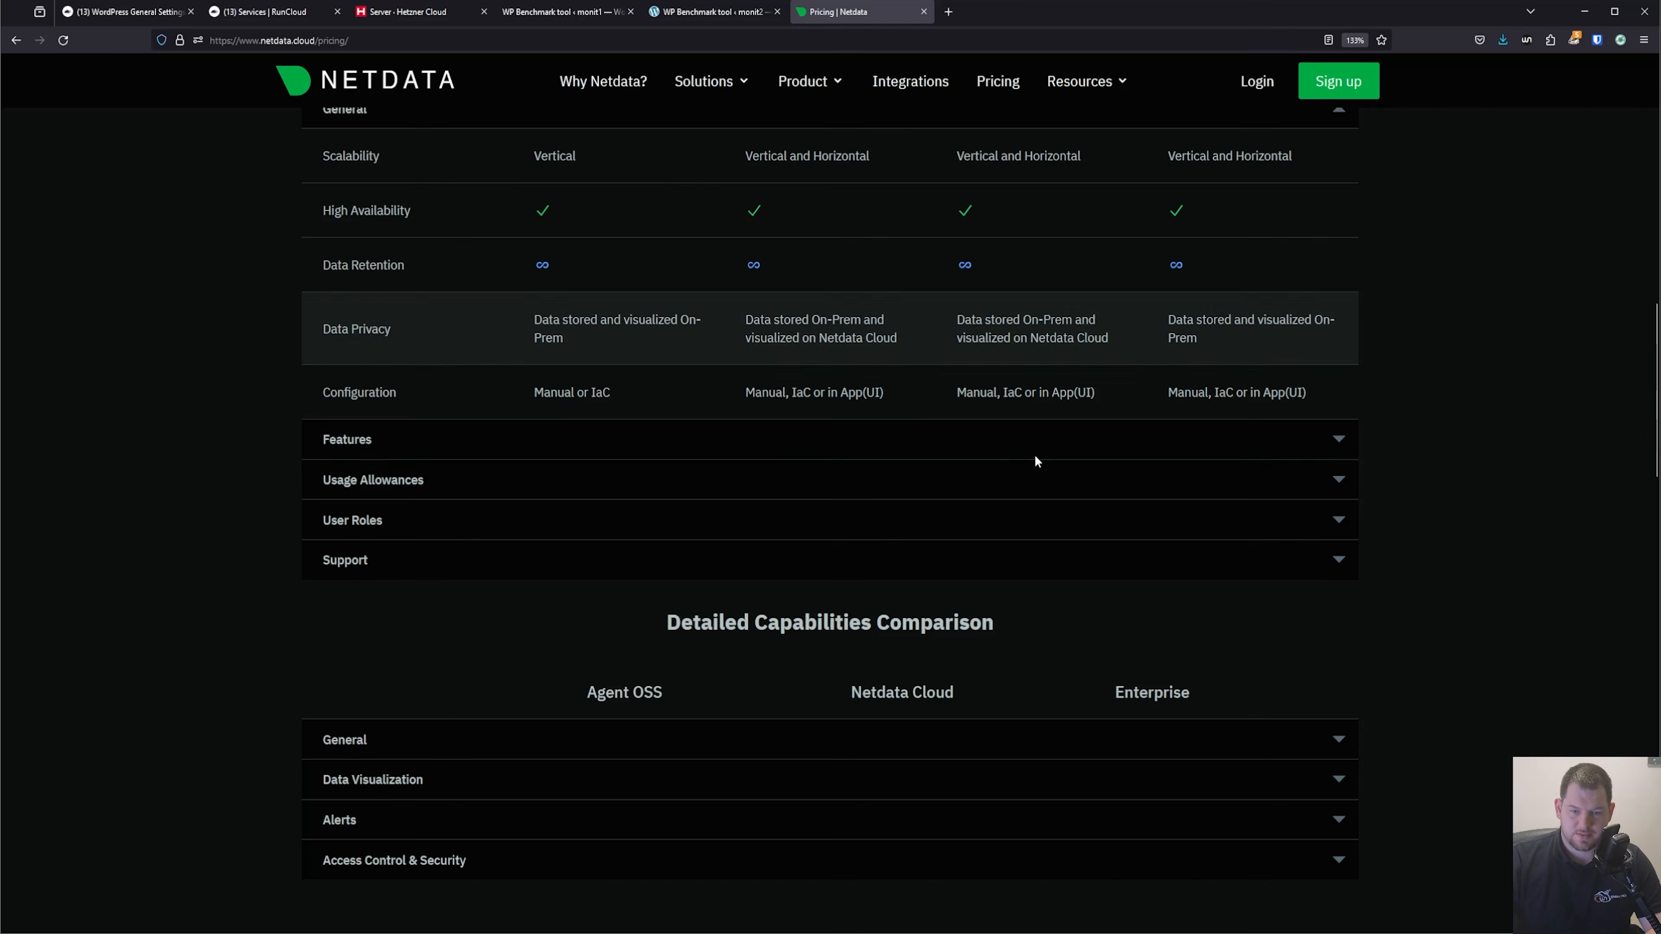
# Expand the Features and Usage Allowances sections of the plan comparison and review the limits of each plan.
pyautogui.click(758, 439)
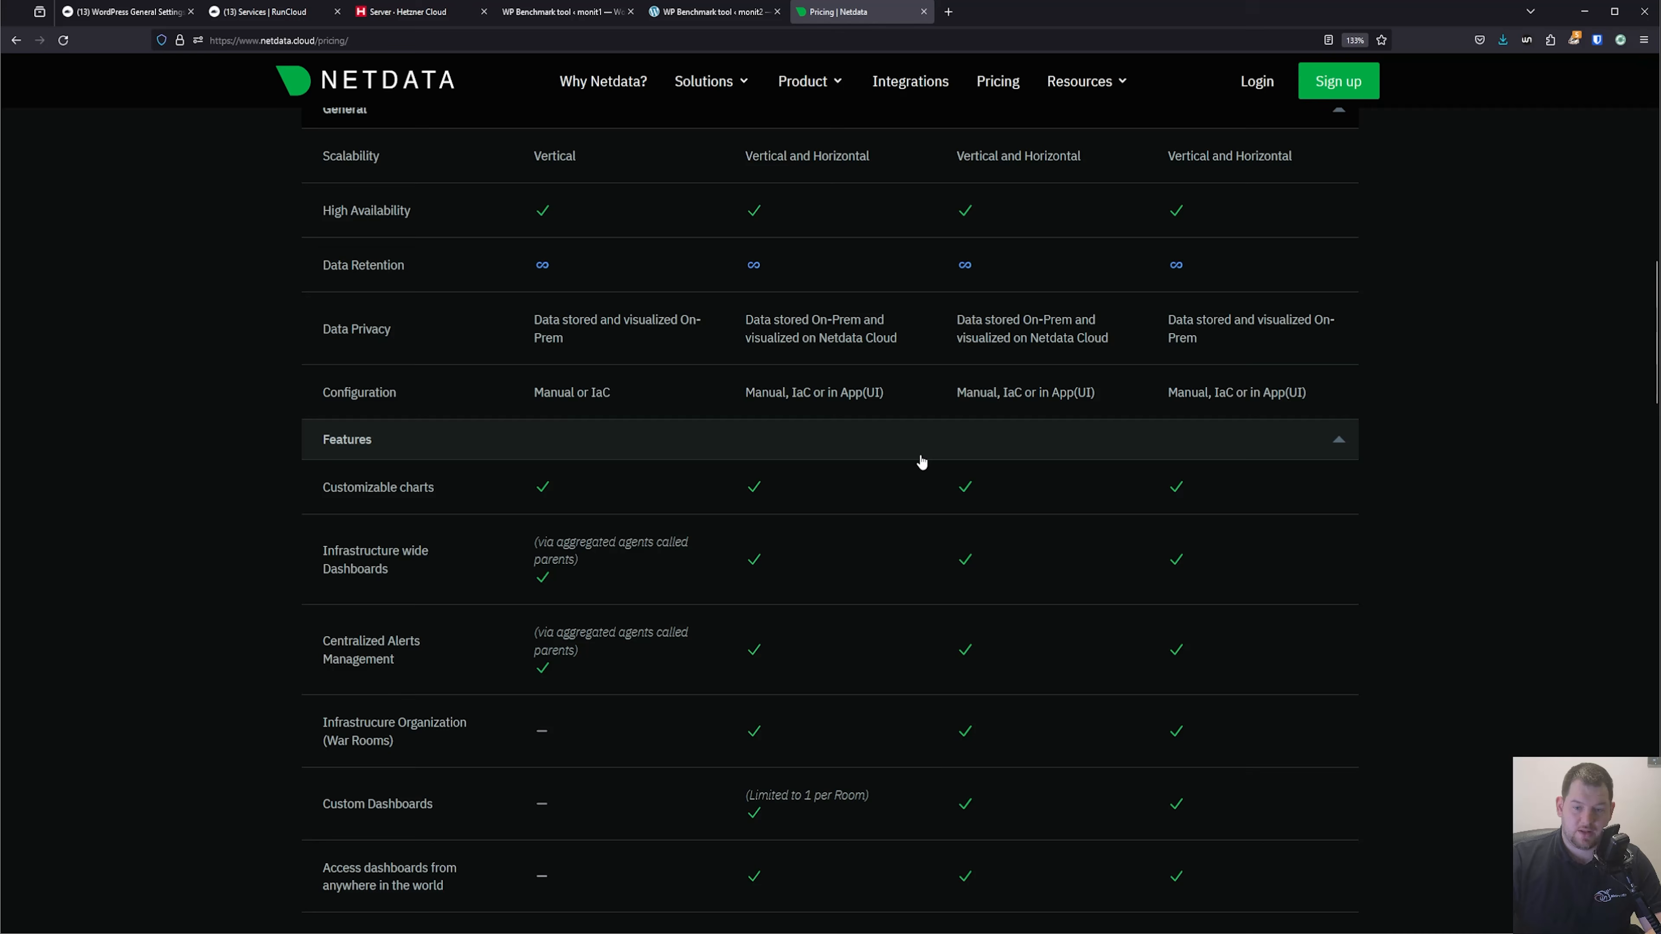
pyautogui.scroll(-5, 949, 549)
pyautogui.scroll(-6, 974, 537)
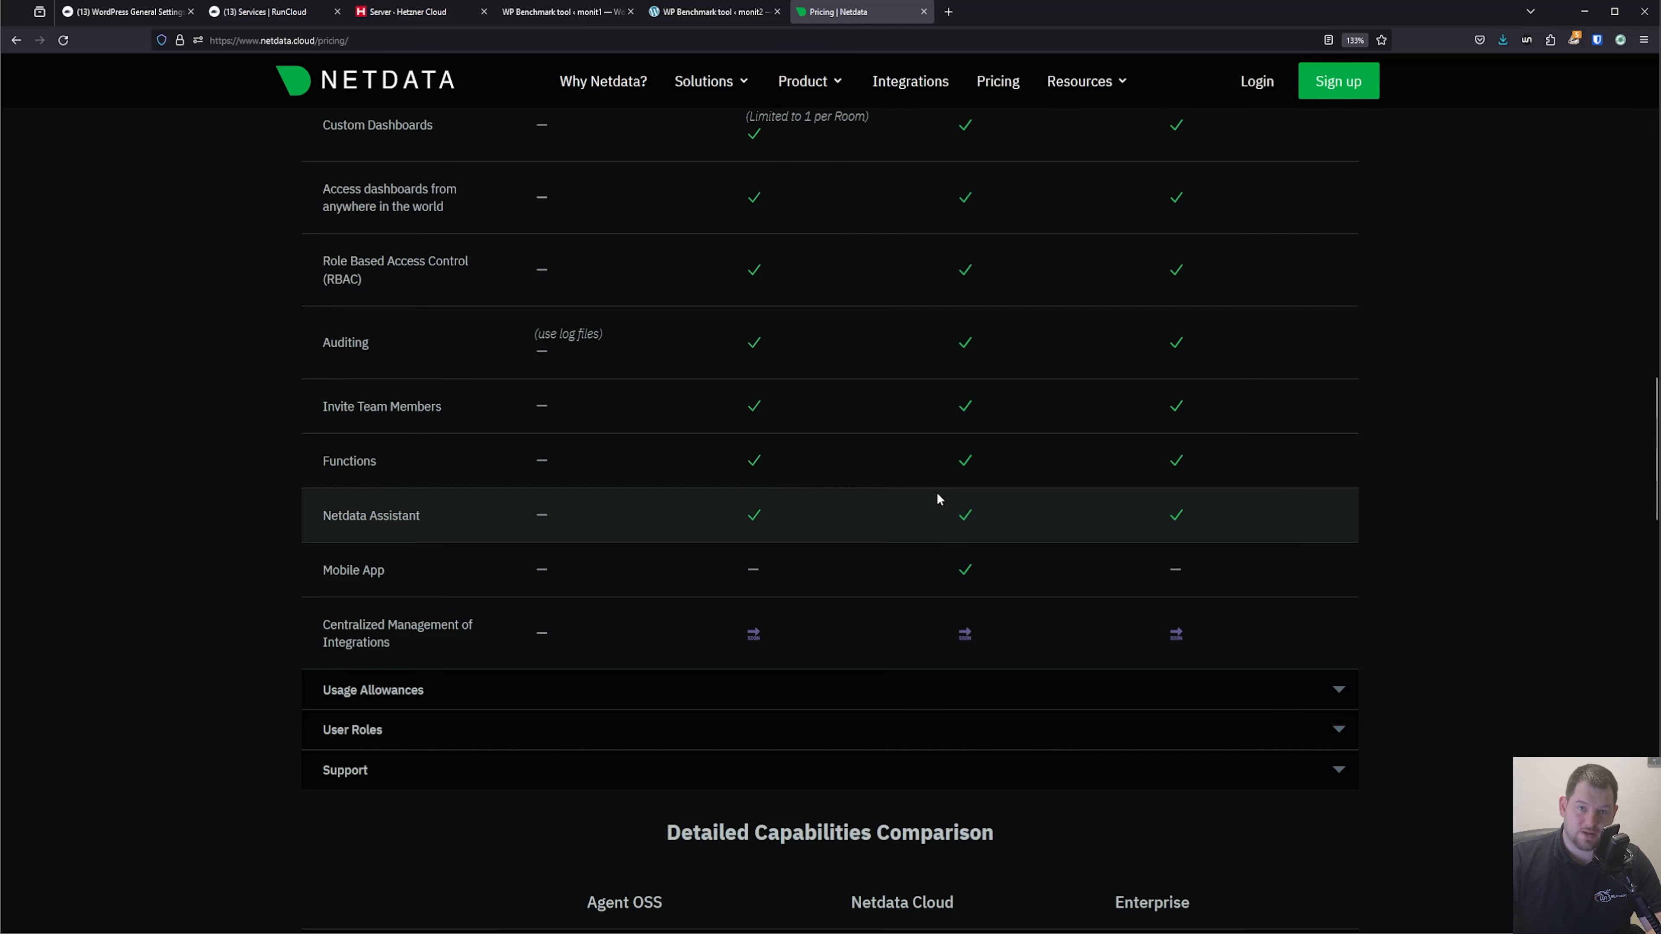
pyautogui.click(891, 689)
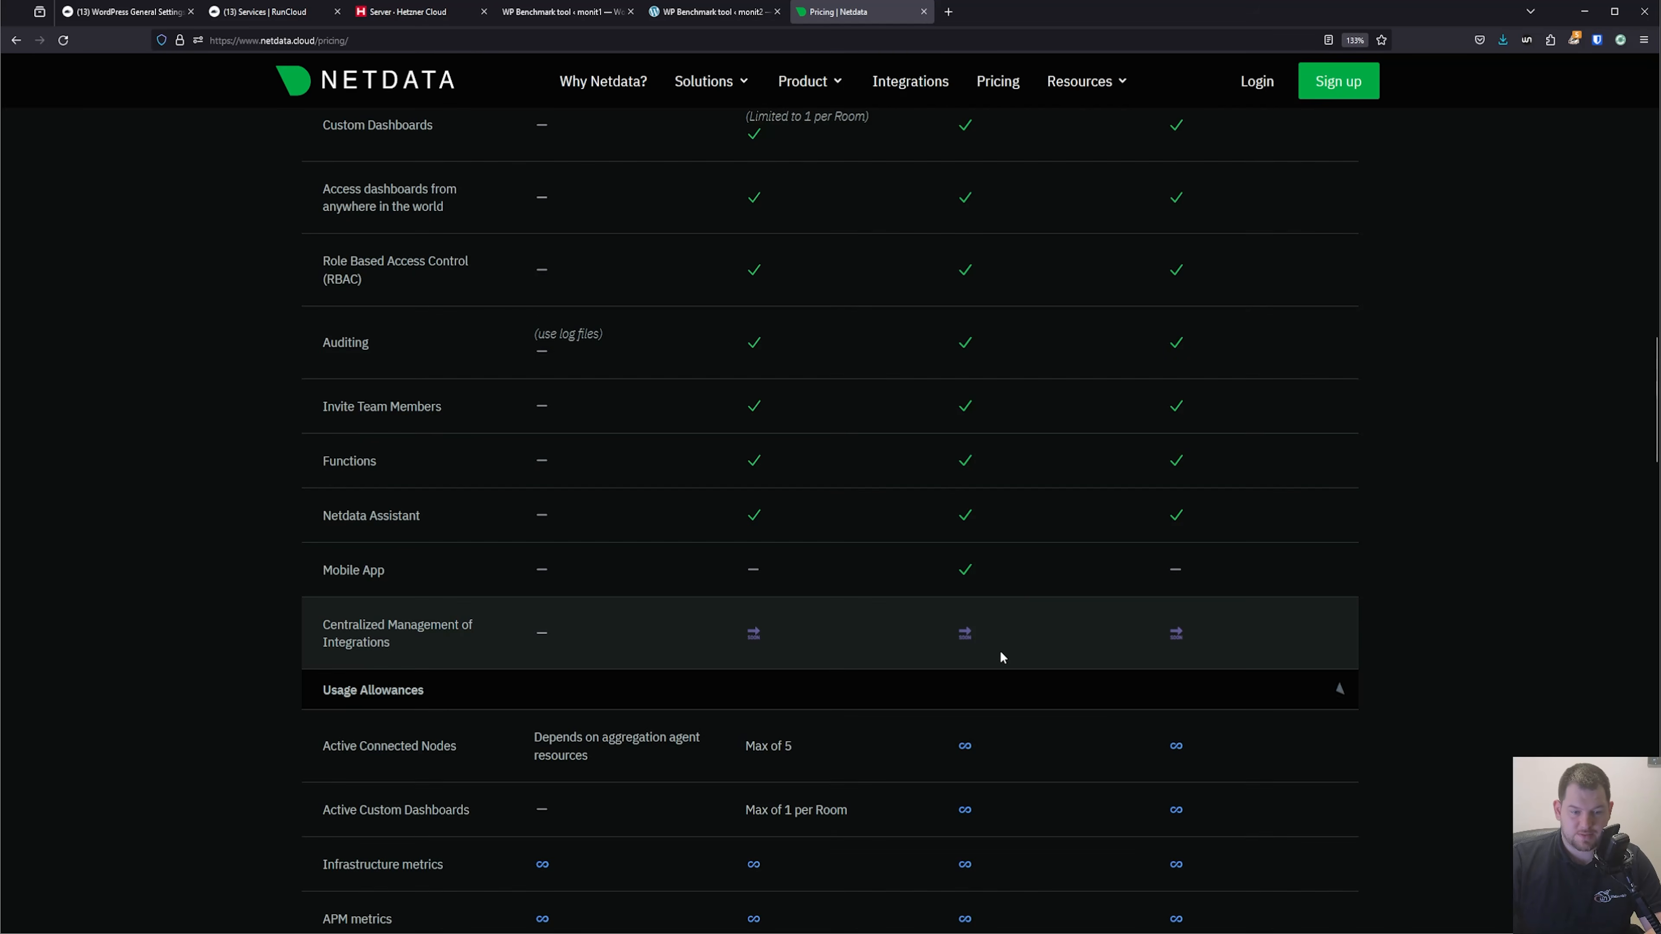
pyautogui.scroll(-7, 1014, 622)
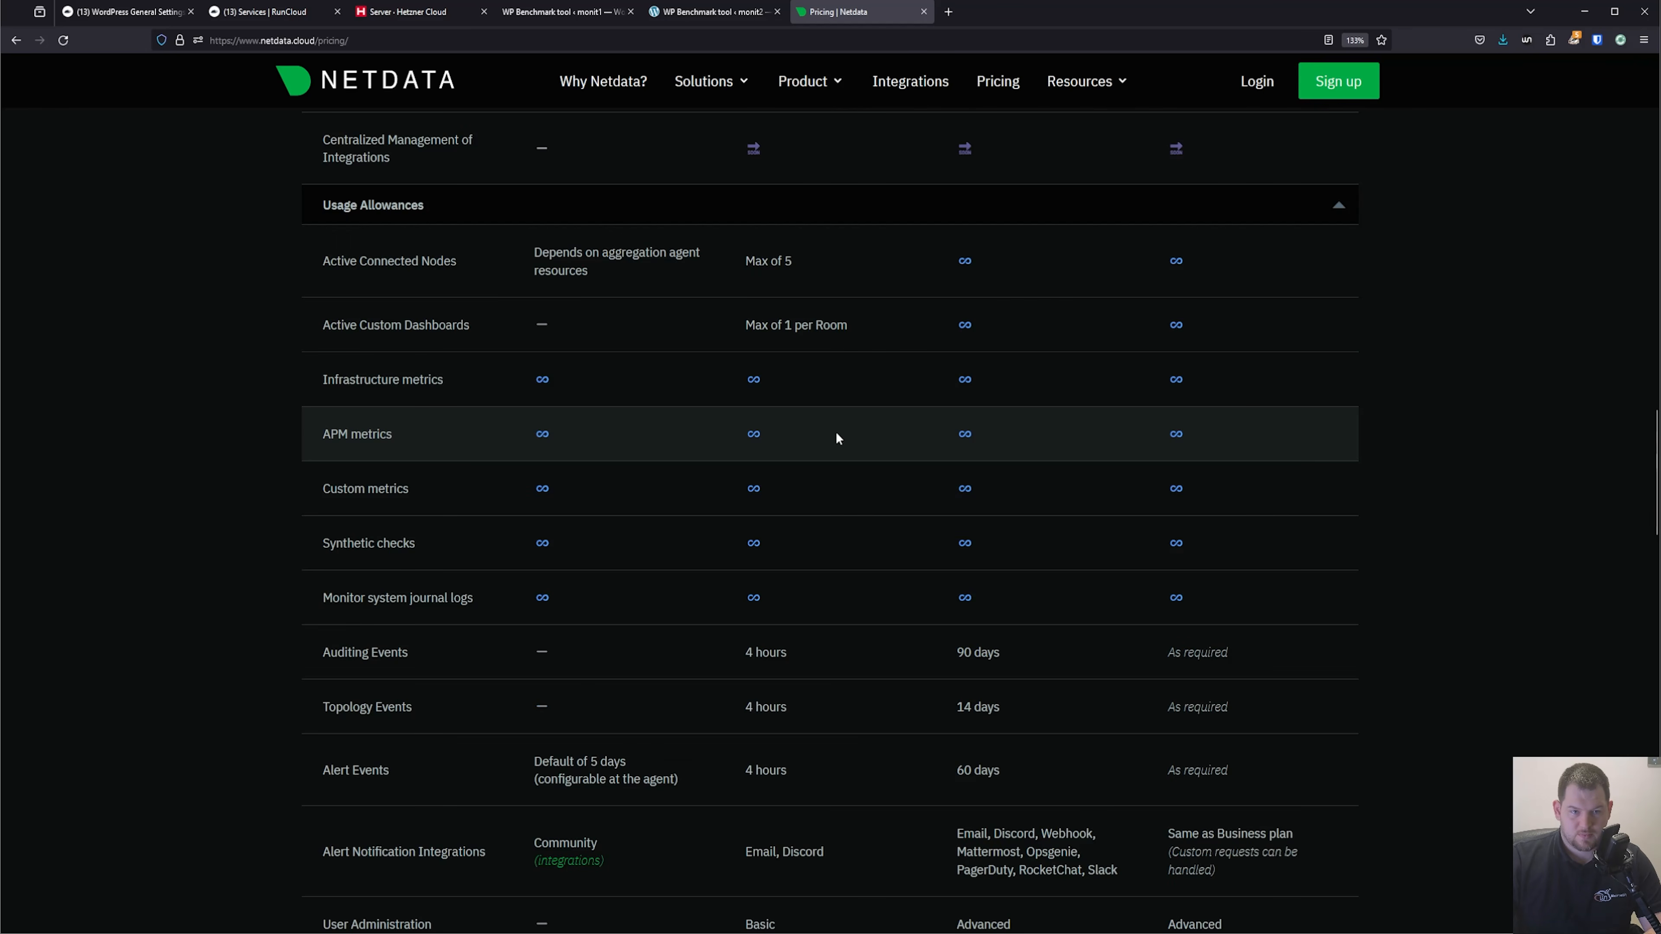
pyautogui.scroll(-1, 837, 433)
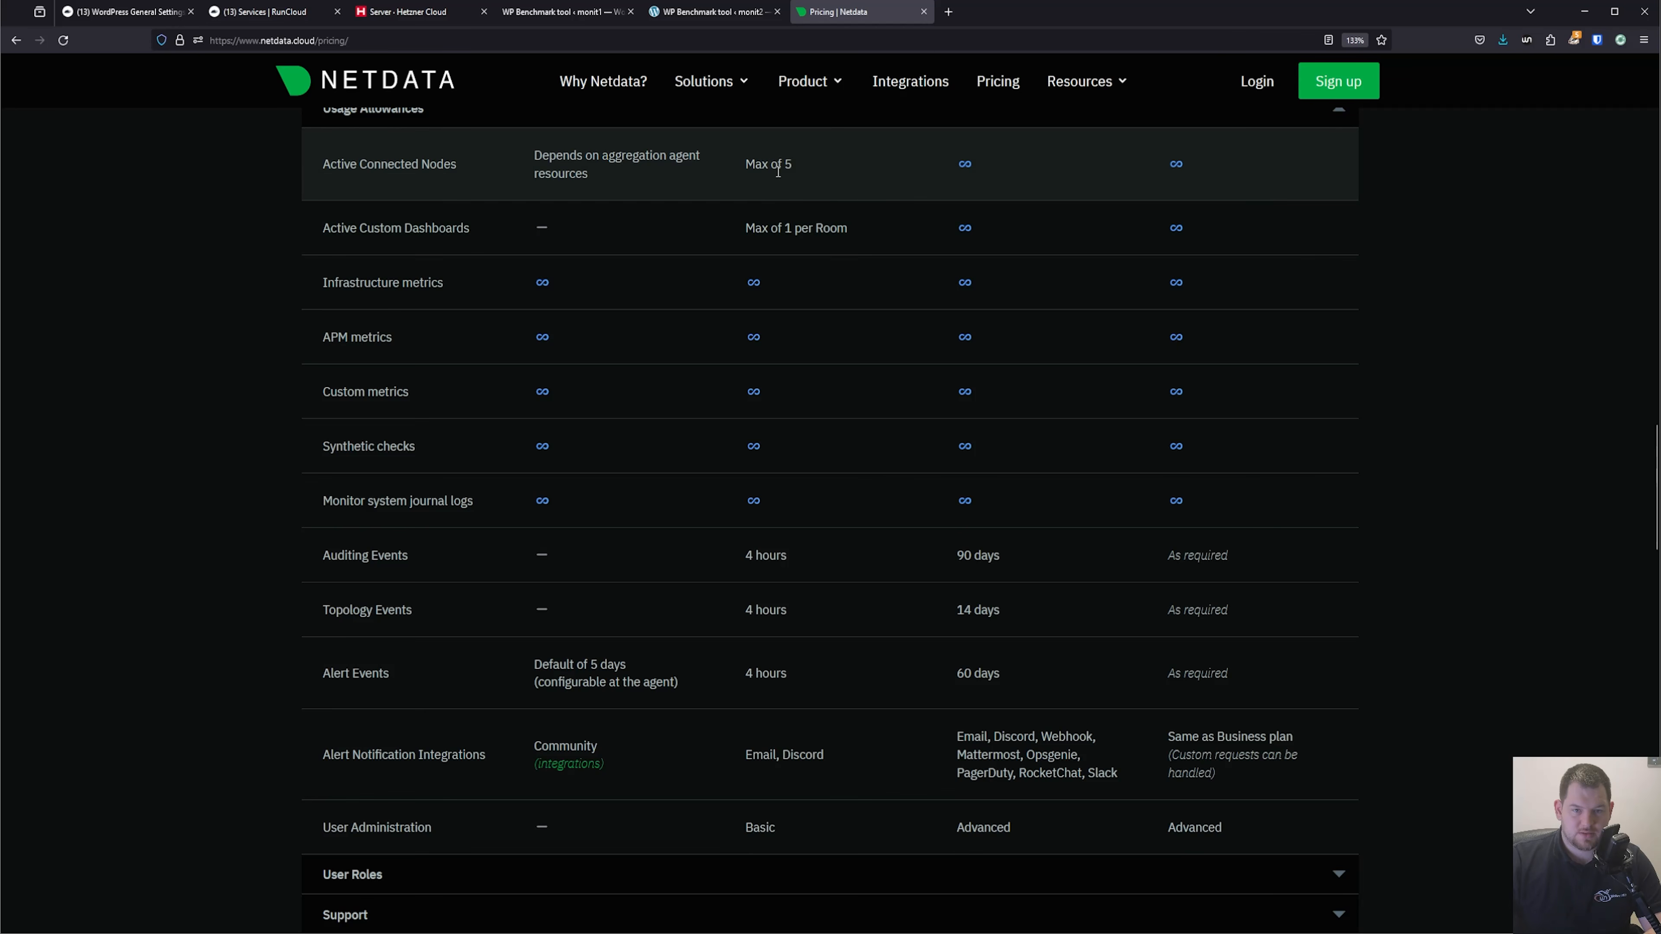
pyautogui.scroll(-4, 883, 431)
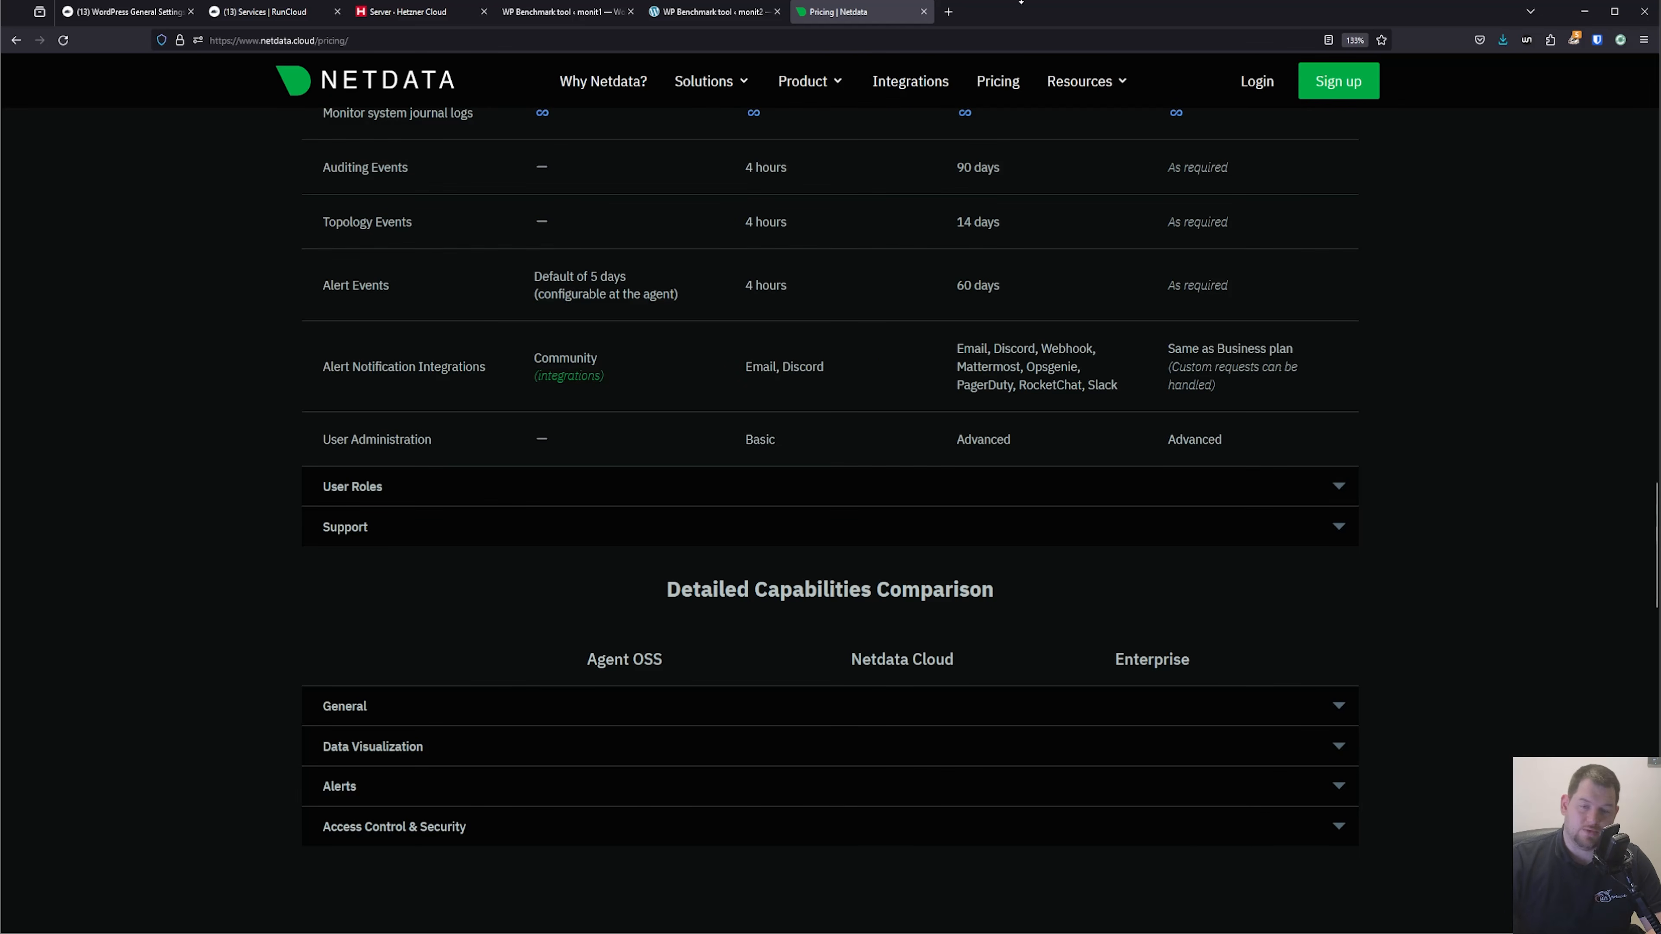
# Open Netdata's integrations and search them for "lites", "maria" and "nginx" in turn.
pyautogui.click(899, 79)
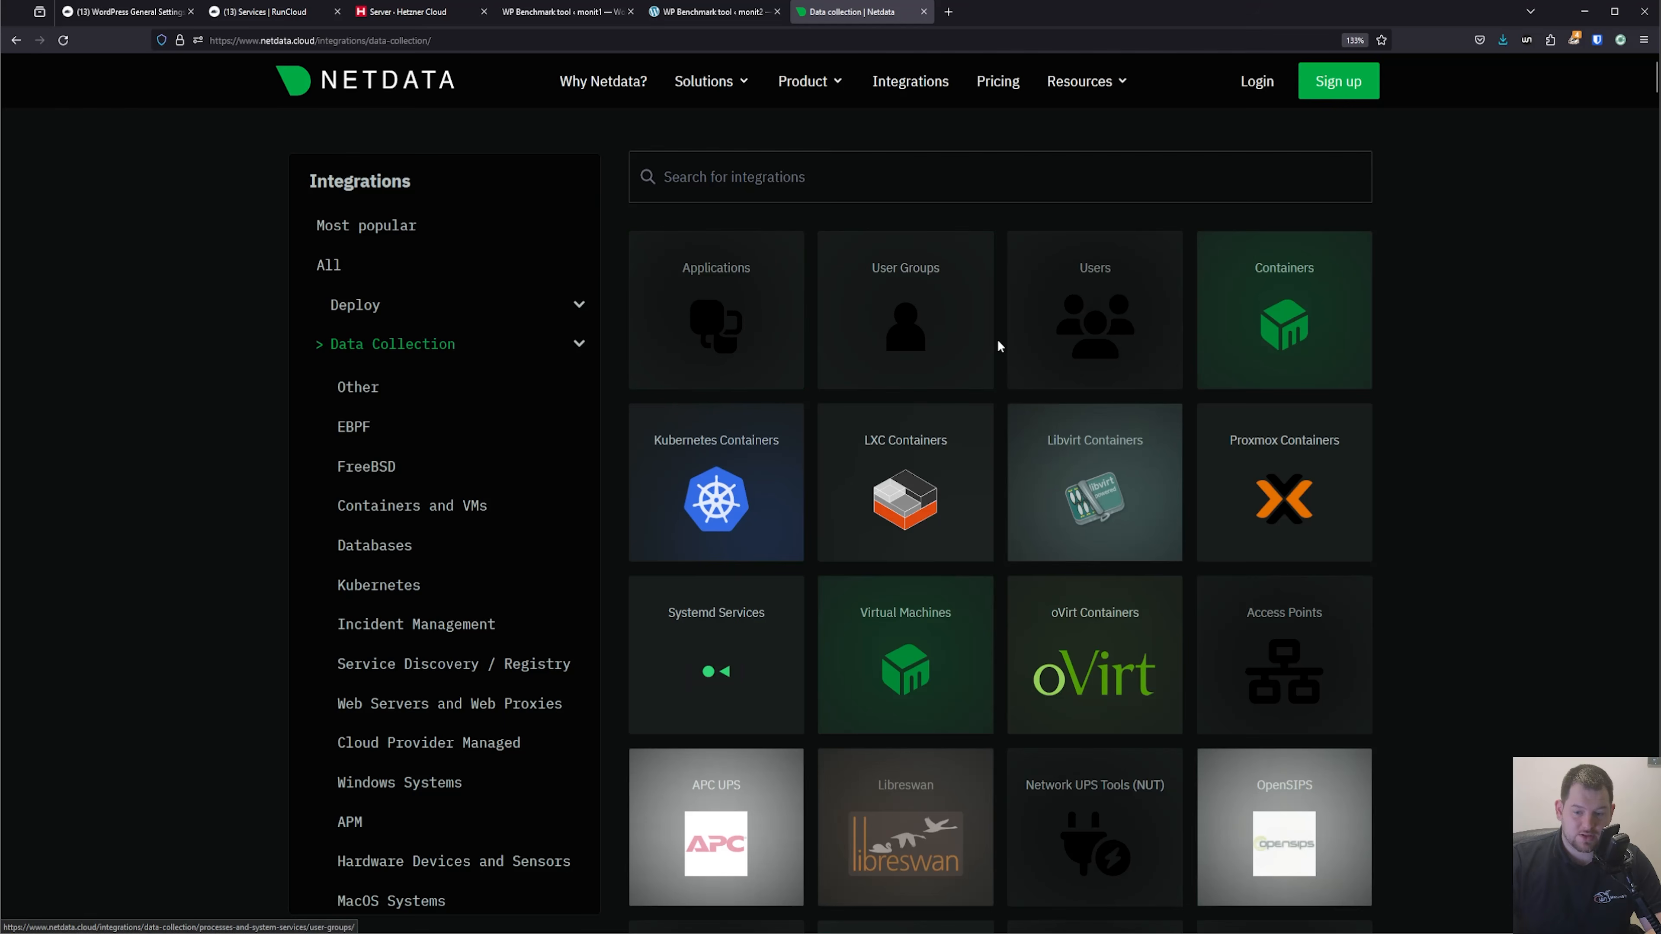
pyautogui.scroll(-5, 993, 345)
pyautogui.scroll(5, 915, 314)
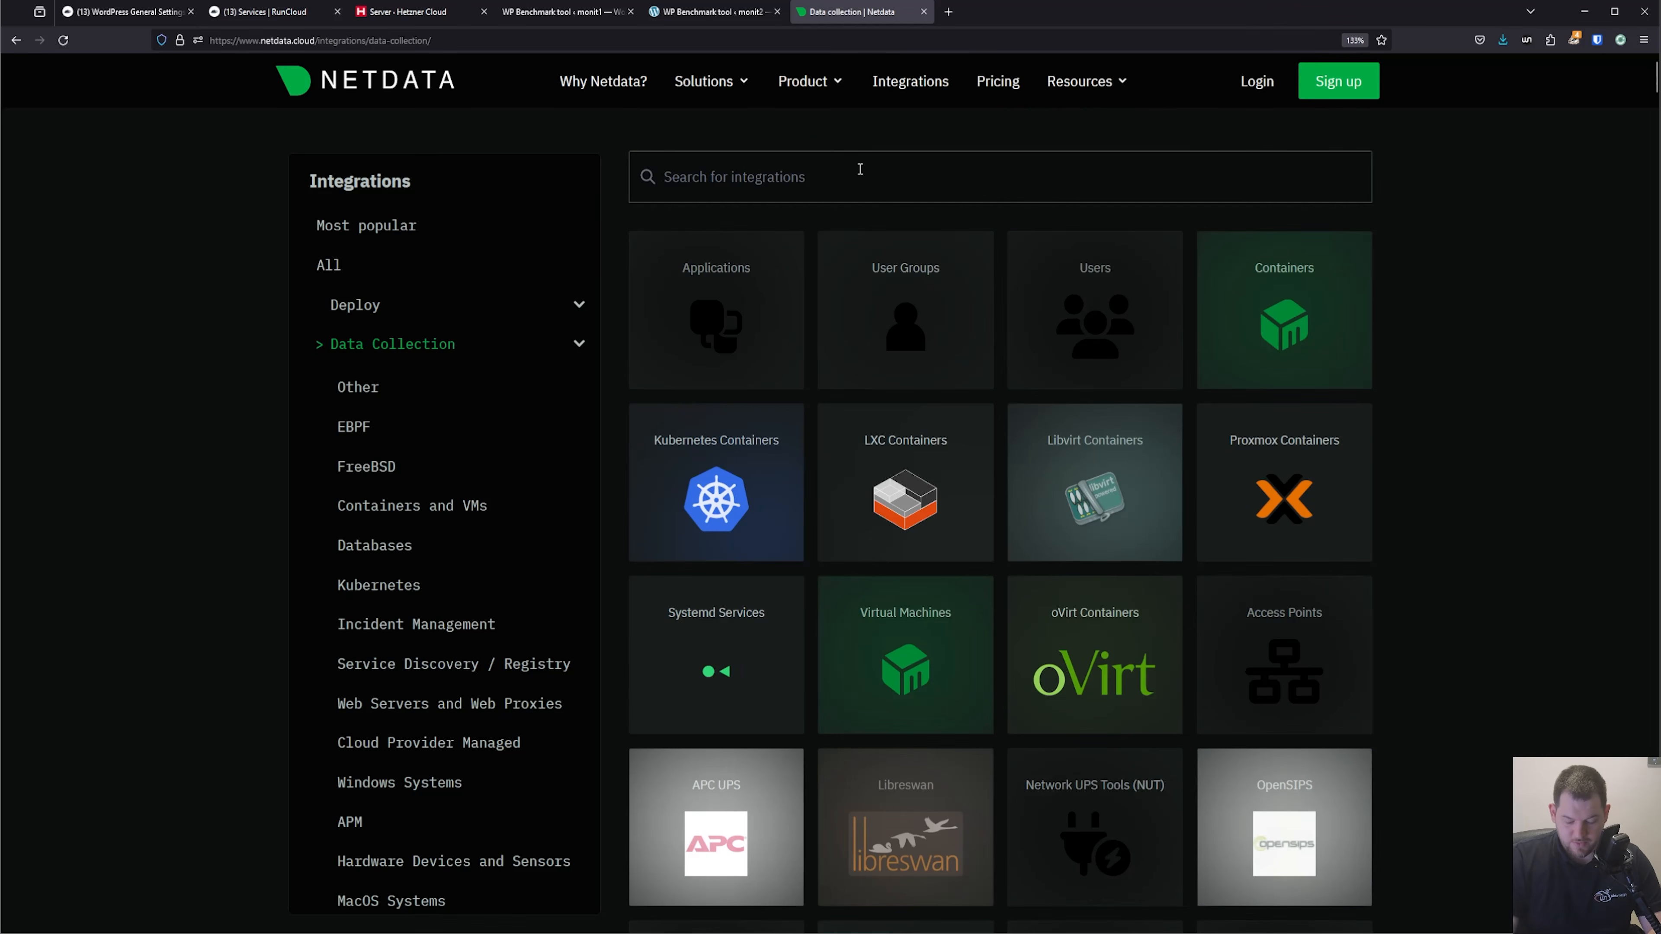
pyautogui.write('lites')
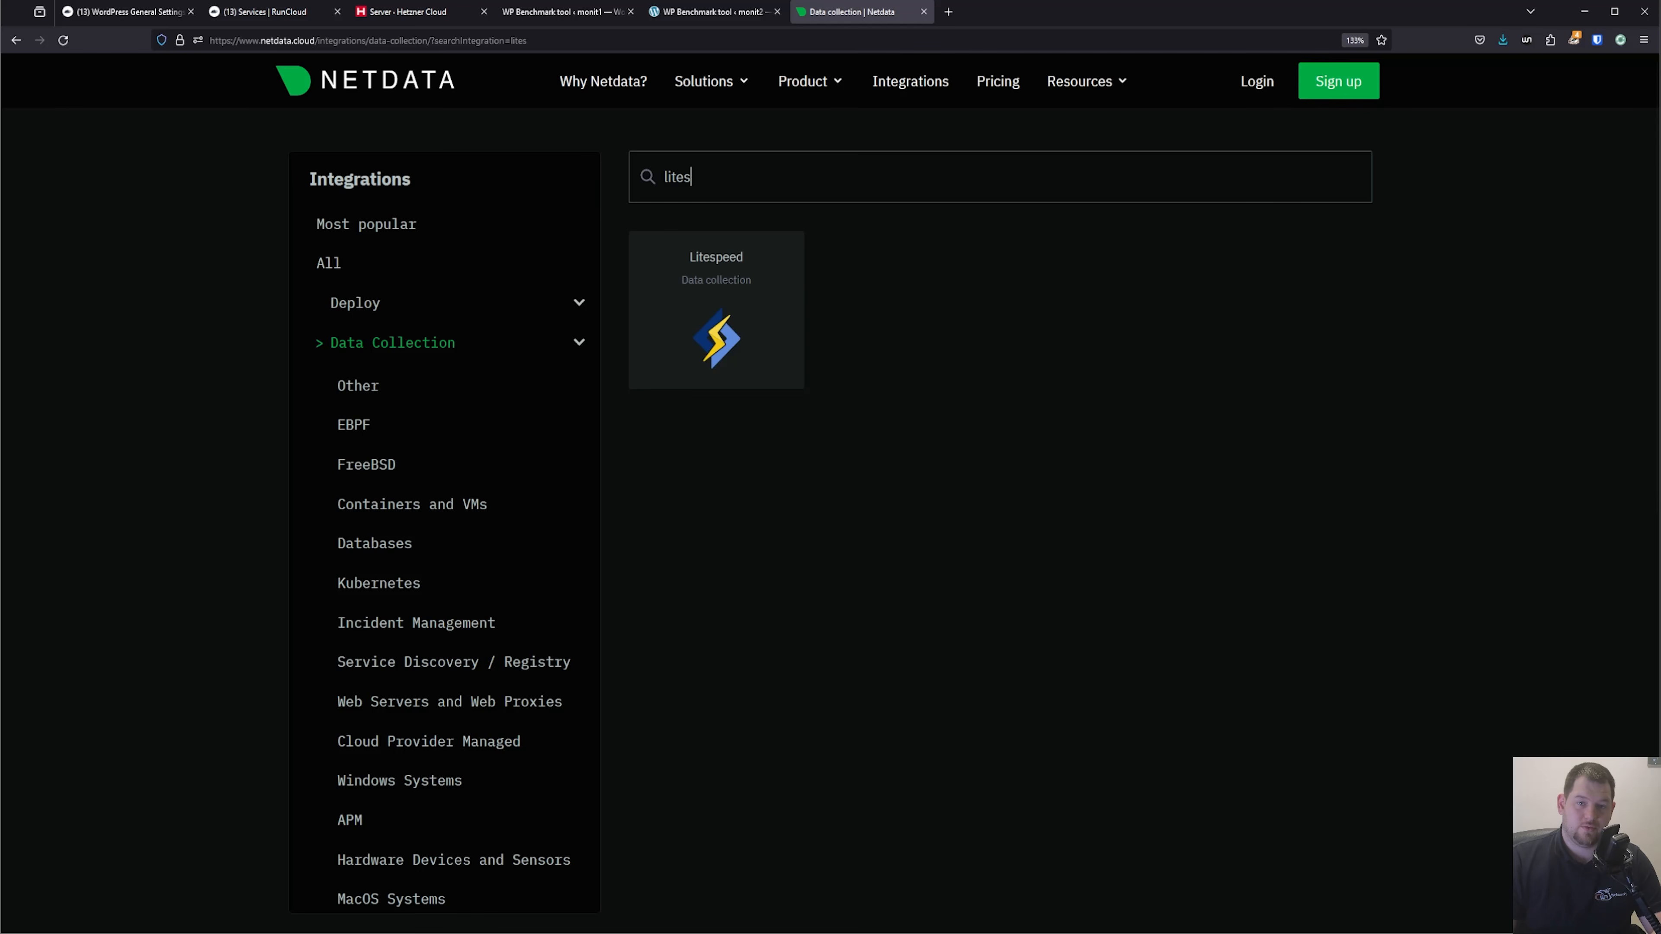
pyautogui.hotkey('ctrl', 'a')
pyautogui.write('maria')
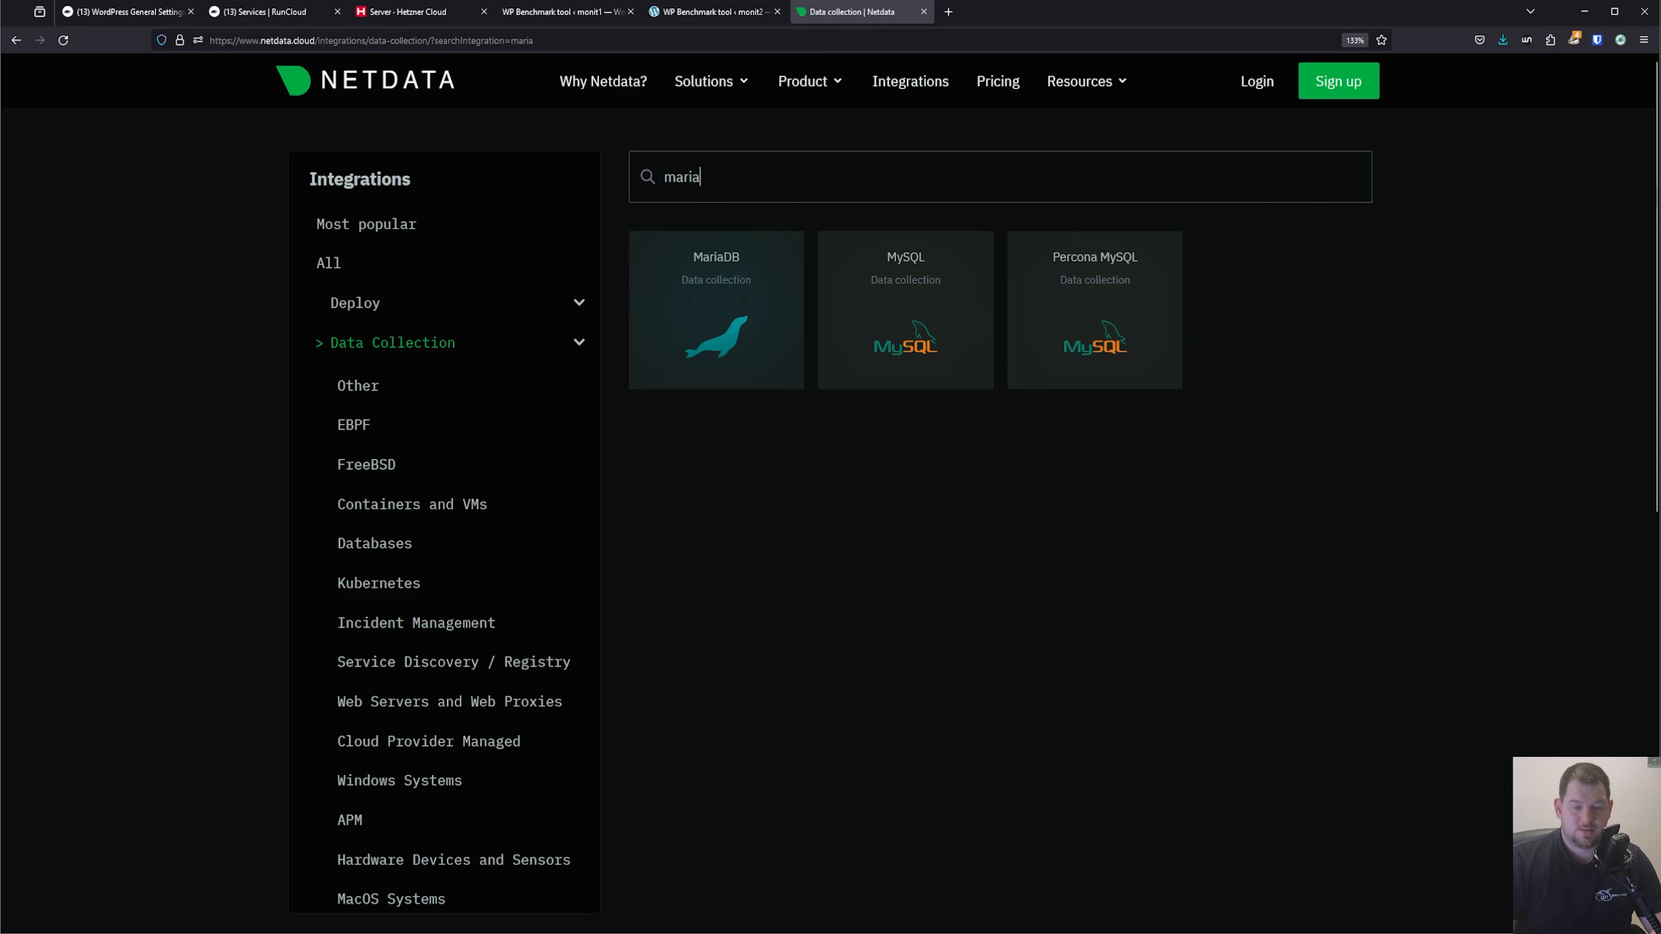
pyautogui.press('BackSpace')
pyautogui.press('BackSpace')
pyautogui.press('BackSpace')
pyautogui.press('BackSpace')
pyautogui.press('BackSpace')
pyautogui.write('n')
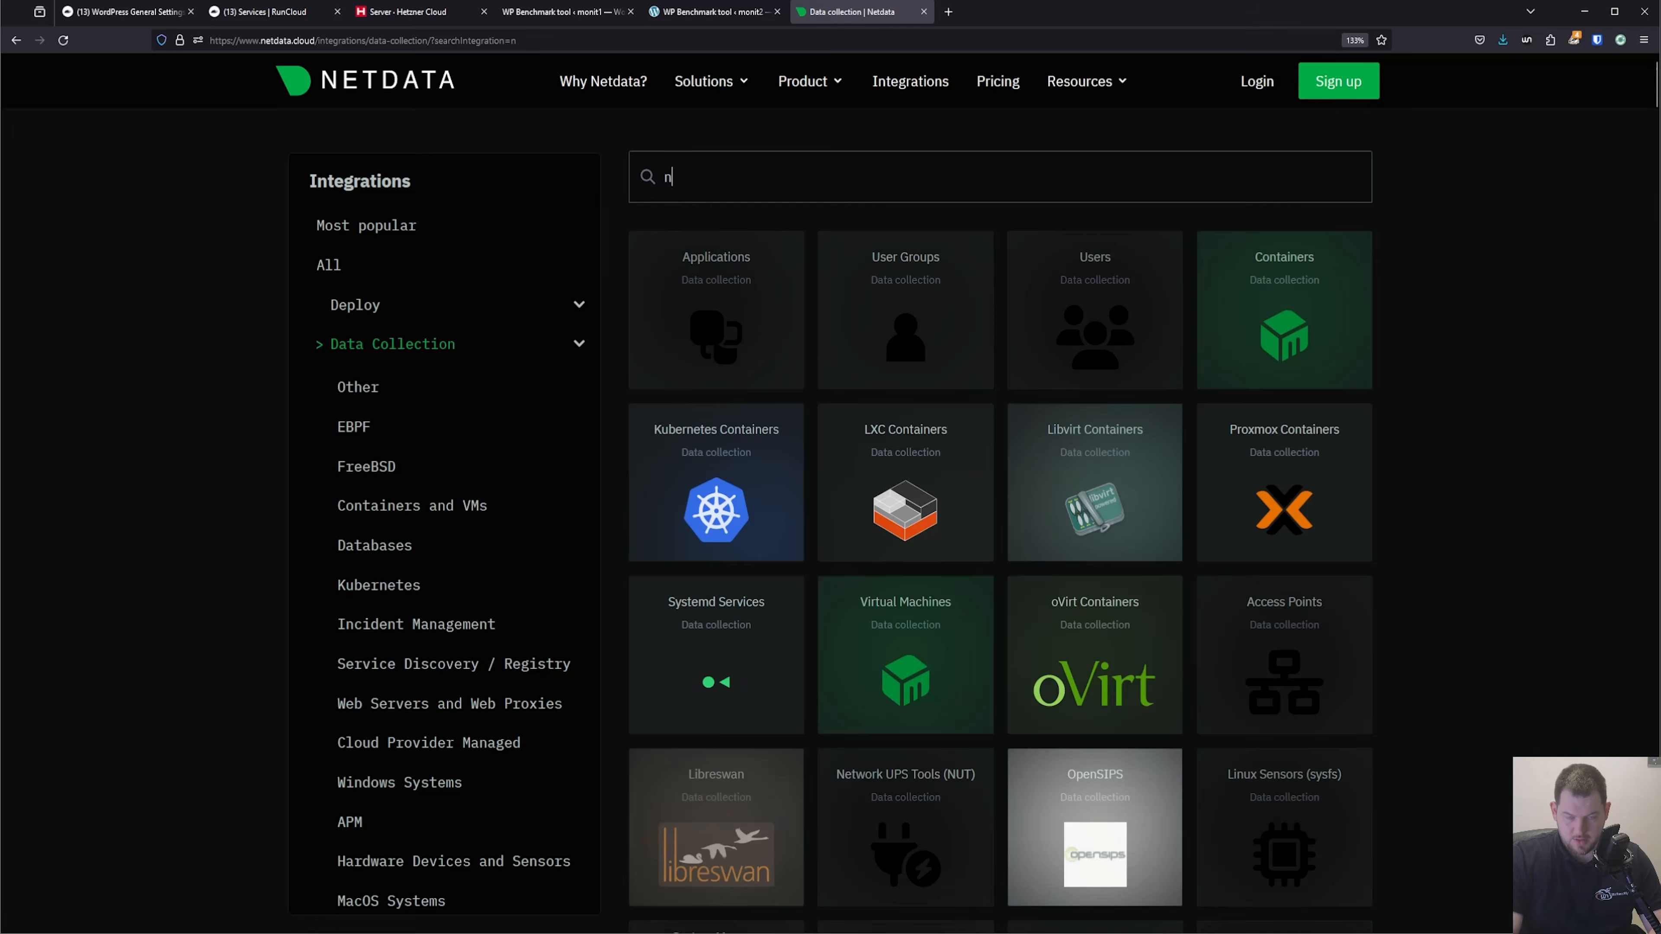
pyautogui.write('ginx')
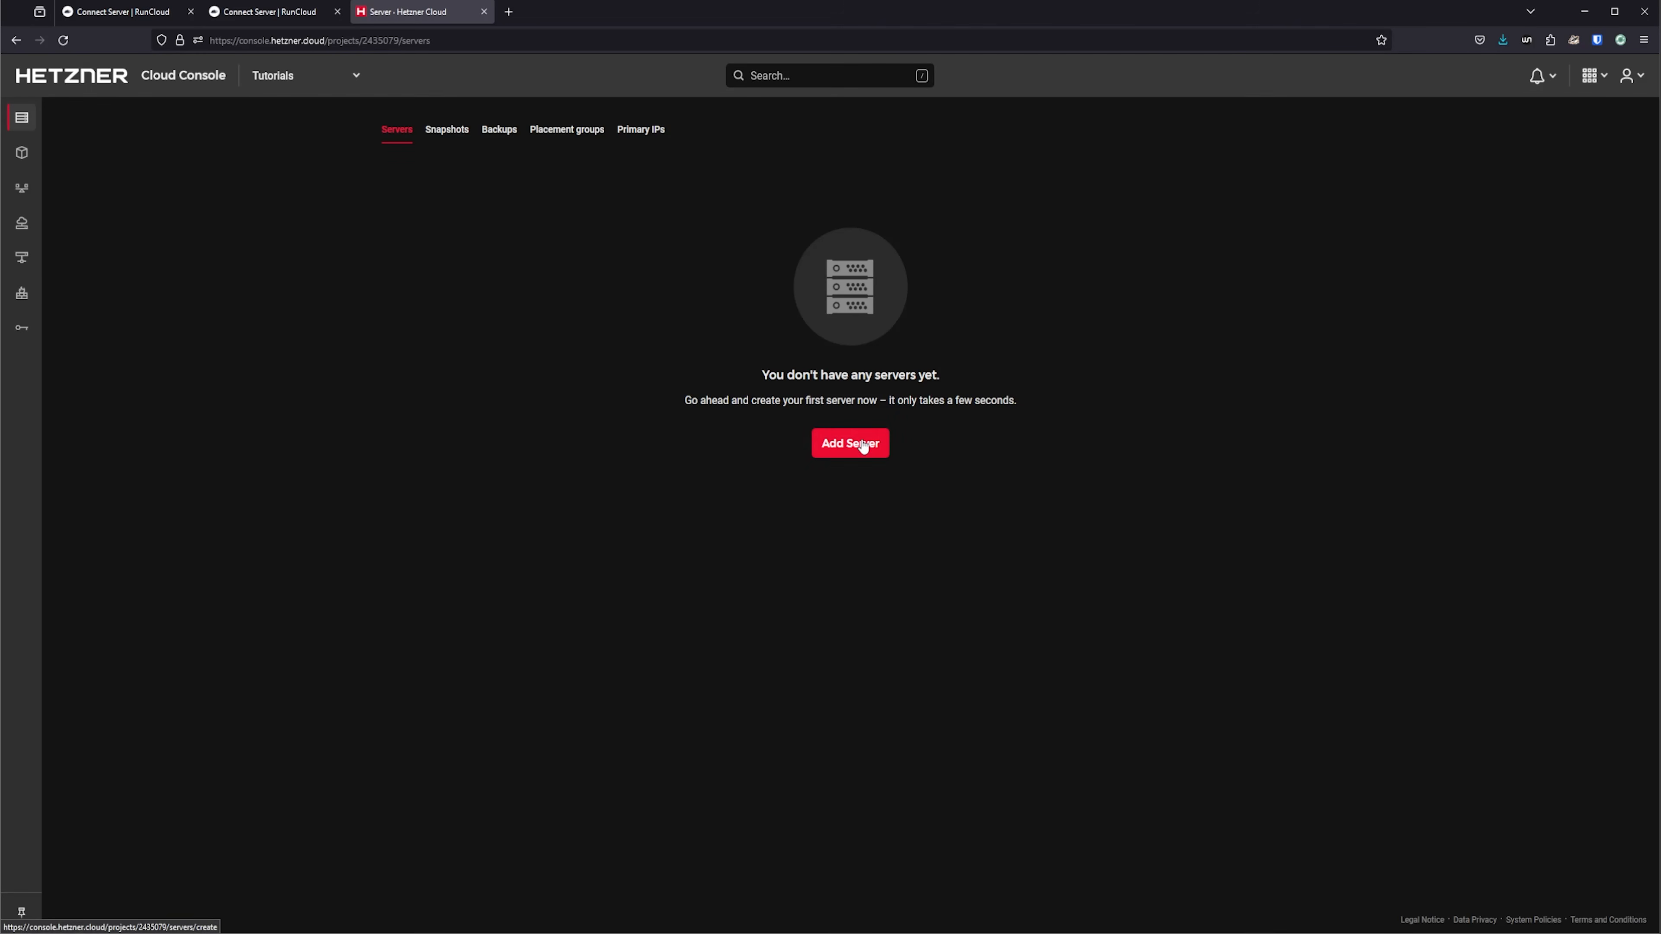
# Create two Hetzner Cloud servers named monit1 and monit2 in Falkenstein, using Ubuntu 22.04, CPX 21, IPv4 and the saved SSH key.
pyautogui.click(853, 441)
pyautogui.scroll(-20, 699, 499)
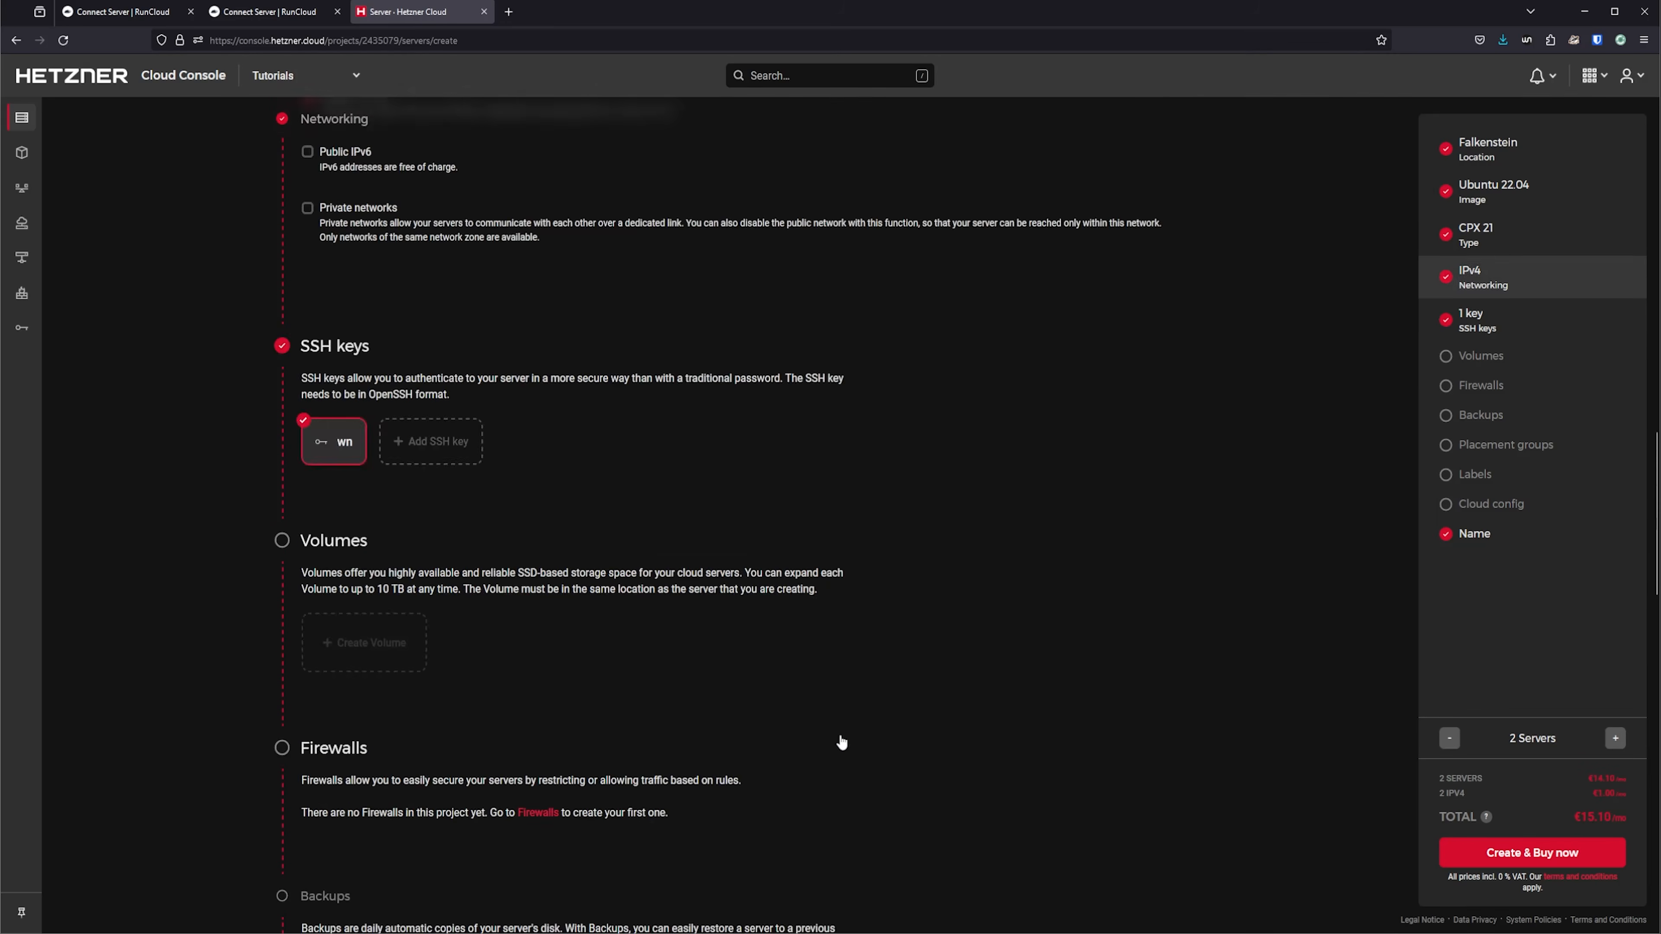
pyautogui.tripleClick(449, 631)
pyautogui.write('node1')
pyautogui.press('Tab')
pyautogui.write('node2')
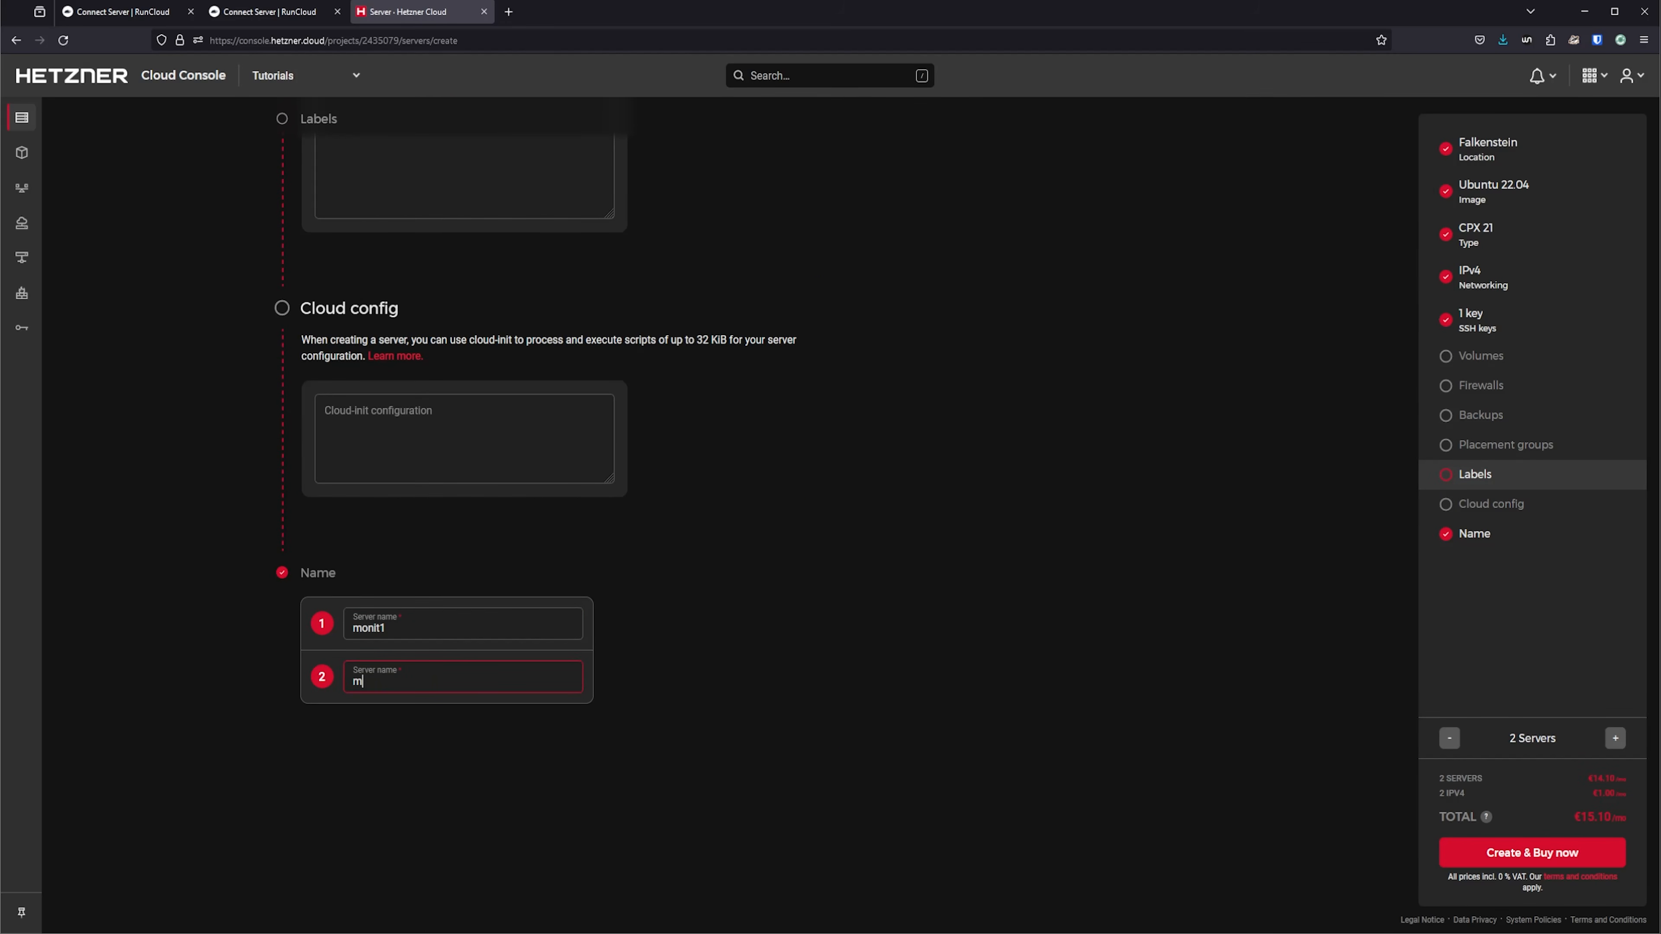
pyautogui.scroll(10, 786, 561)
pyautogui.scroll(-10, 785, 561)
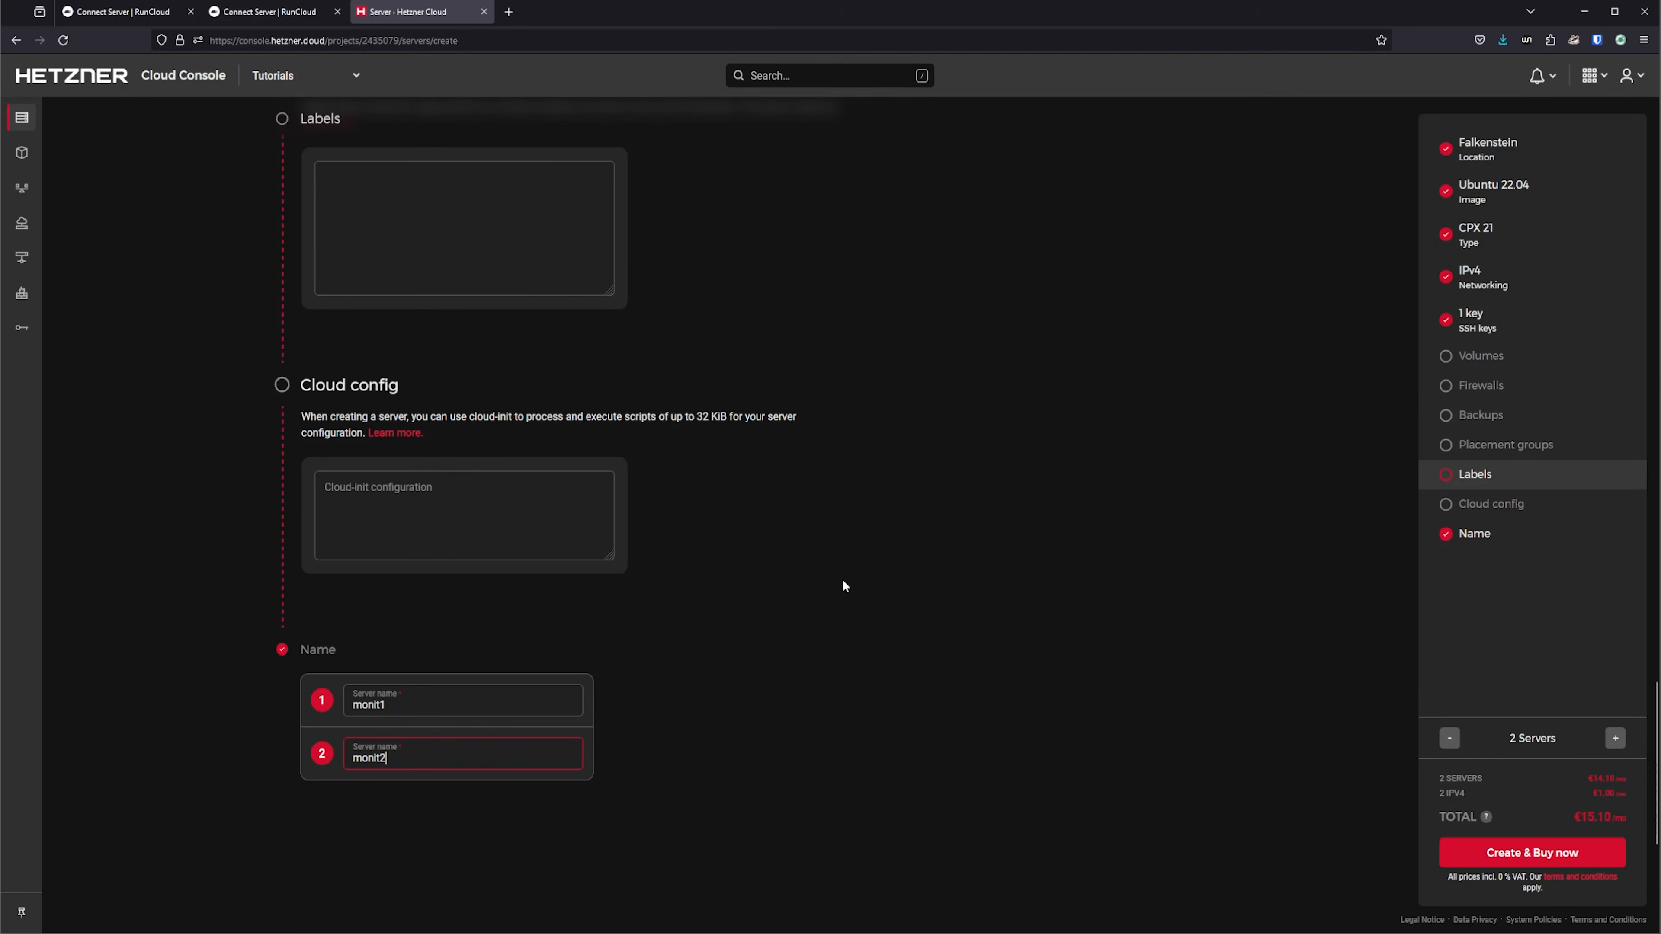
pyautogui.click(1570, 858)
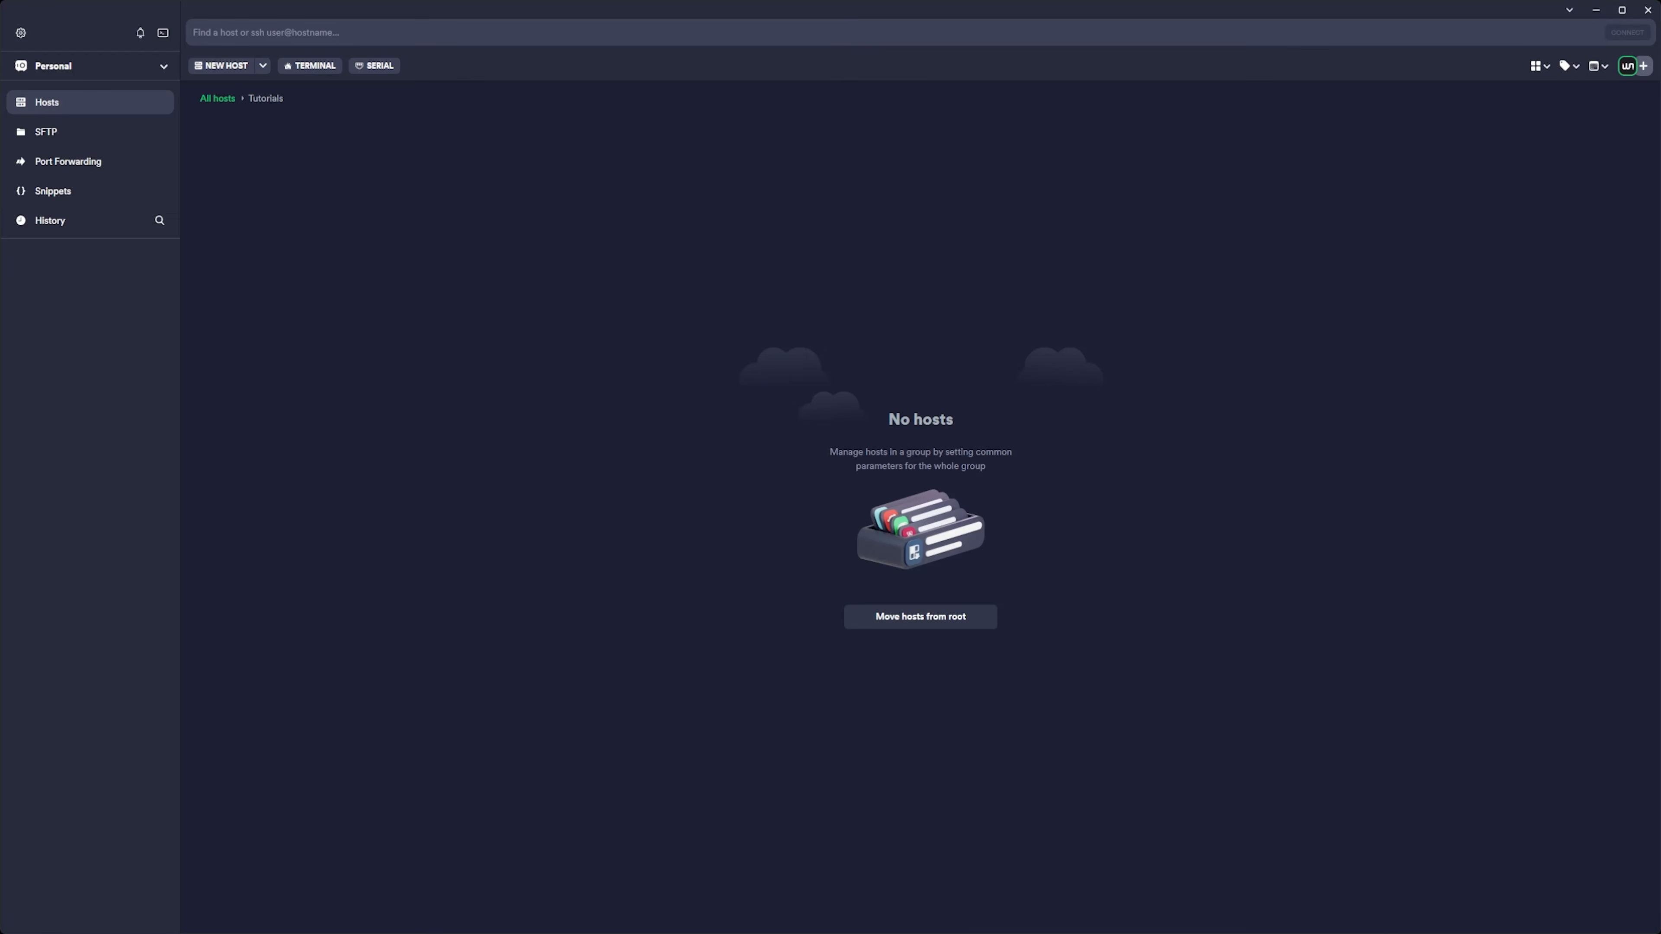
# Switch to Termius and add a host labelled monit1 to the Tutorials group with that server's public IP address, 49.13.26.133.
pyautogui.click(226, 65)
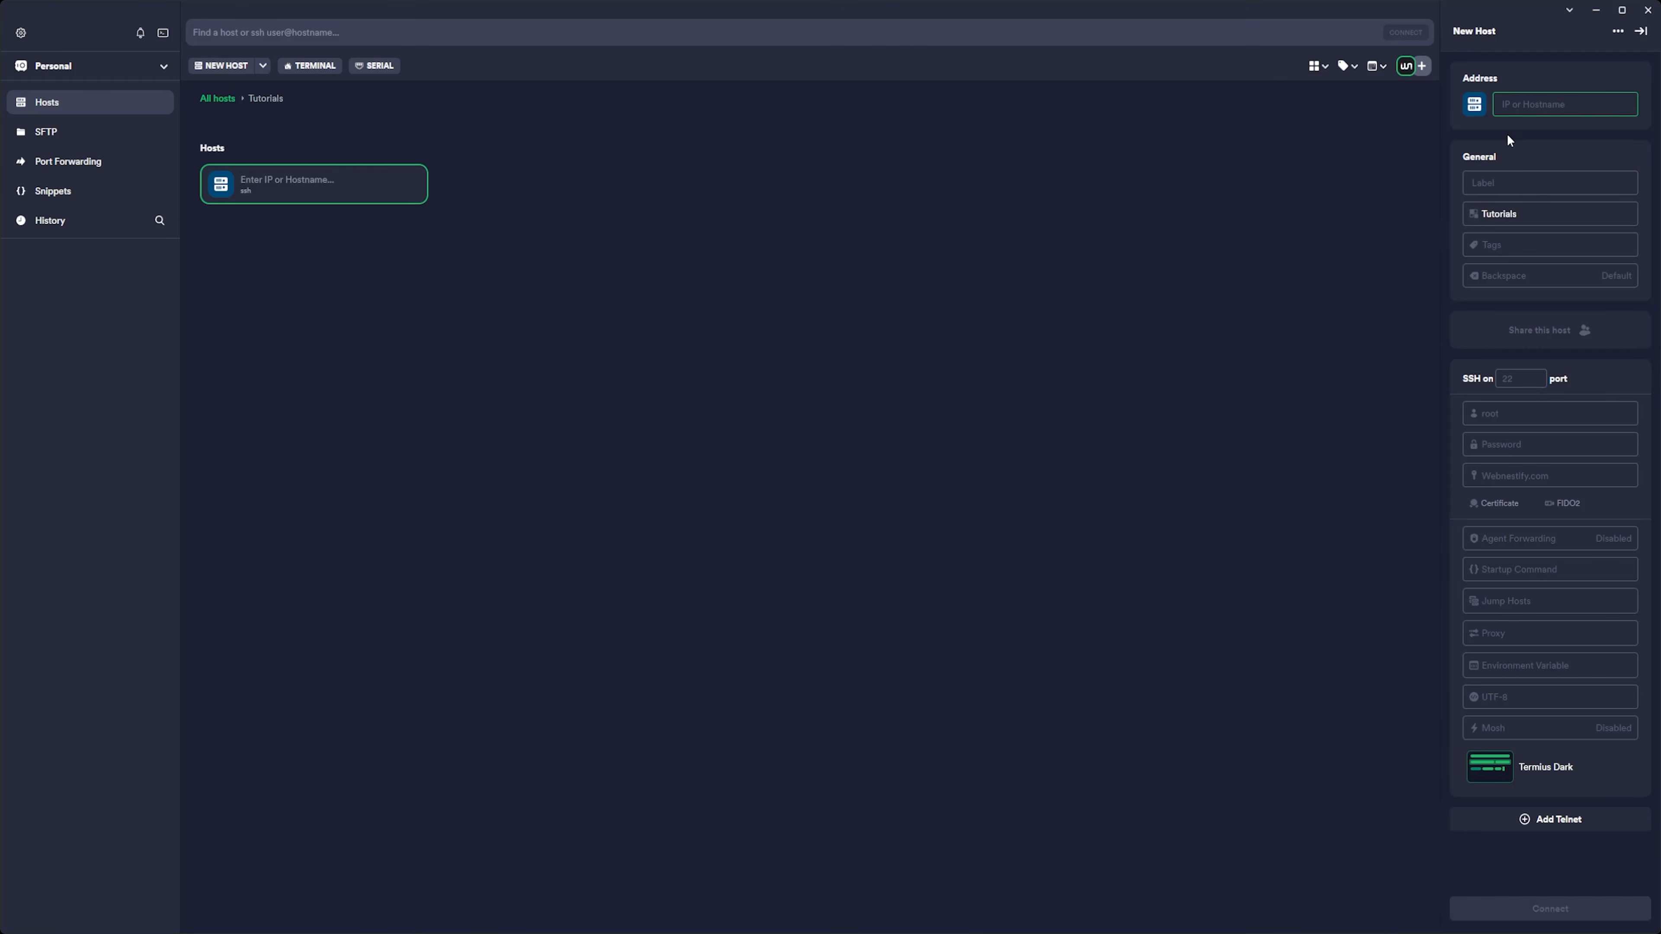
pyautogui.write('49.13.26.133')
pyautogui.press('Tab')
pyautogui.write('monit1')
# Add a second host labelled monit2 to the Tutorials group with that server's public IP address, 159.69.176.34.
pyautogui.click(229, 68)
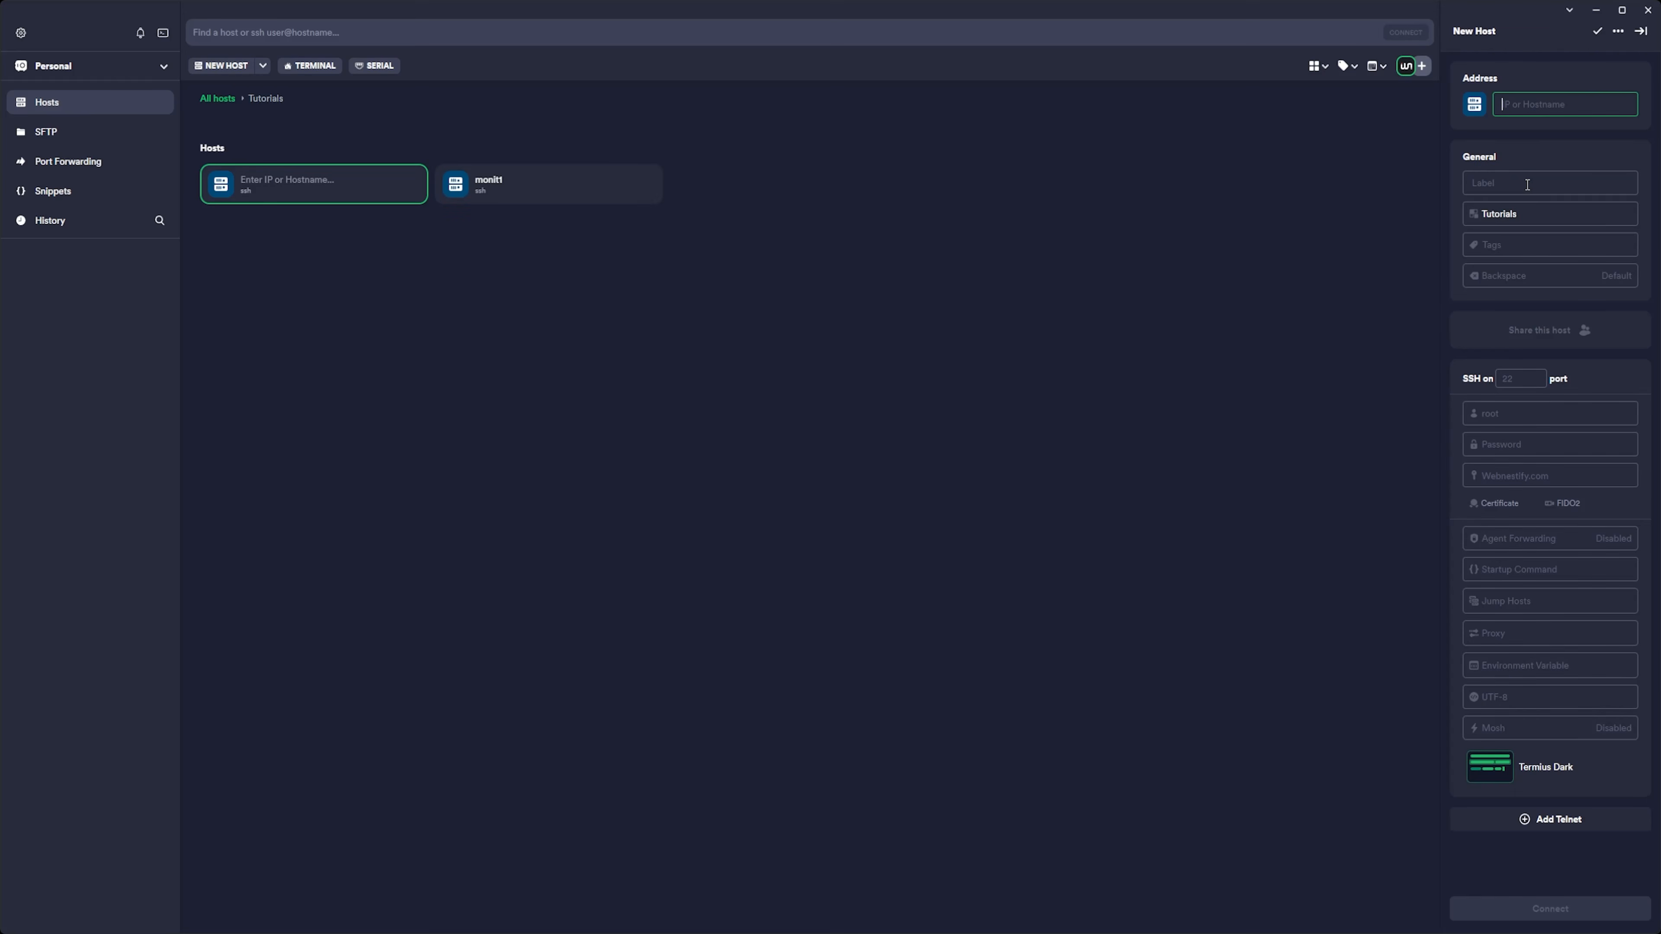
pyautogui.press('Tab')
pyautogui.write('monit2')
pyautogui.click(1585, 99)
pyautogui.hotkey('ctrl', 'v')
# Open SSH sessions to the monit1 and monit2 hosts.
pyautogui.doubleClick(594, 200)
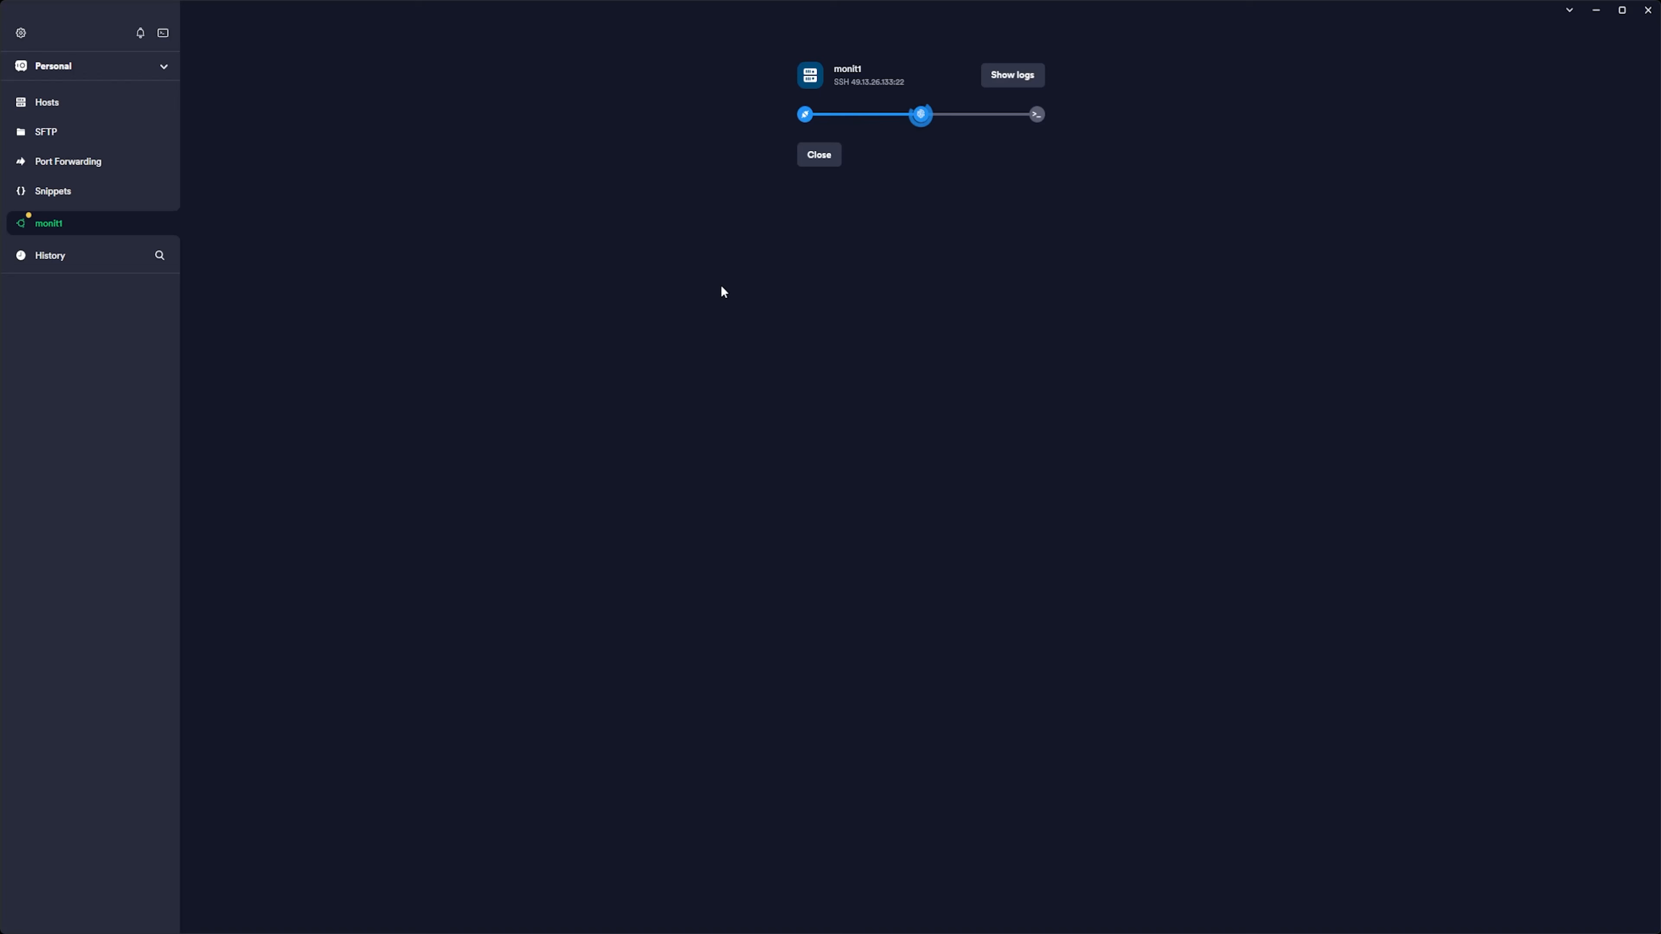
pyautogui.click(73, 102)
pyautogui.doubleClick(290, 202)
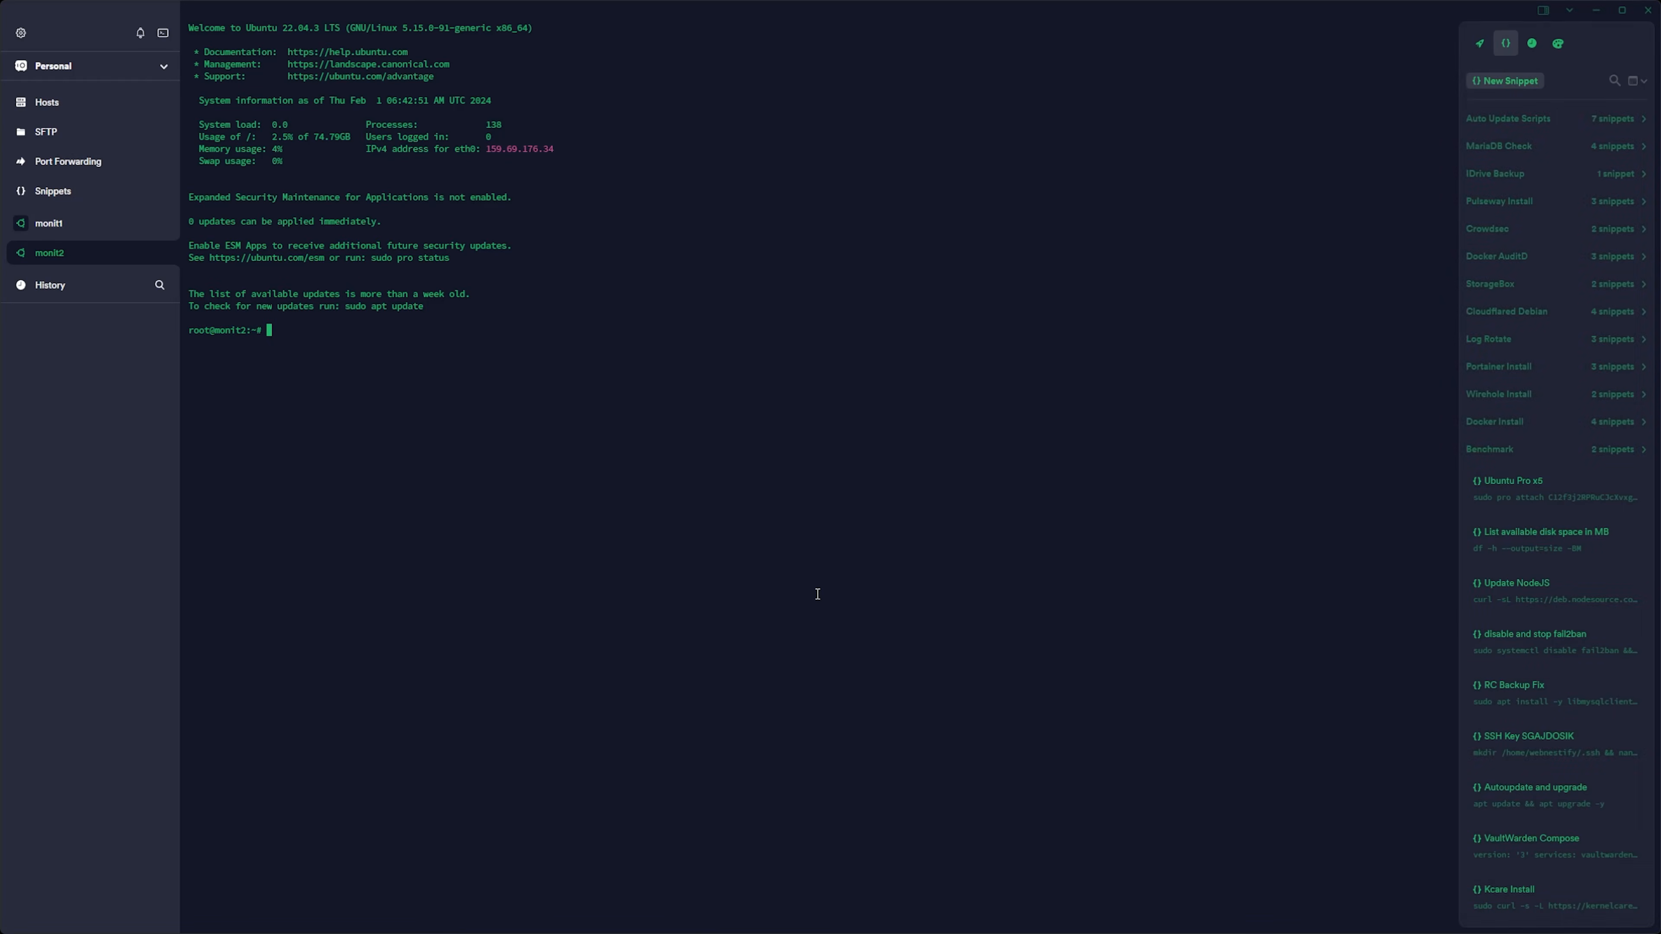
# Run apt update && apt upgrade -y && reboot in the monit2 terminal.
pyautogui.click(817, 593)
pyautogui.write('apt update && apt upgrade -y ')
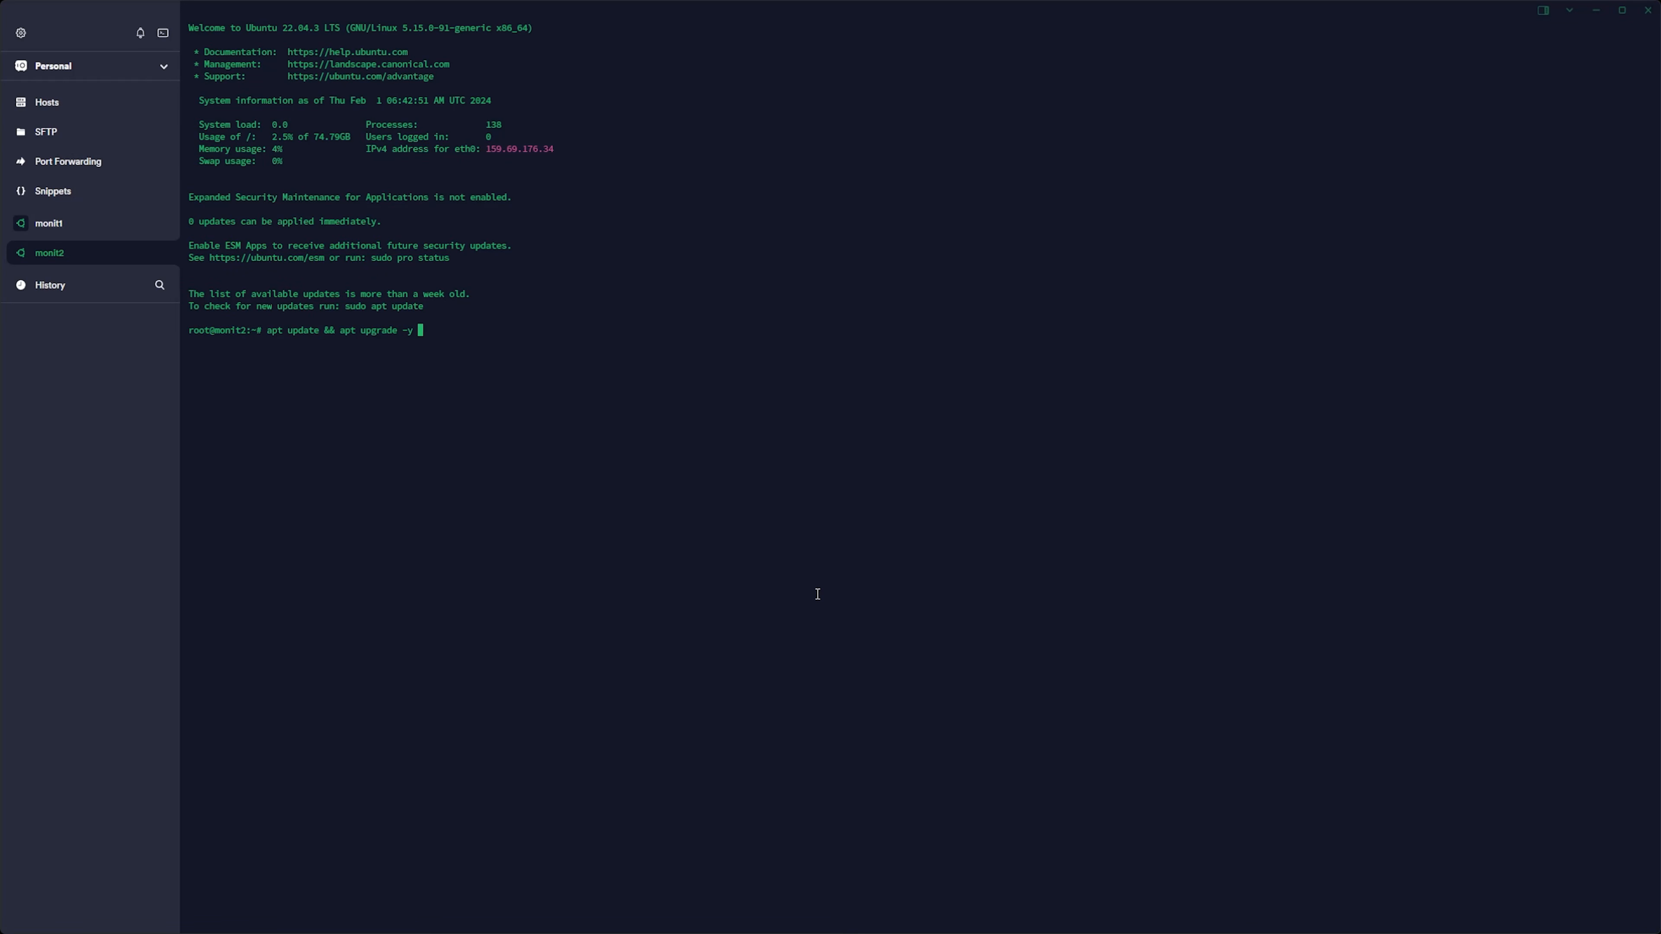
pyautogui.write('&& reboot')
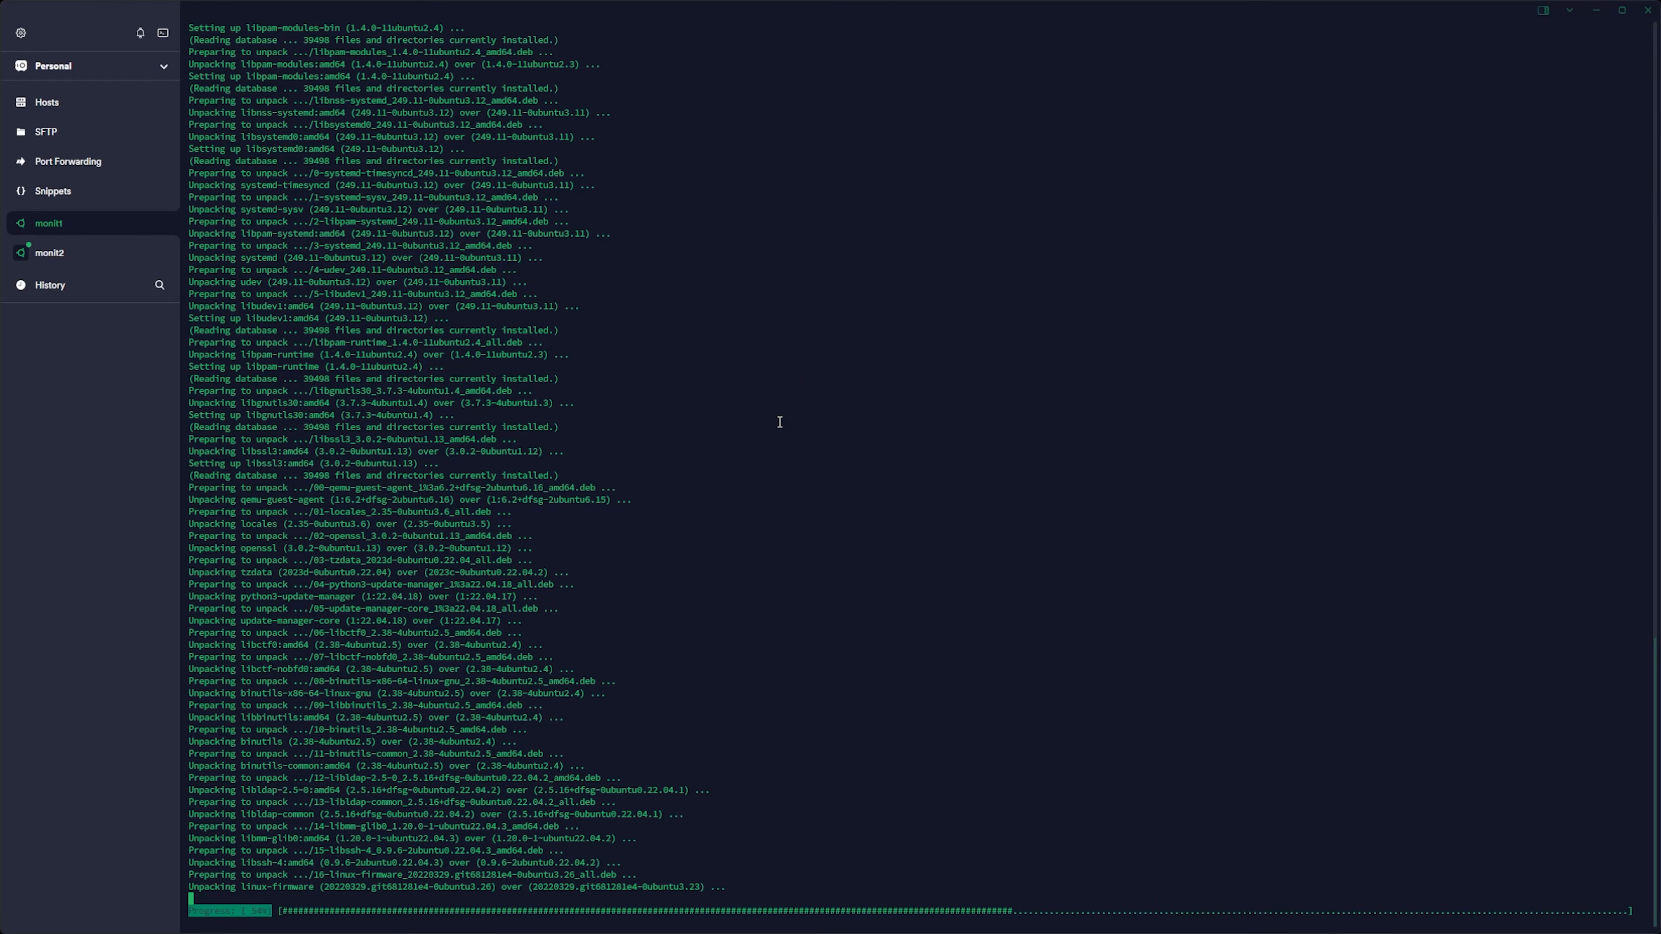
# Accept the default answers to the upgrade's service-restart prompts on monit2 and on monit1.
pyautogui.click(53, 251)
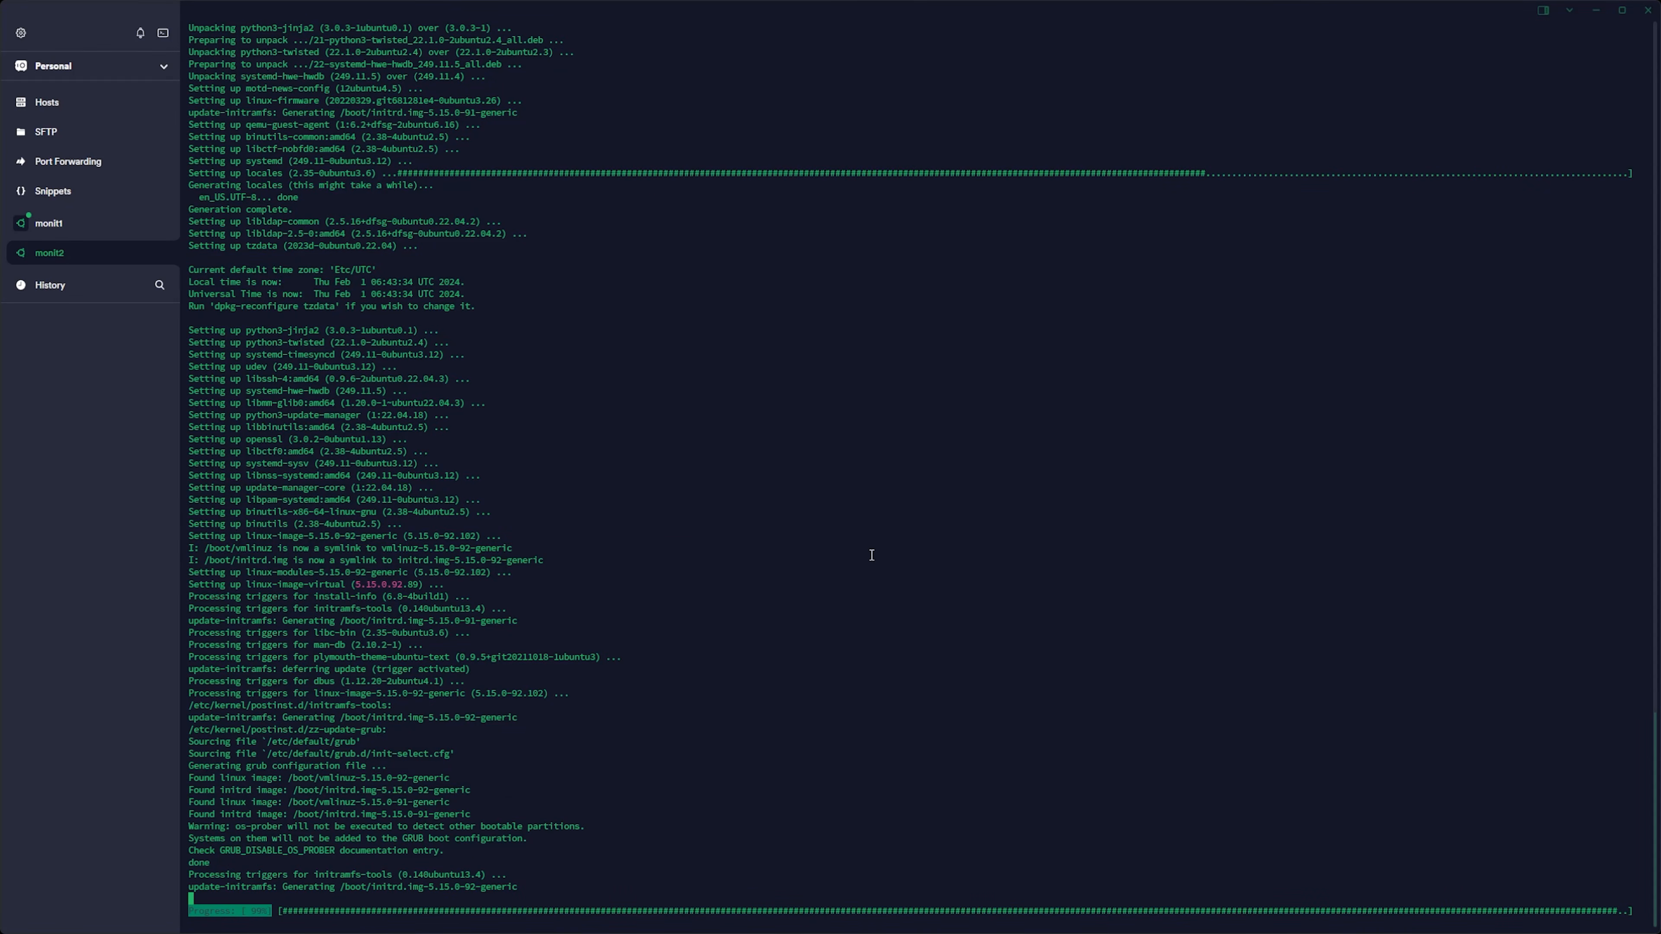
pyautogui.press('Return')
pyautogui.press('Return')
pyautogui.click(53, 223)
# Reconnect the monit1 and monit2 SSH sessions after the servers reboot.
pyautogui.press('Return')
pyautogui.press('Return')
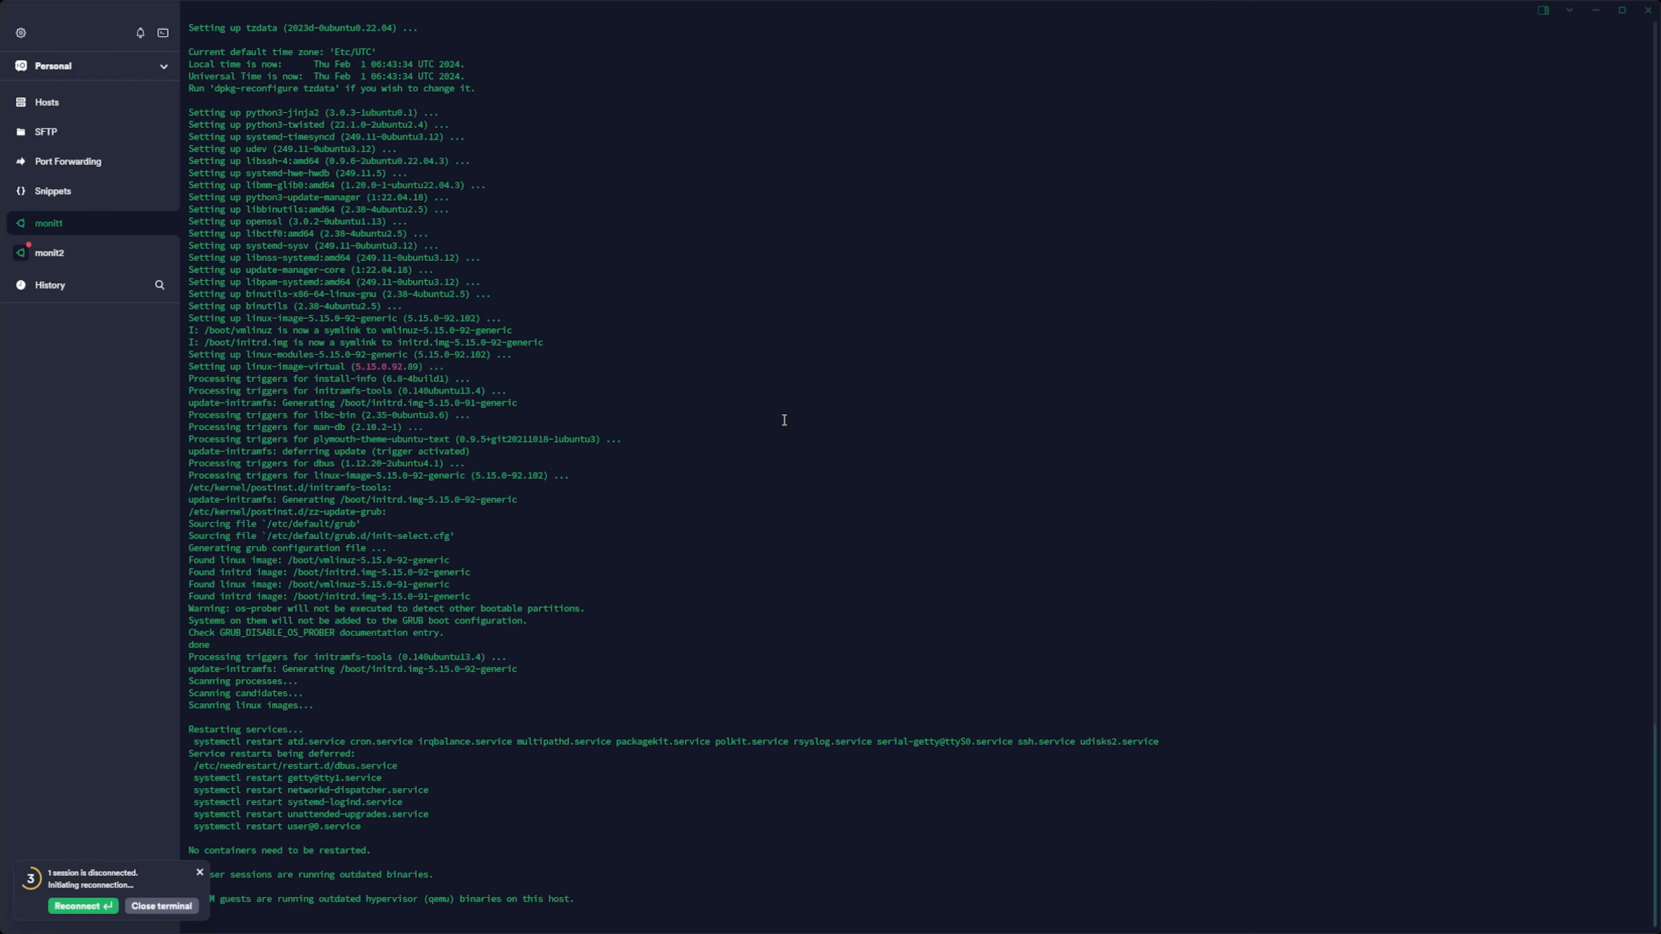
pyautogui.press('Return')
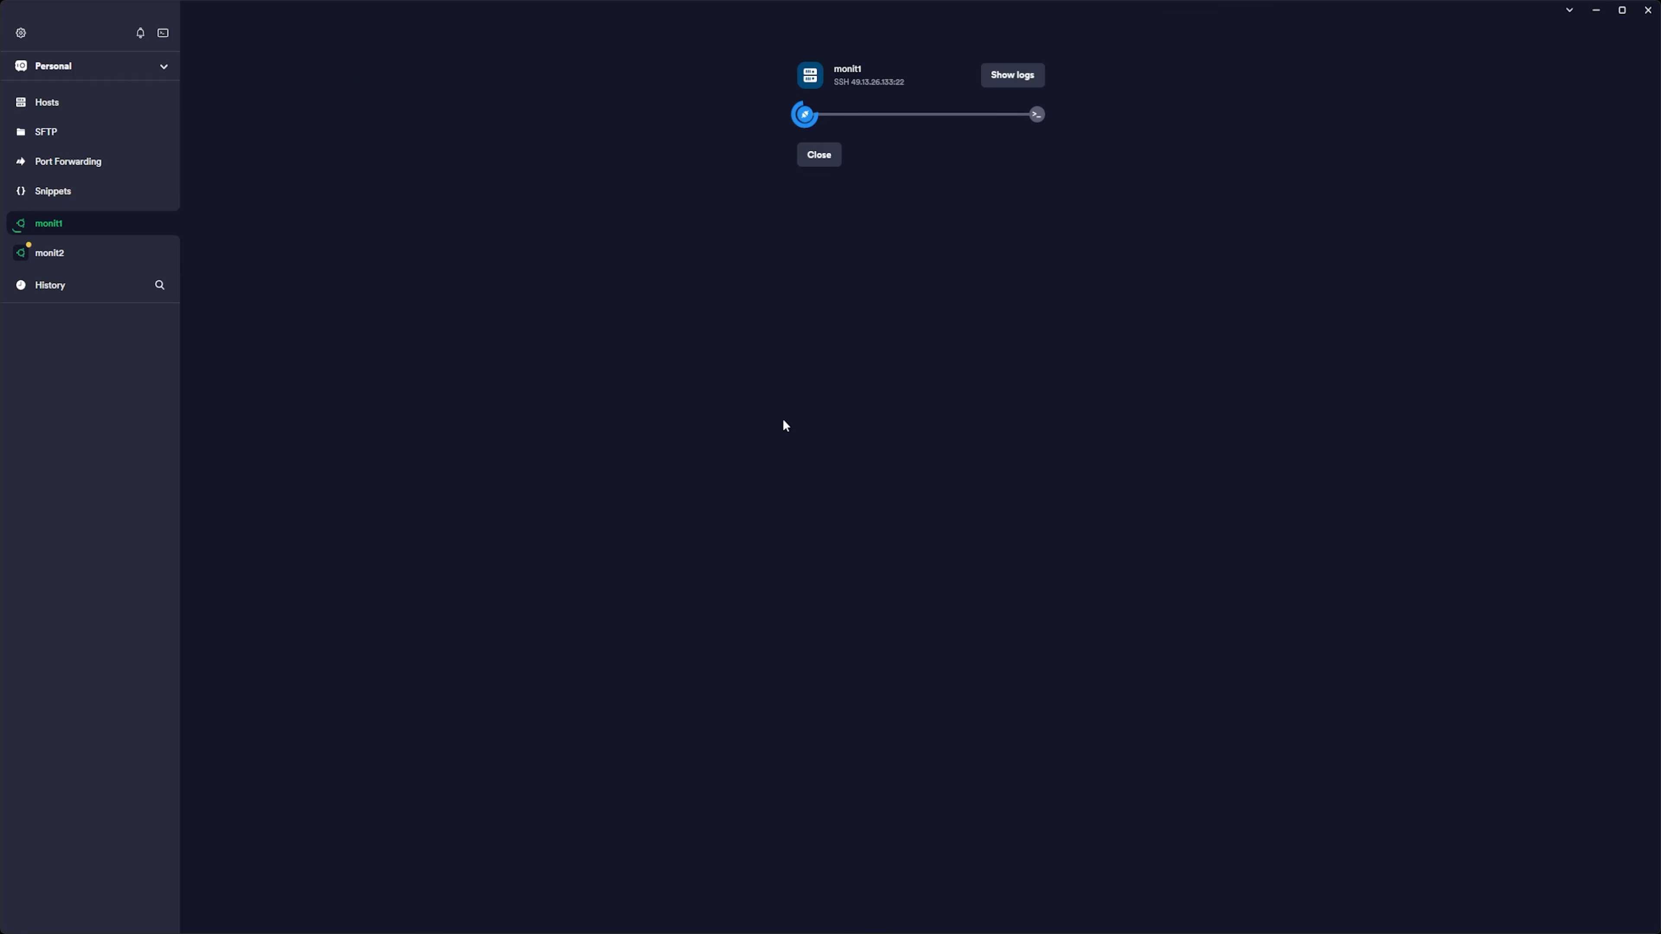
pyautogui.click(815, 305)
pyautogui.click(78, 253)
pyautogui.click(998, 318)
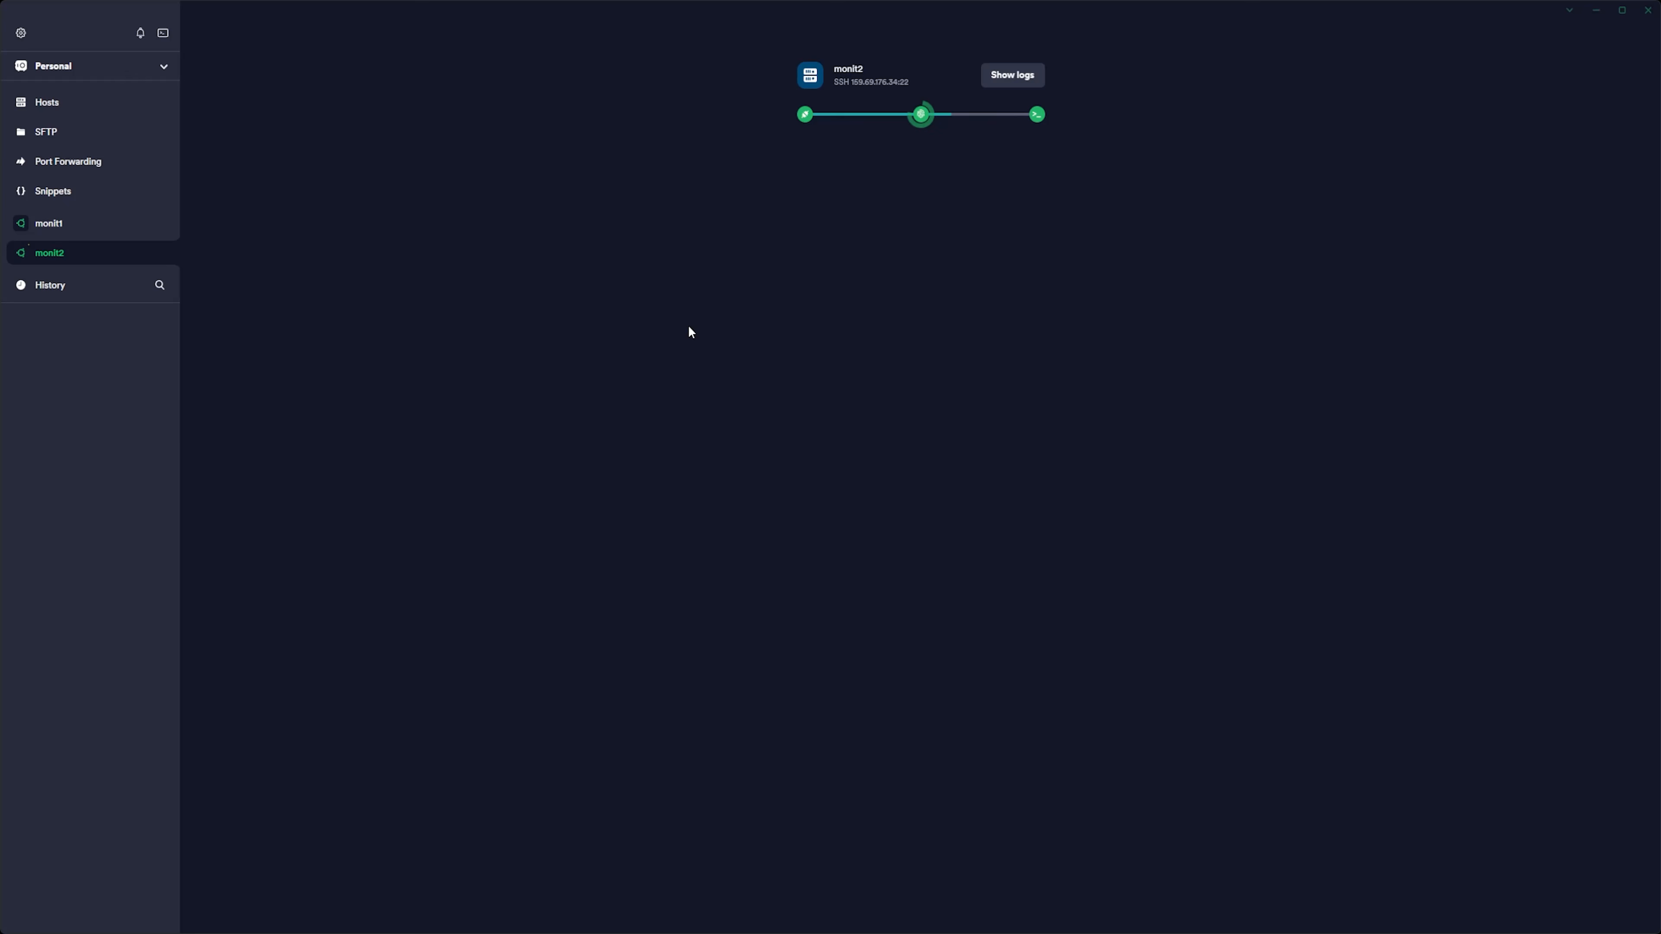
pyautogui.click(78, 226)
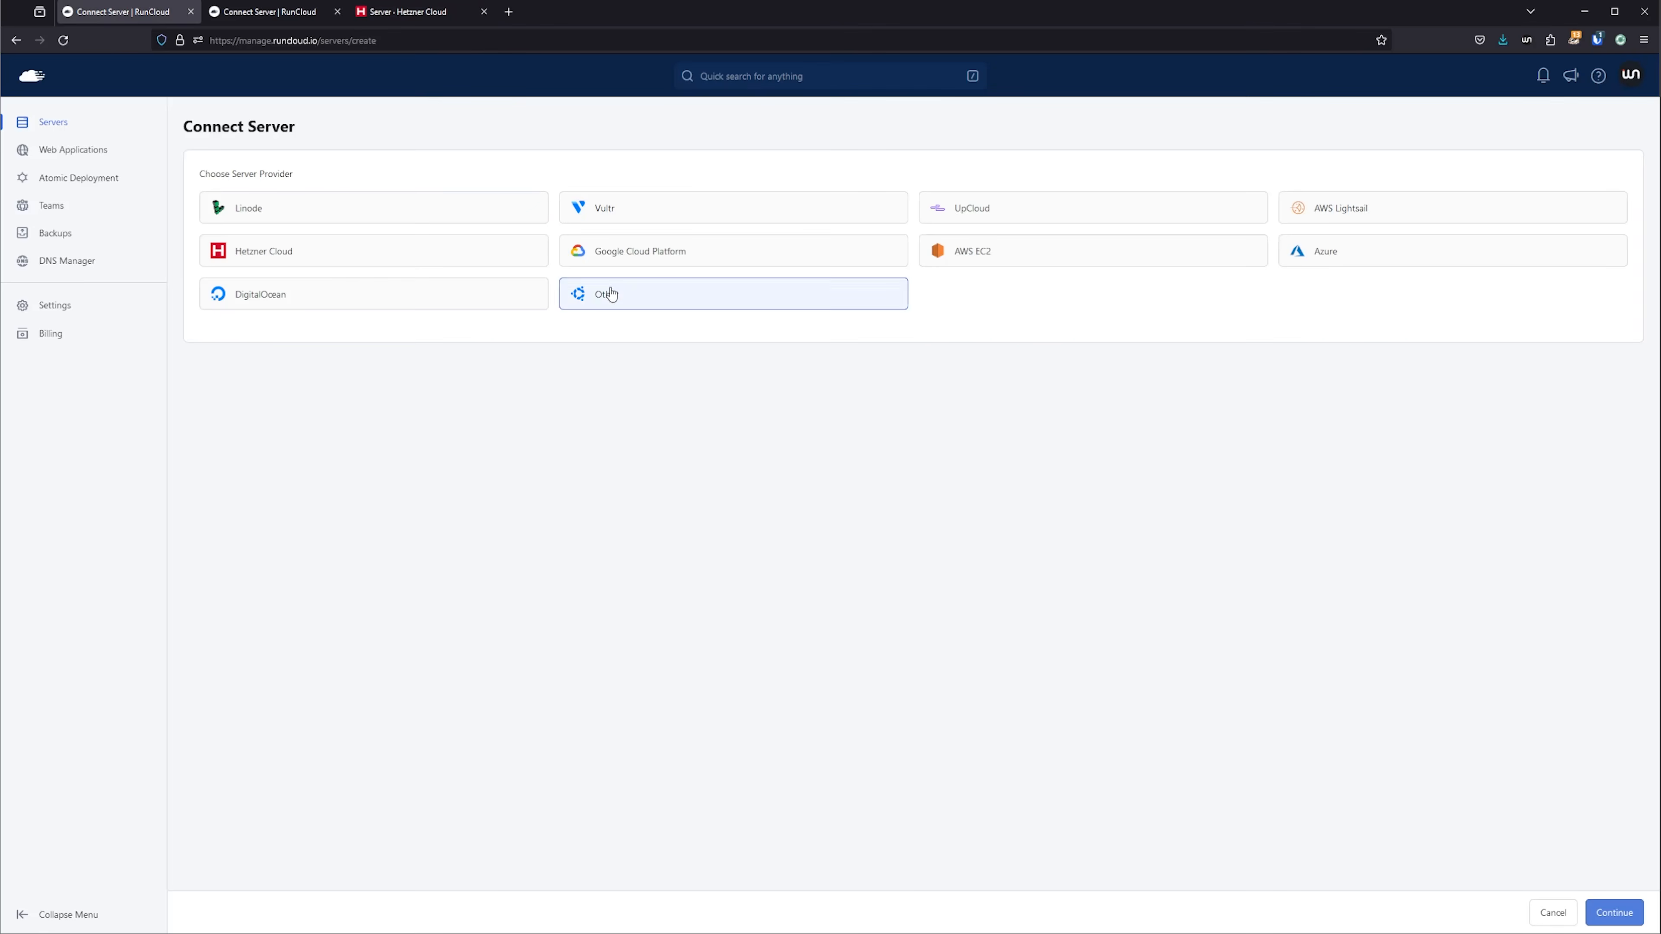
# Switch to RunCloud and add the server monit1 by its public IP address, with the Native installation type and NGINX stack.
pyautogui.scroll(-3, 347, 804)
pyautogui.click(353, 762)
pyautogui.write('monit1')
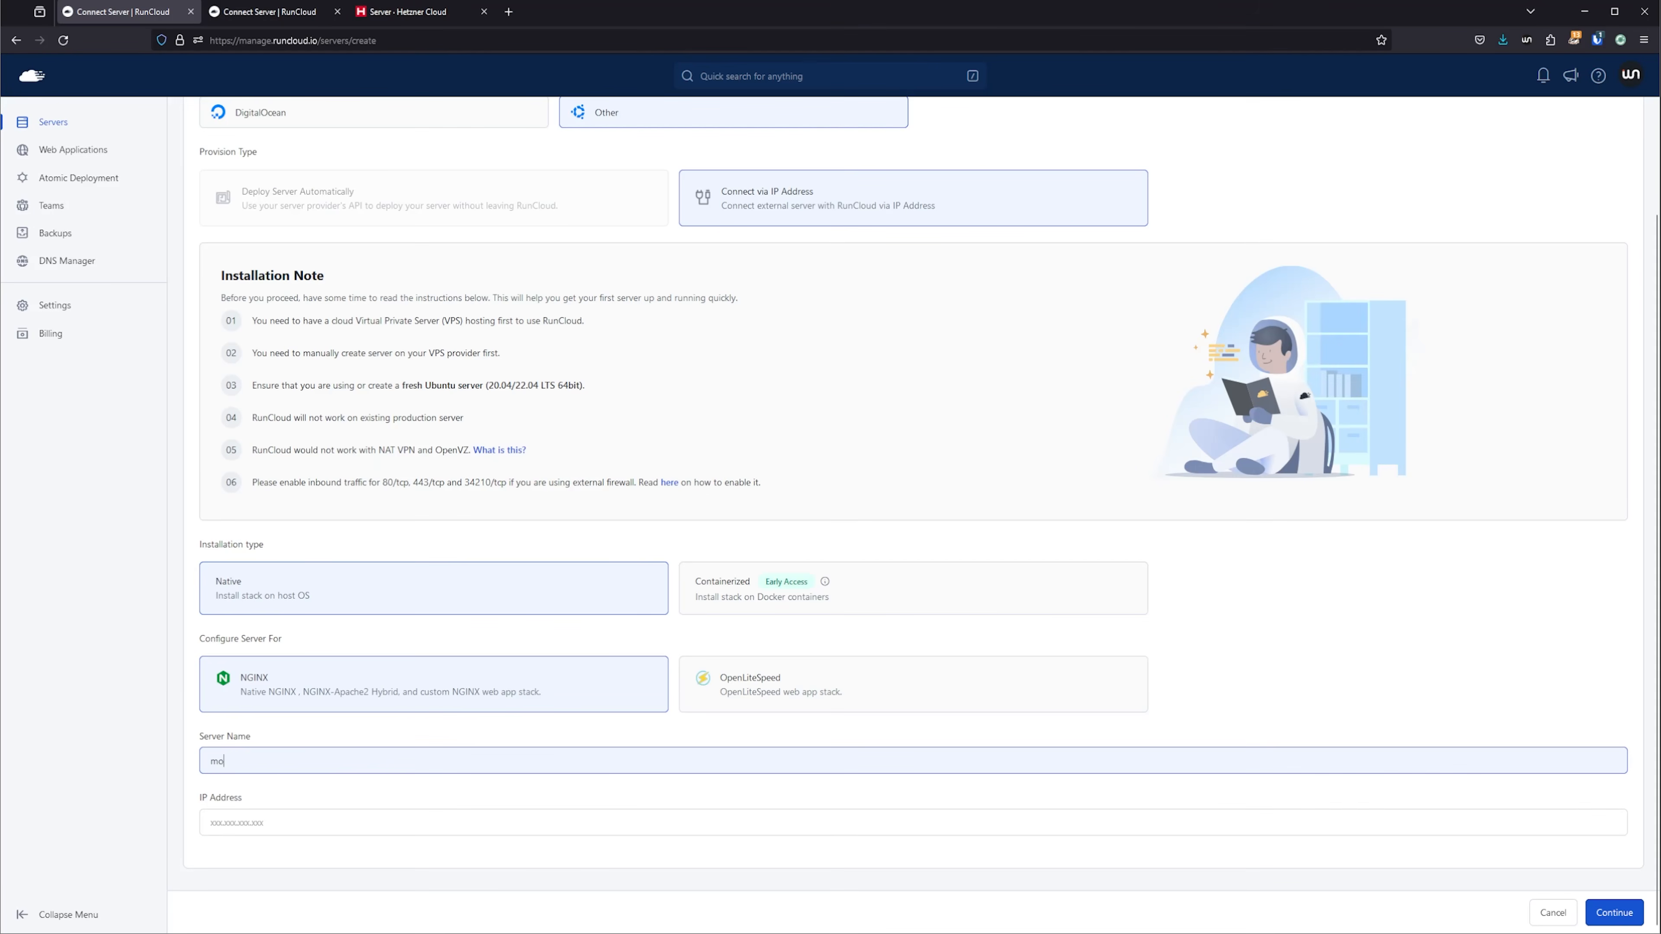
pyautogui.press('Tab')
pyautogui.write('49.13.26.133')
pyautogui.click(1615, 912)
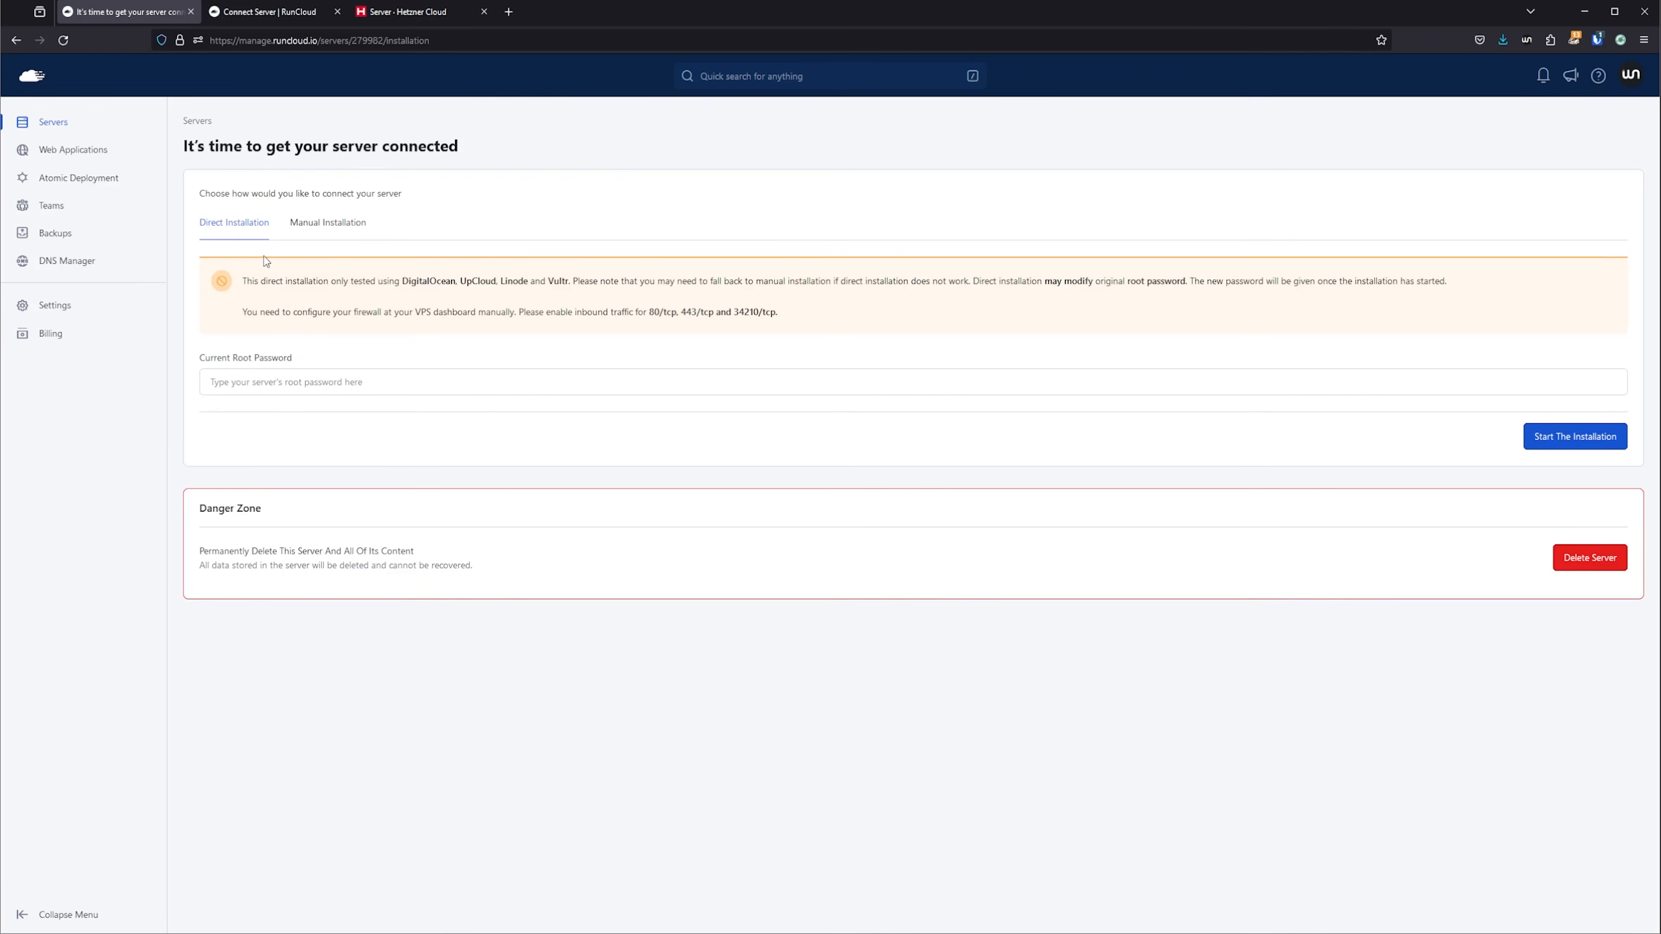
# Copy the RunCloud manual installation script for monit1 and run it in the monit1 terminal.
pyautogui.click(334, 222)
pyautogui.click(1609, 412)
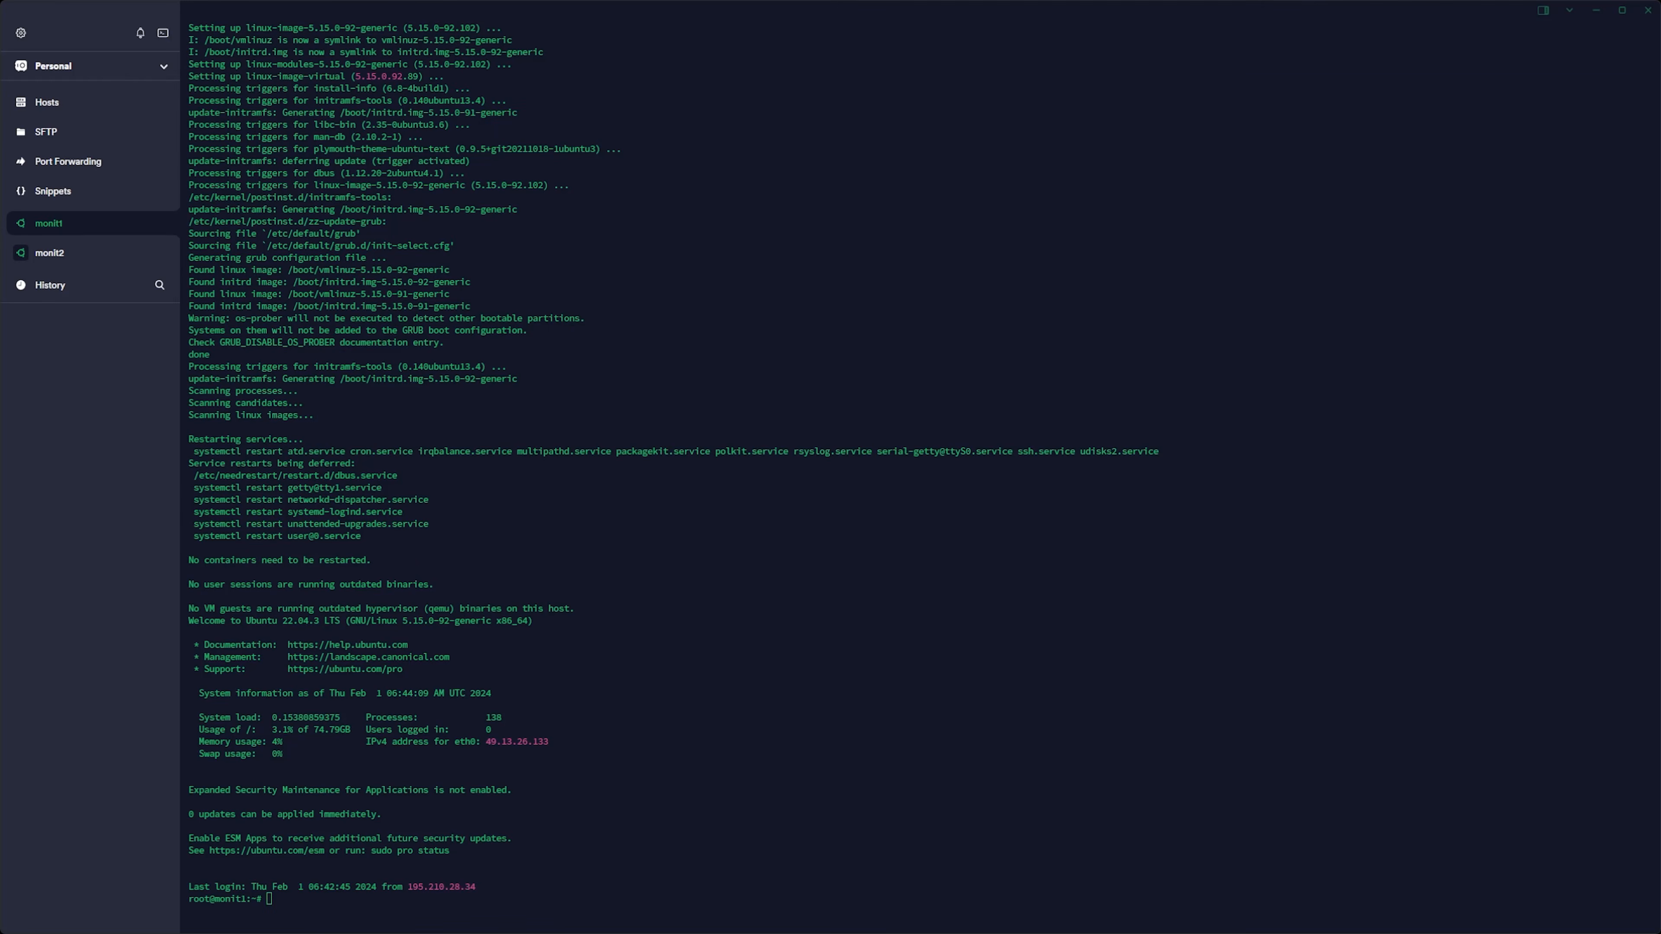
pyautogui.hotkey('ctrl', 'shift', 'v')
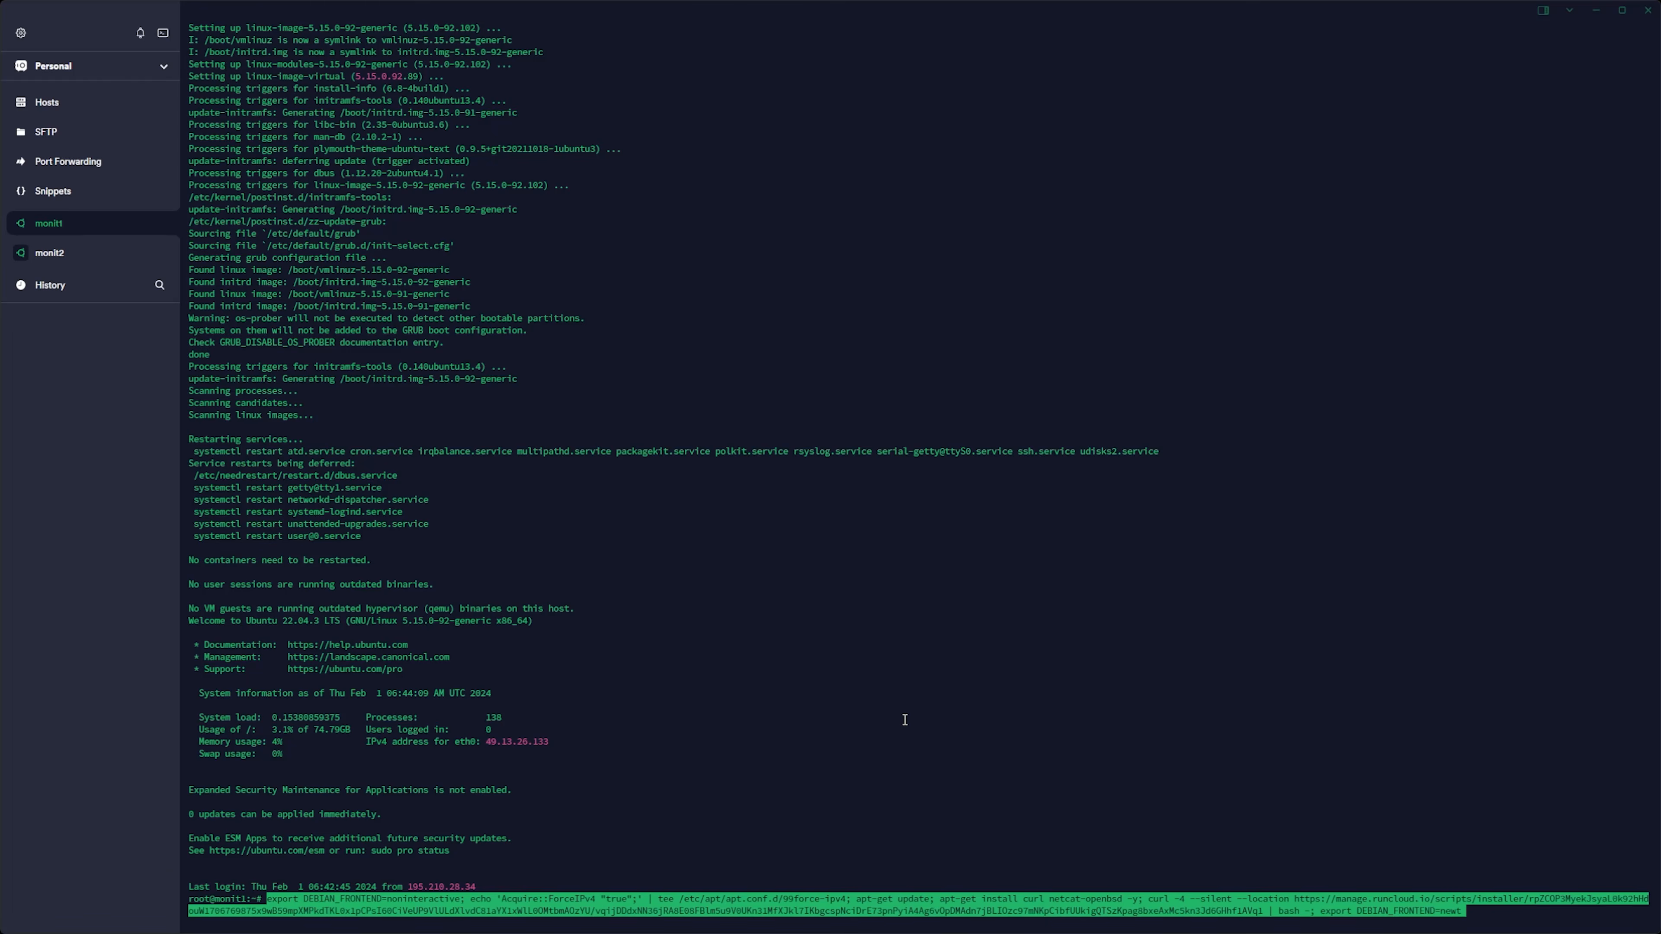
pyautogui.press('Return')
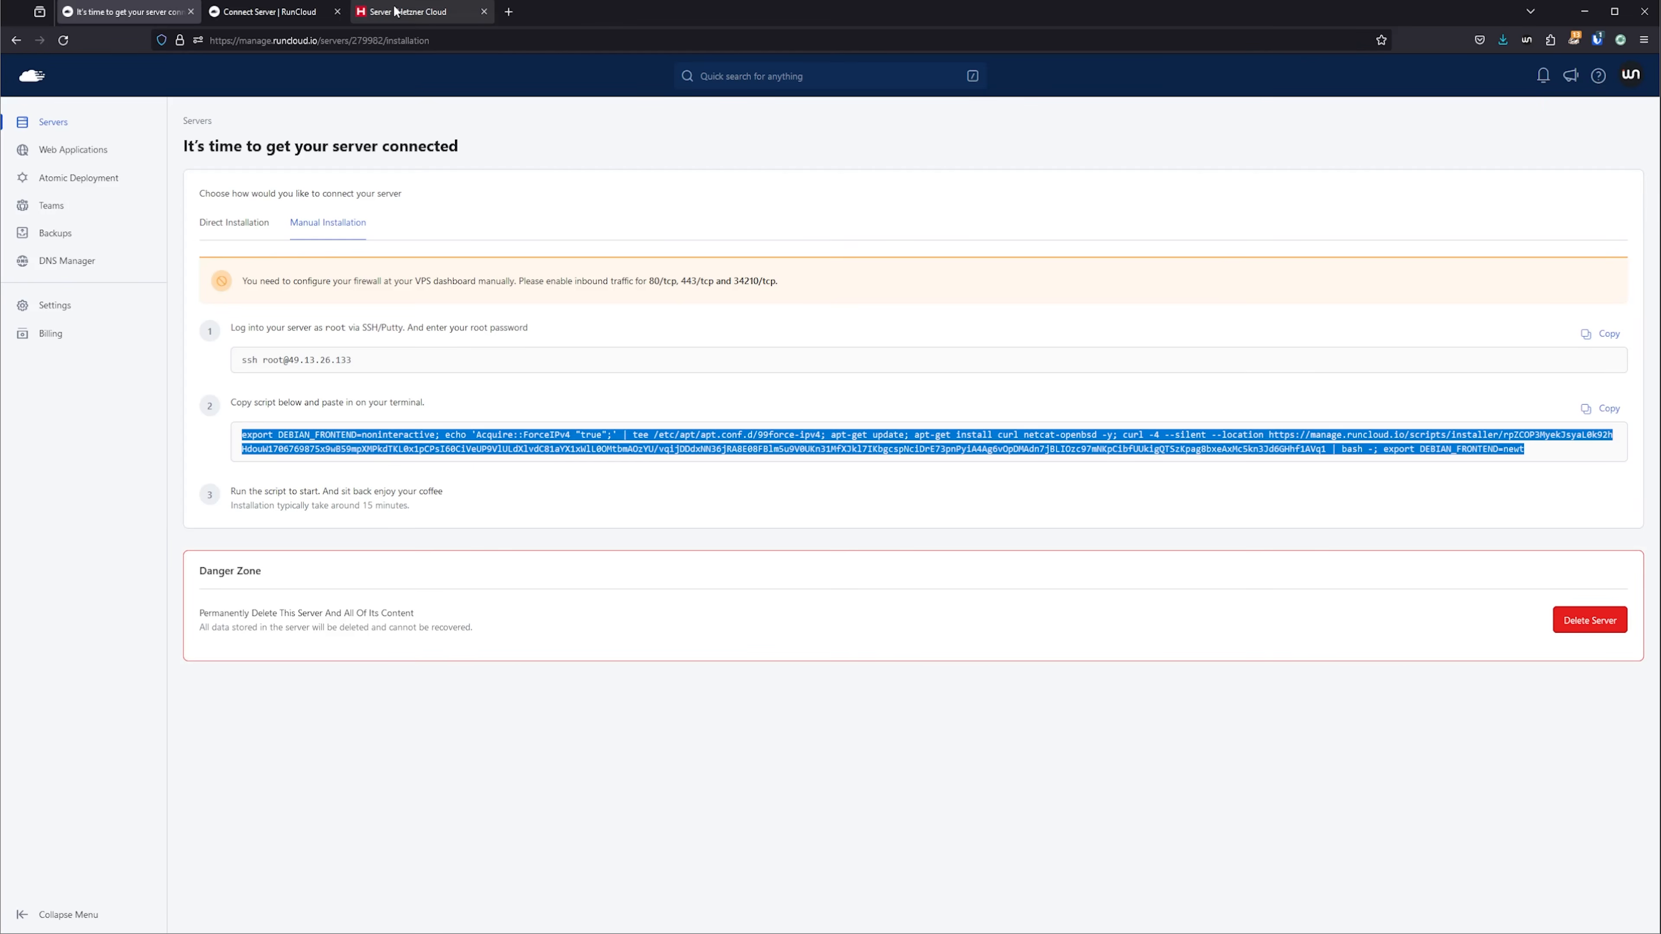
# Add the second server to RunCloud as monit2 by its public IP address, with the Native installation type and OpenLiteSpeed stack.
pyautogui.click(407, 11)
pyautogui.click(269, 11)
pyautogui.scroll(-3, 361, 757)
pyautogui.click(361, 757)
pyautogui.write('test02')
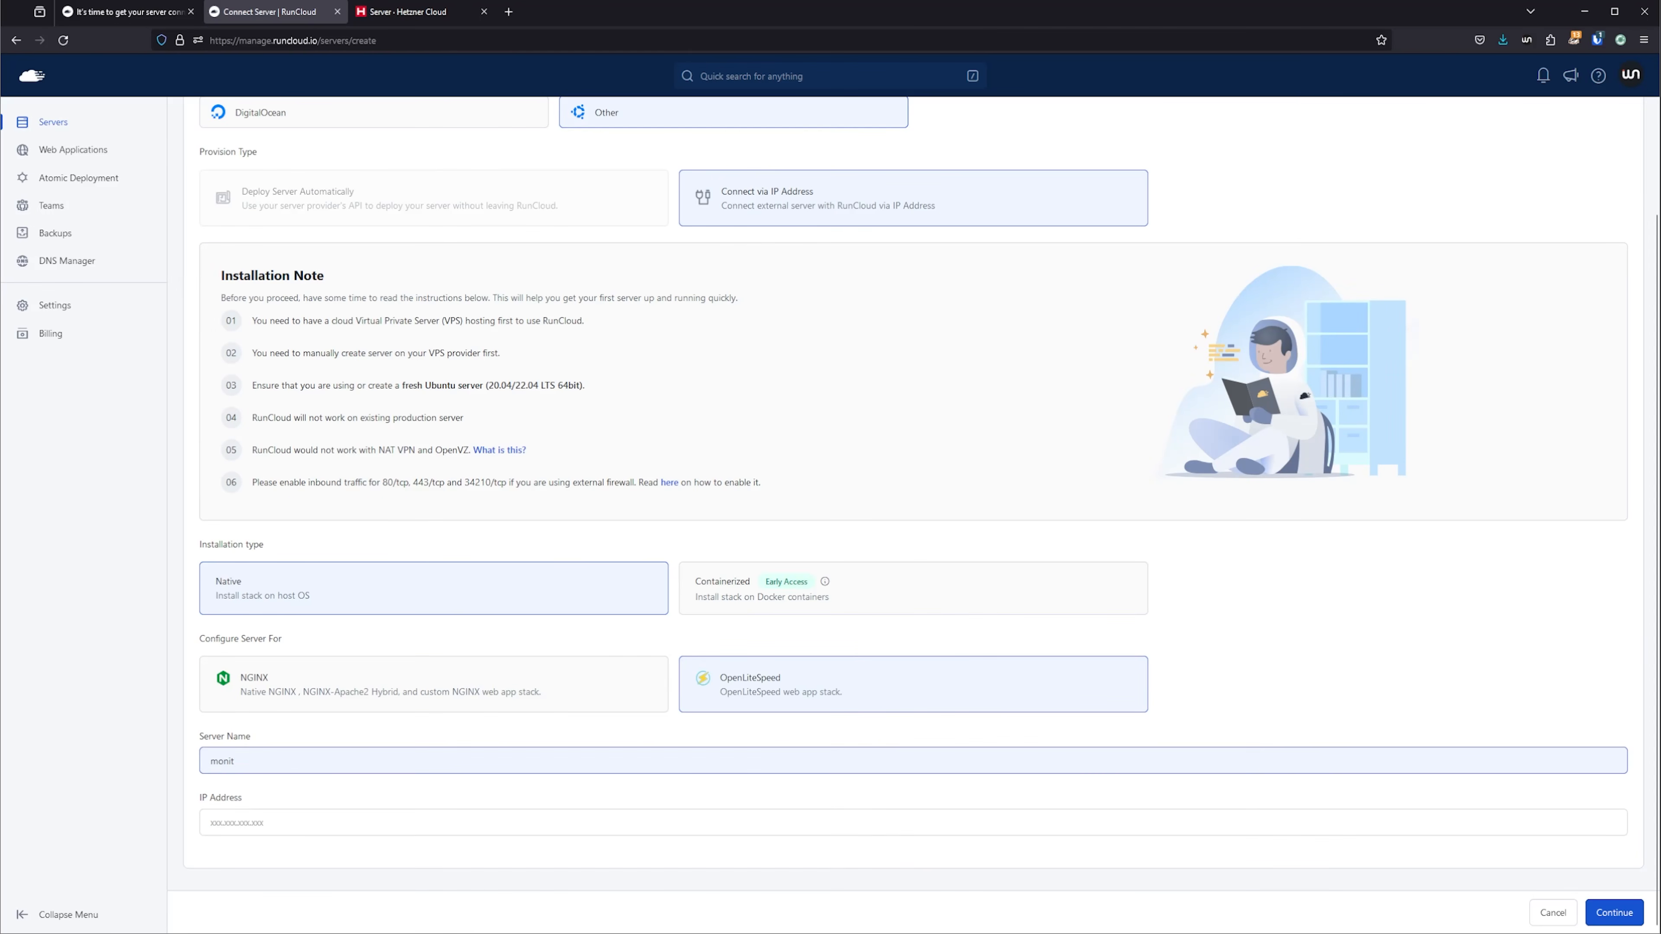
pyautogui.press('Tab')
pyautogui.hotkey('ctrl', 'v')
pyautogui.press('Return')
# Copy the RunCloud manual installation script for monit2 and run it in the monit2 terminal.
pyautogui.click(334, 220)
pyautogui.click(1610, 409)
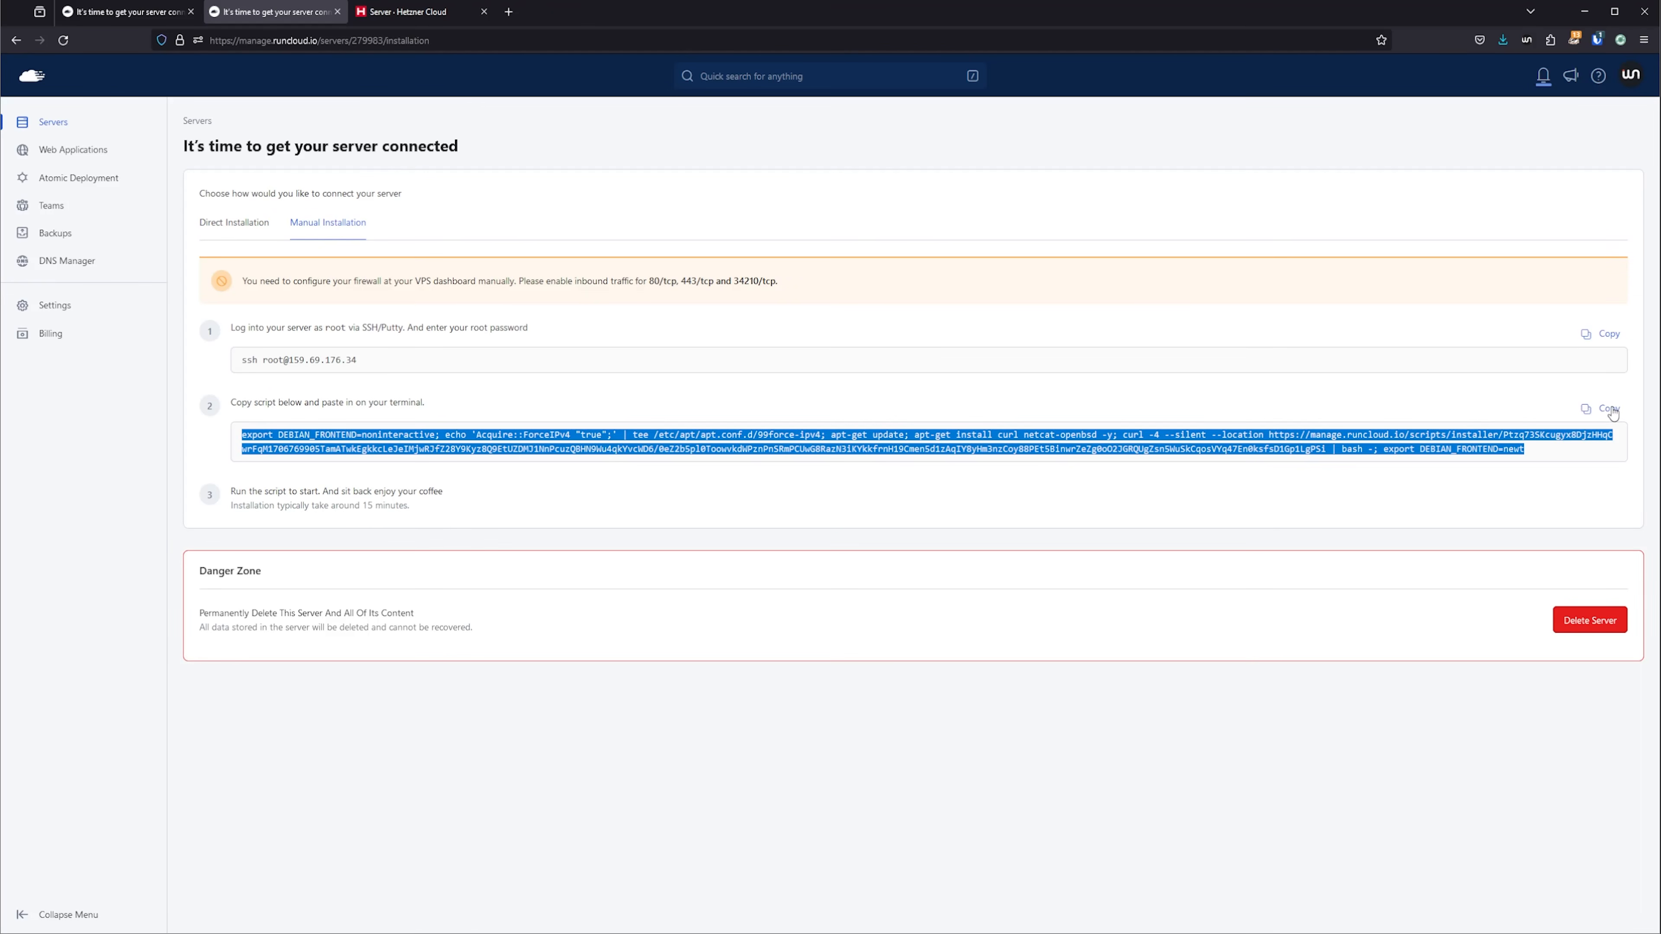
pyautogui.hotkey('alt', 'Tab')
pyautogui.hotkey('ctrl', 'shift', 'v')
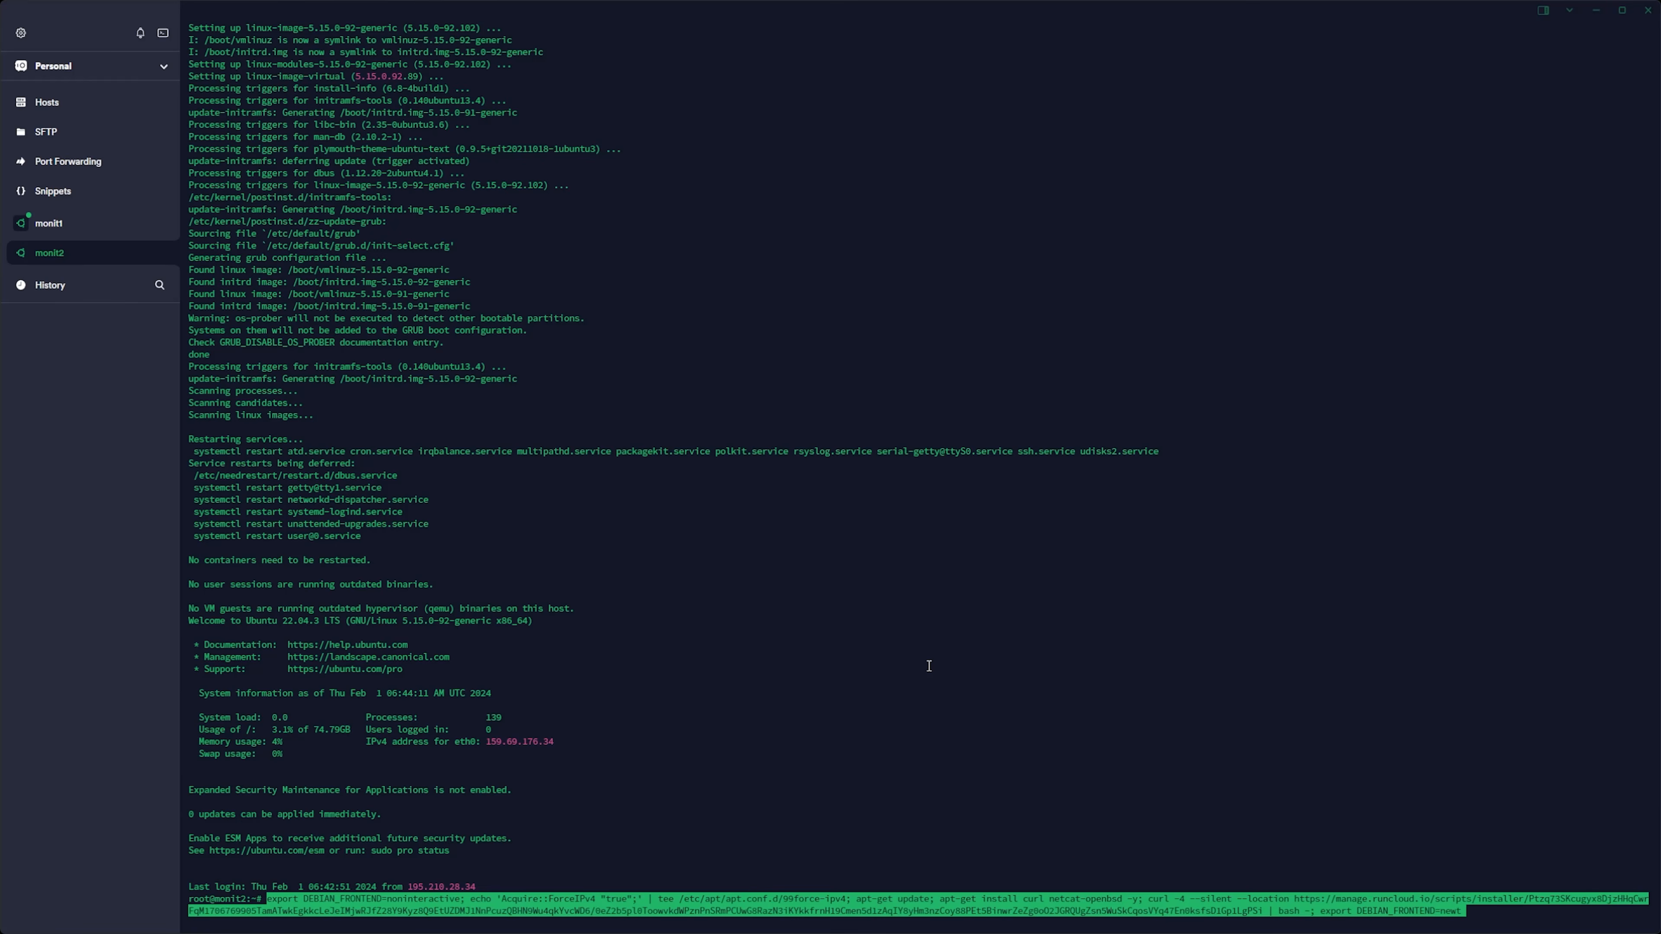
pyautogui.press('Return')
# Check the installation progress of monit1 in its terminal and in the RunCloud installation log.
pyautogui.click(124, 225)
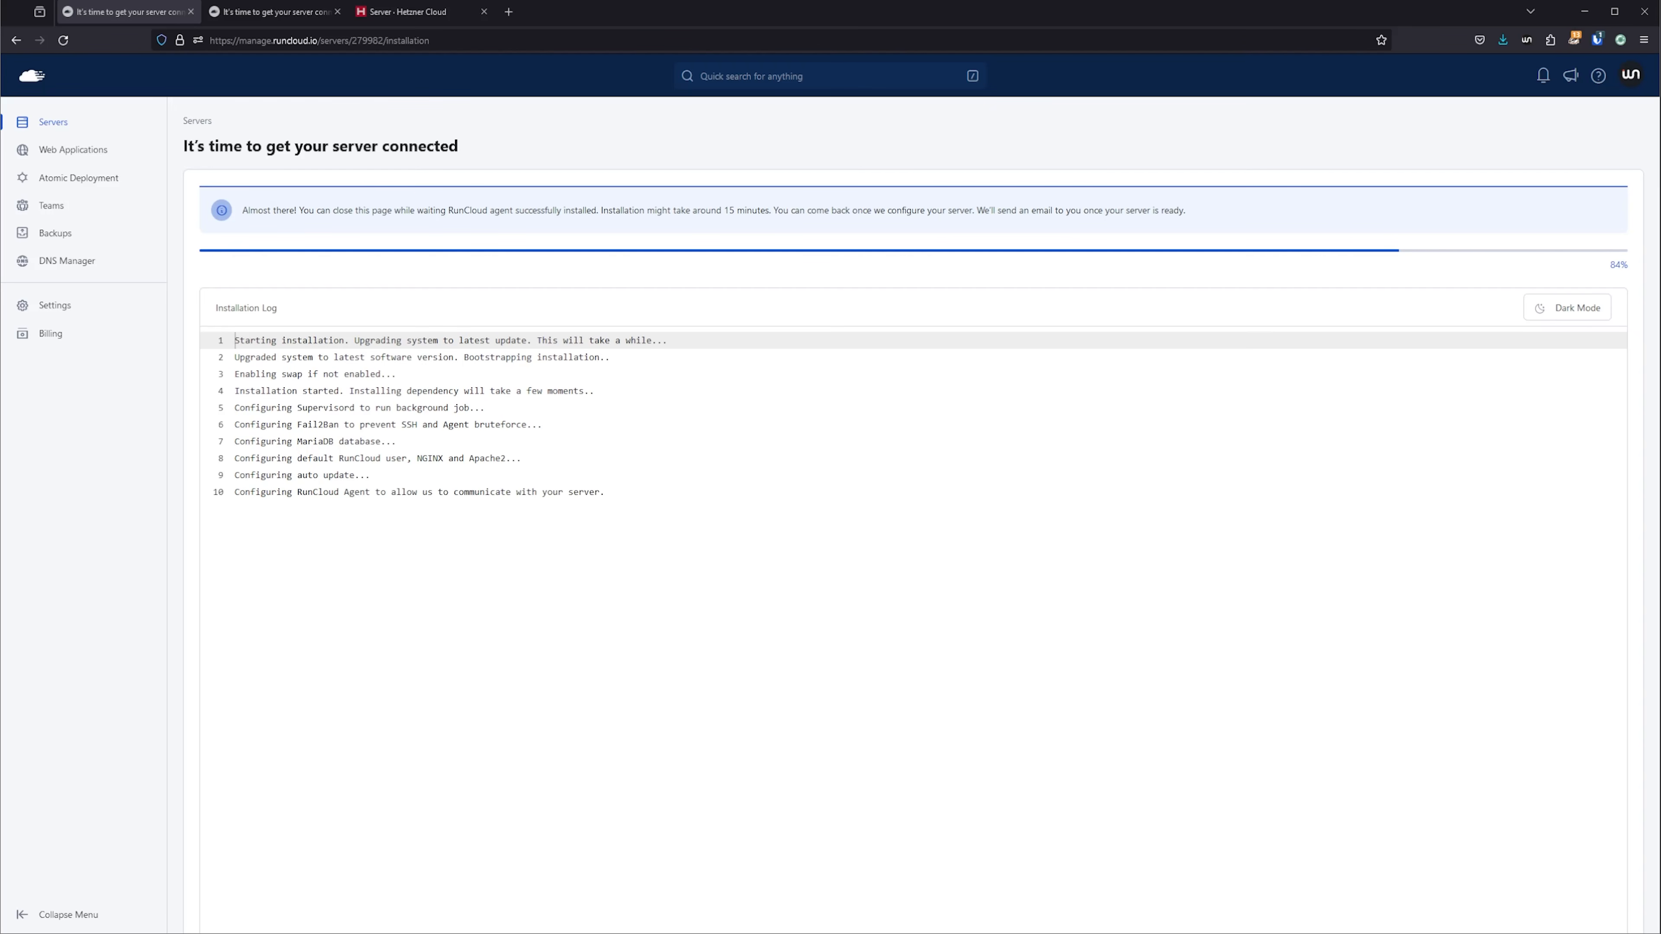
pyautogui.click(1558, 318)
pyautogui.click(1558, 318)
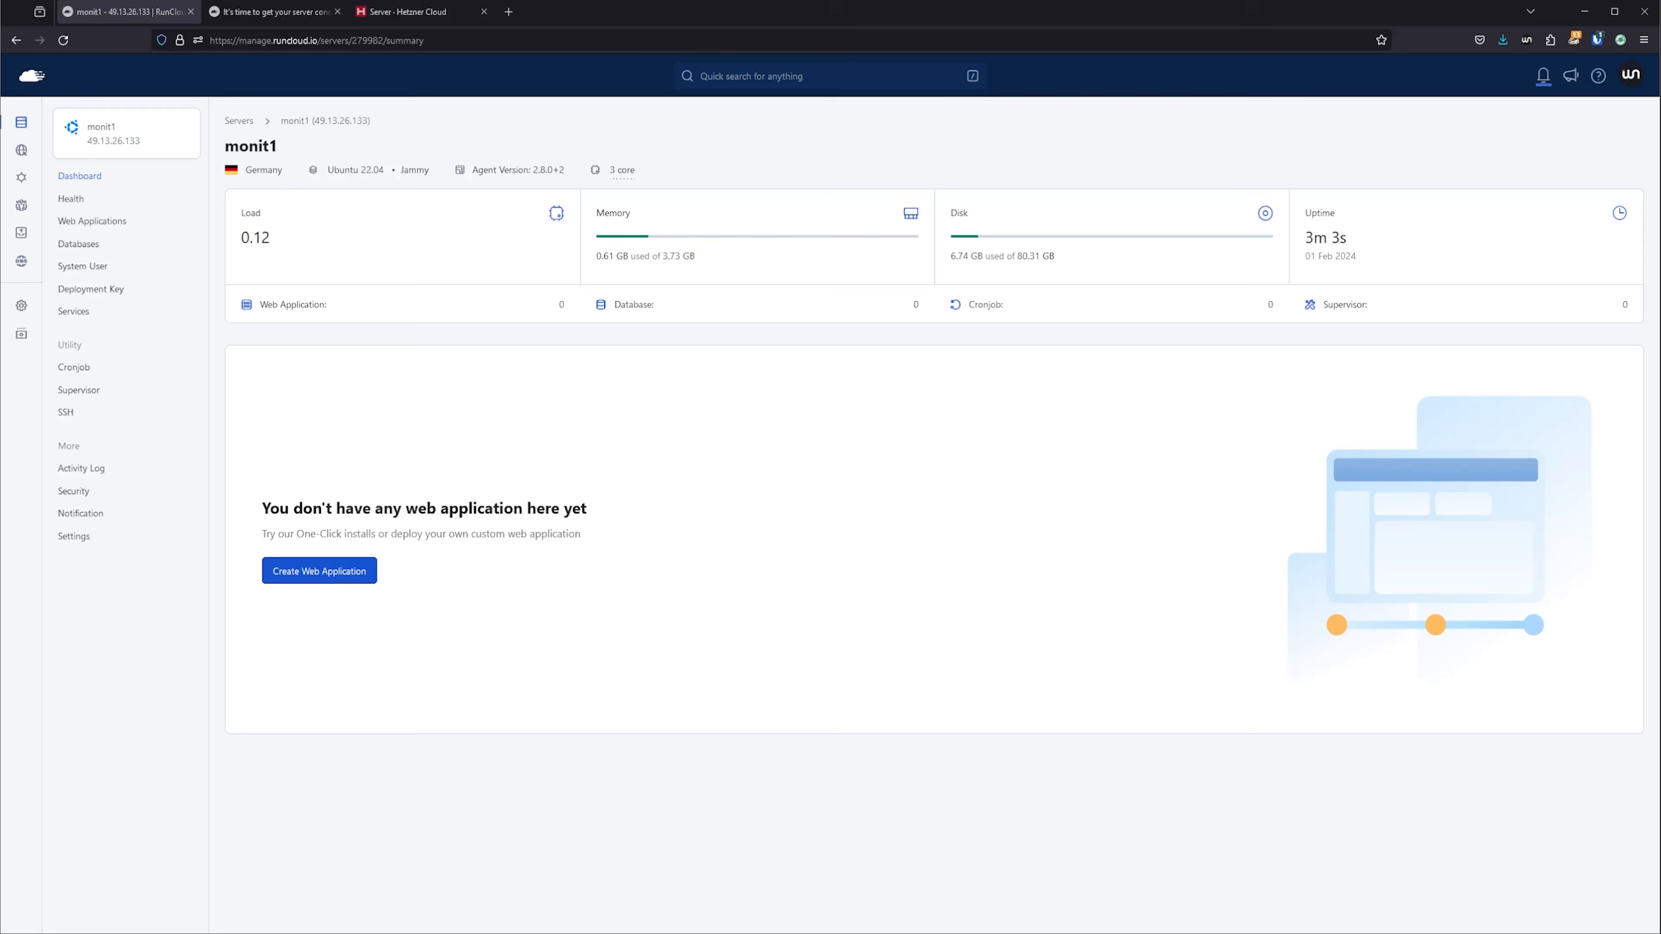
# Start a one-click WordPress web app on monit1, named monit1, with the domain monit1.webnestify.org.
pyautogui.click(319, 571)
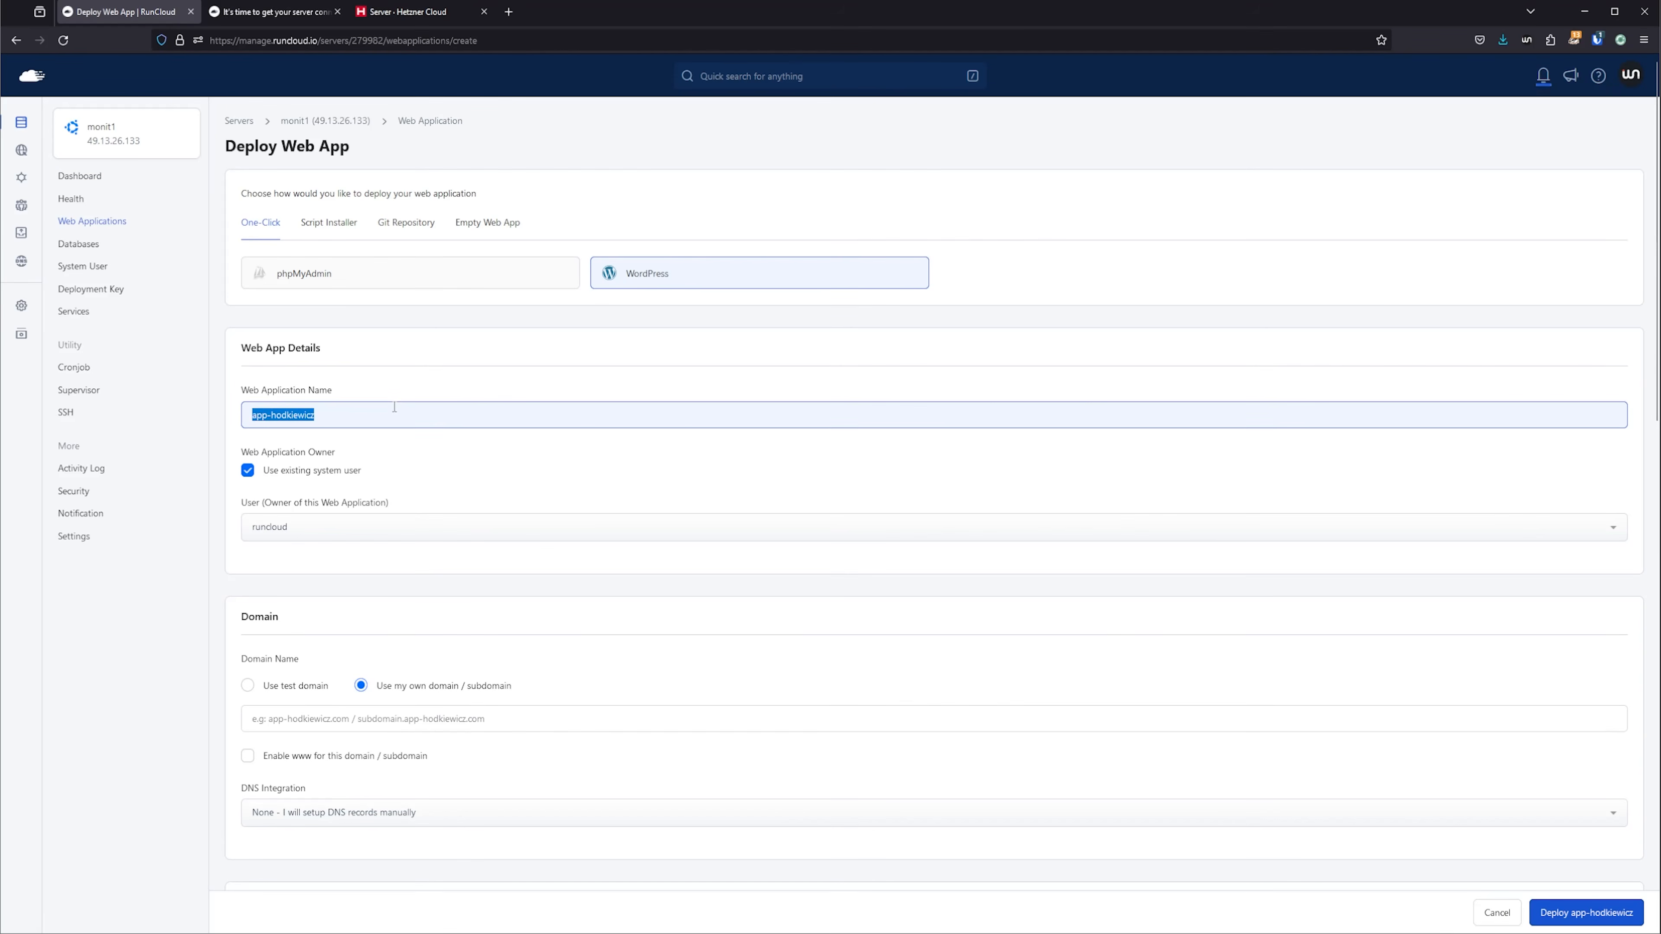
pyautogui.write('monit1')
pyautogui.click(387, 718)
pyautogui.write('monit1.webnestify.org')
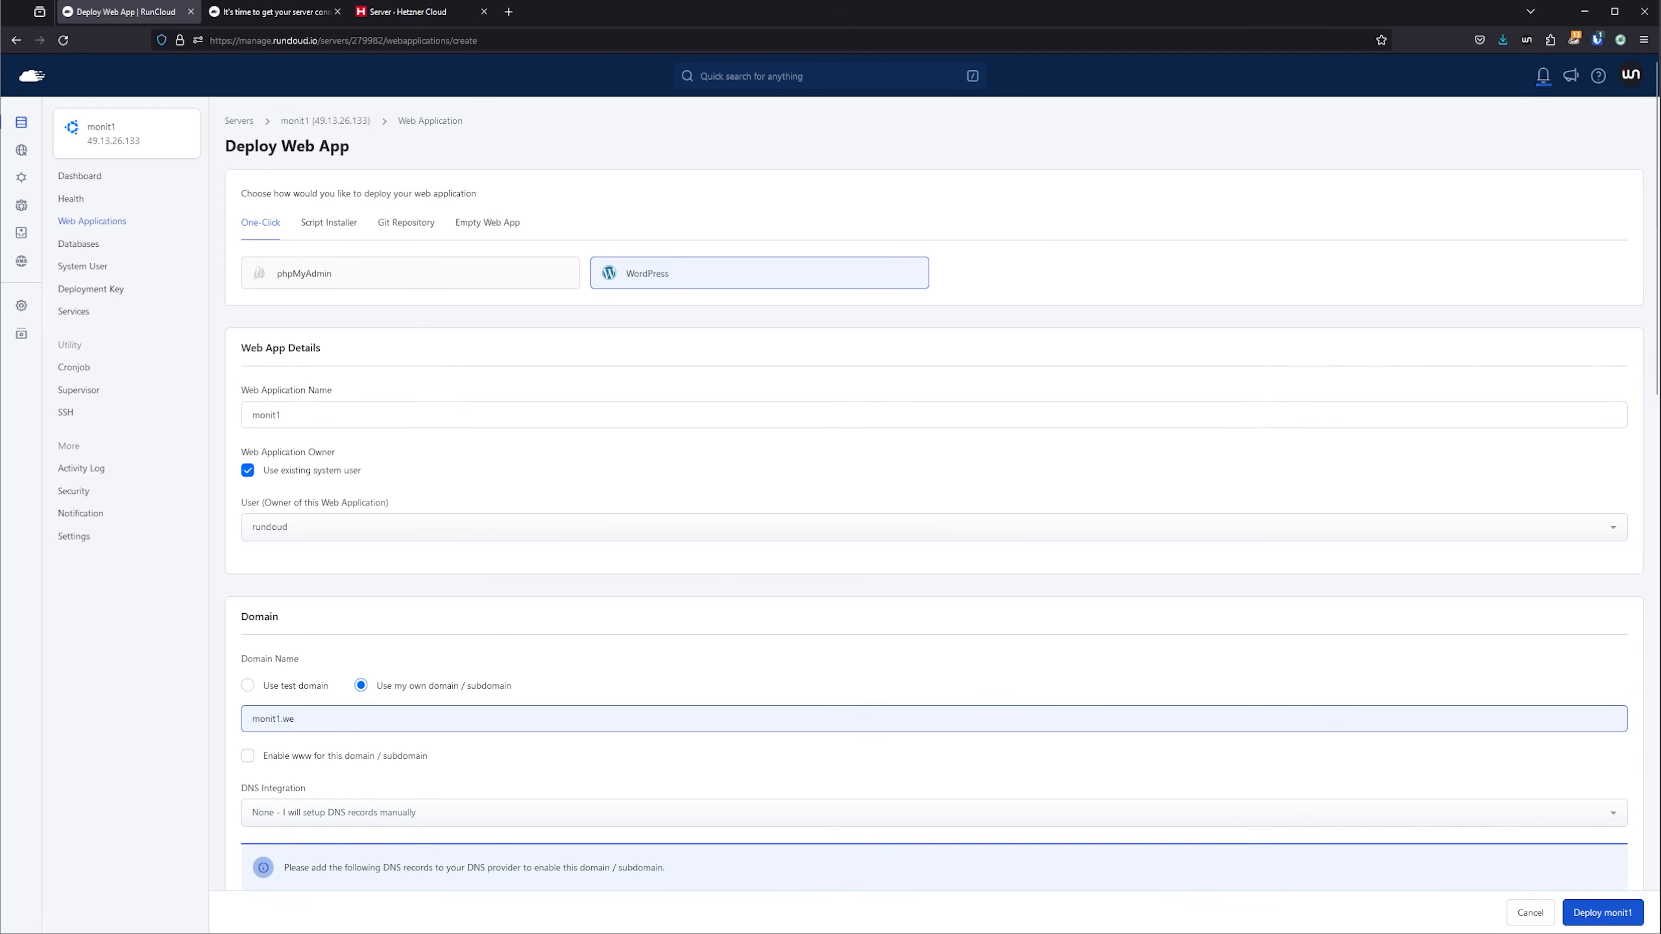
# Set the monit1 app's DNS integration to Cloudflare with the Webnestify account and enable AutoSSL.
pyautogui.scroll(-5, 487, 763)
pyautogui.click(471, 469)
pyautogui.click(418, 528)
pyautogui.click(397, 532)
pyautogui.click(392, 564)
pyautogui.click(248, 657)
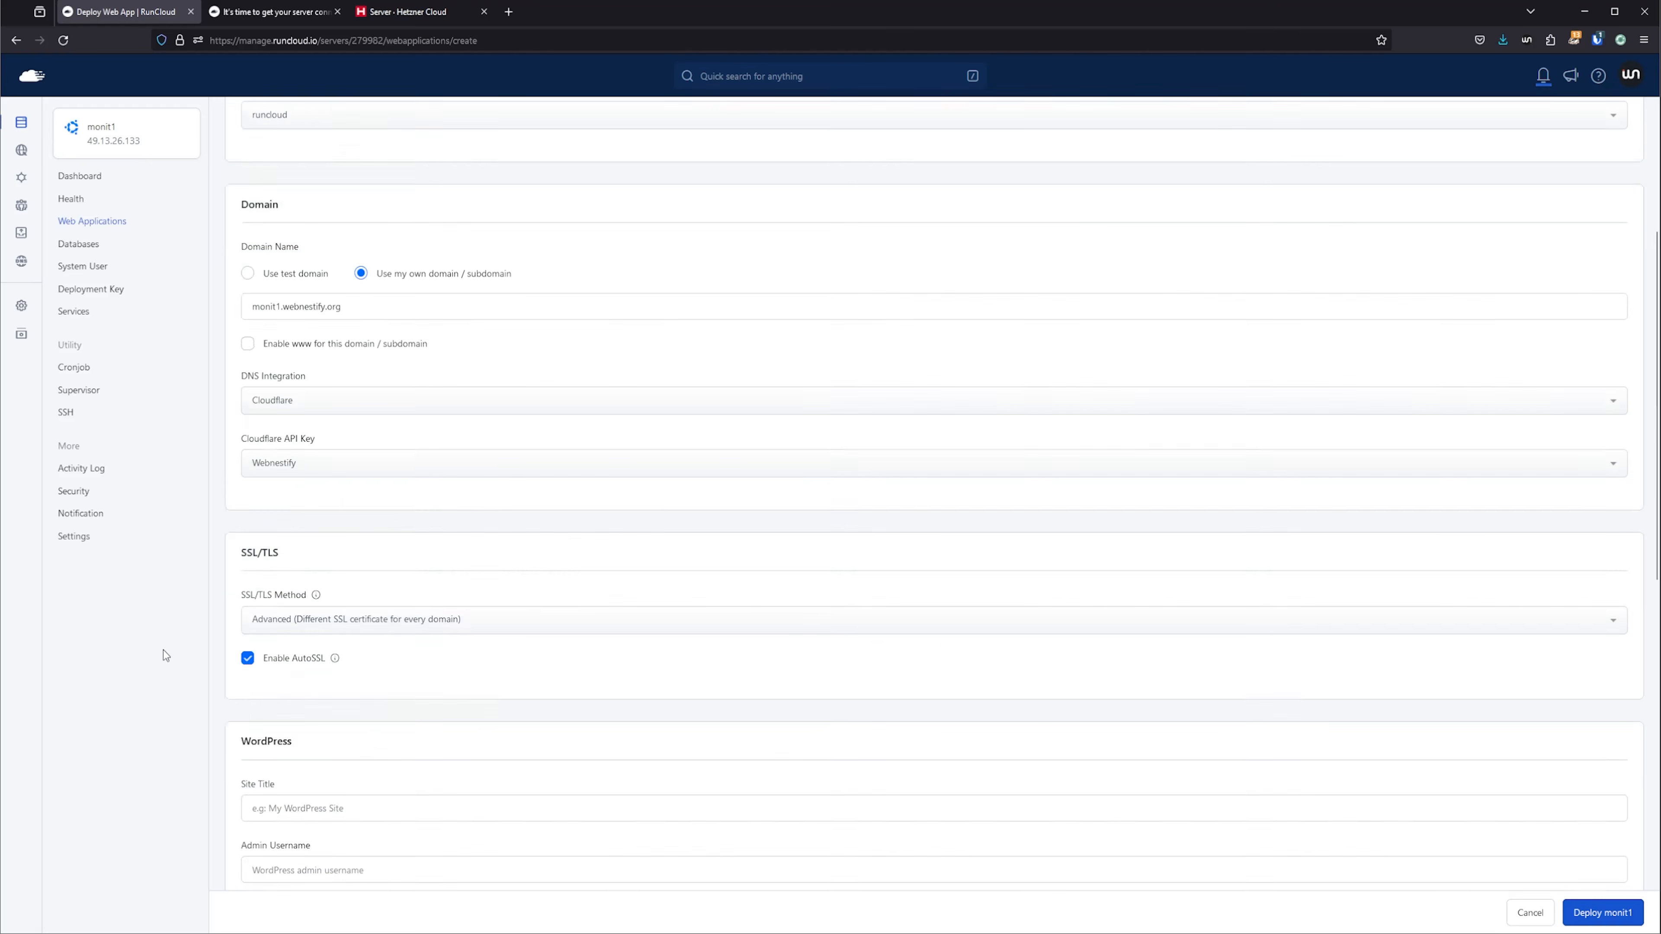
# Fill in the WordPress details with site title monit1, admin username webnestify, a generated admin password and the admin email.
pyautogui.scroll(-4, 164, 652)
pyautogui.click(378, 657)
pyautogui.write('monit1')
pyautogui.press('Tab')
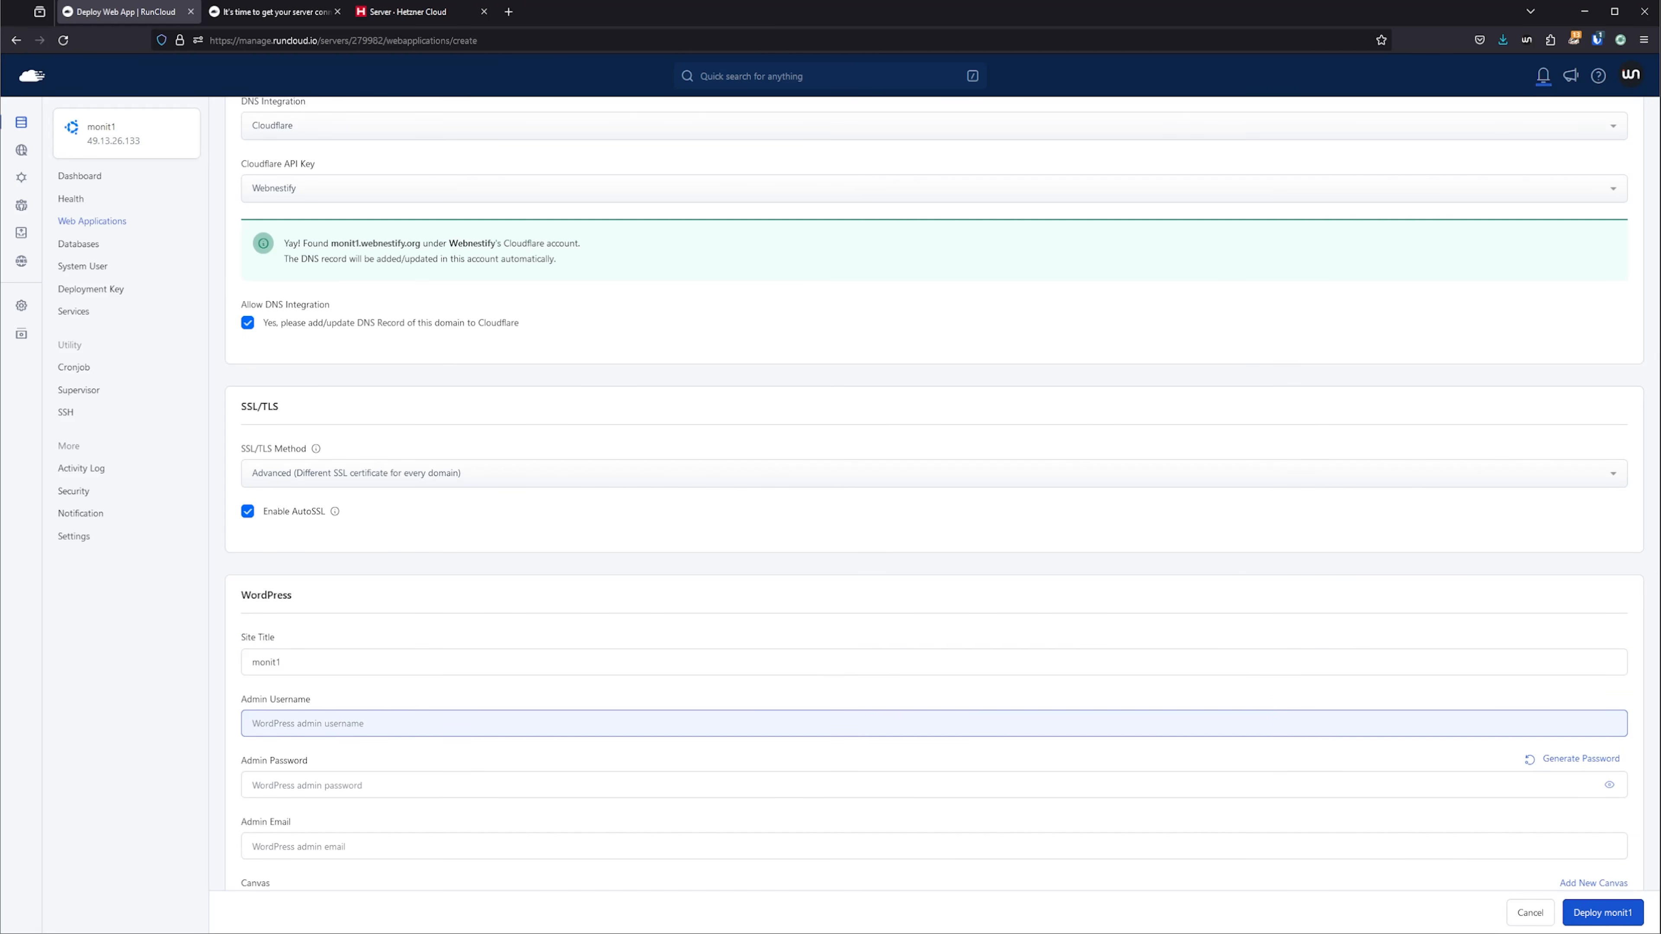
pyautogui.write('webnestify')
pyautogui.scroll(-2, 1031, 548)
pyautogui.click(1583, 622)
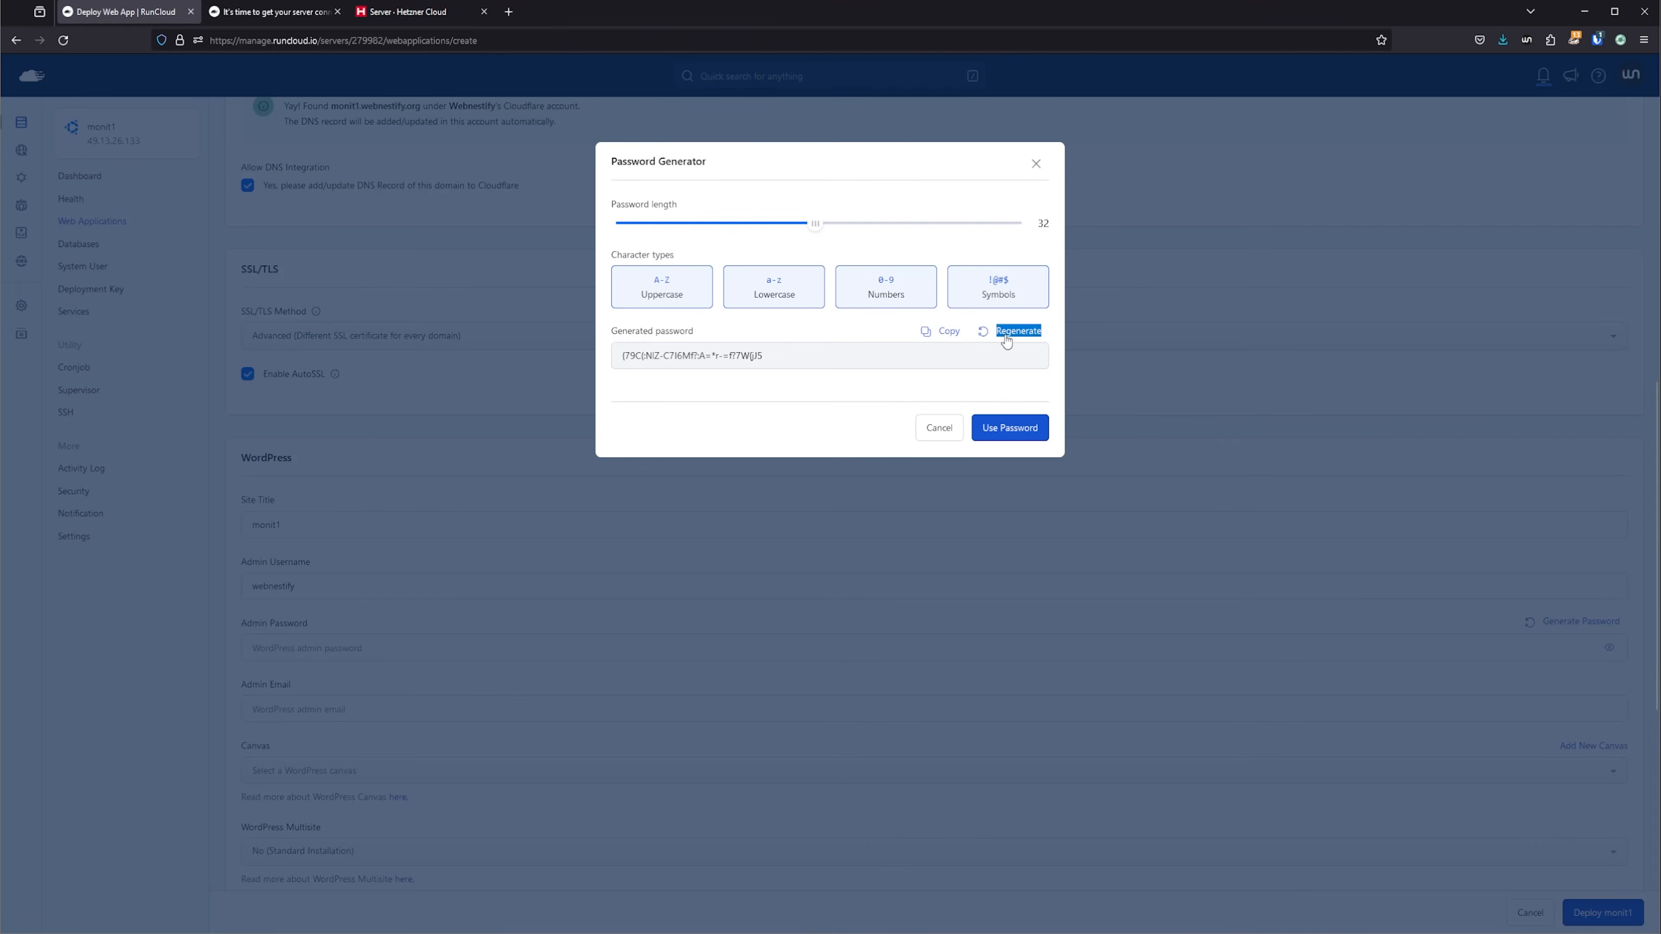
pyautogui.click(1007, 435)
pyautogui.click(1010, 709)
pyautogui.write('a@a.com')
# Set the monit1 app to PHP 8.3 and the Native NGINX stack in Production mode, and deploy it.
pyautogui.scroll(-8, 460, 675)
pyautogui.click(326, 696)
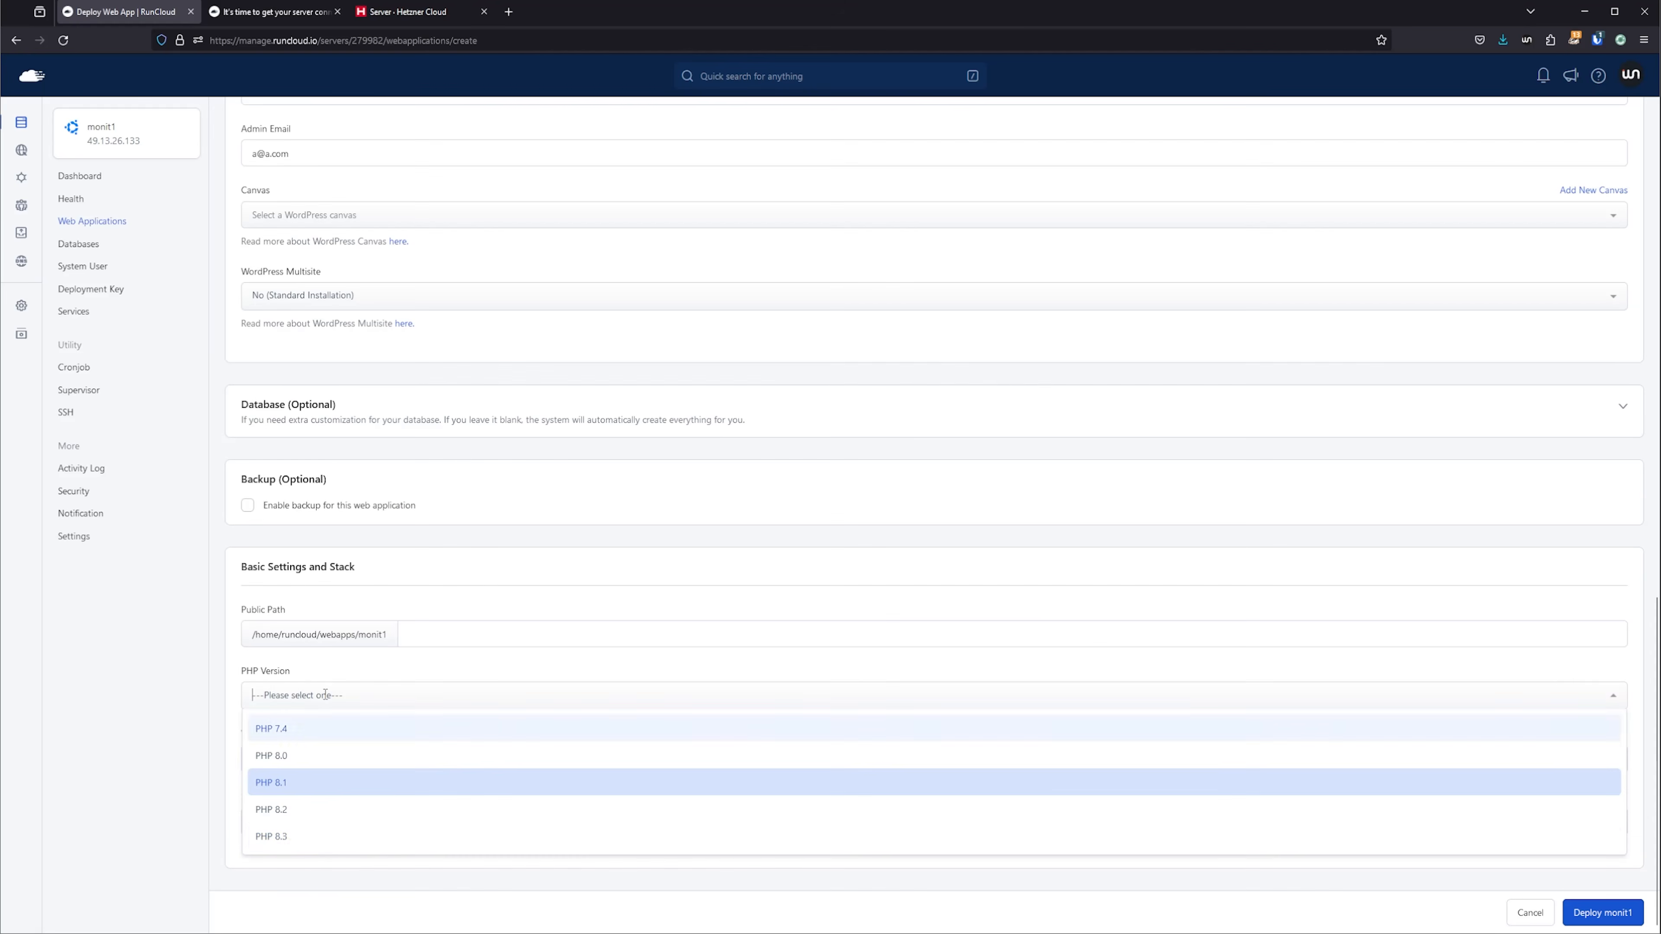
pyautogui.click(327, 834)
pyautogui.click(534, 760)
pyautogui.click(558, 700)
pyautogui.click(1596, 912)
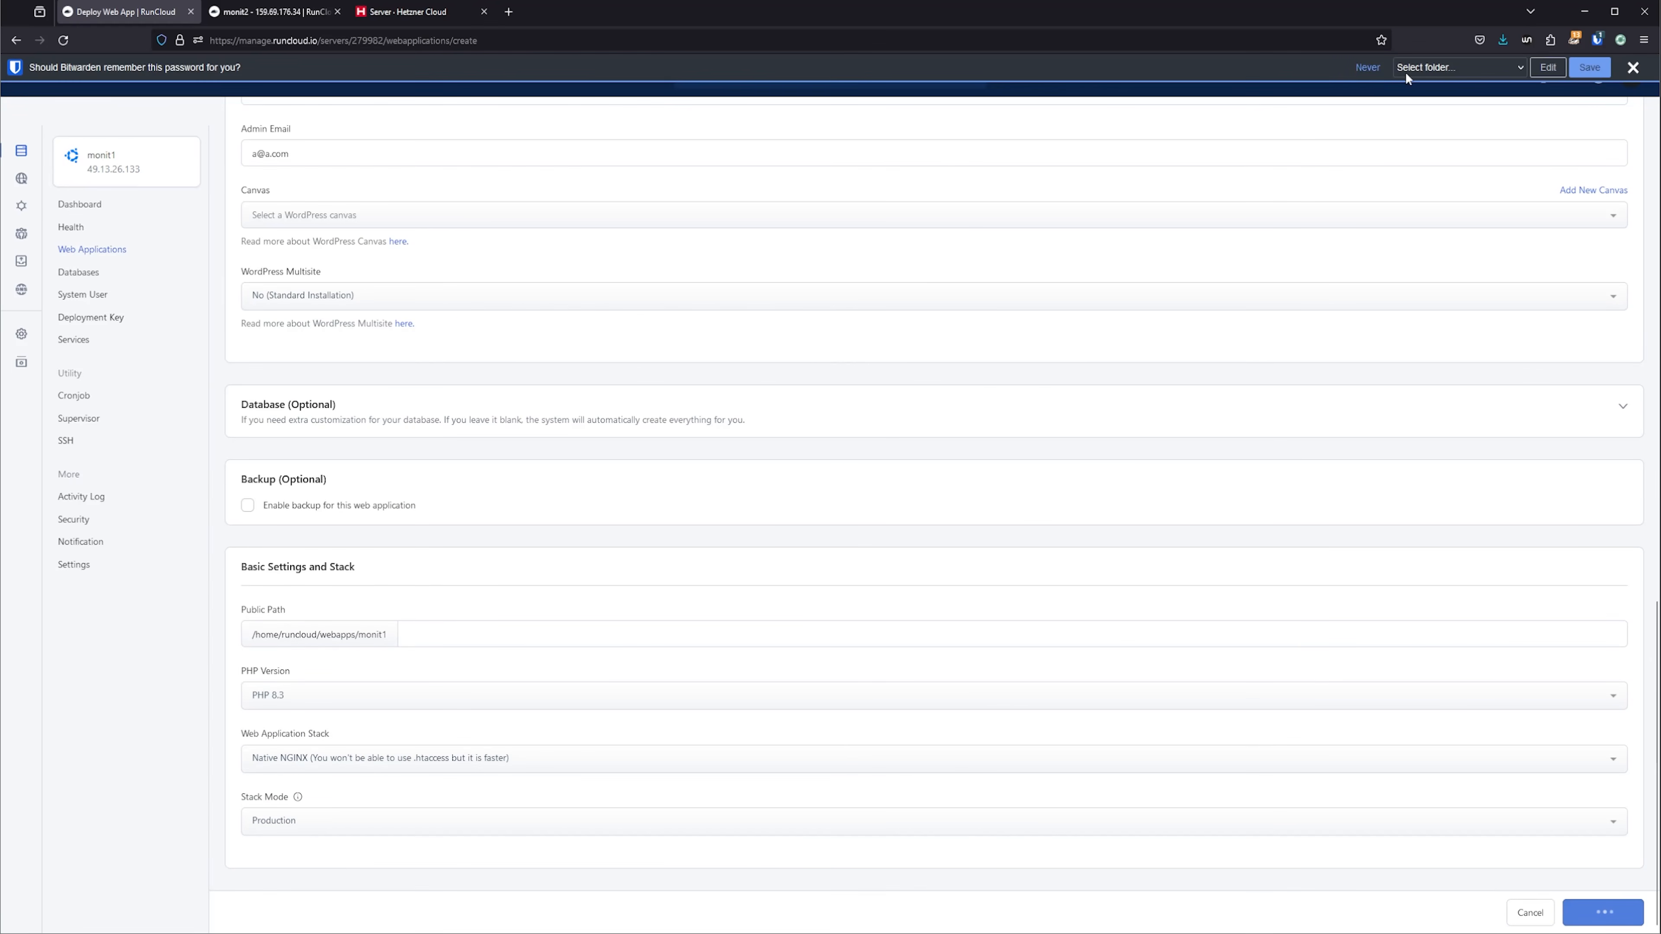
# Start a one-click WordPress web app on the monit2 server, named monit2, with the domain monit2.webnestify.org.
pyautogui.click(294, 14)
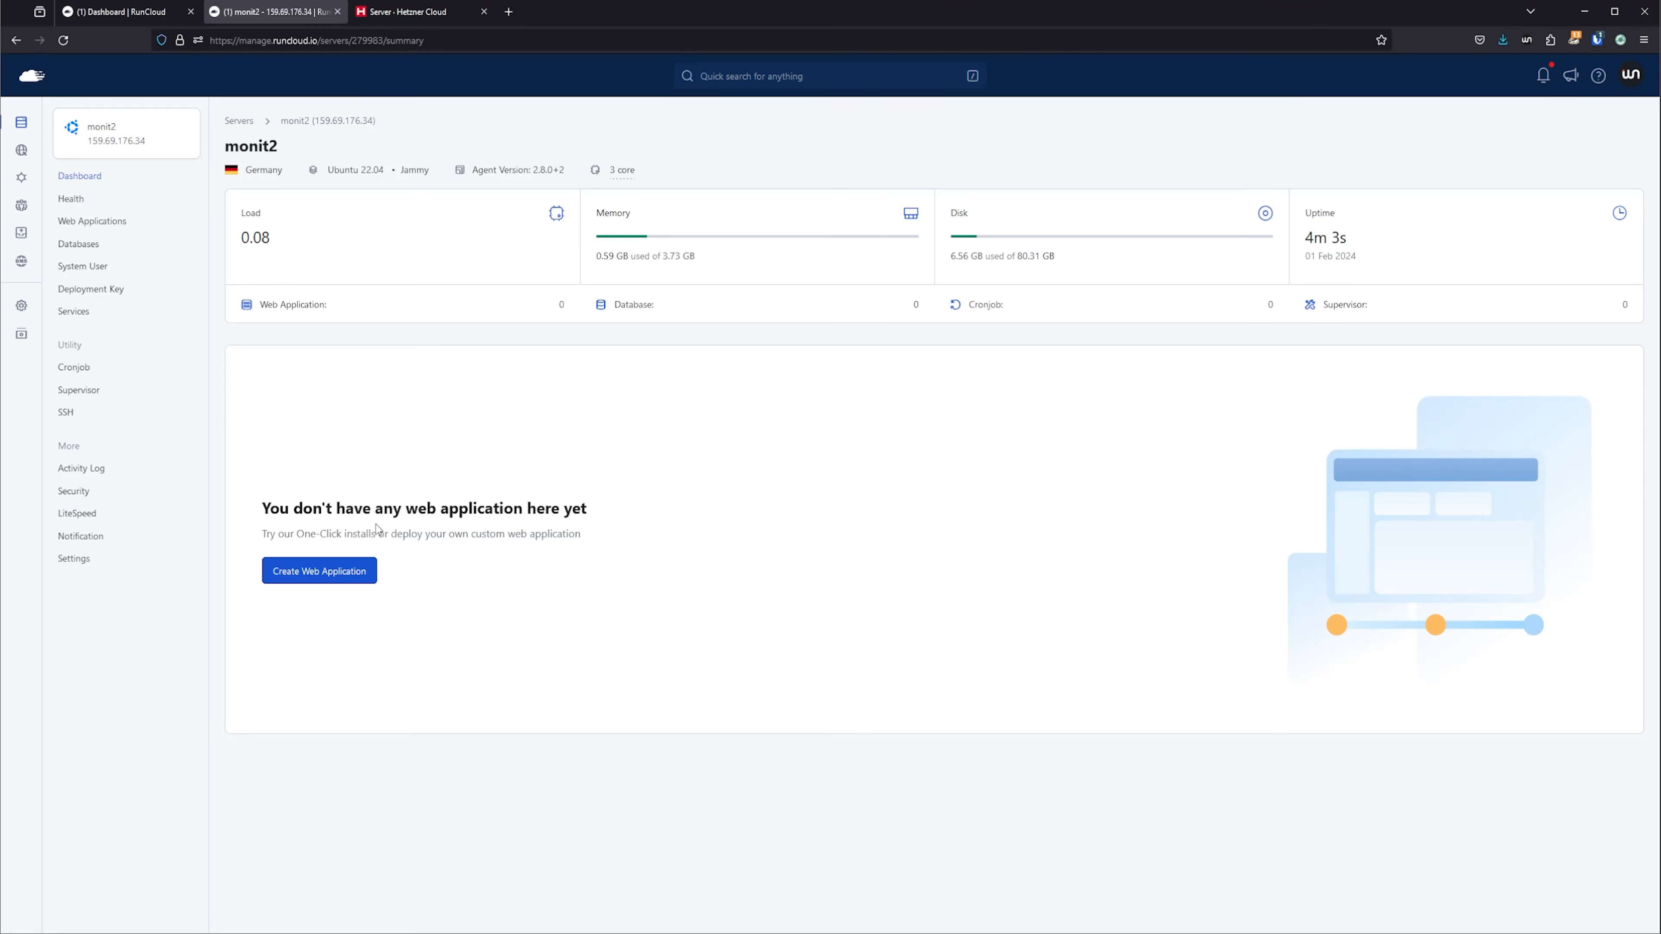
pyautogui.click(327, 571)
pyautogui.tripleClick(294, 415)
pyautogui.write('monit2')
pyautogui.press('Tab')
pyautogui.write('monit2.webnestify.org')
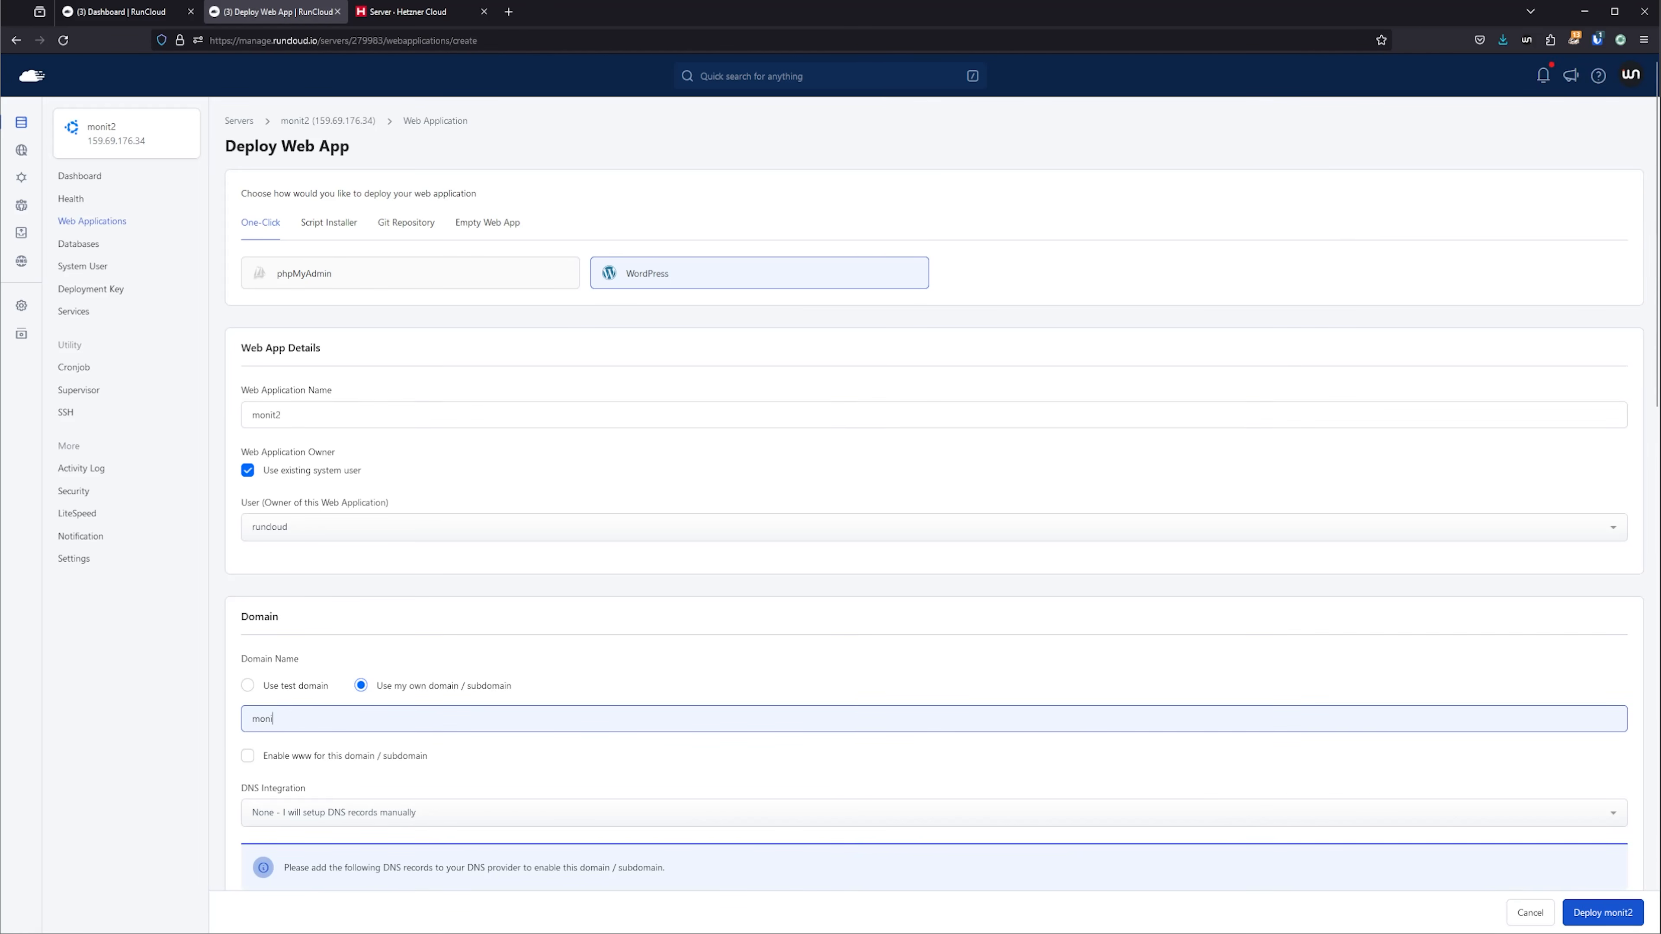
pyautogui.click(171, 8)
pyautogui.click(275, 12)
# Set the monit2 app's DNS integration to Cloudflare with the Webnestify account and enable AutoSSL.
pyautogui.scroll(-4, 340, 419)
pyautogui.click(308, 537)
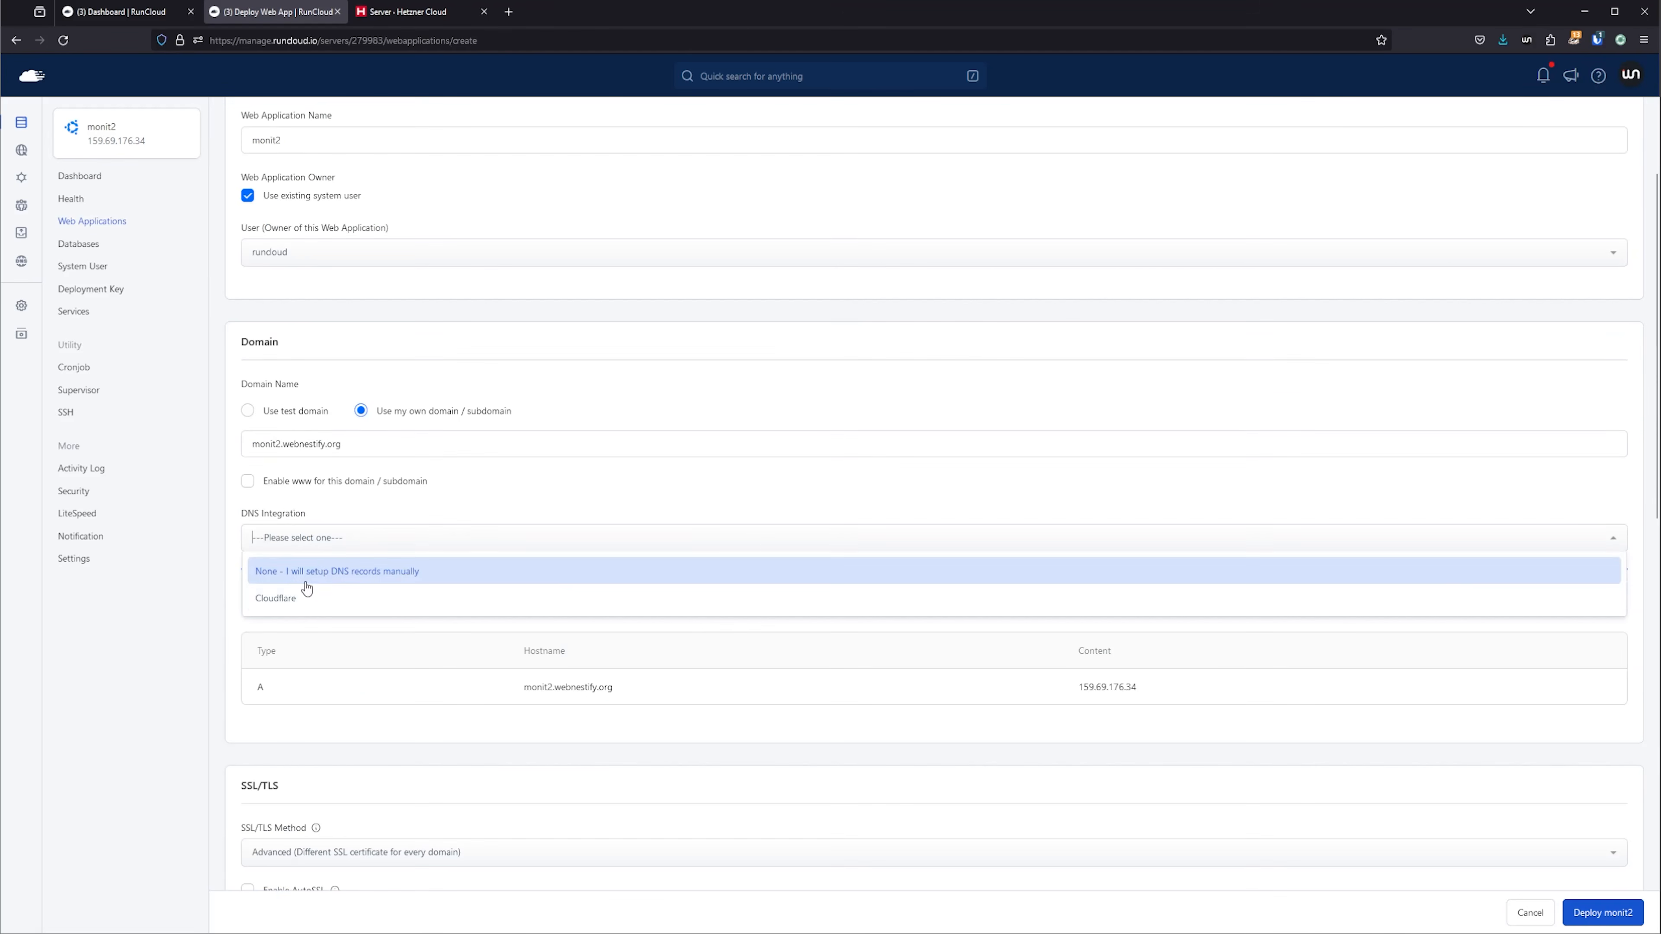
pyautogui.click(309, 597)
pyautogui.scroll(-7, 359, 650)
# Fill in the WordPress details with site title monit2, admin username webnestify, the copied admin password and the admin email.
pyautogui.click(491, 594)
pyautogui.write('monit2')
pyautogui.press('Tab')
pyautogui.write('webnestify')
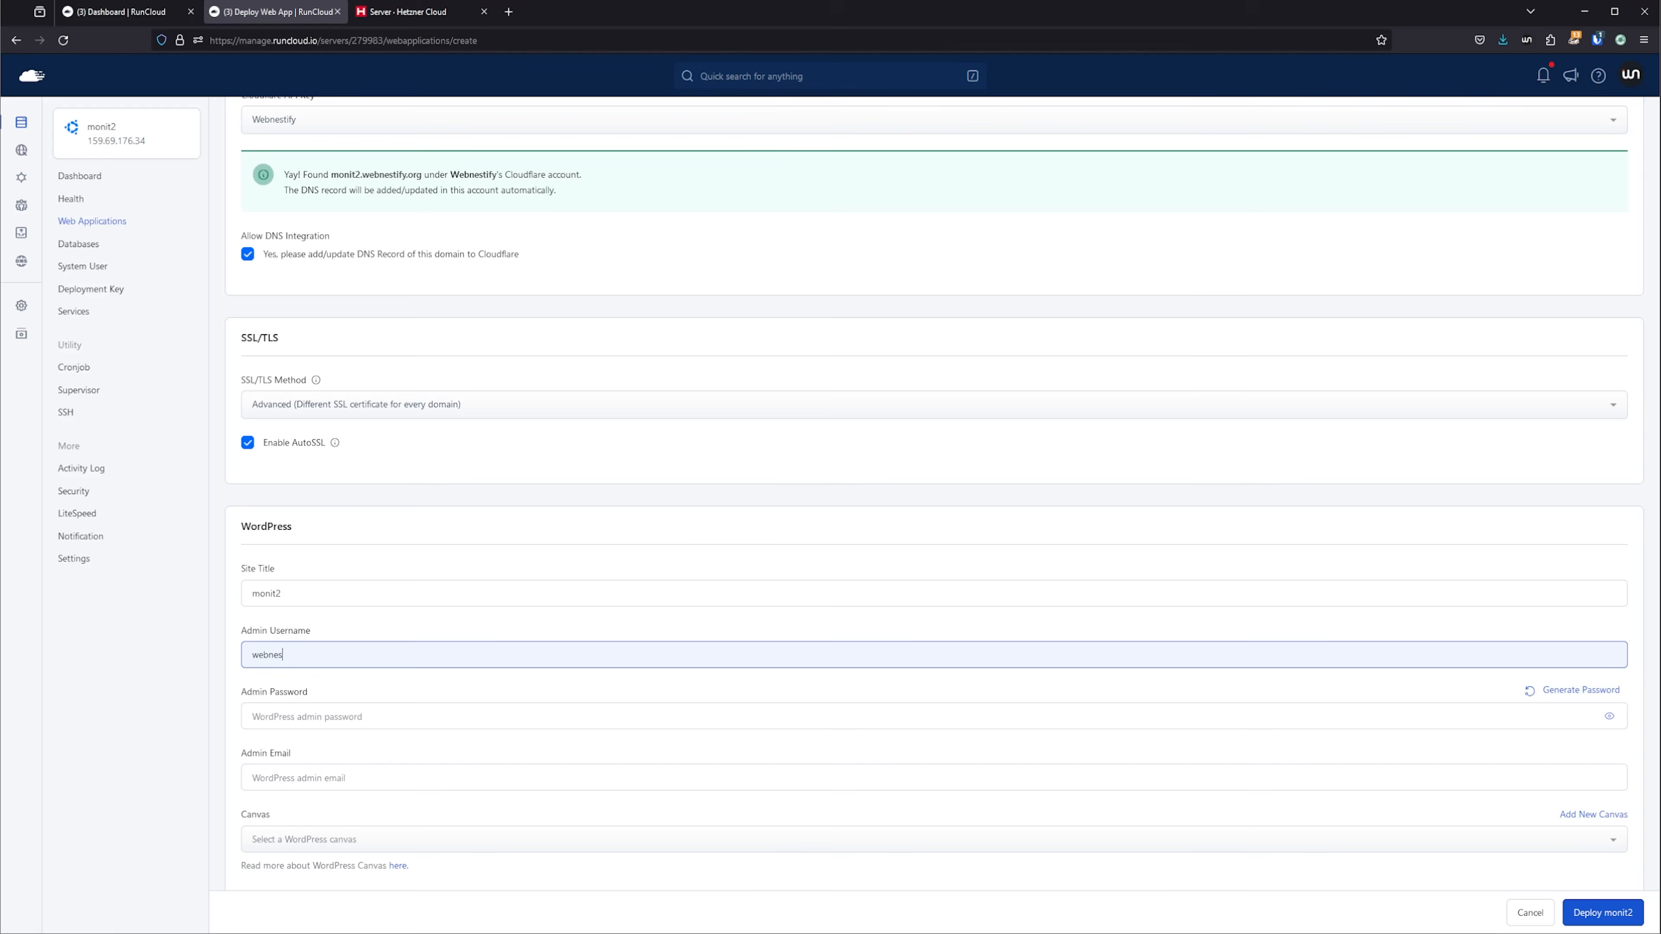
pyautogui.press('Tab')
pyautogui.hotkey('ctrl', 'v')
pyautogui.press('Tab')
pyautogui.write('a@a.com')
# Set the monit2 app to PHP 8.2, deploy it and dismiss the password manager's save prompt.
pyautogui.scroll(-8, 491, 654)
pyautogui.click(341, 822)
pyautogui.click(536, 789)
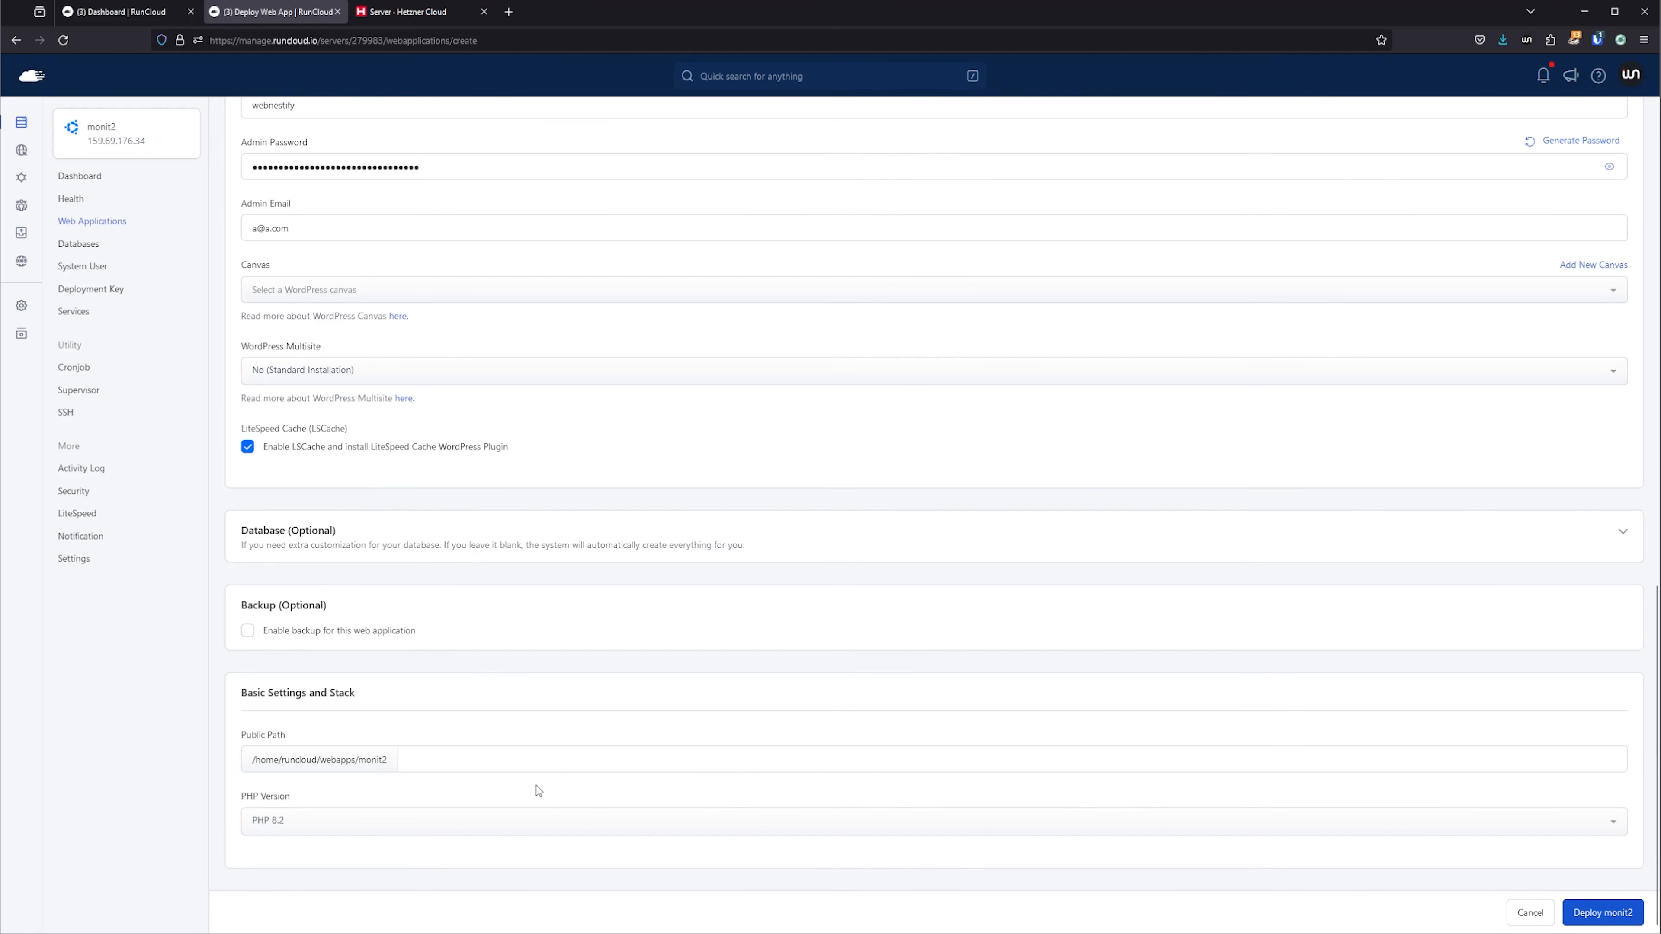
pyautogui.click(1603, 913)
pyautogui.click(1631, 72)
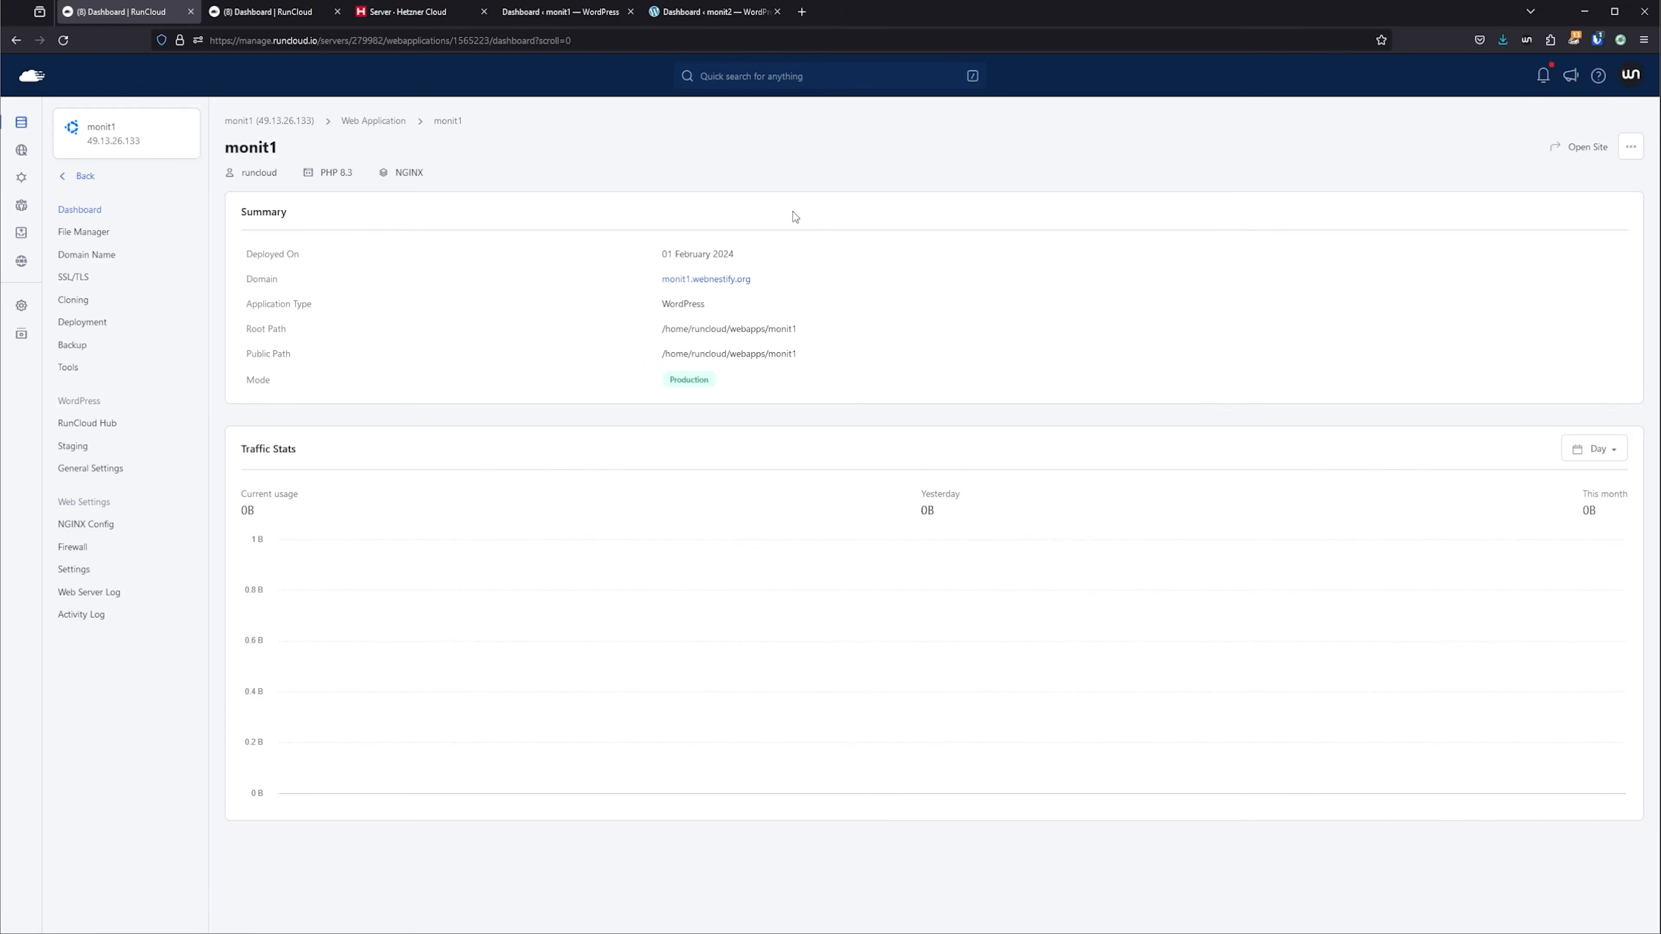
# Install RunCloud Hub on the monit1 web app with FastCGI/Proxy Page Caching, agreeing to the NGINX and plugin configuration.
pyautogui.click(107, 424)
pyautogui.click(304, 504)
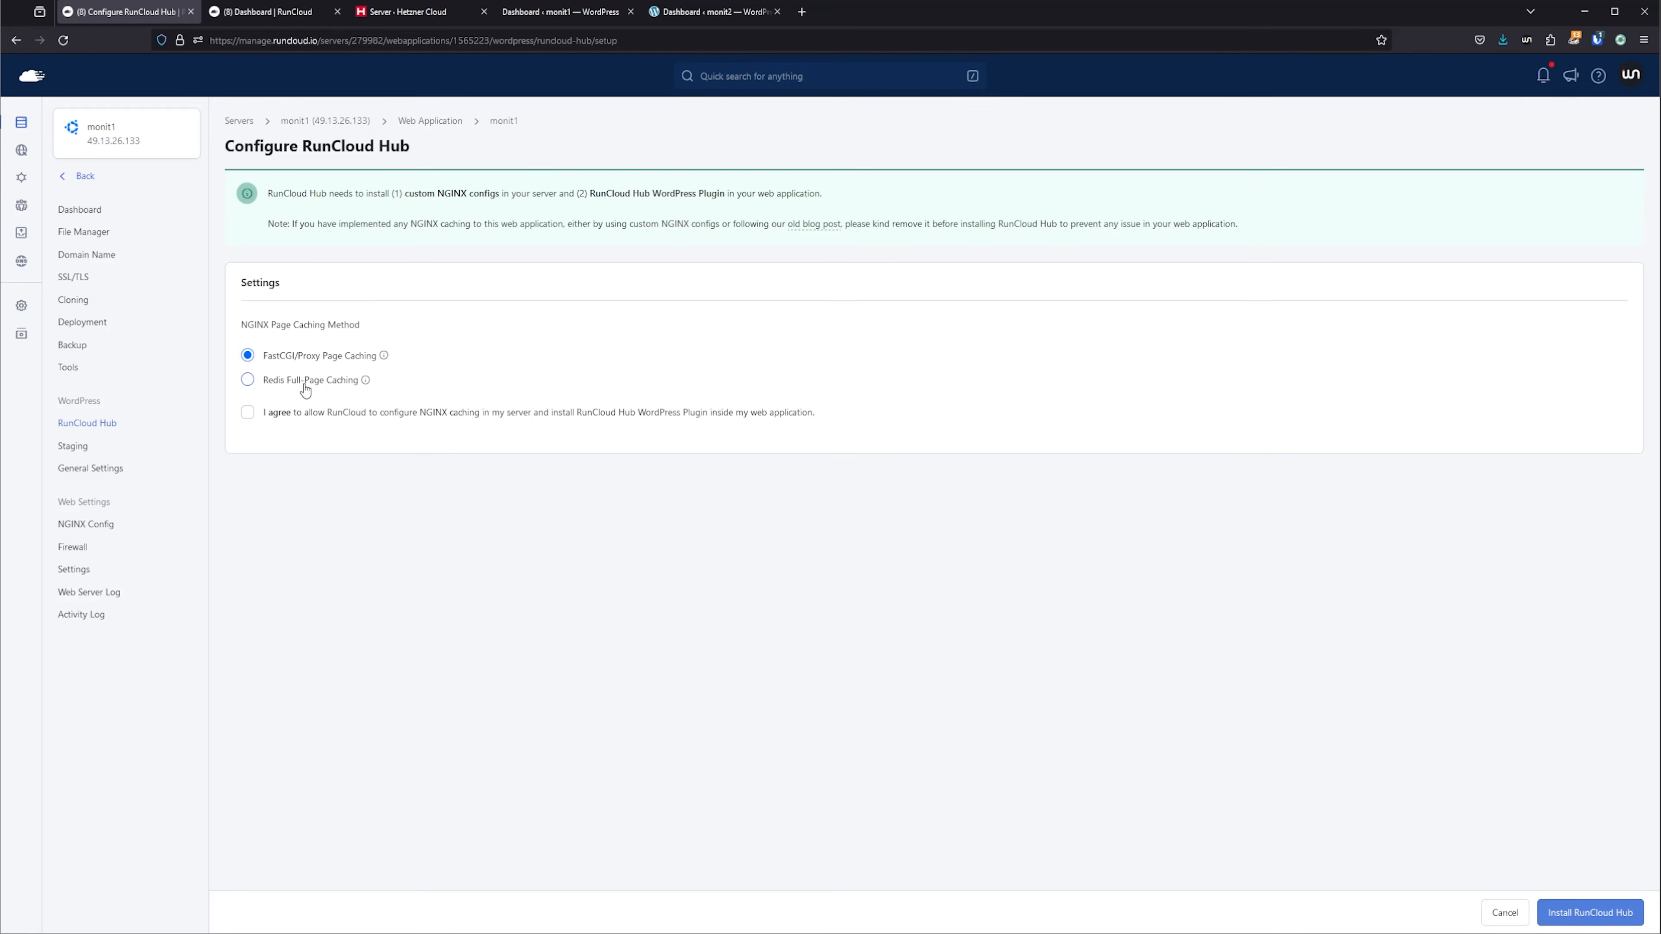
pyautogui.moveTo(368, 382)
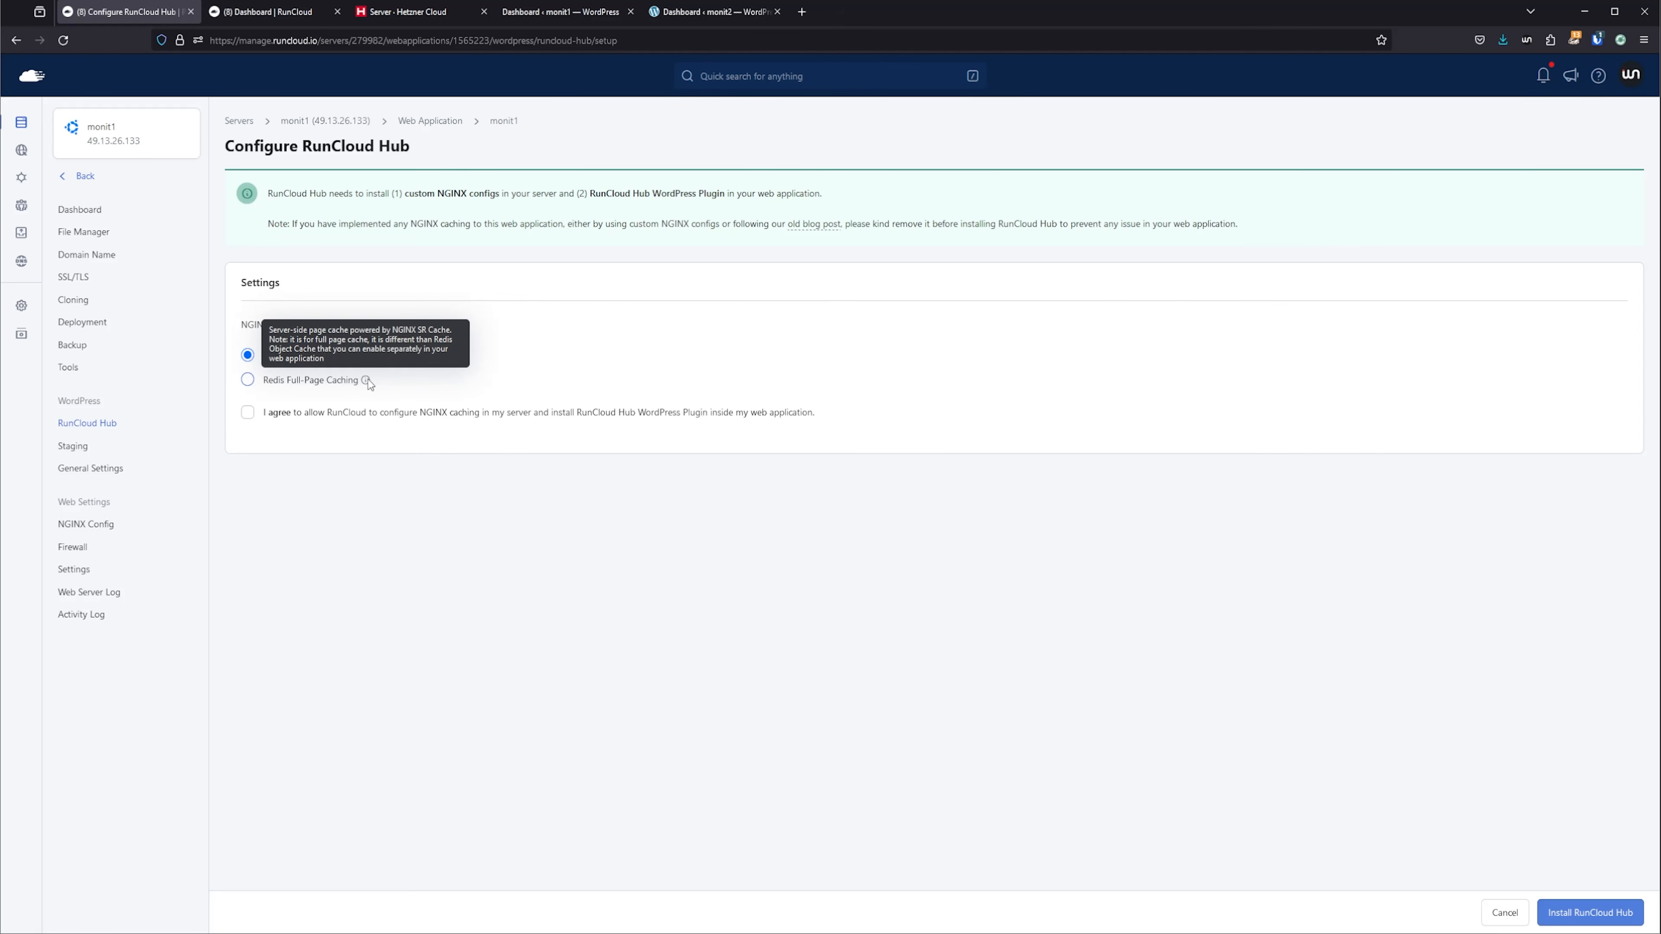
pyautogui.click(1591, 912)
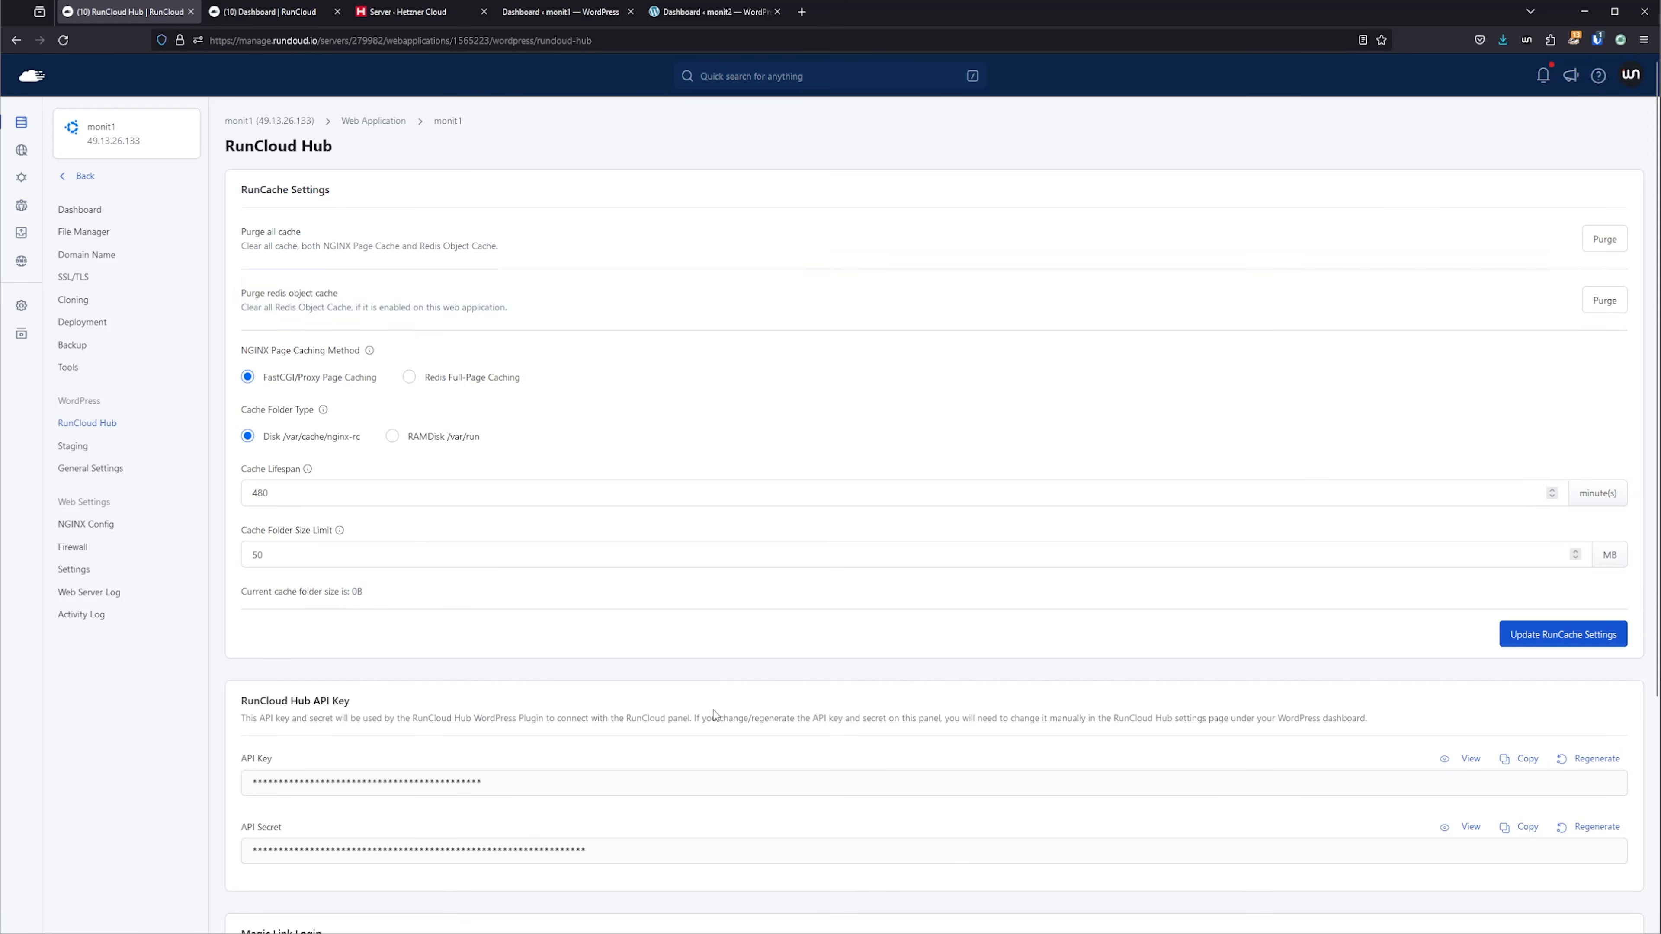
pyautogui.scroll(-5, 622, 753)
pyautogui.click(275, 13)
pyautogui.click(92, 445)
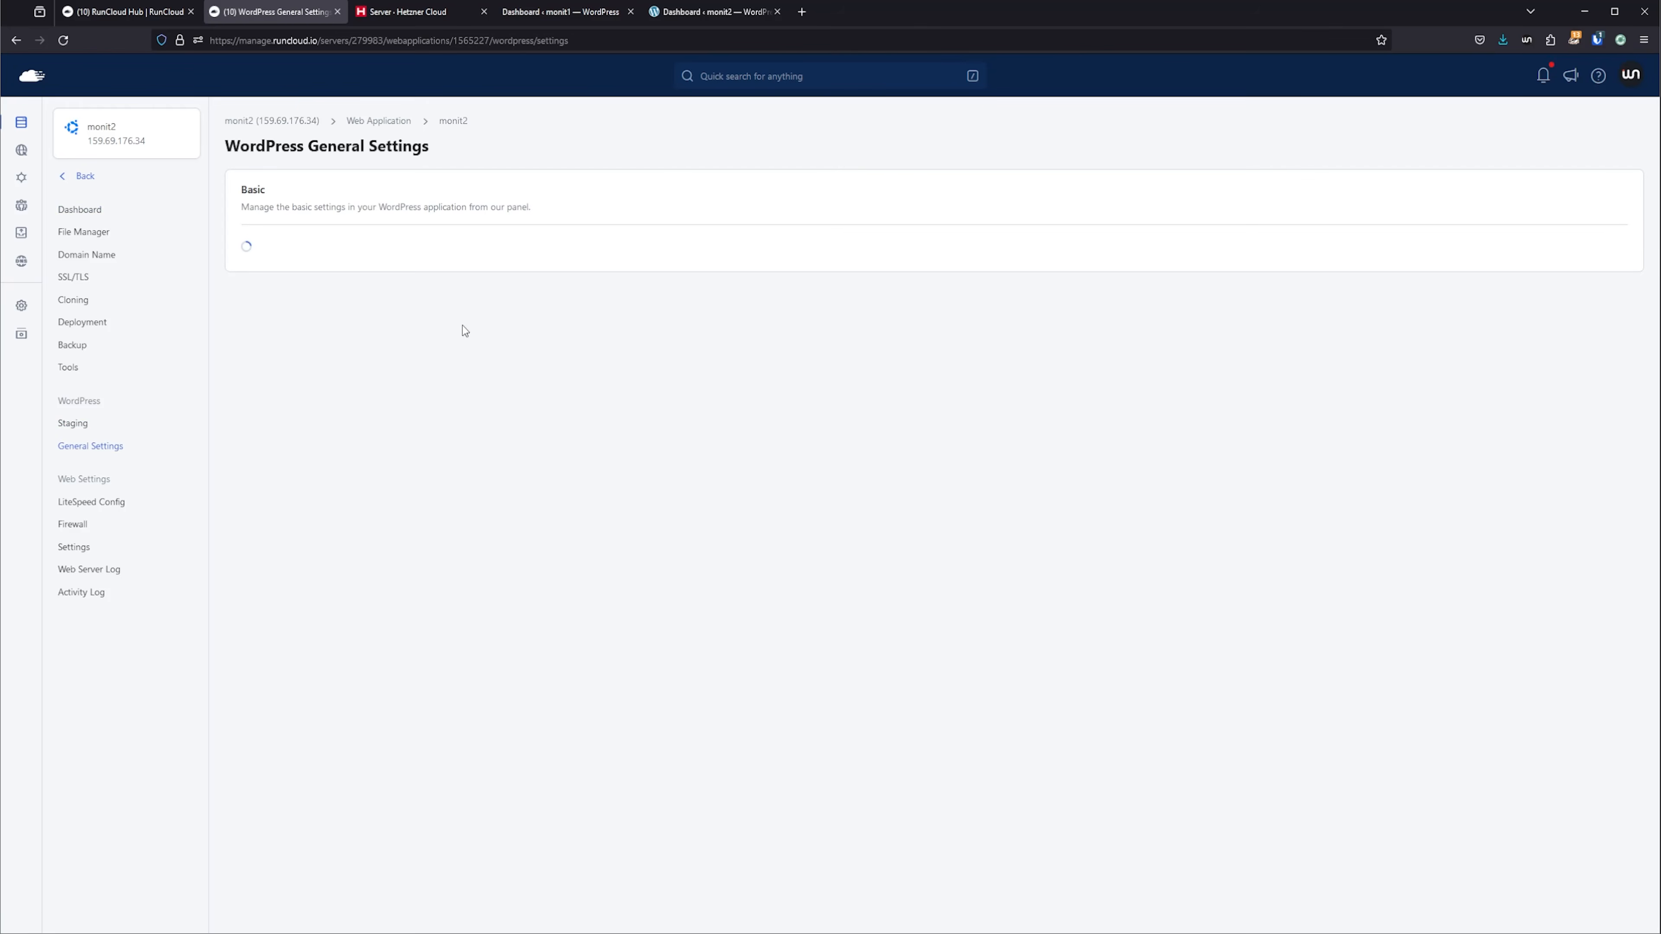
pyautogui.click(1583, 409)
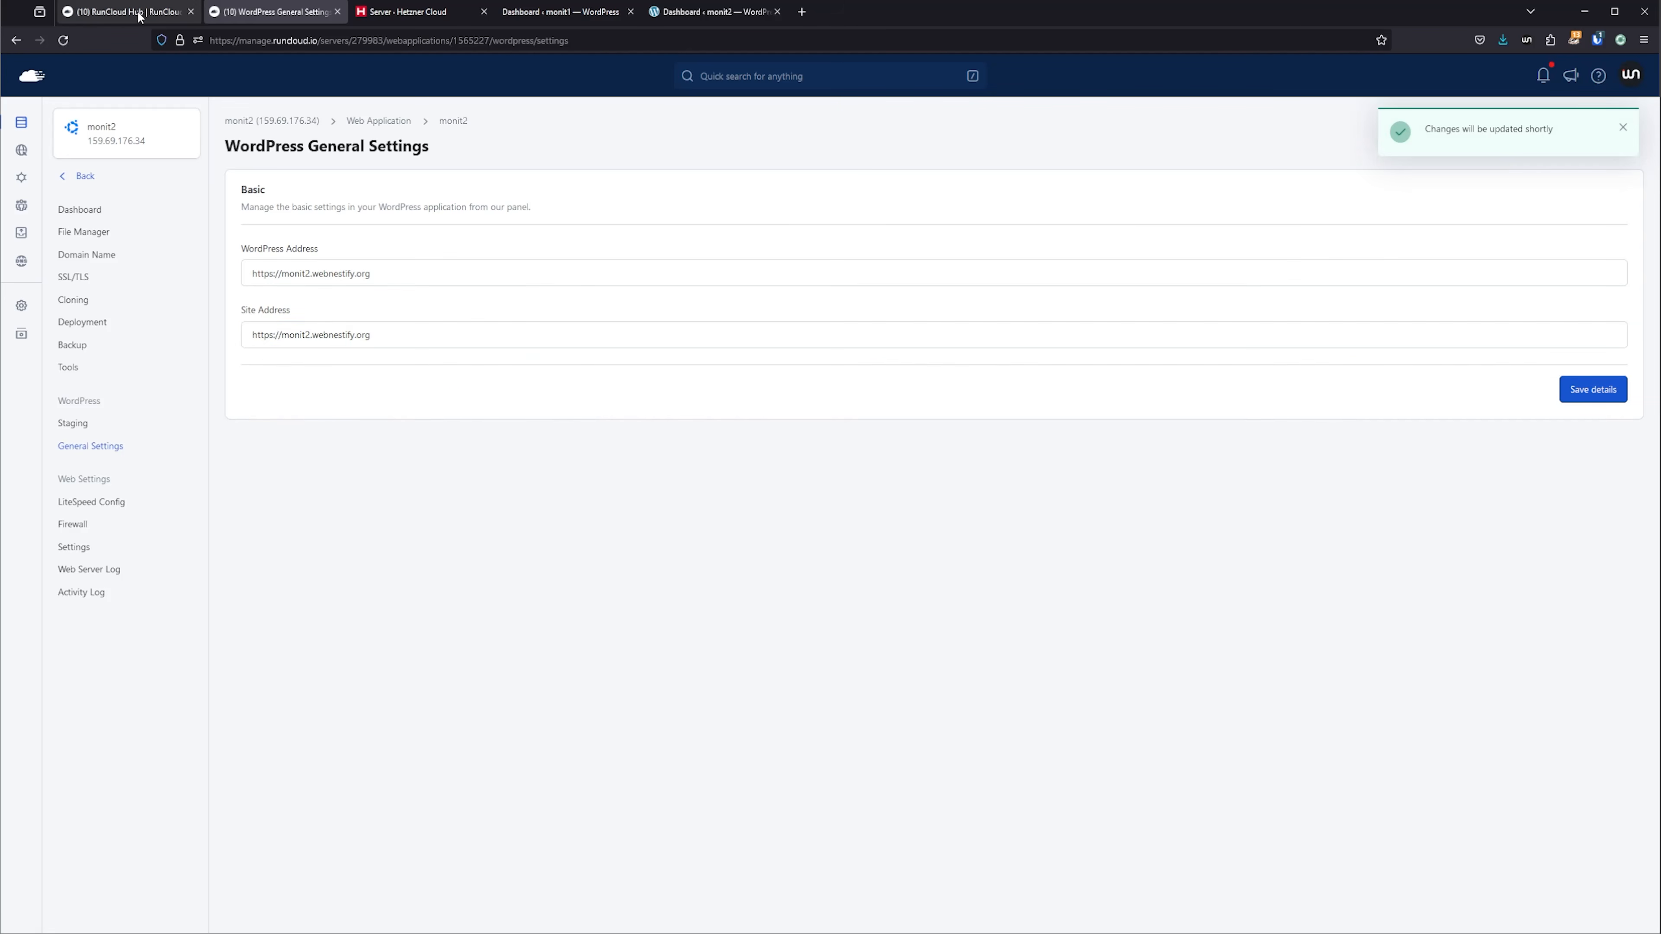
pyautogui.click(124, 11)
pyautogui.click(90, 468)
pyautogui.write('stify.org')
pyautogui.click(269, 335)
pyautogui.write('s')
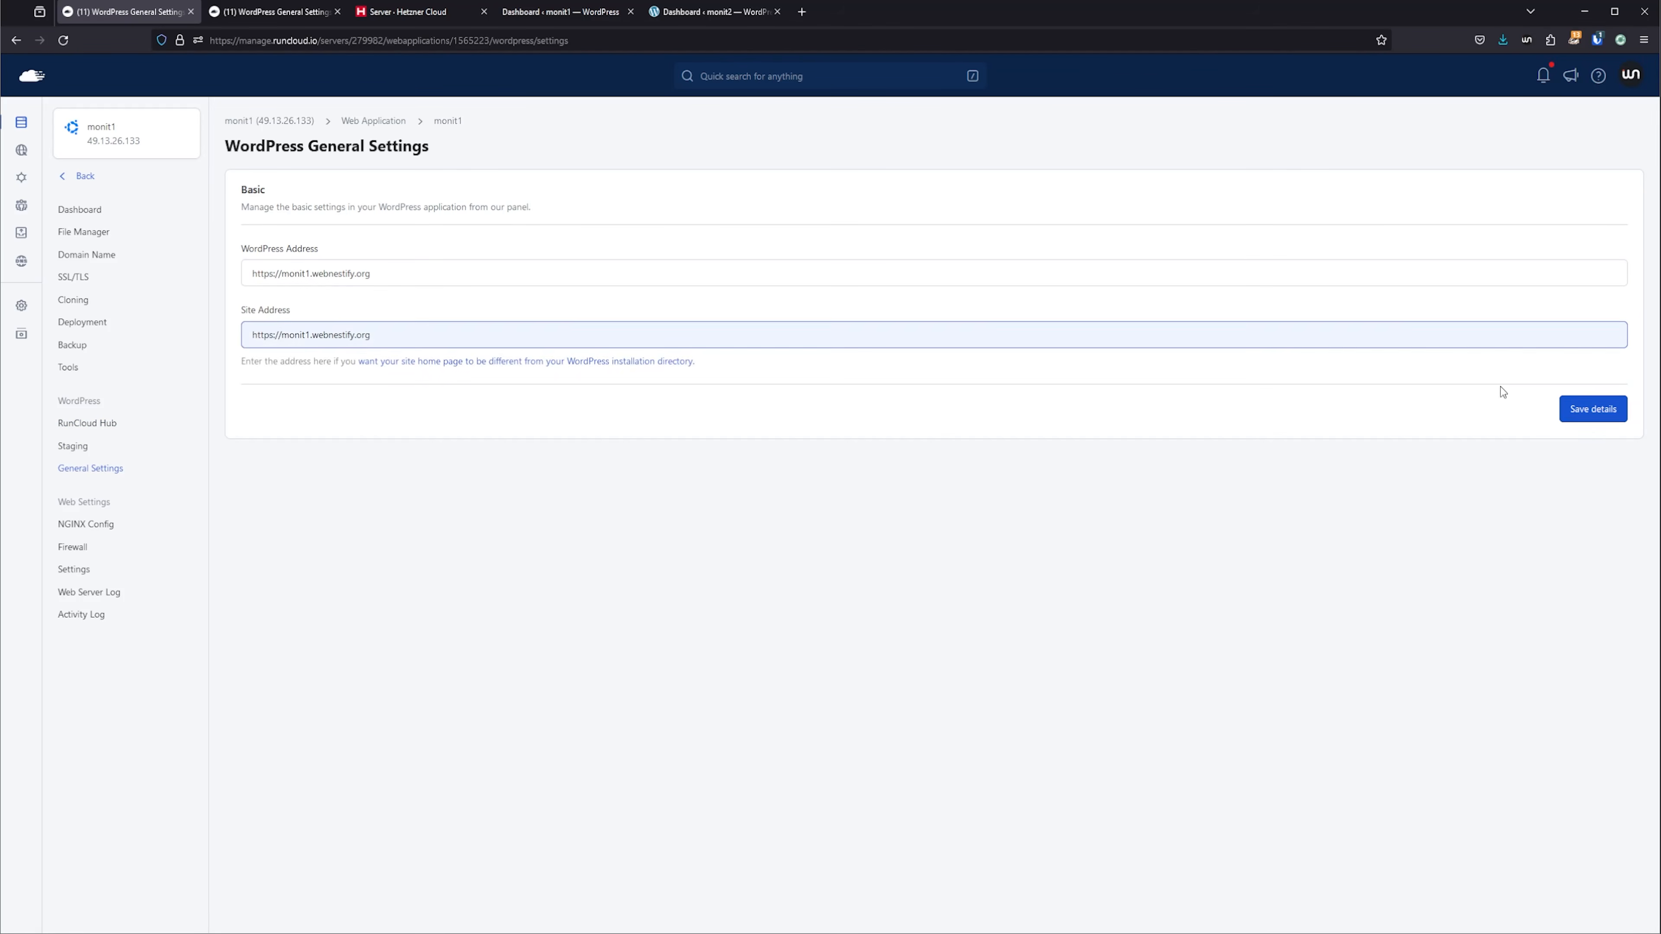
pyautogui.click(1590, 407)
# Reload the monit1 WordPress admin and log in as webnestify with the account password.
pyautogui.click(568, 11)
pyautogui.press('F5')
pyautogui.write('webnestify')
pyautogui.press('Tab')
pyautogui.hotkey('ctrl', 'v')
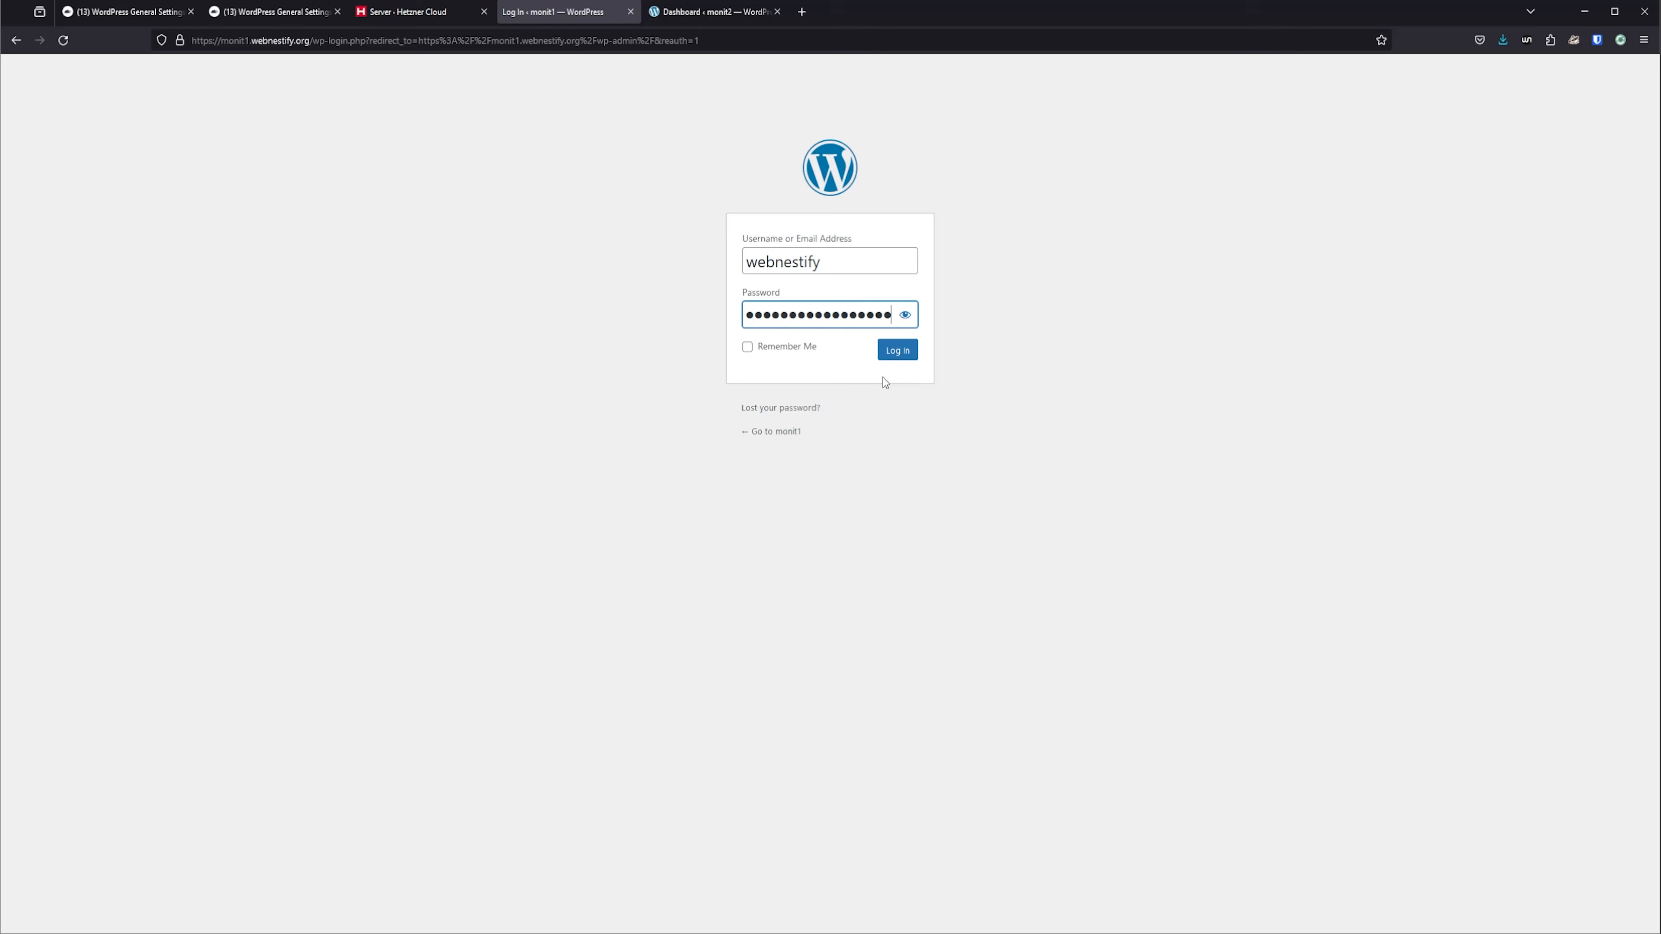
pyautogui.click(897, 352)
# Reload the monit2 WordPress admin and log in as webnestify with the account password.
pyautogui.click(713, 11)
pyautogui.press('F5')
pyautogui.write('webnestify')
pyautogui.press('Tab')
pyautogui.hotkey('ctrl', 'v')
pyautogui.click(897, 352)
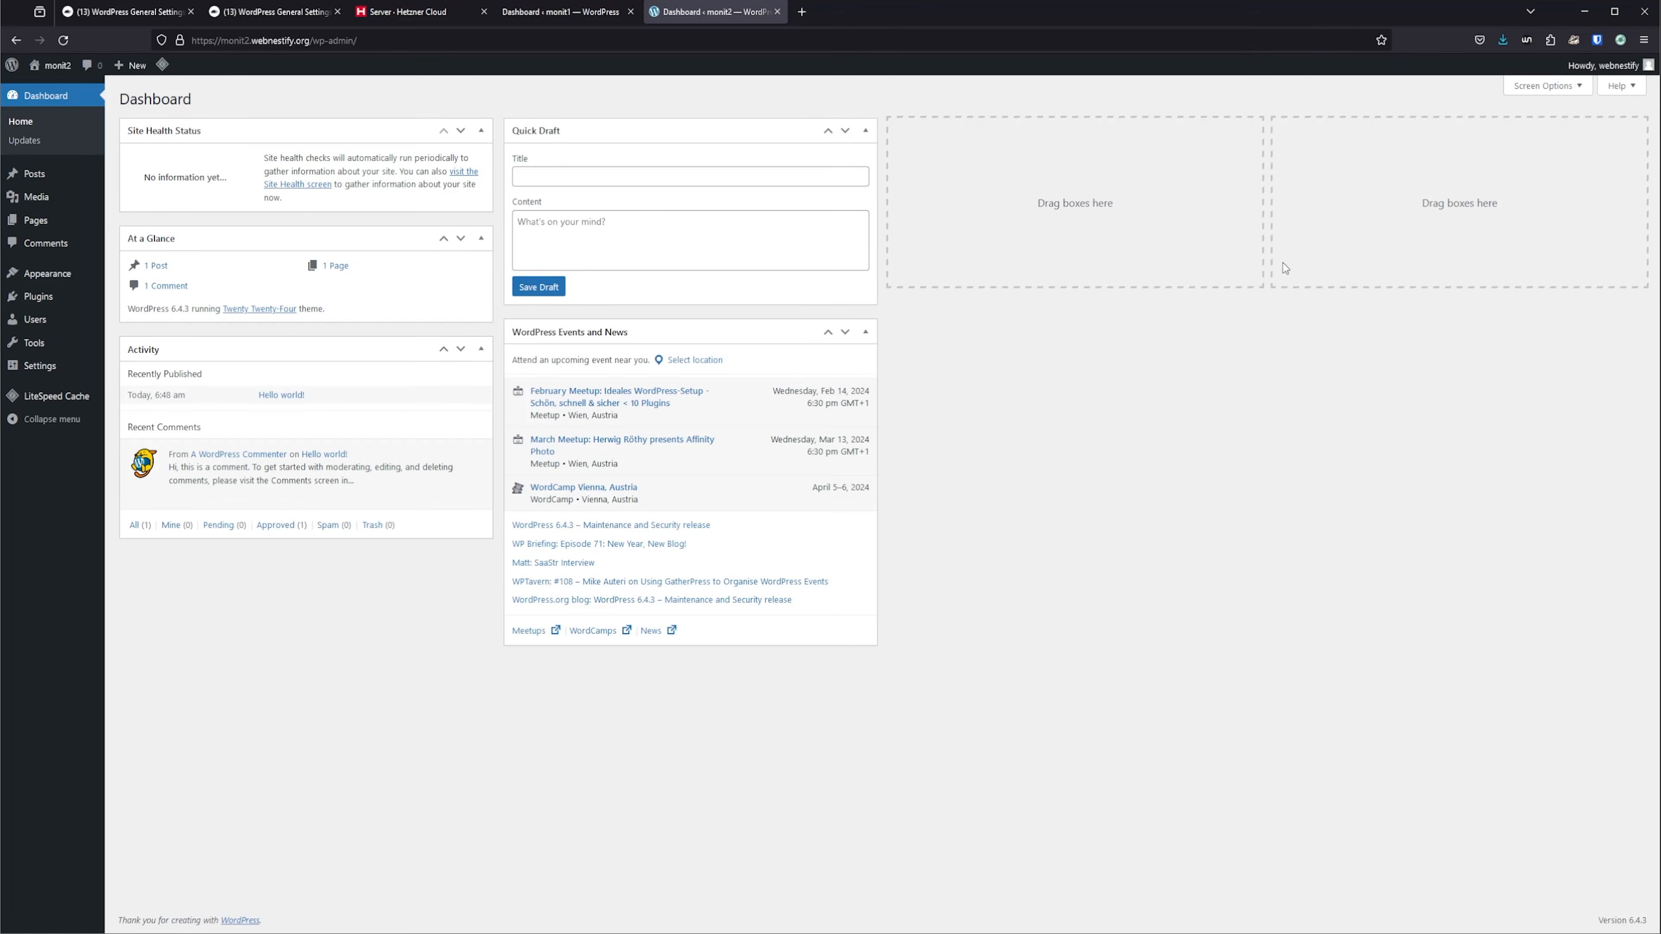
# Install and activate the WordPress Hosting Benchmark tool on monit1, and delete the Akismet and Hello Dolly plugins.
pyautogui.click(560, 12)
pyautogui.moveTo(46, 293)
pyautogui.click(137, 319)
pyautogui.click(1504, 138)
pyautogui.write('wp benchmark')
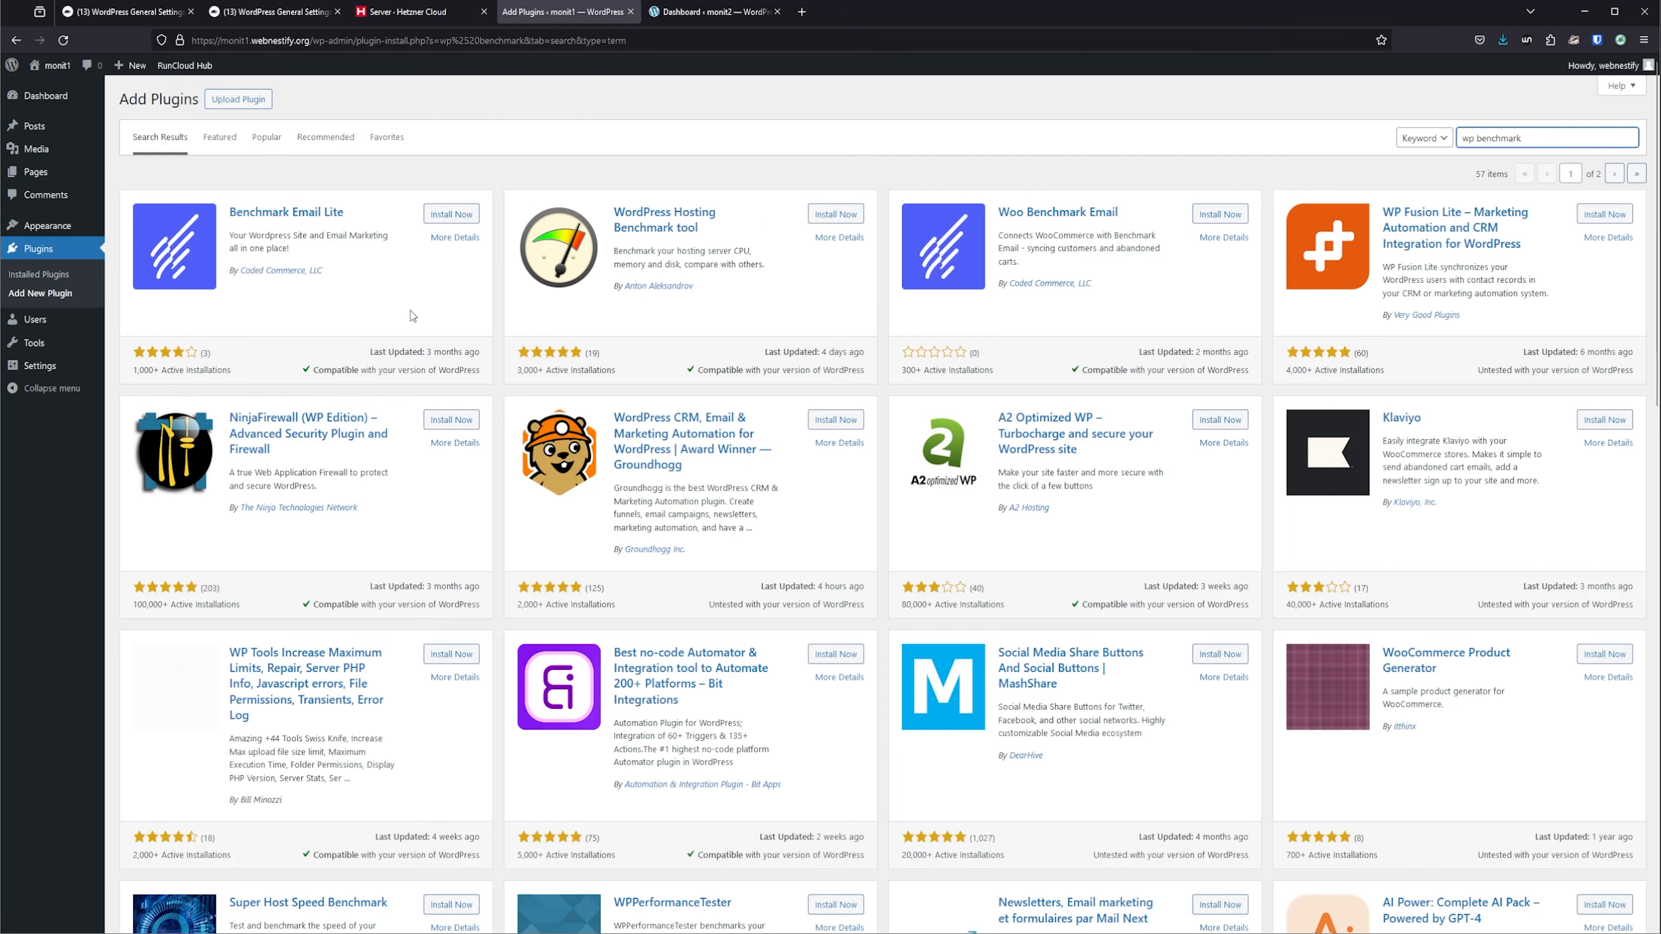
pyautogui.click(835, 214)
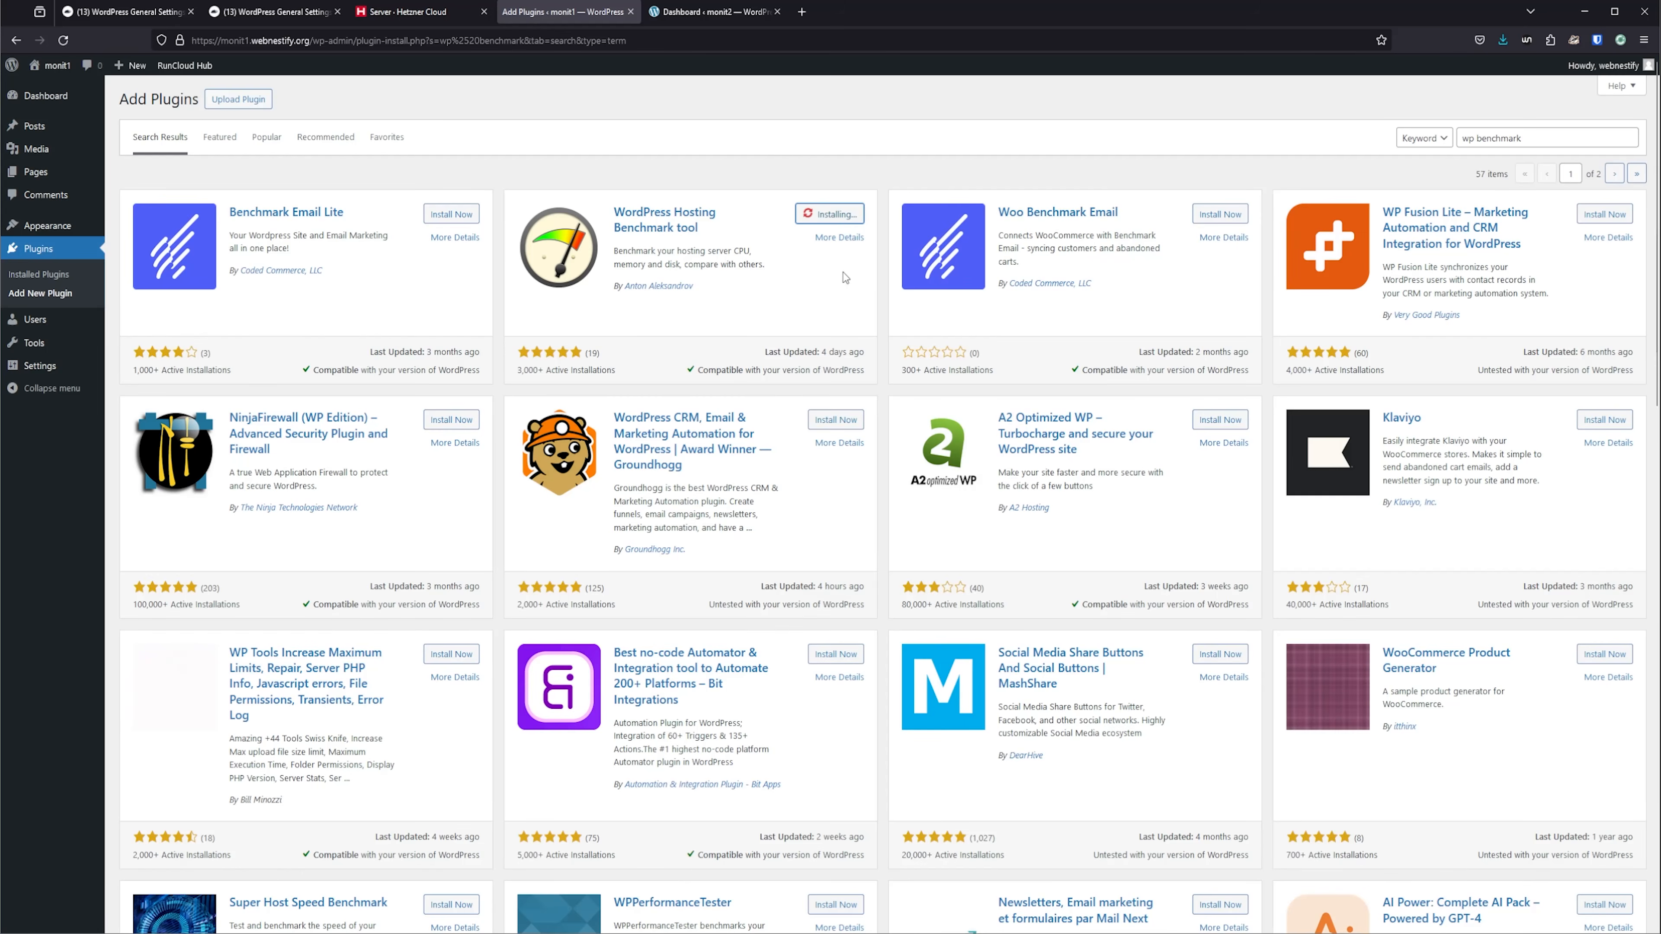
pyautogui.click(830, 214)
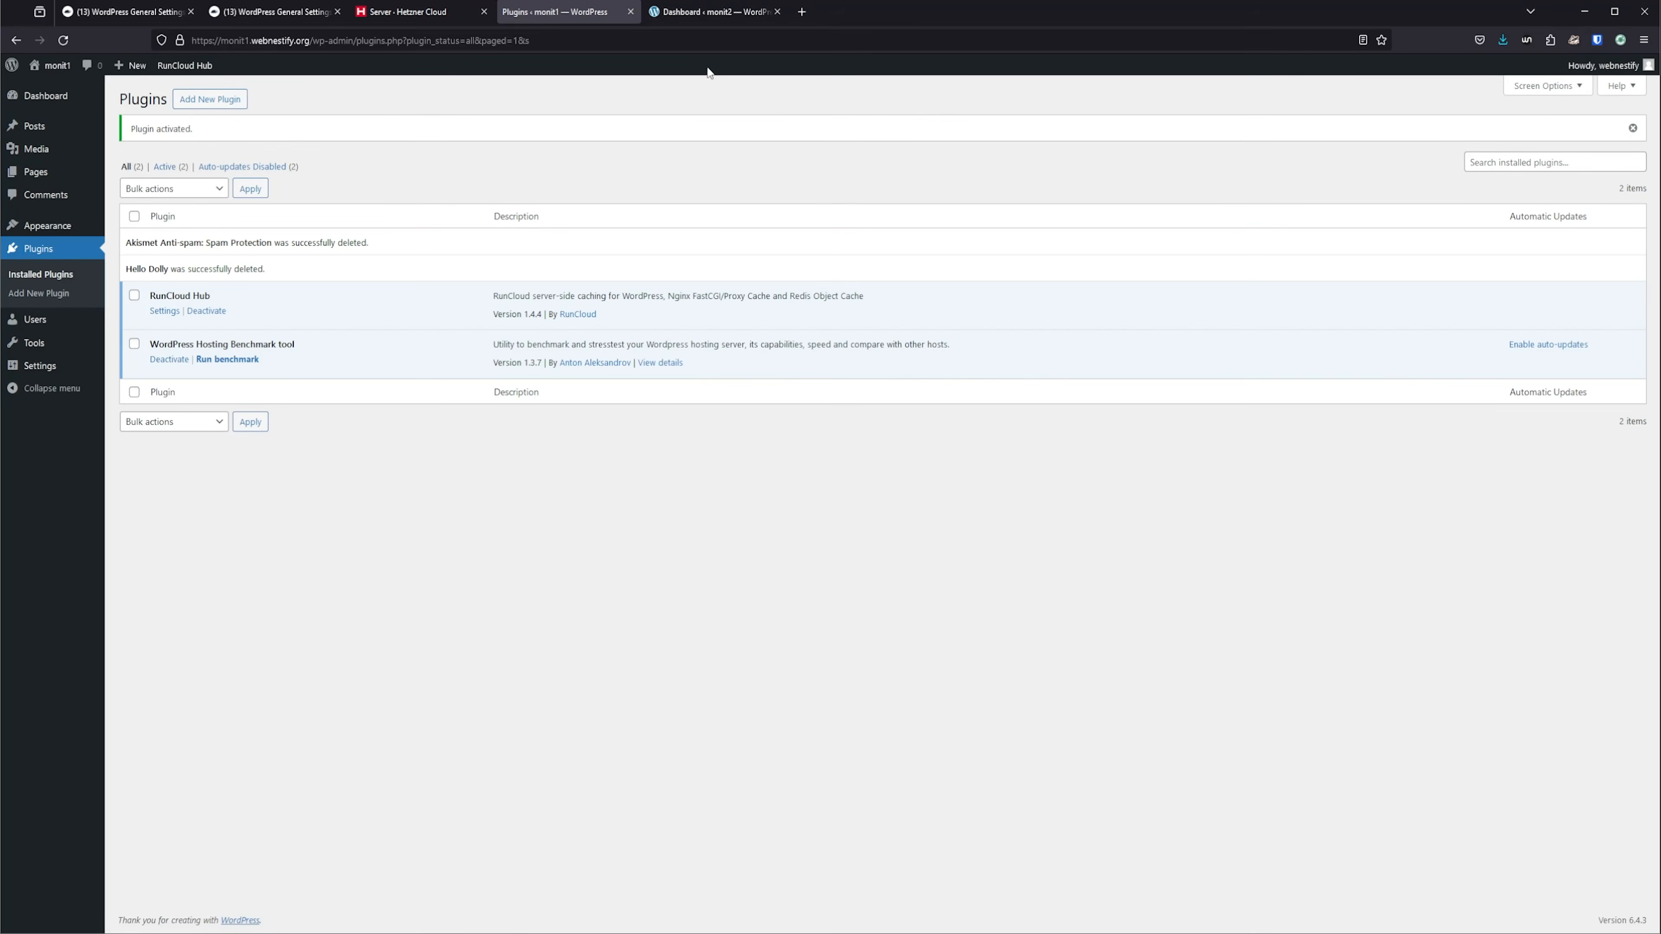
# Install and activate the WordPress Hosting Benchmark tool on monit2, and delete the Akismet and Hello Dolly plugins.
pyautogui.click(713, 11)
pyautogui.moveTo(46, 293)
pyautogui.click(144, 319)
pyautogui.click(1504, 138)
pyautogui.write('wp benchmar')
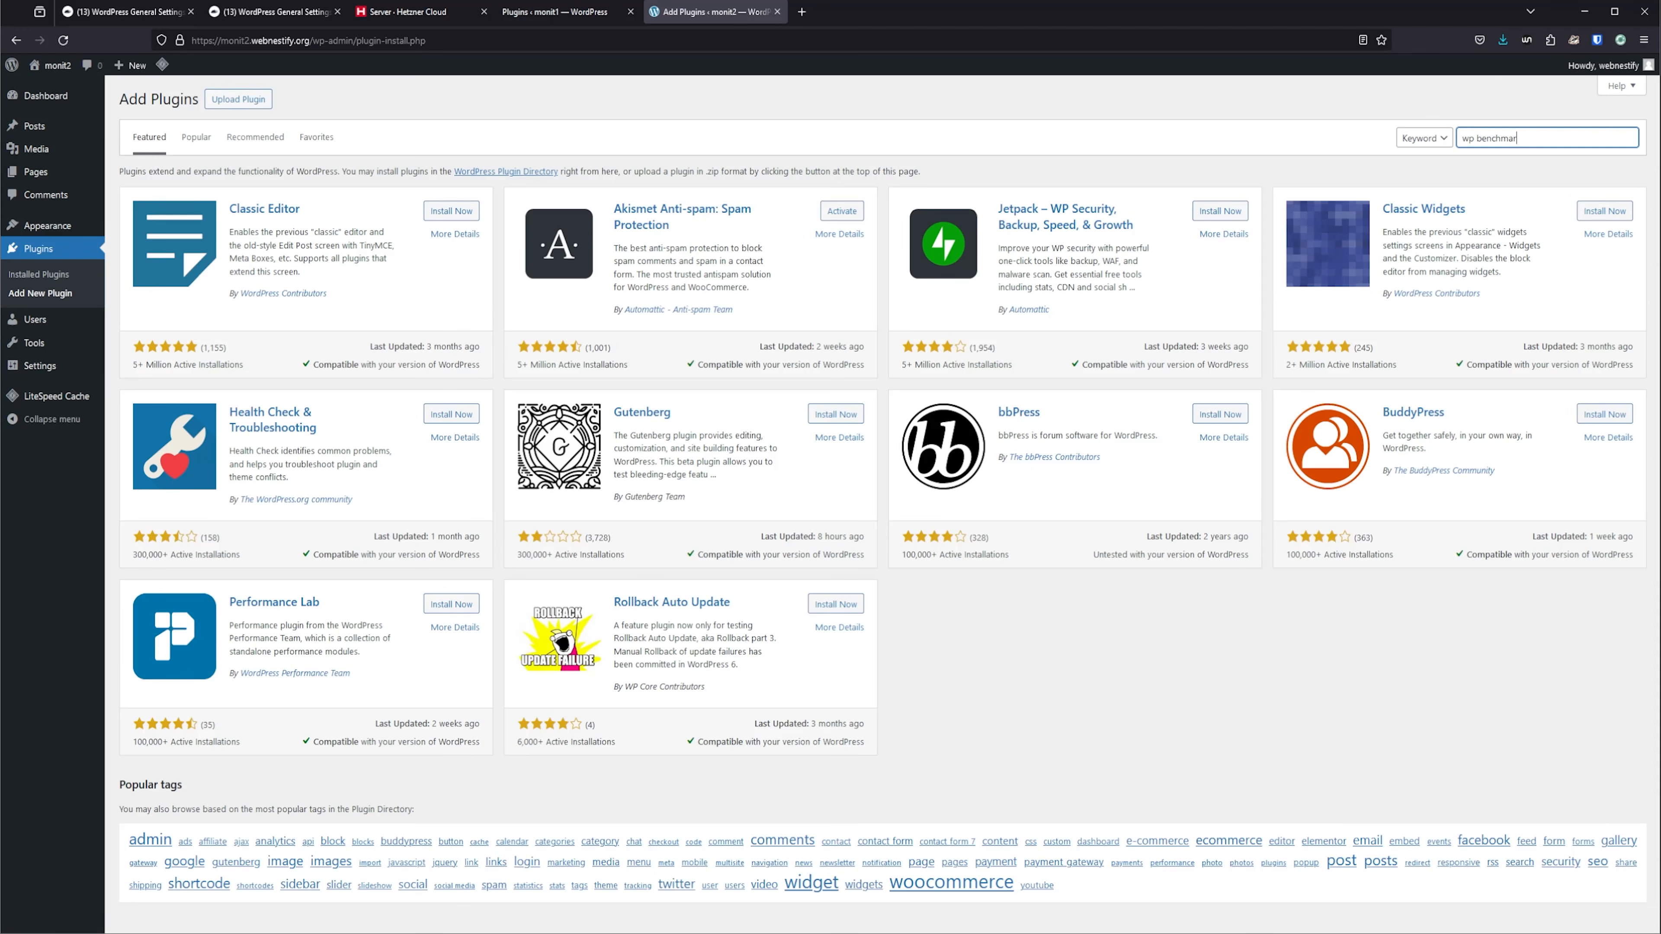
pyautogui.write('k')
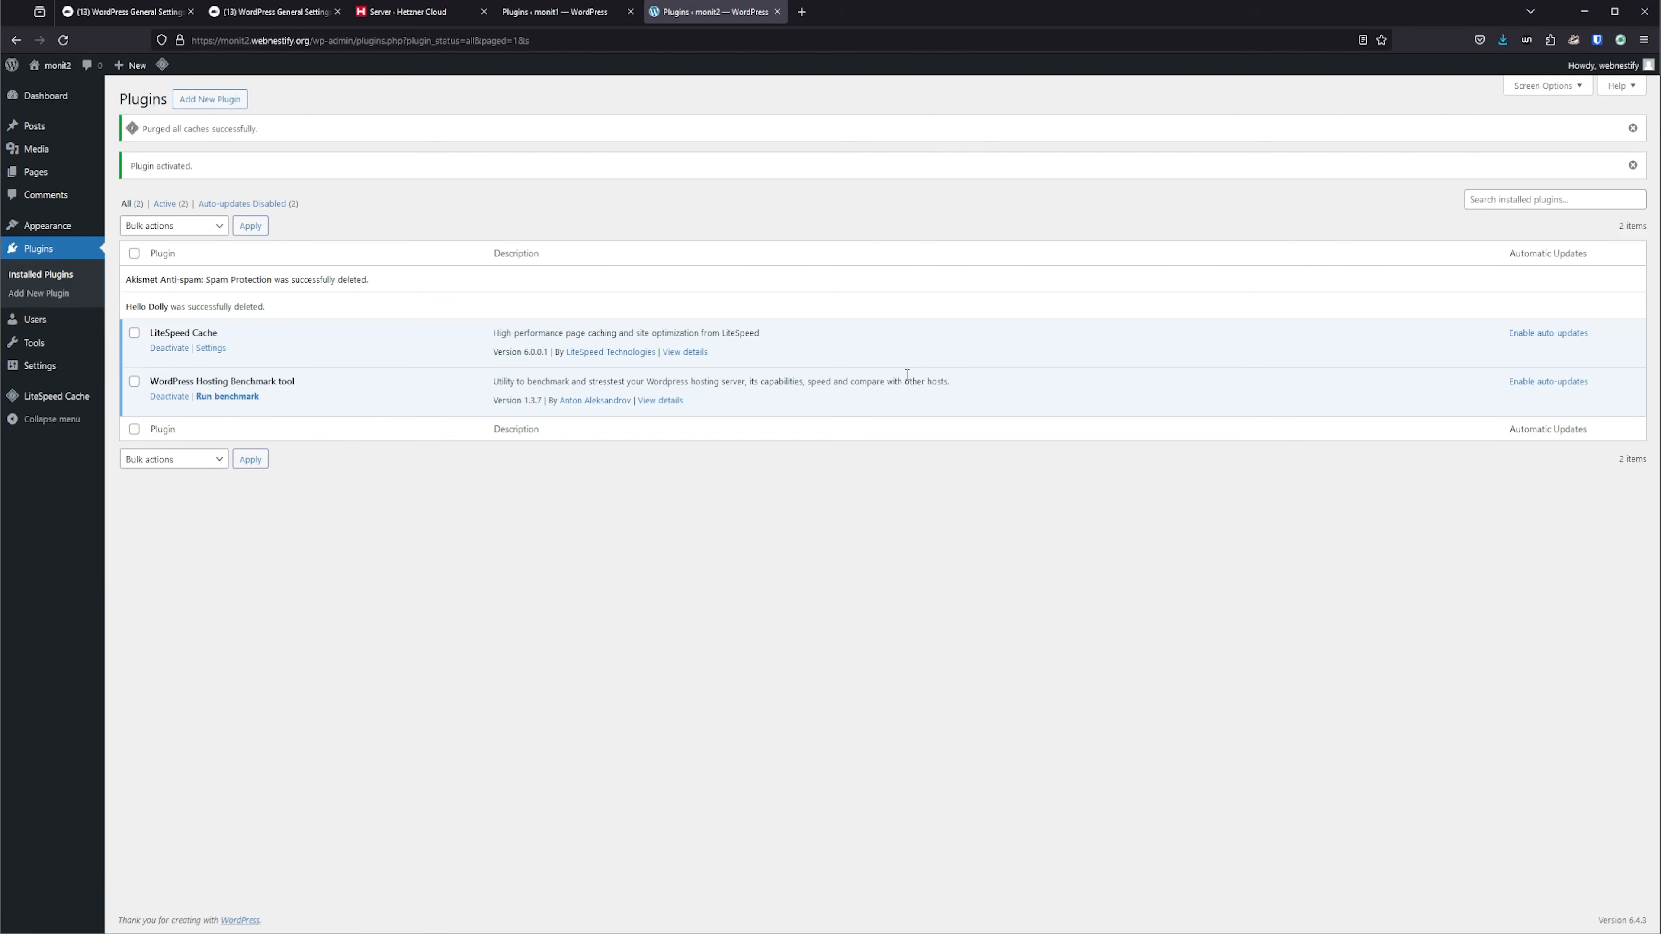
# Discourage search engines from indexing the monit2 site in its reading settings and save the changes.
pyautogui.moveTo(47, 368)
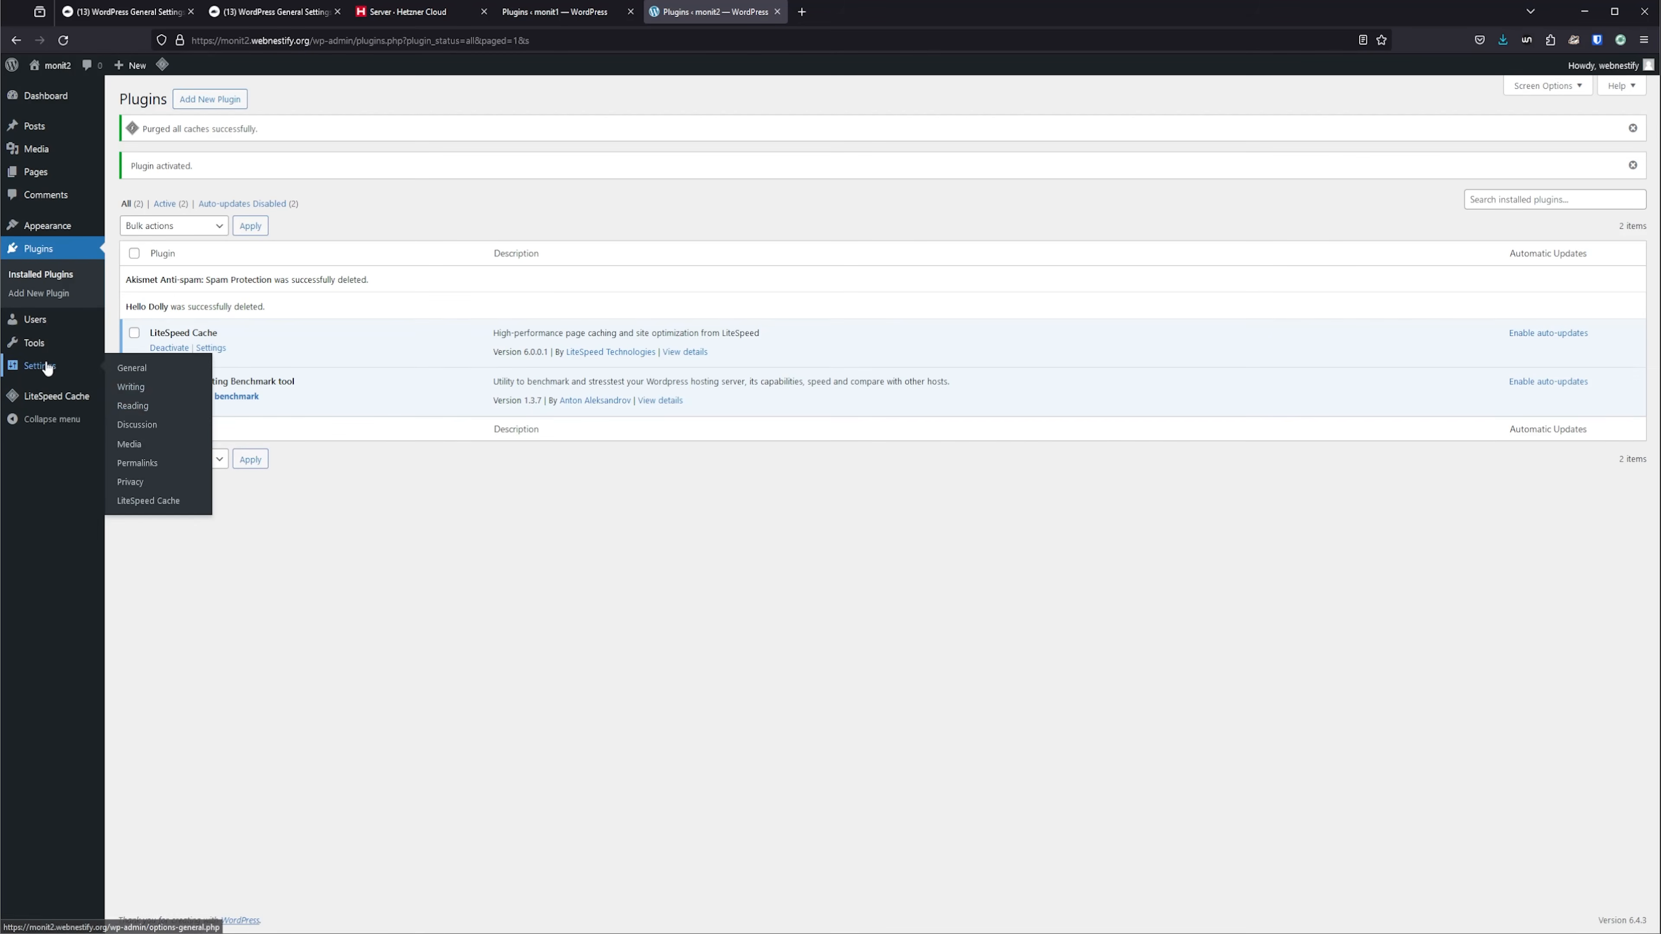
pyautogui.click(132, 405)
pyautogui.click(304, 452)
pyautogui.click(156, 510)
# Discourage search engines from indexing the monit1 site in its reading settings and save the changes.
pyautogui.click(543, 12)
pyautogui.click(132, 406)
pyautogui.click(294, 448)
pyautogui.click(157, 511)
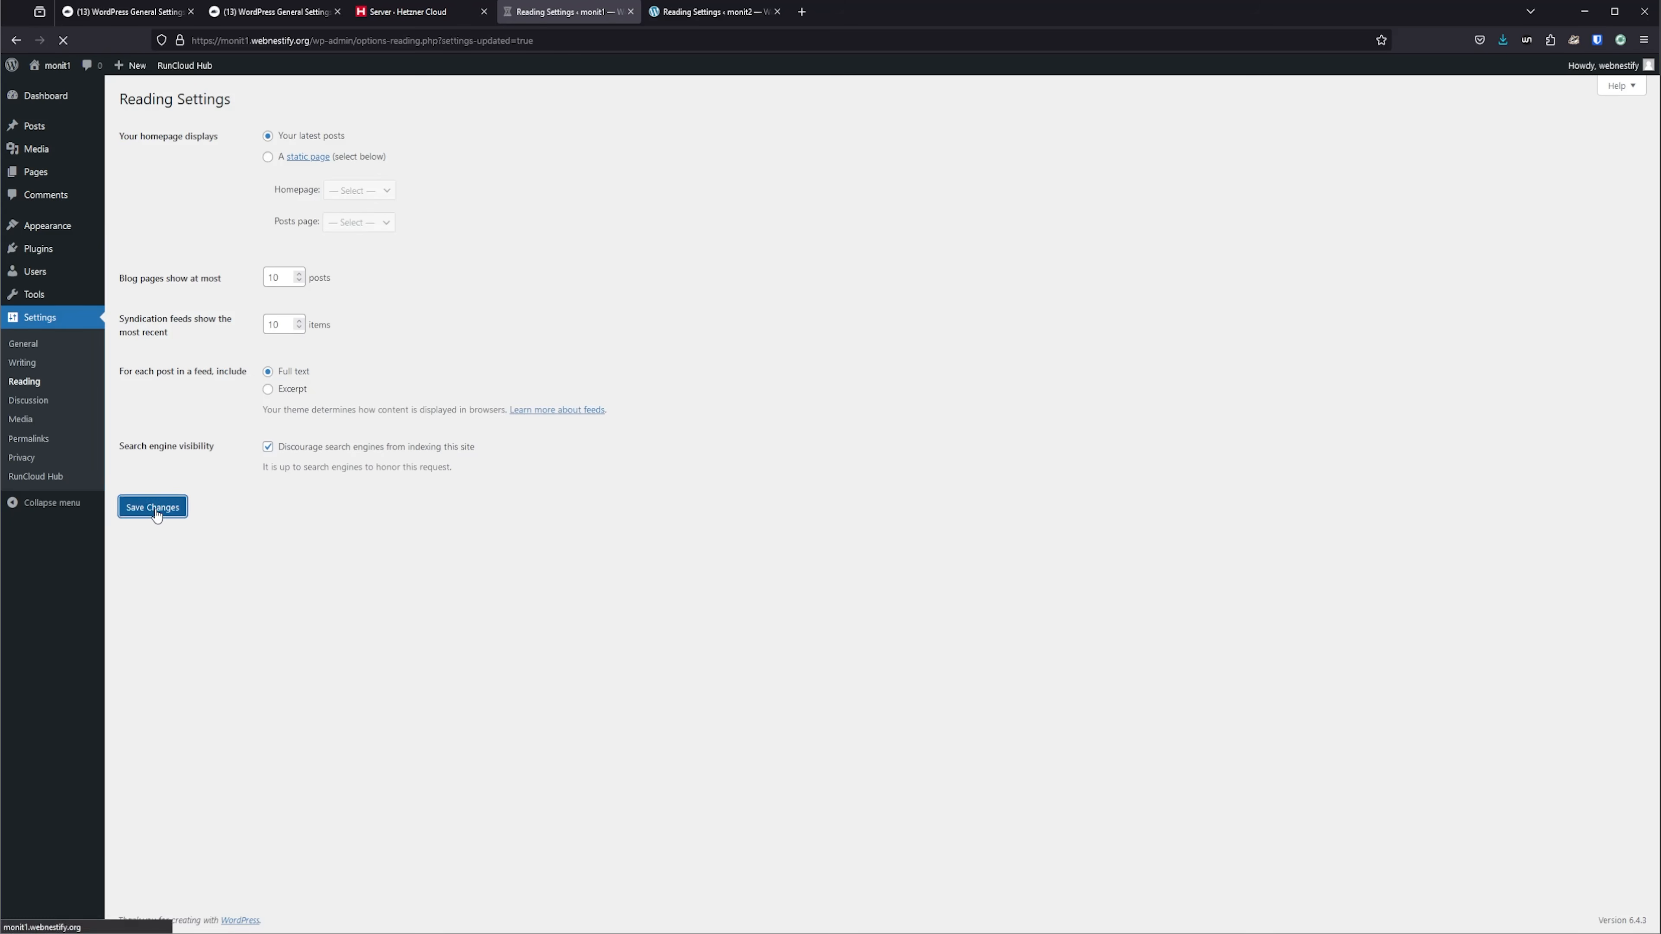
# Turn on the LiteSpeed object cache for the monit2 site using the Redis method on port 6379, and save the changes.
pyautogui.click(709, 11)
pyautogui.click(41, 476)
pyautogui.click(432, 143)
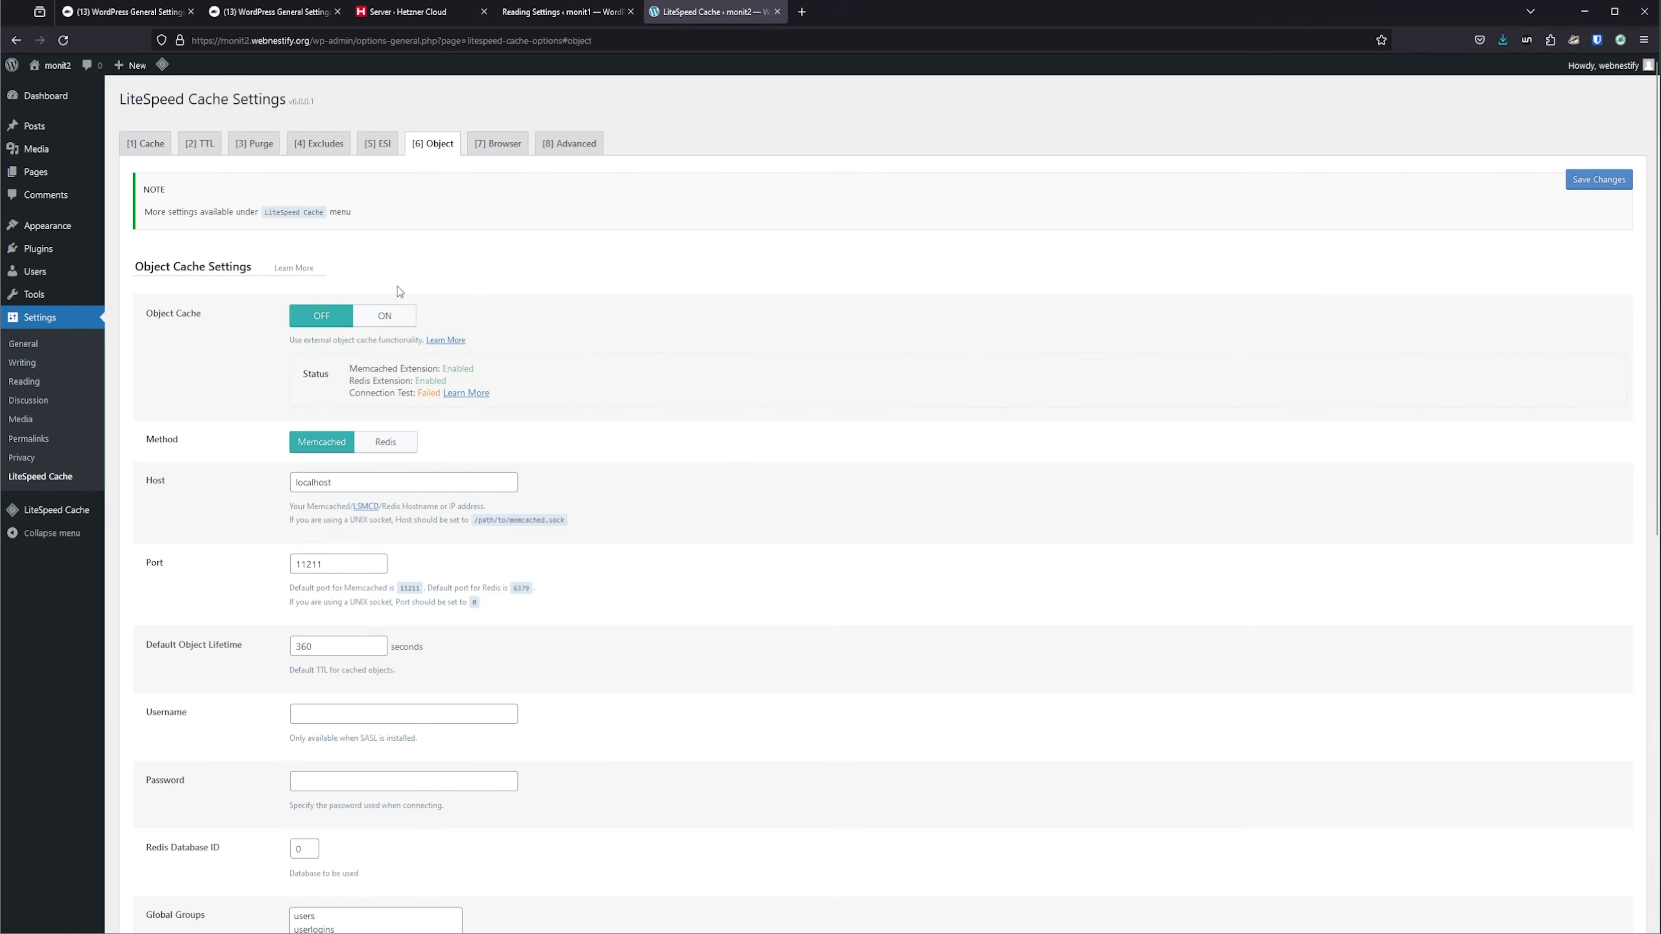
pyautogui.click(385, 315)
pyautogui.click(385, 442)
pyautogui.doubleClick(328, 563)
pyautogui.write('6379')
pyautogui.click(1599, 179)
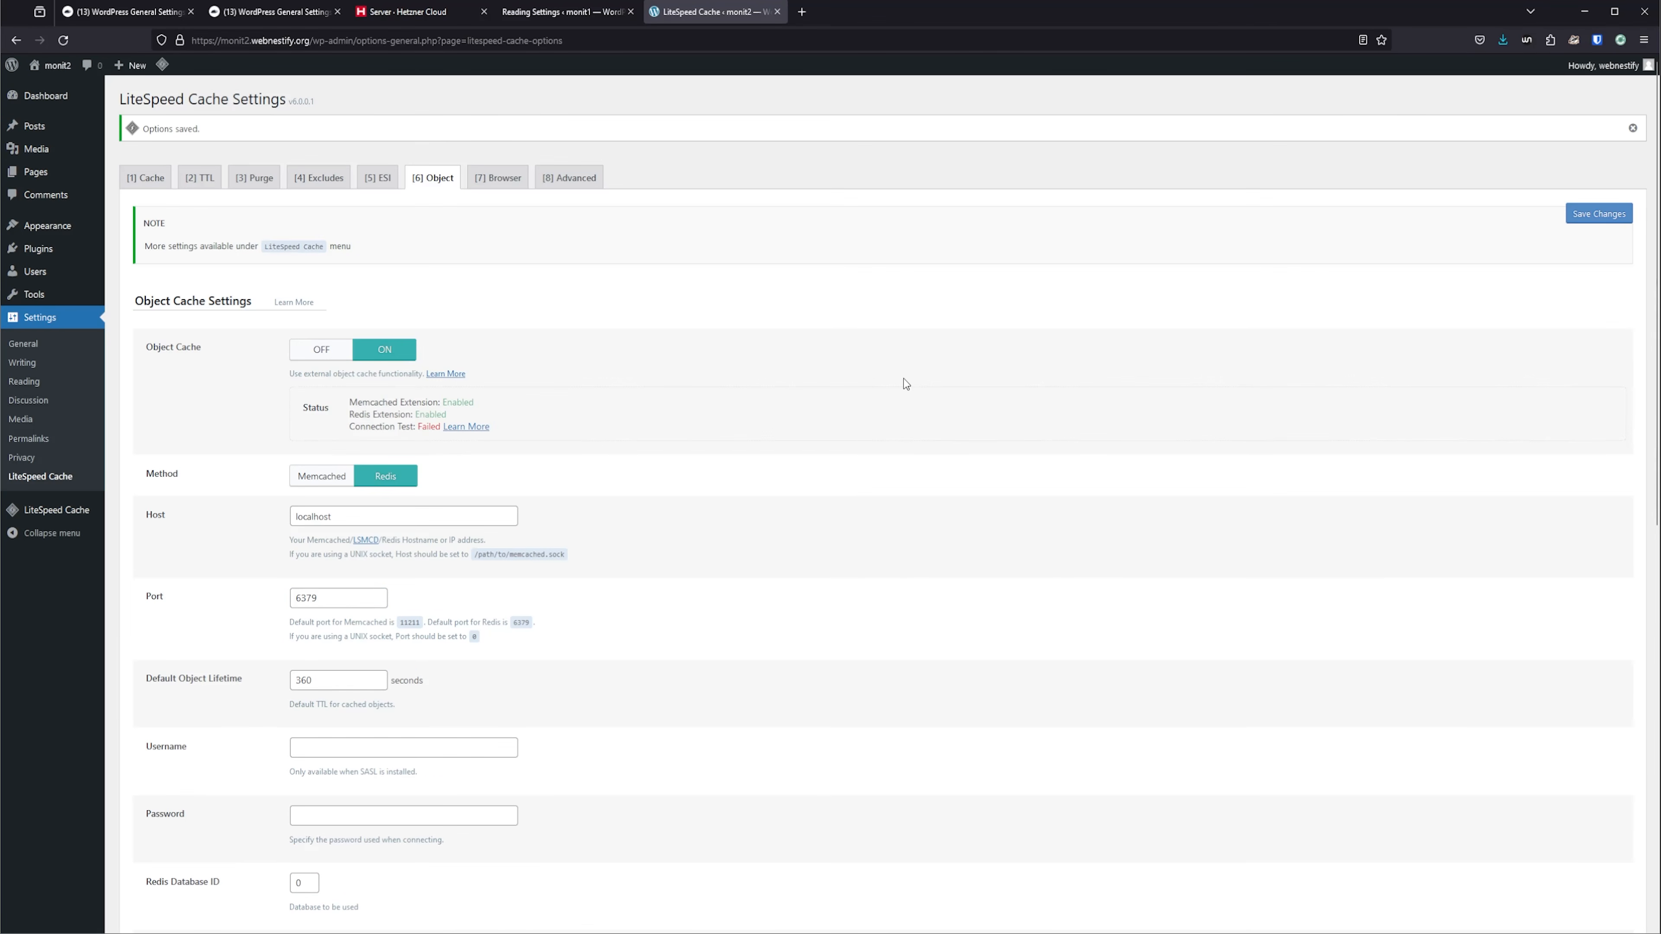
# Switch to RunCloud and start the Redis service on the monit2 server.
pyautogui.click(271, 12)
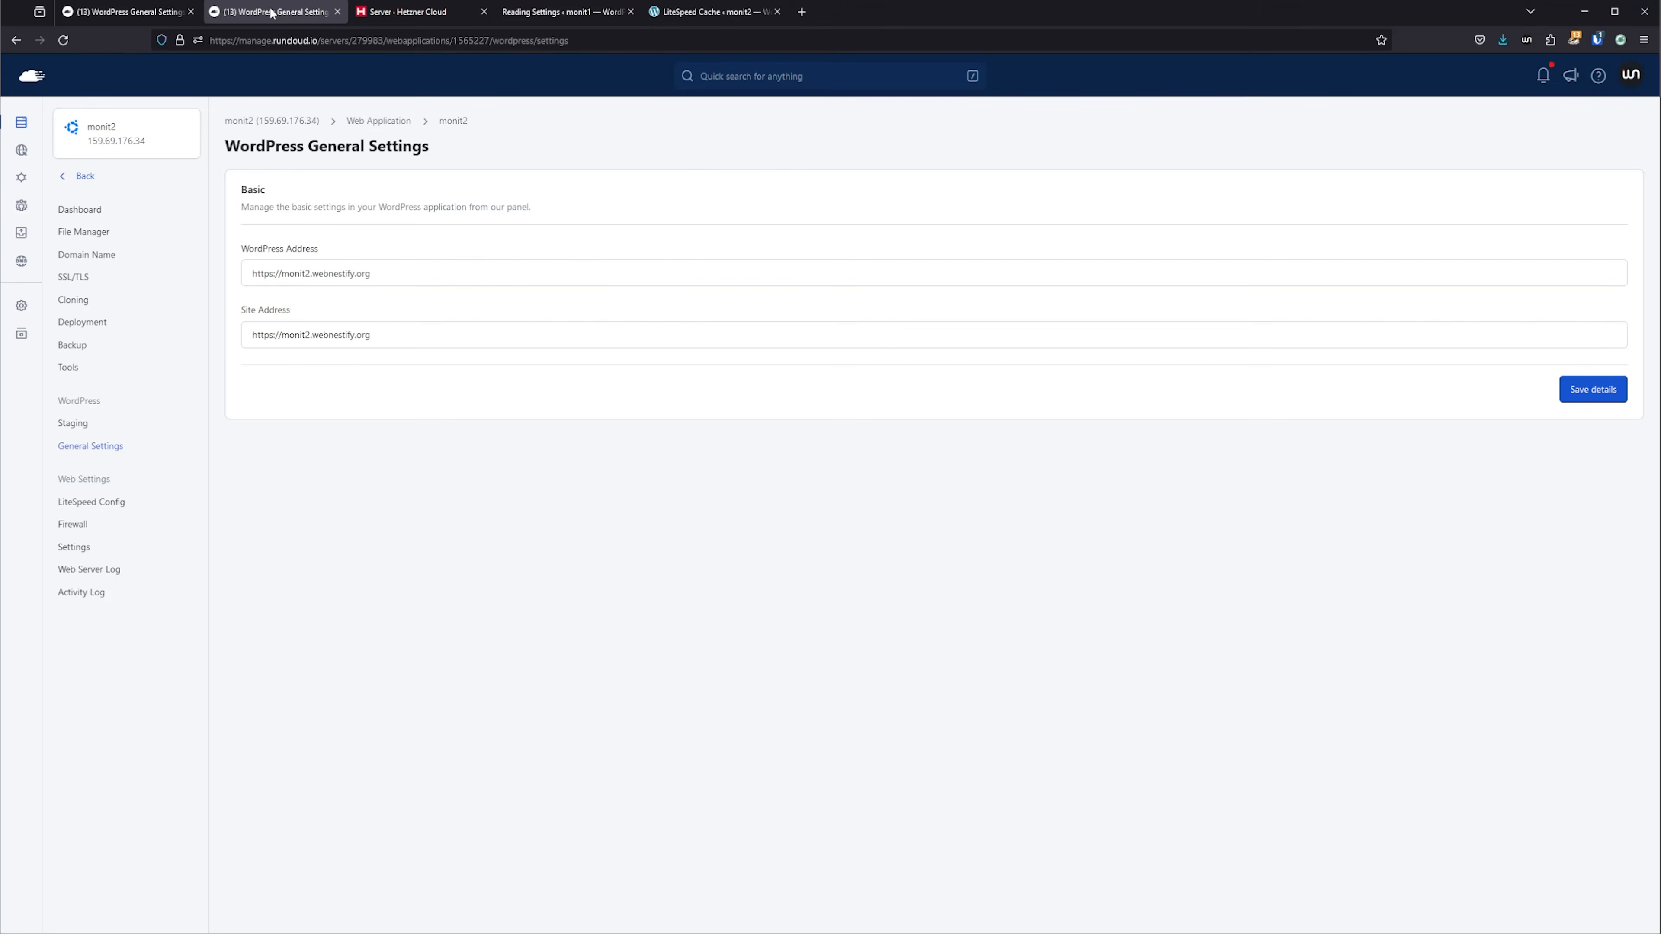
pyautogui.click(304, 117)
pyautogui.click(74, 311)
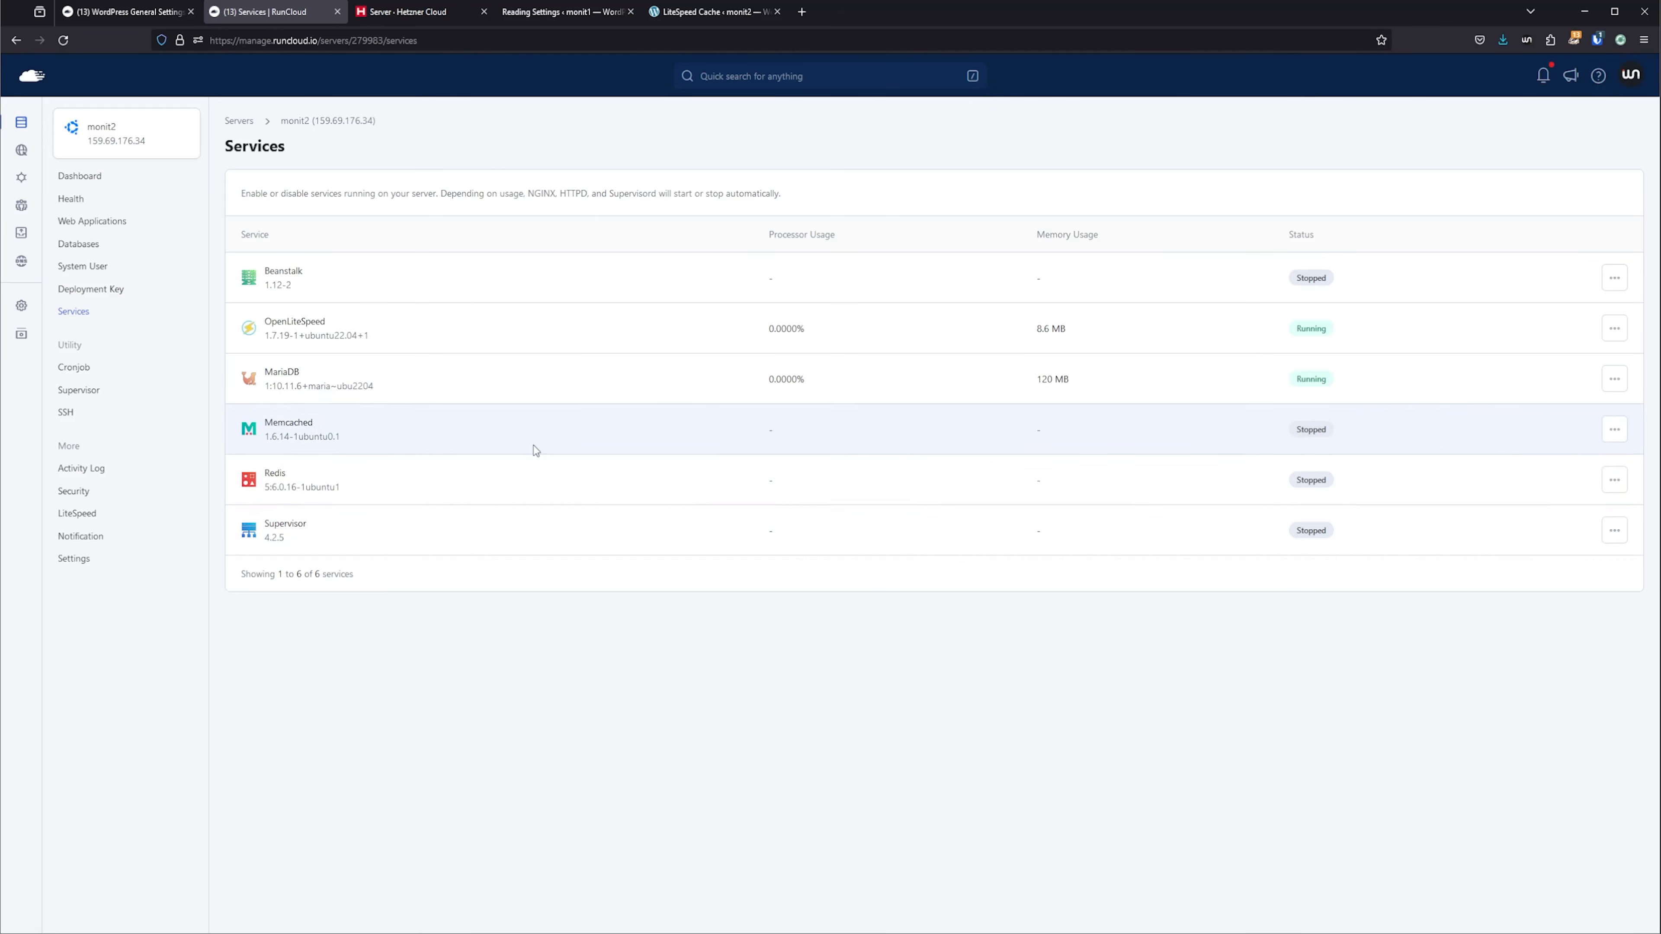
pyautogui.click(1614, 479)
pyautogui.click(1579, 512)
pyautogui.click(939, 230)
# Return to the WordPress dashboards and open the WP Benchmark tool on both the monit2 and monit1 sites.
pyautogui.click(720, 12)
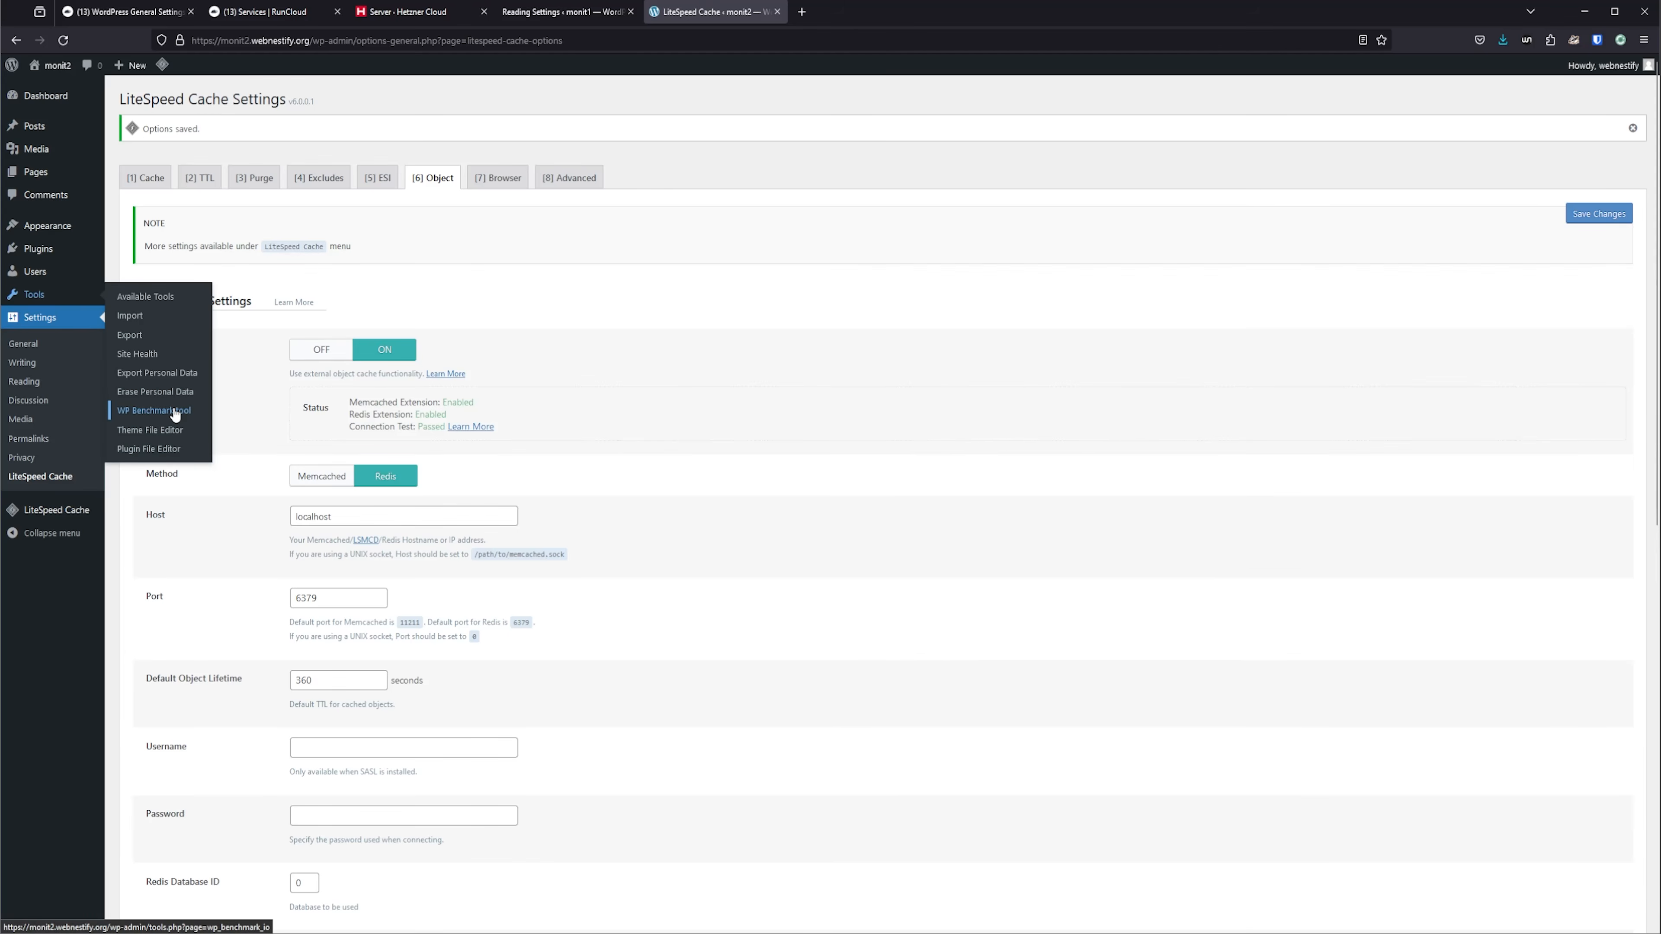
pyautogui.click(174, 412)
pyautogui.click(562, 12)
pyautogui.click(163, 411)
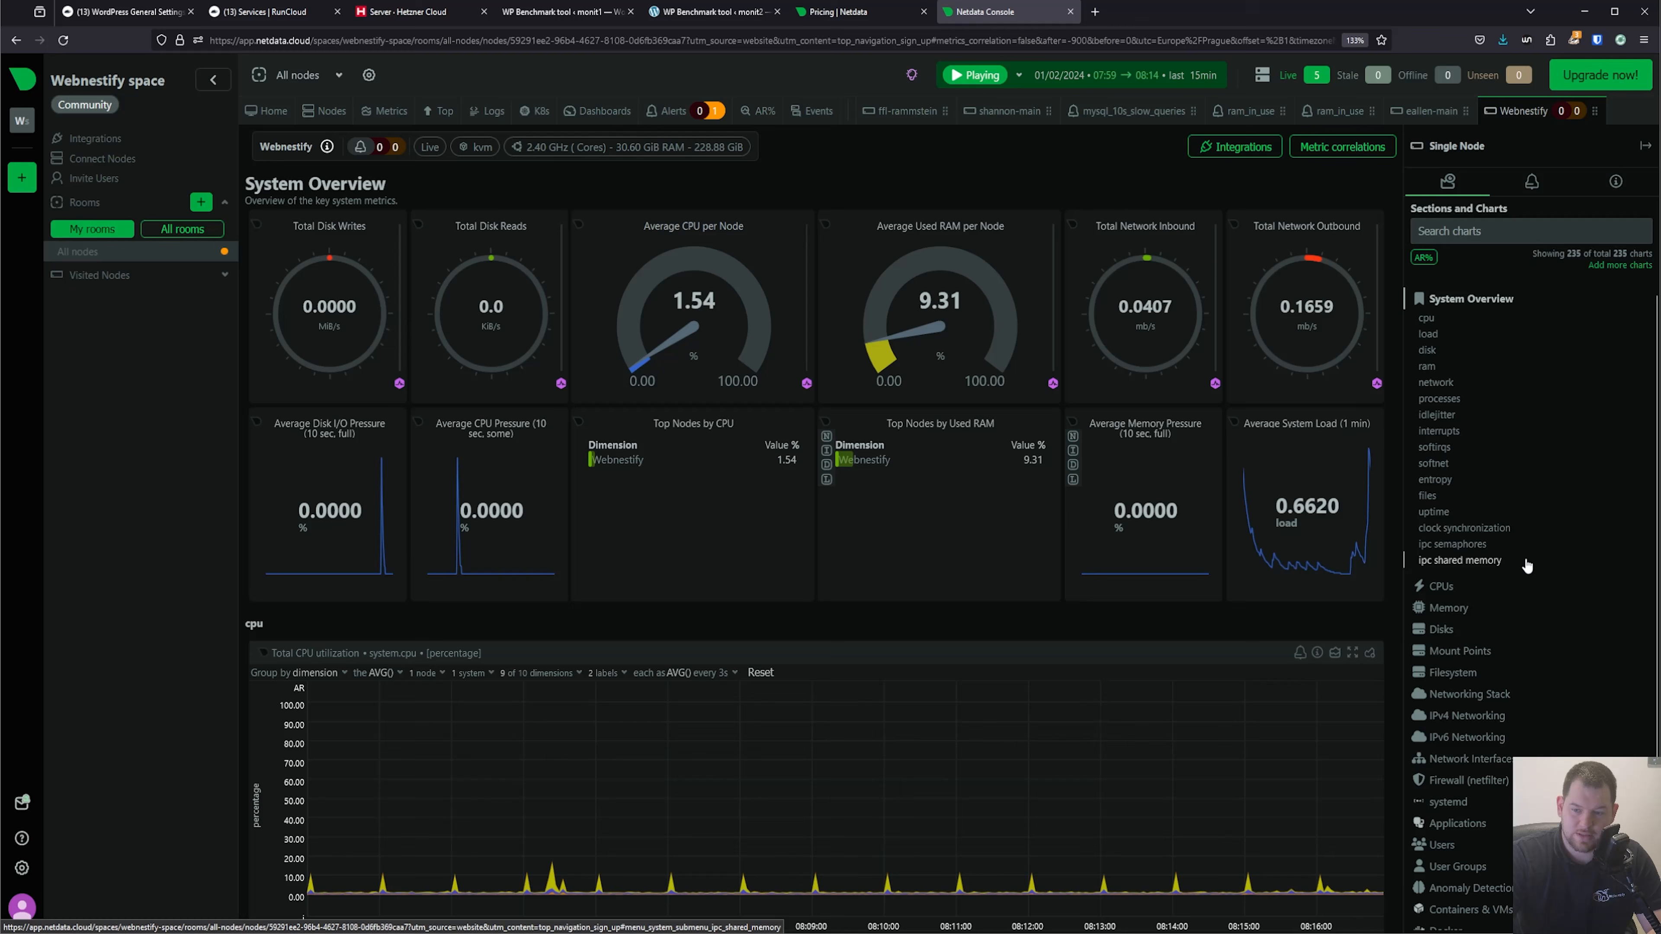
# Examine the CPU, memory and disk charts of the Webnestify node in the Netdata console.
pyautogui.scroll(-1, 1497, 556)
pyautogui.click(1455, 554)
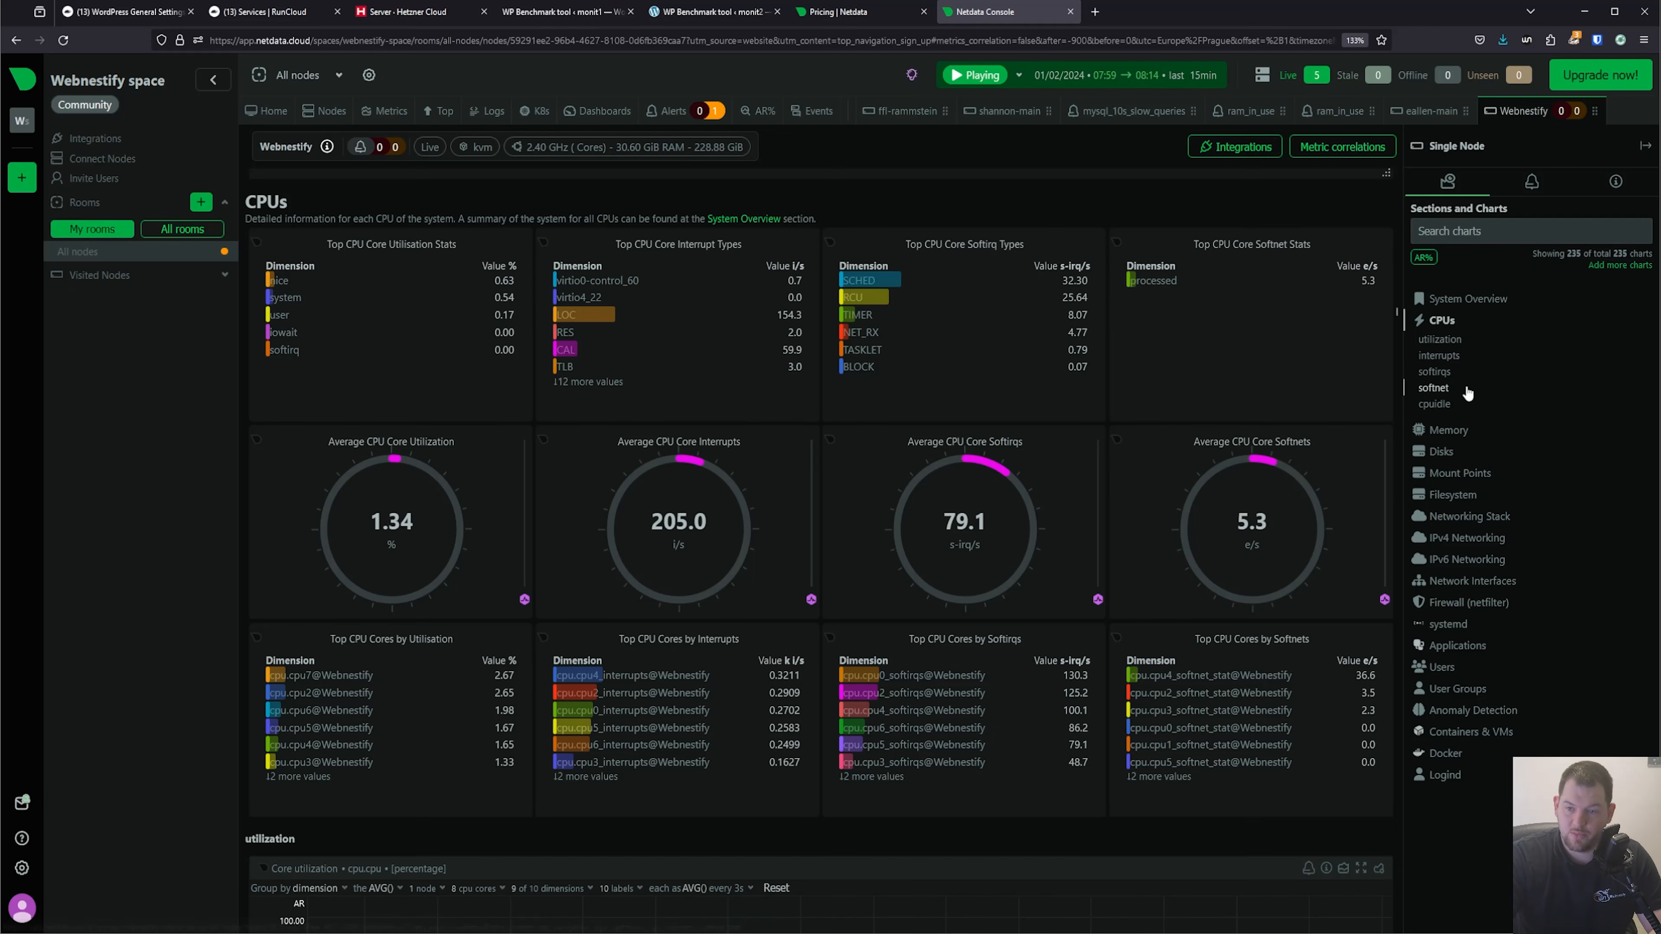
pyautogui.click(1459, 433)
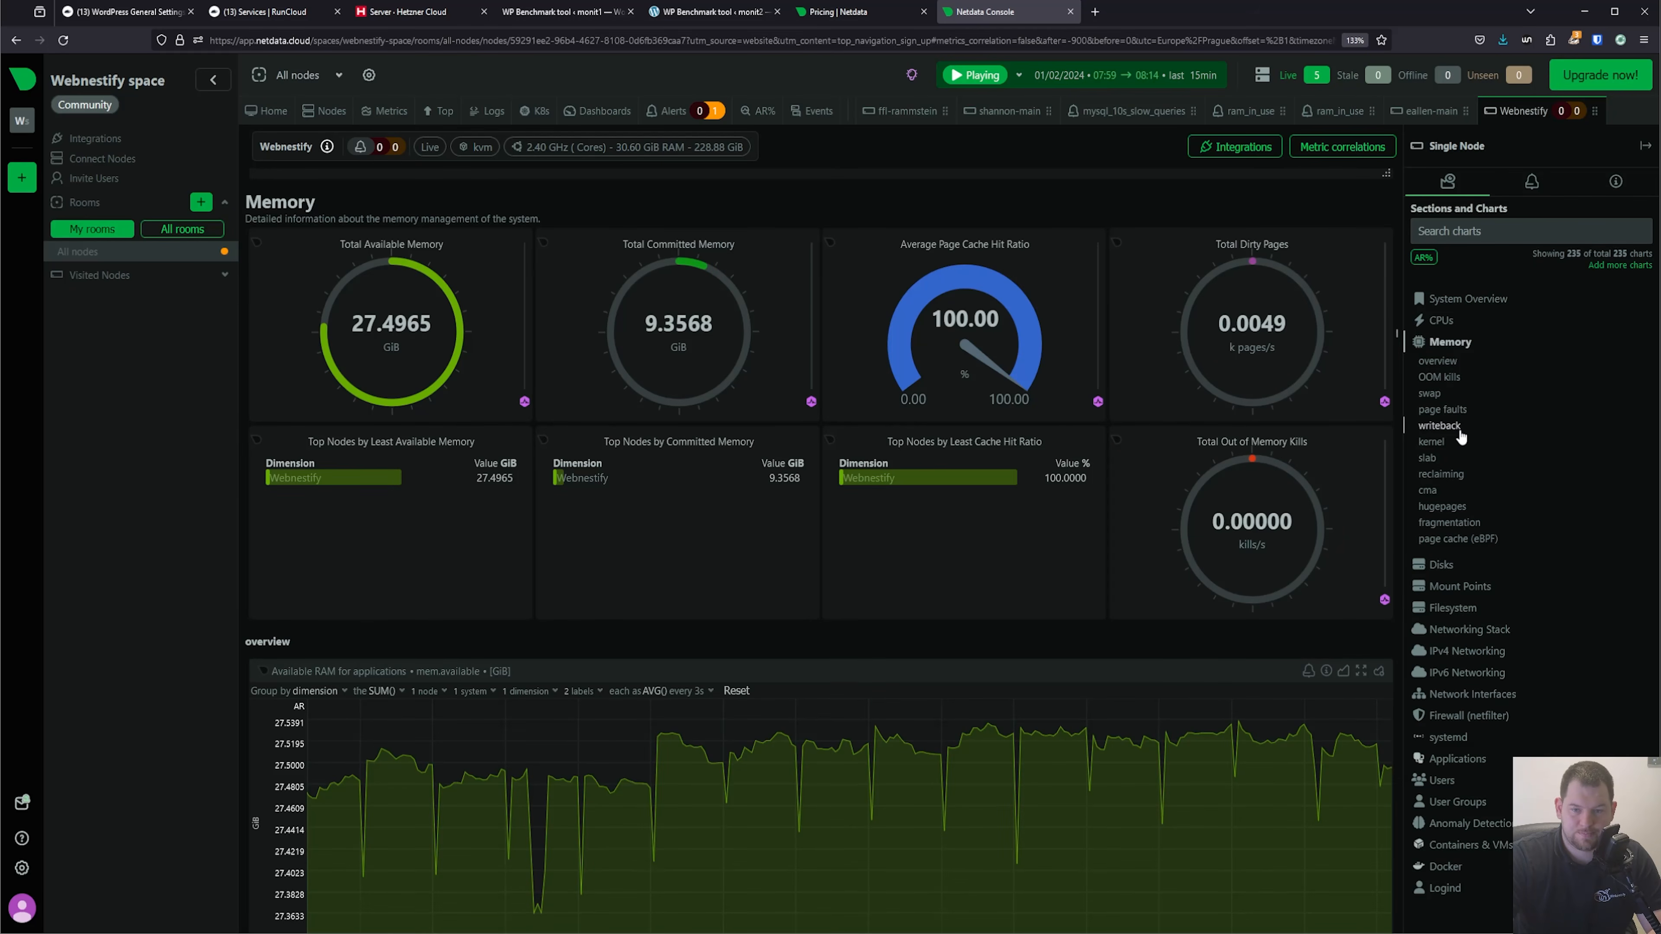
pyautogui.scroll(-3, 653, 526)
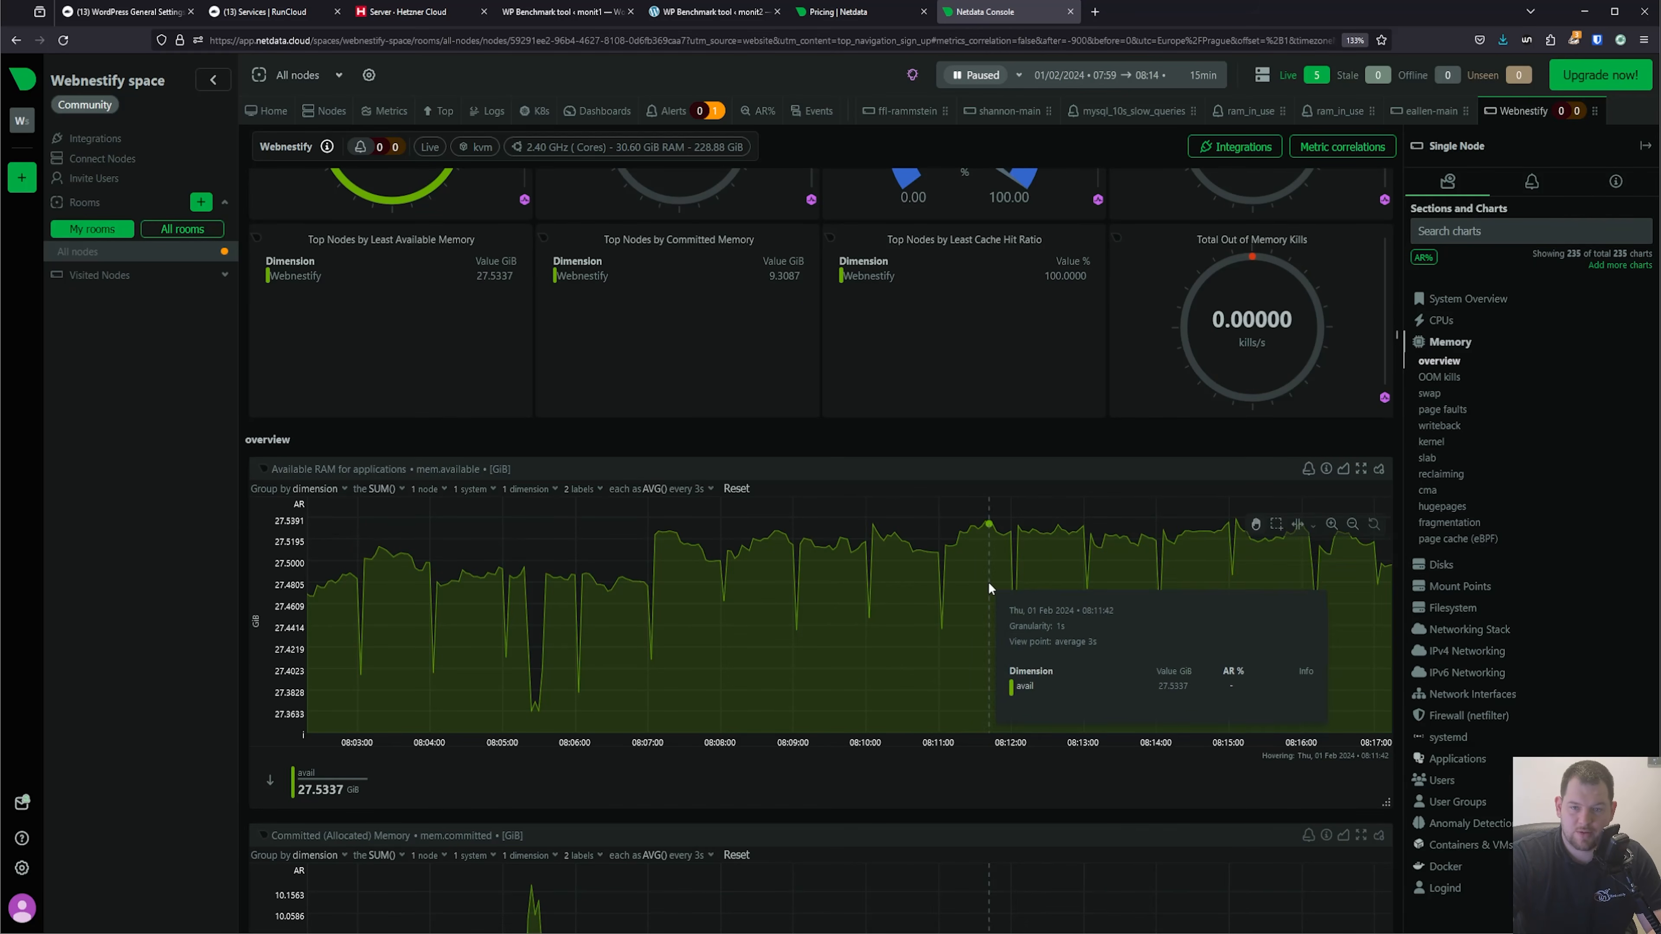
pyautogui.scroll(2, 1088, 487)
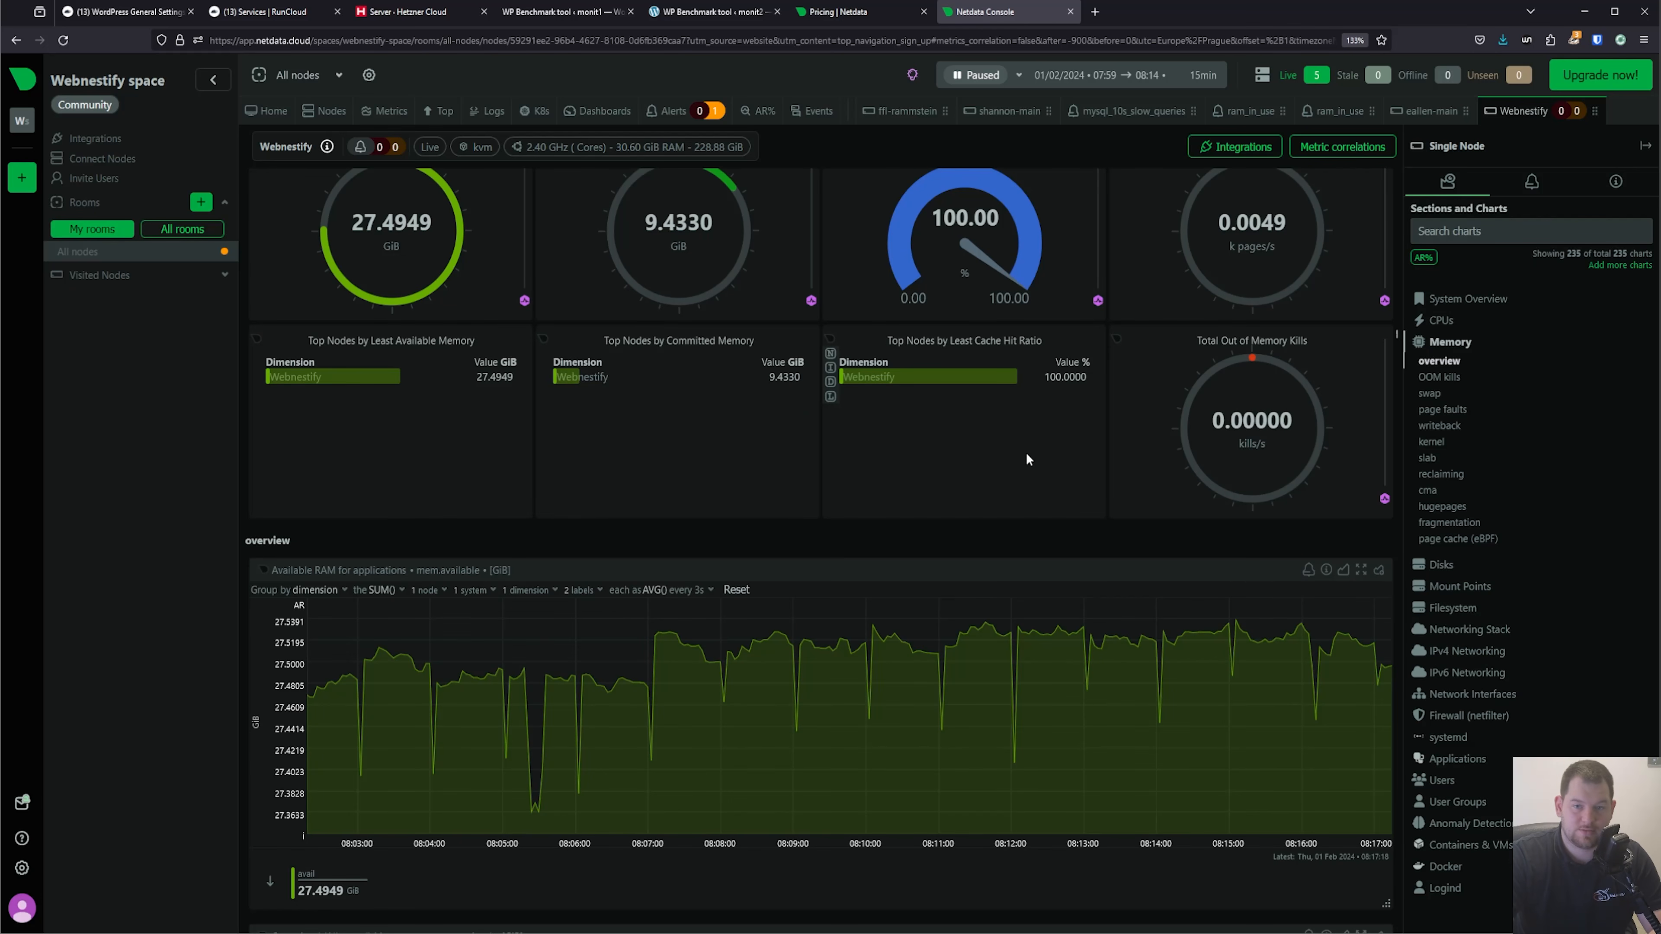
pyautogui.scroll(2, 1035, 452)
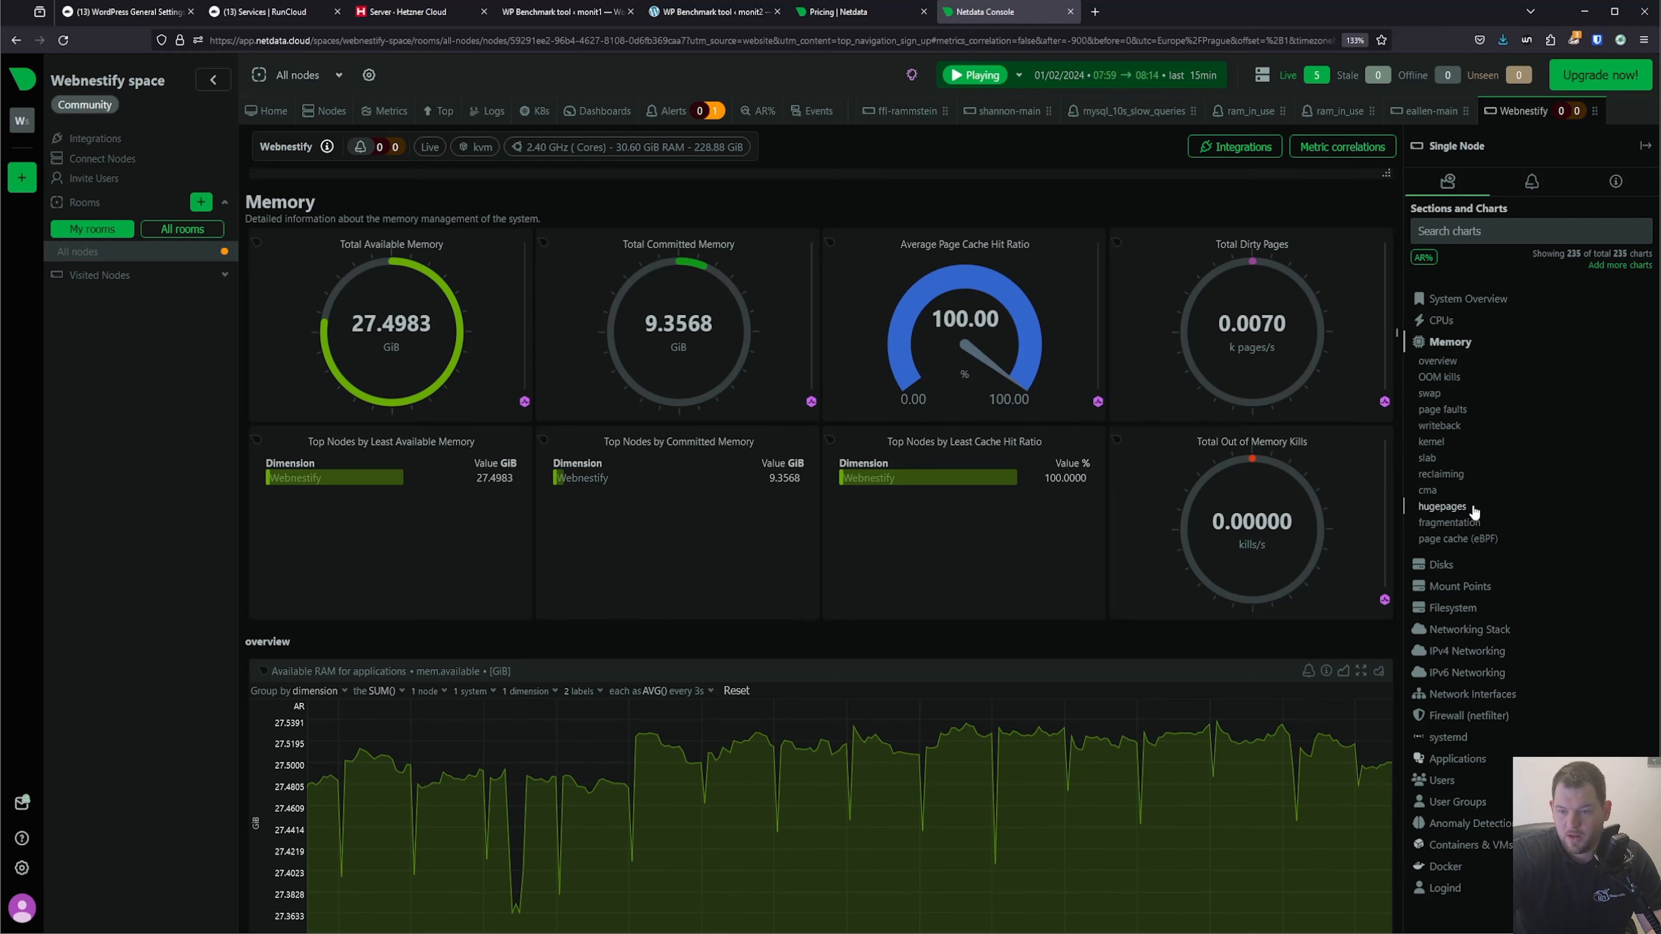
pyautogui.click(1444, 565)
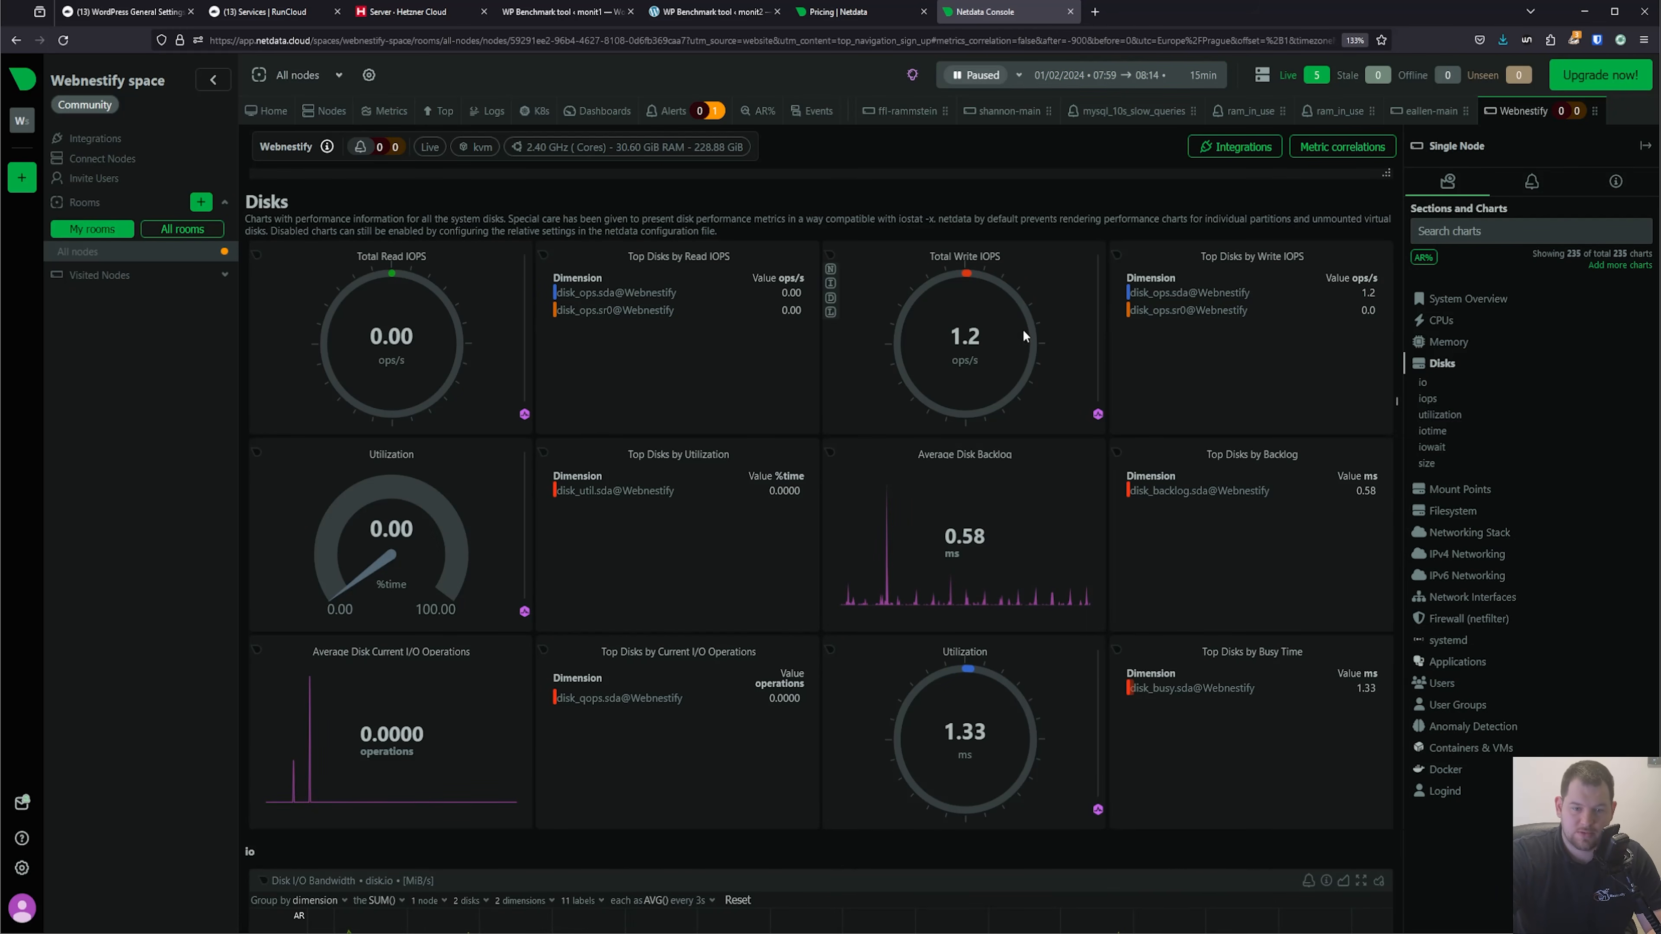
pyautogui.scroll(-4, 1242, 730)
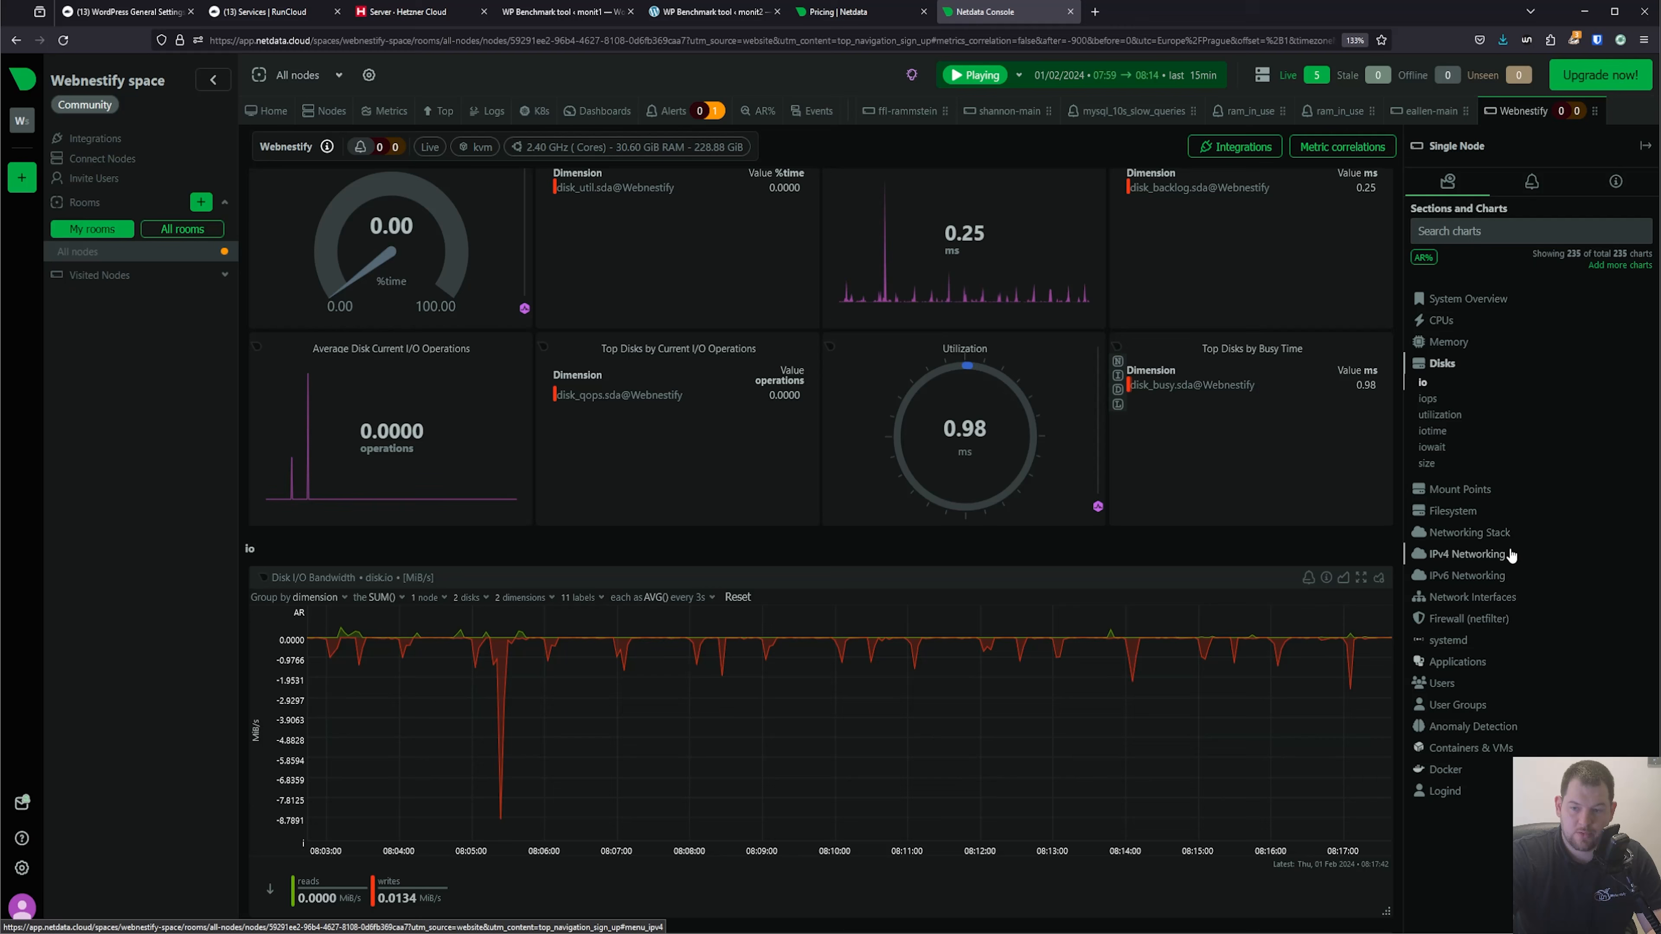
# Examine the Webnestify node's IPv4 and IPv6 networking, firewall and anomaly detection charts.
pyautogui.click(1497, 555)
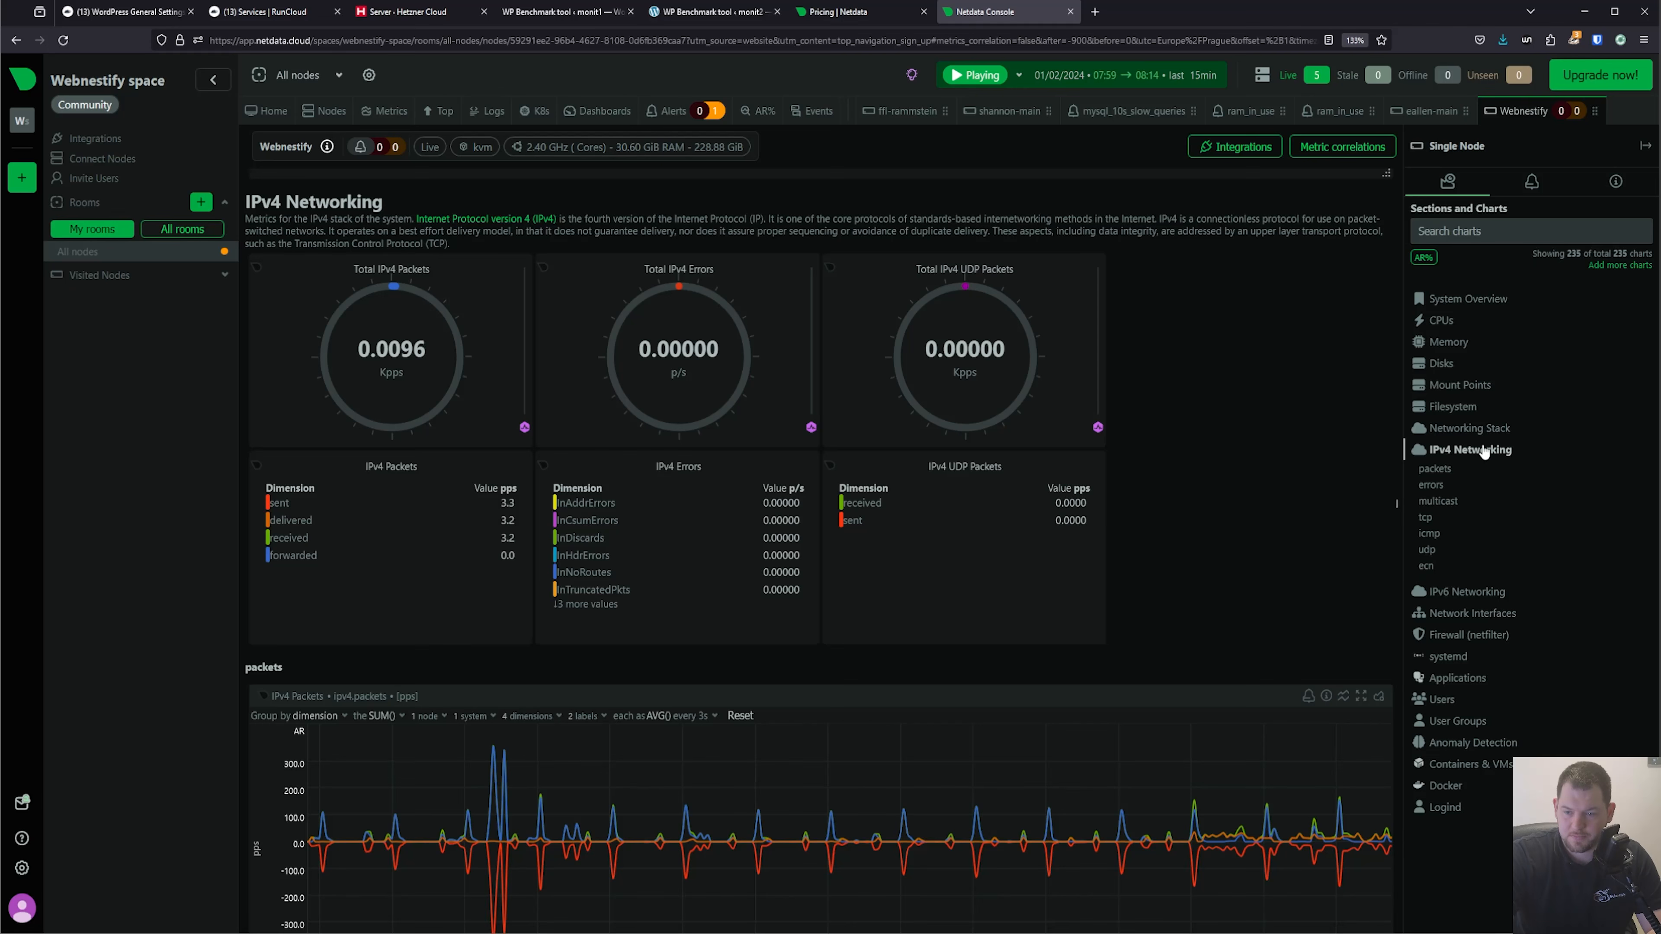
pyautogui.click(1483, 592)
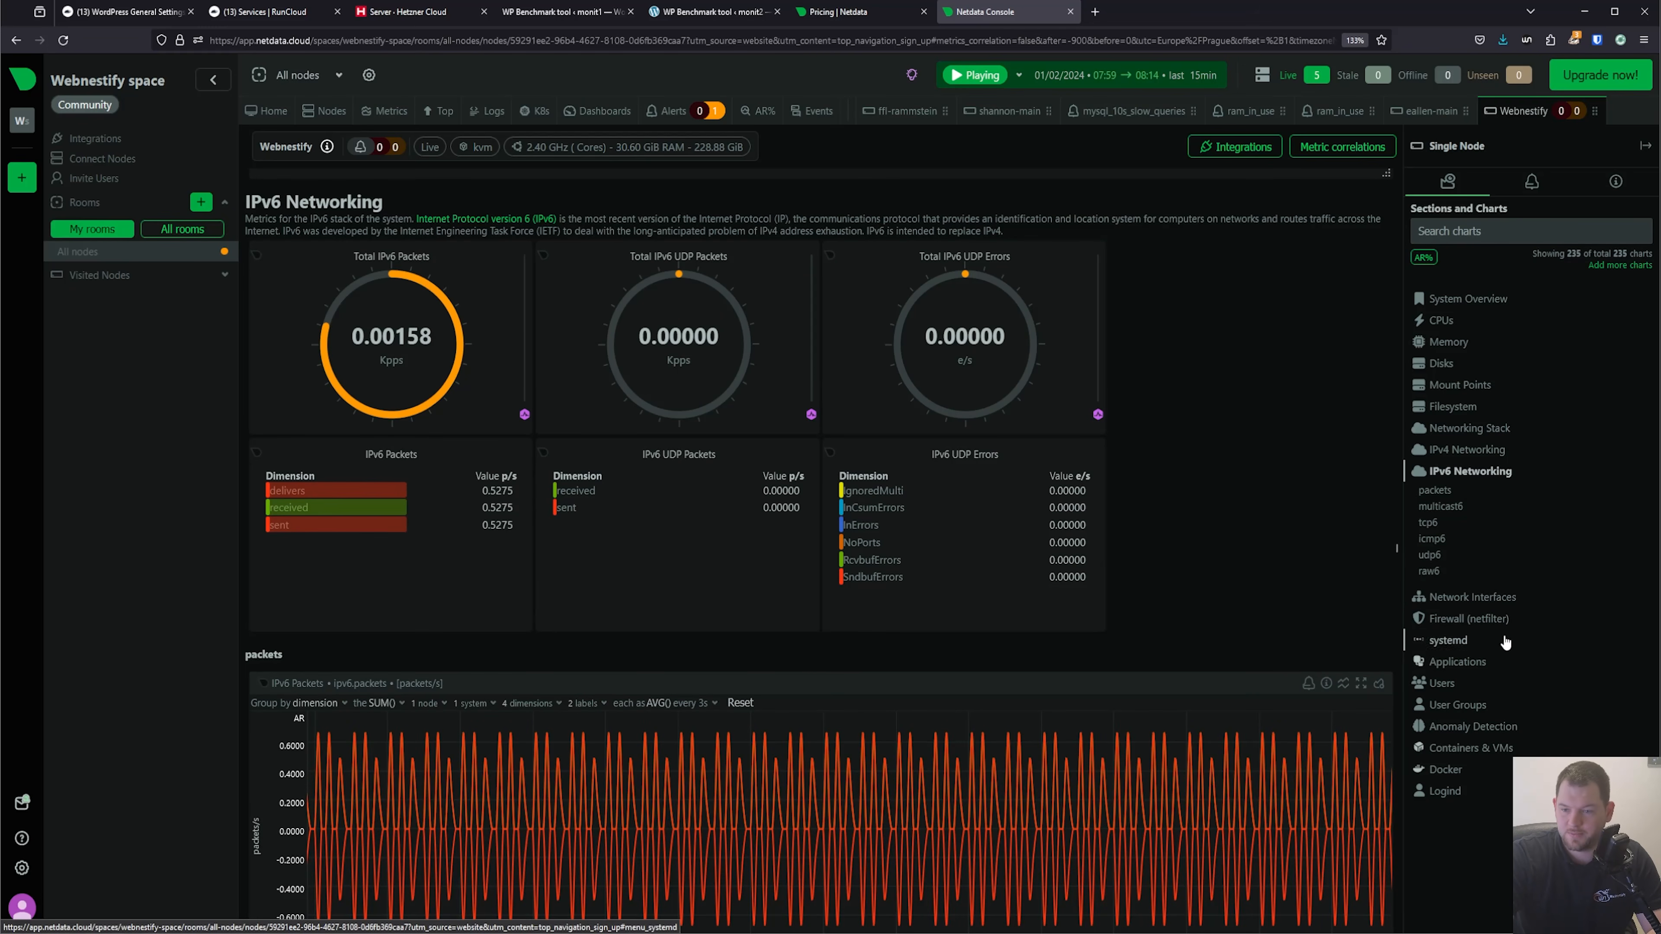
pyautogui.click(1470, 619)
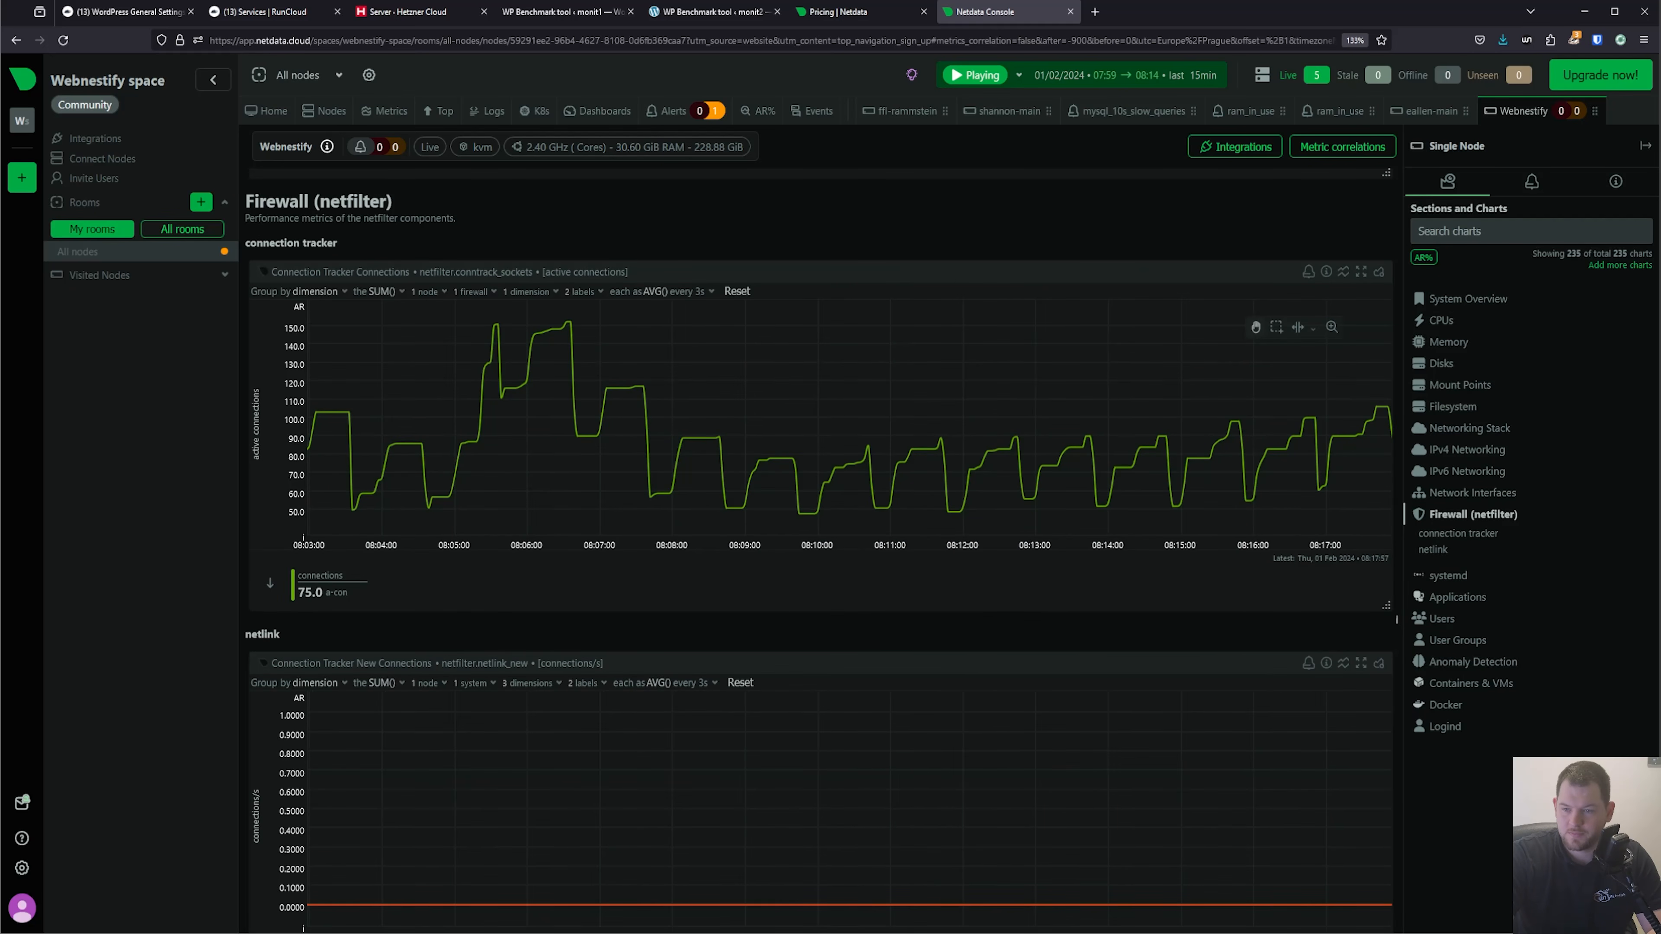
pyautogui.click(1523, 662)
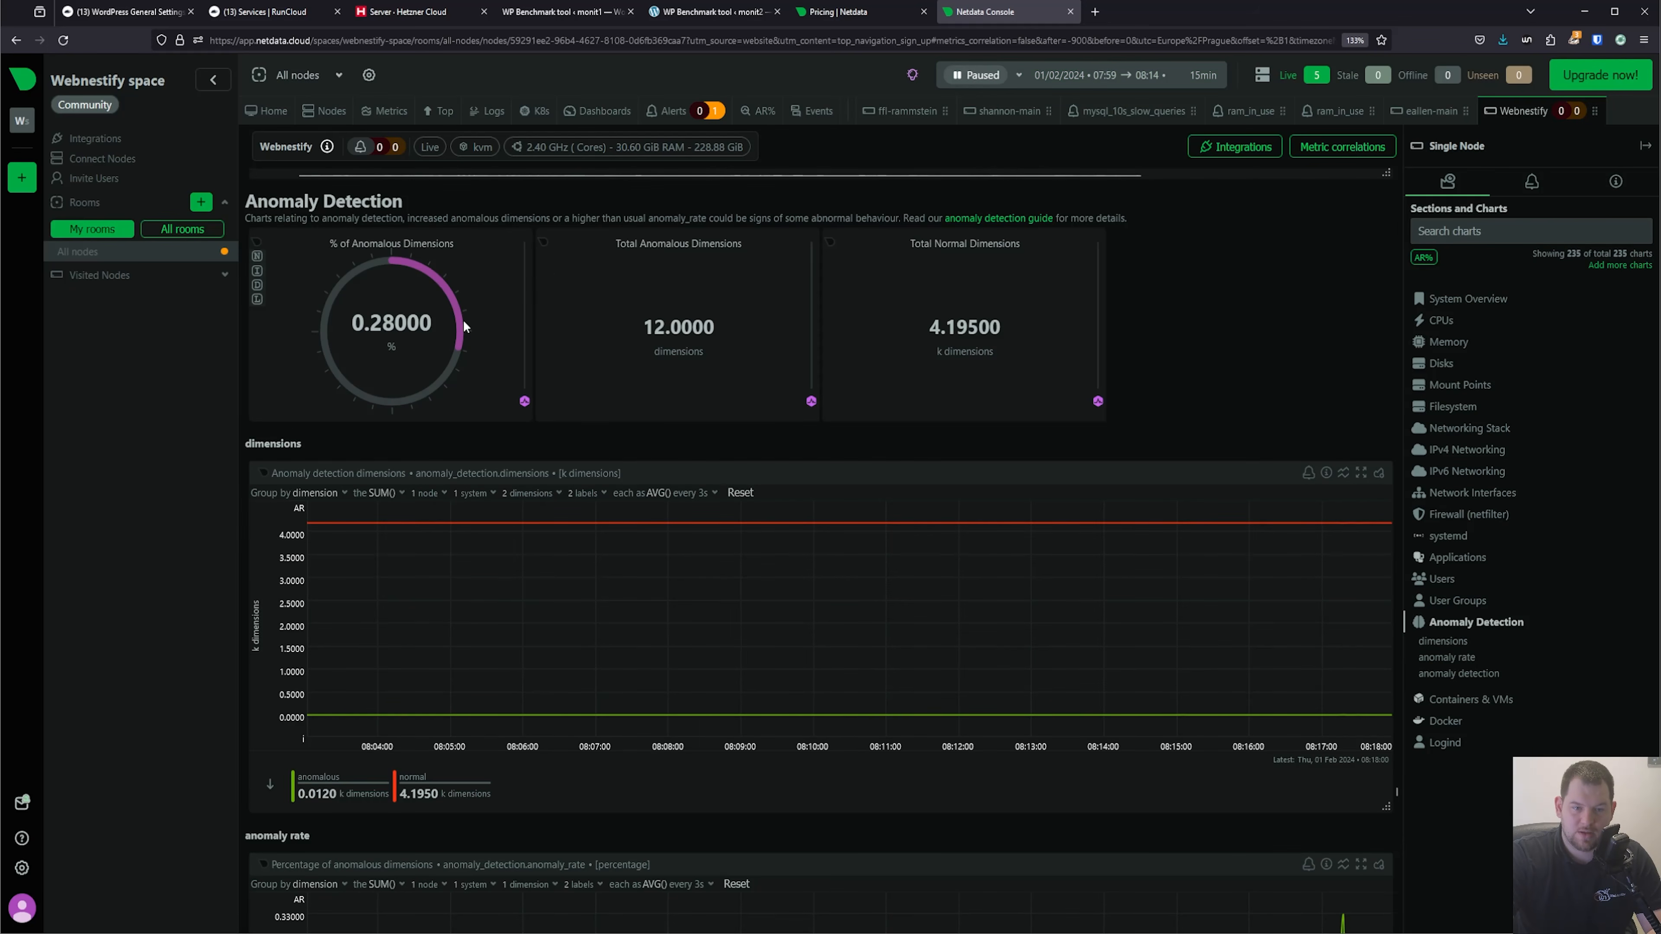
# Examine the Webnestify node's Containers & VMs, Docker and Logind charts, including the login sessions and users.
pyautogui.click(1500, 705)
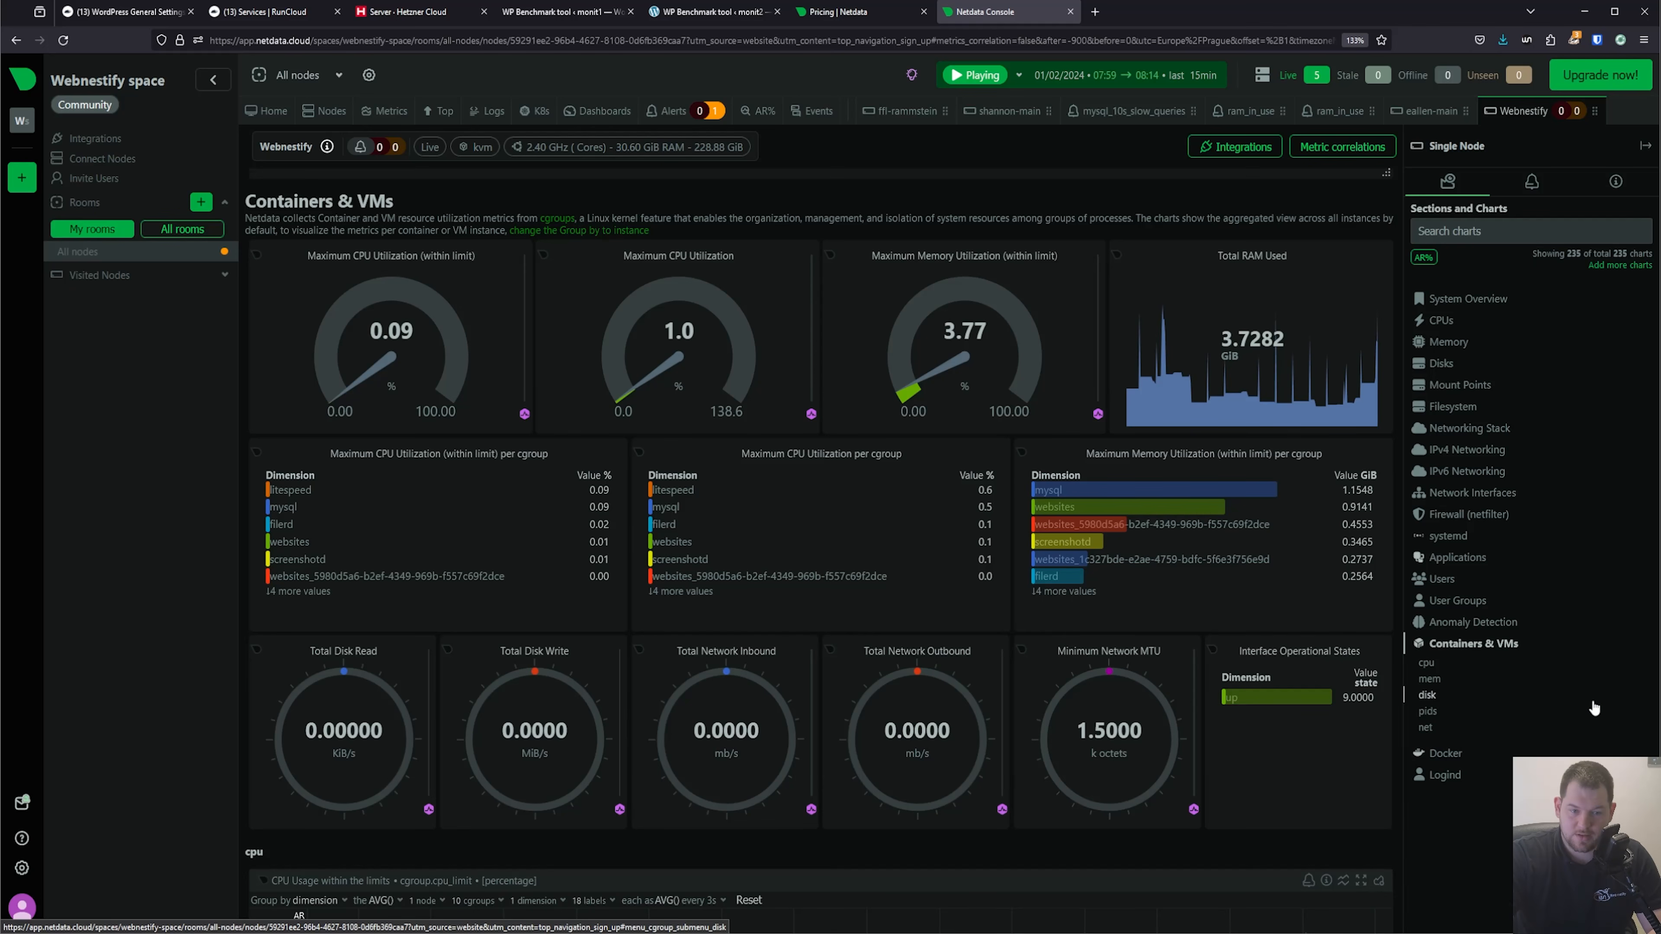
pyautogui.click(1445, 752)
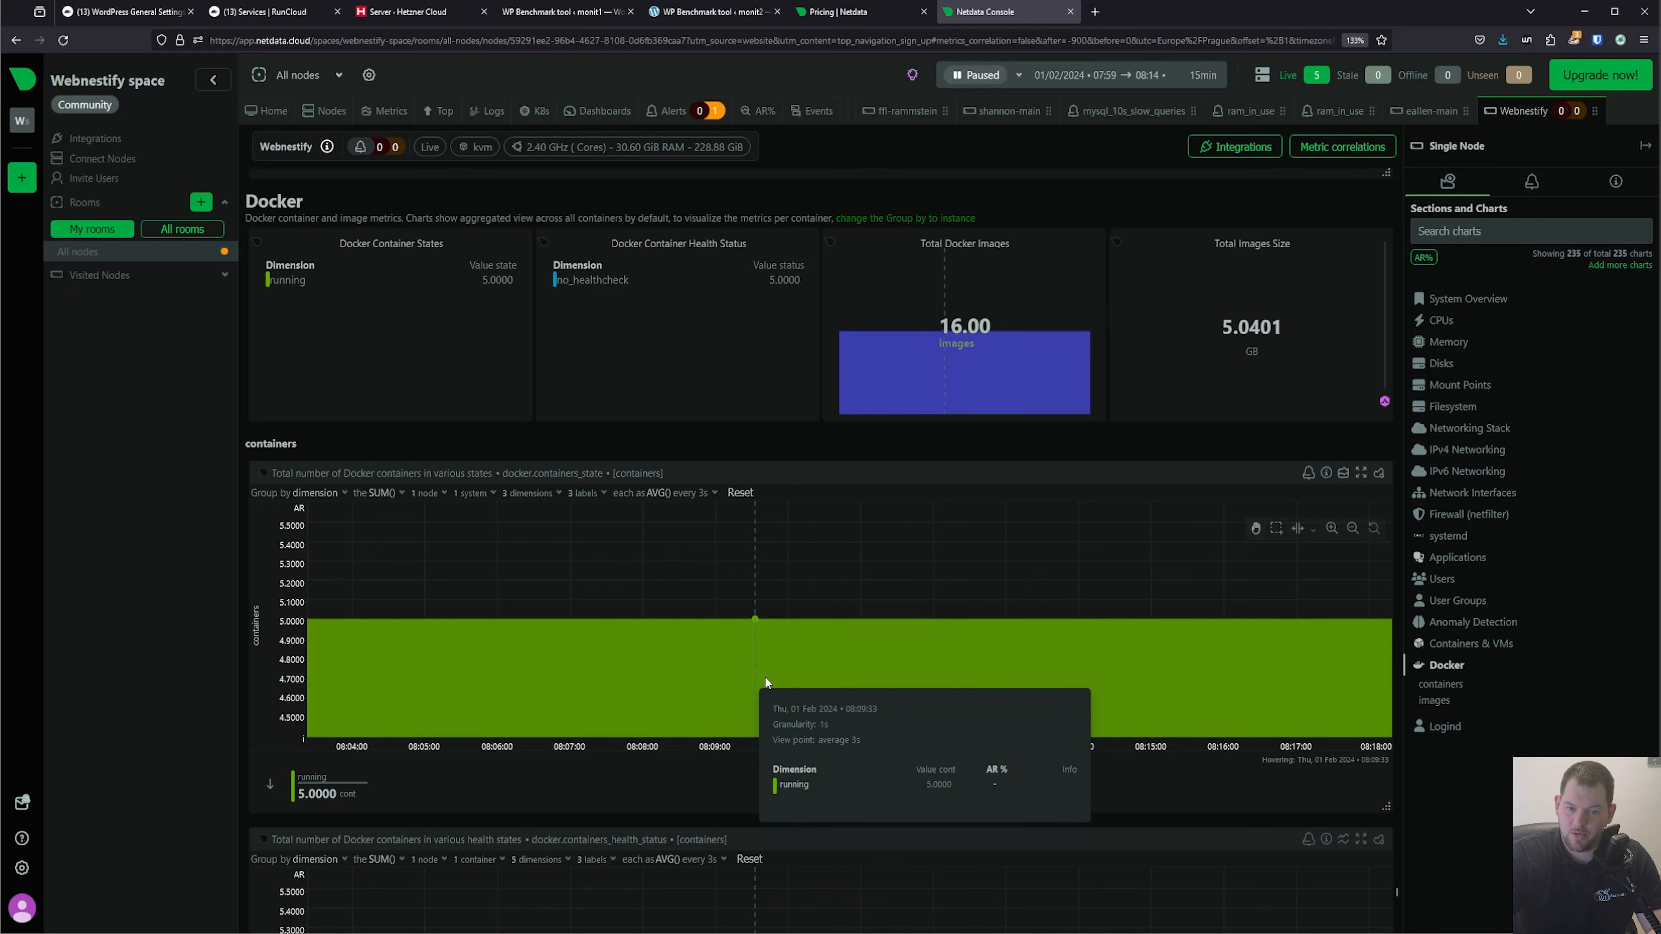
pyautogui.click(1464, 732)
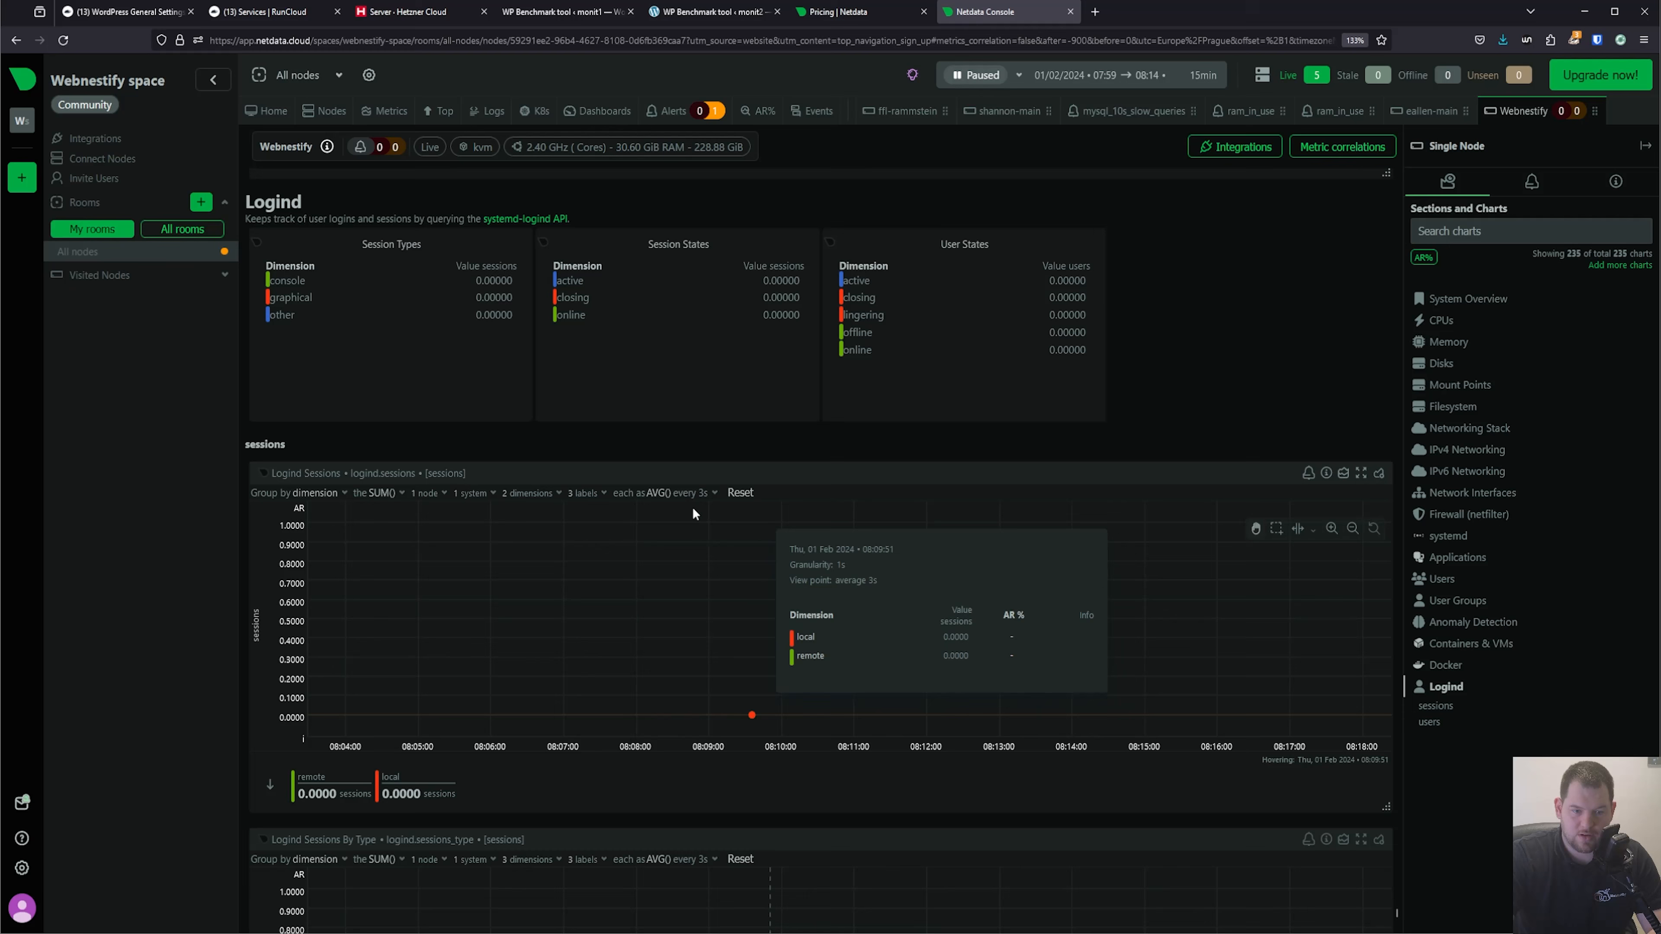
pyautogui.click(1455, 711)
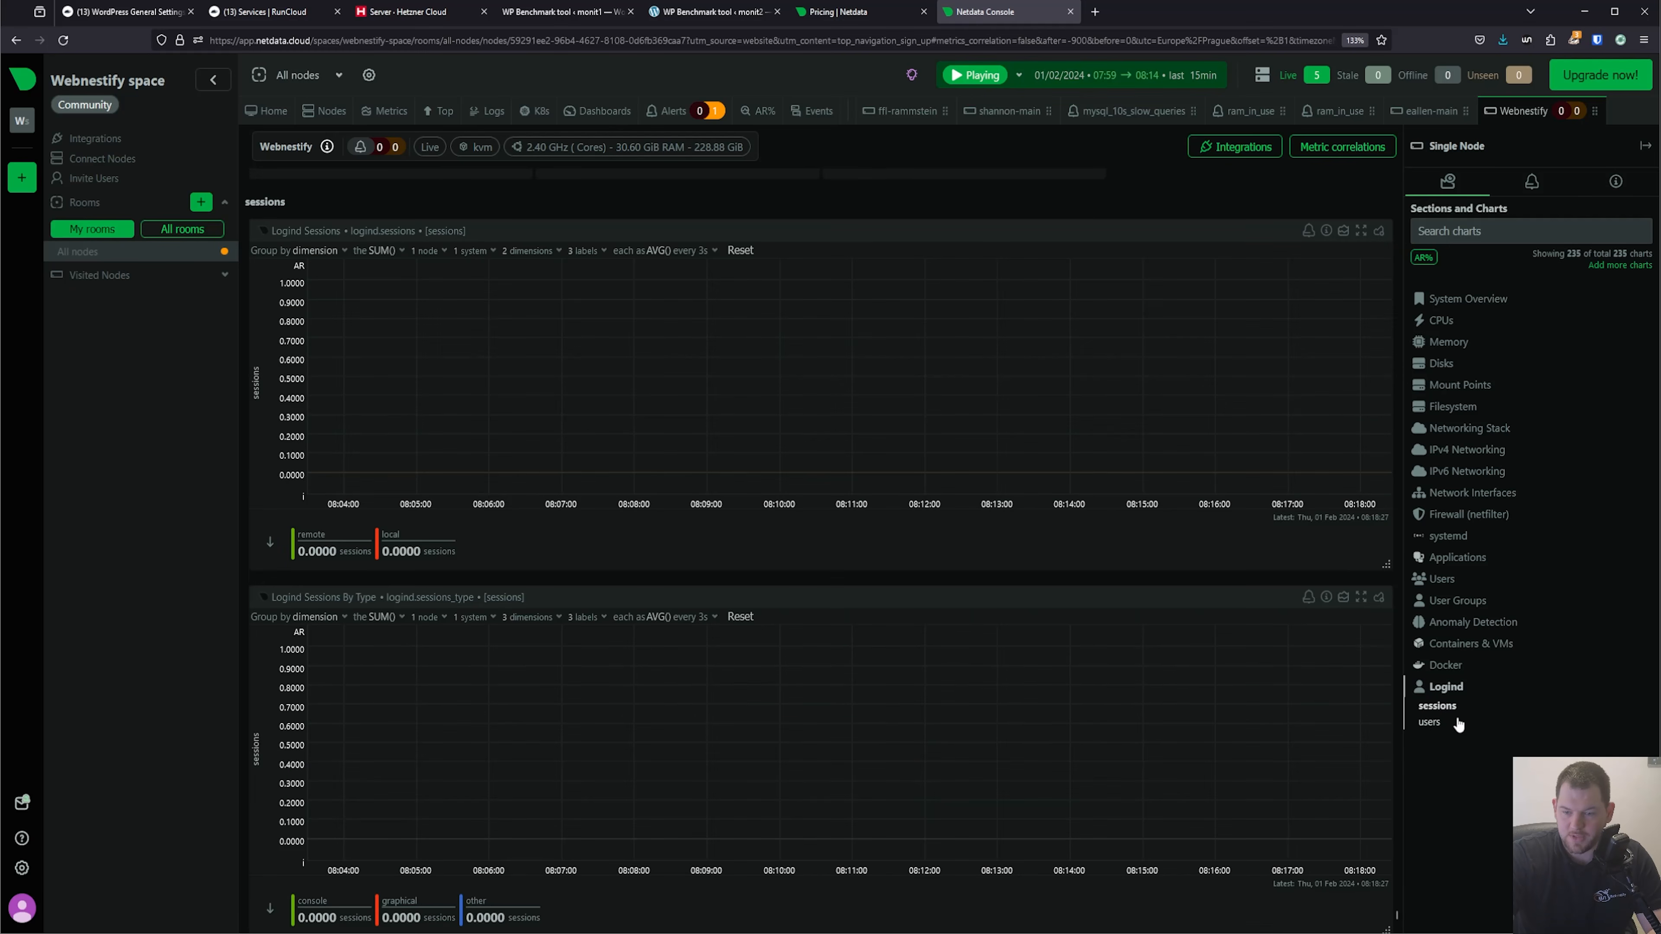
pyautogui.click(1430, 722)
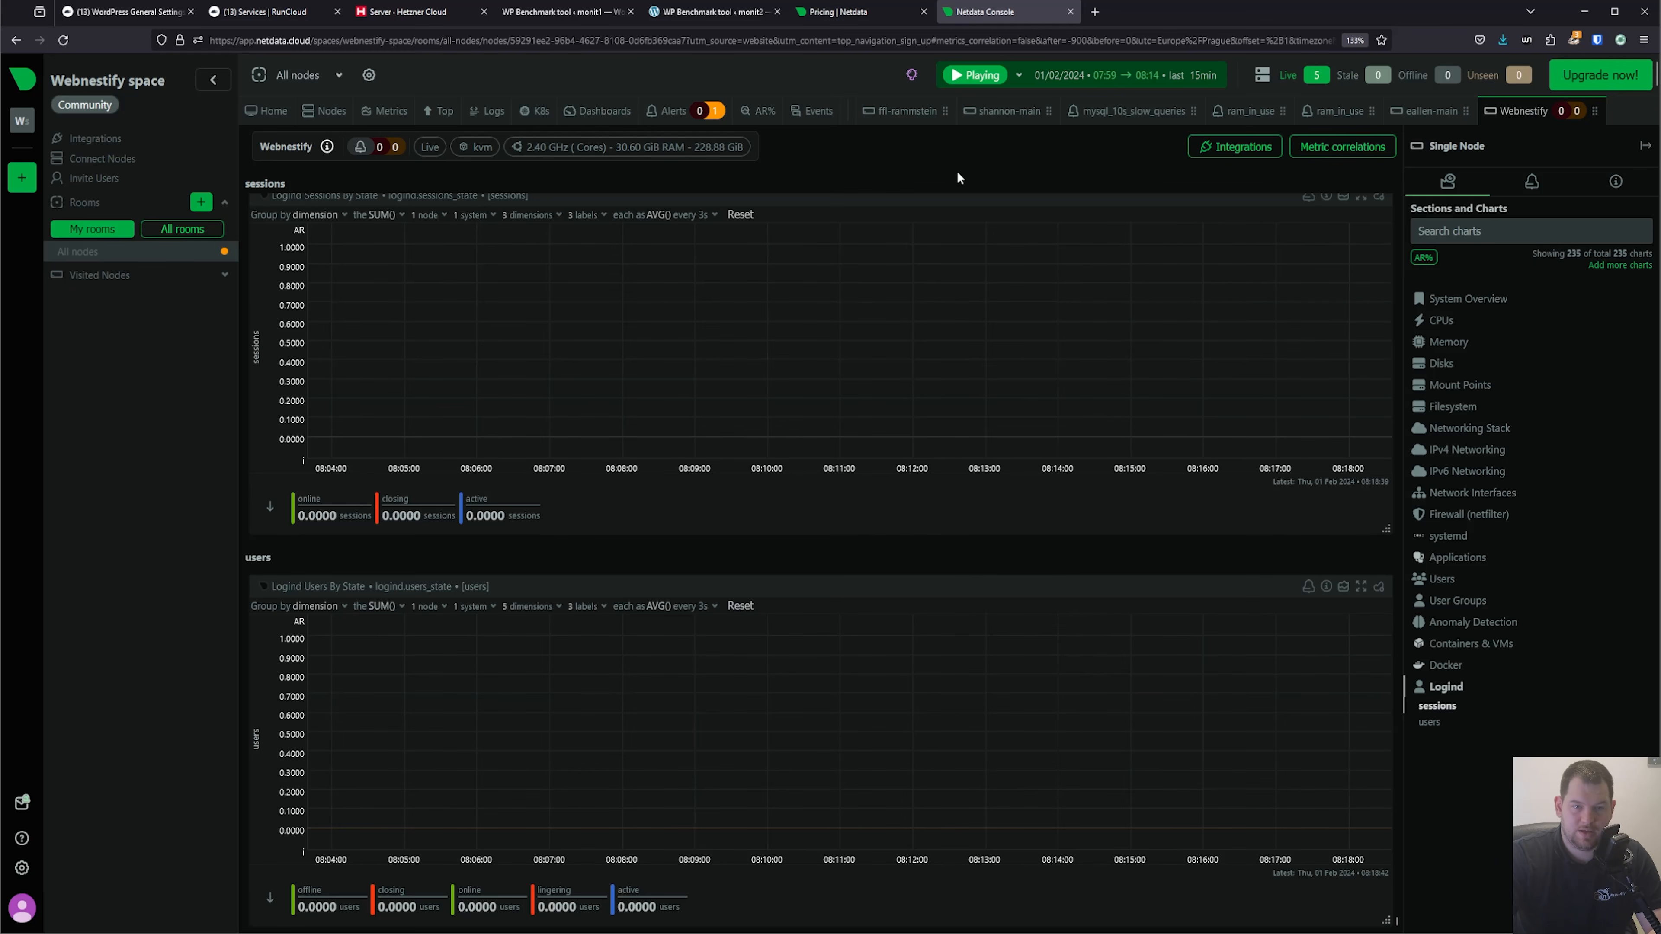
# Filter the systemd-journal logs to the all-local-system-logs source and by audit login UIDs 0 (root) and 1000, and review the other available filters.
pyautogui.click(493, 112)
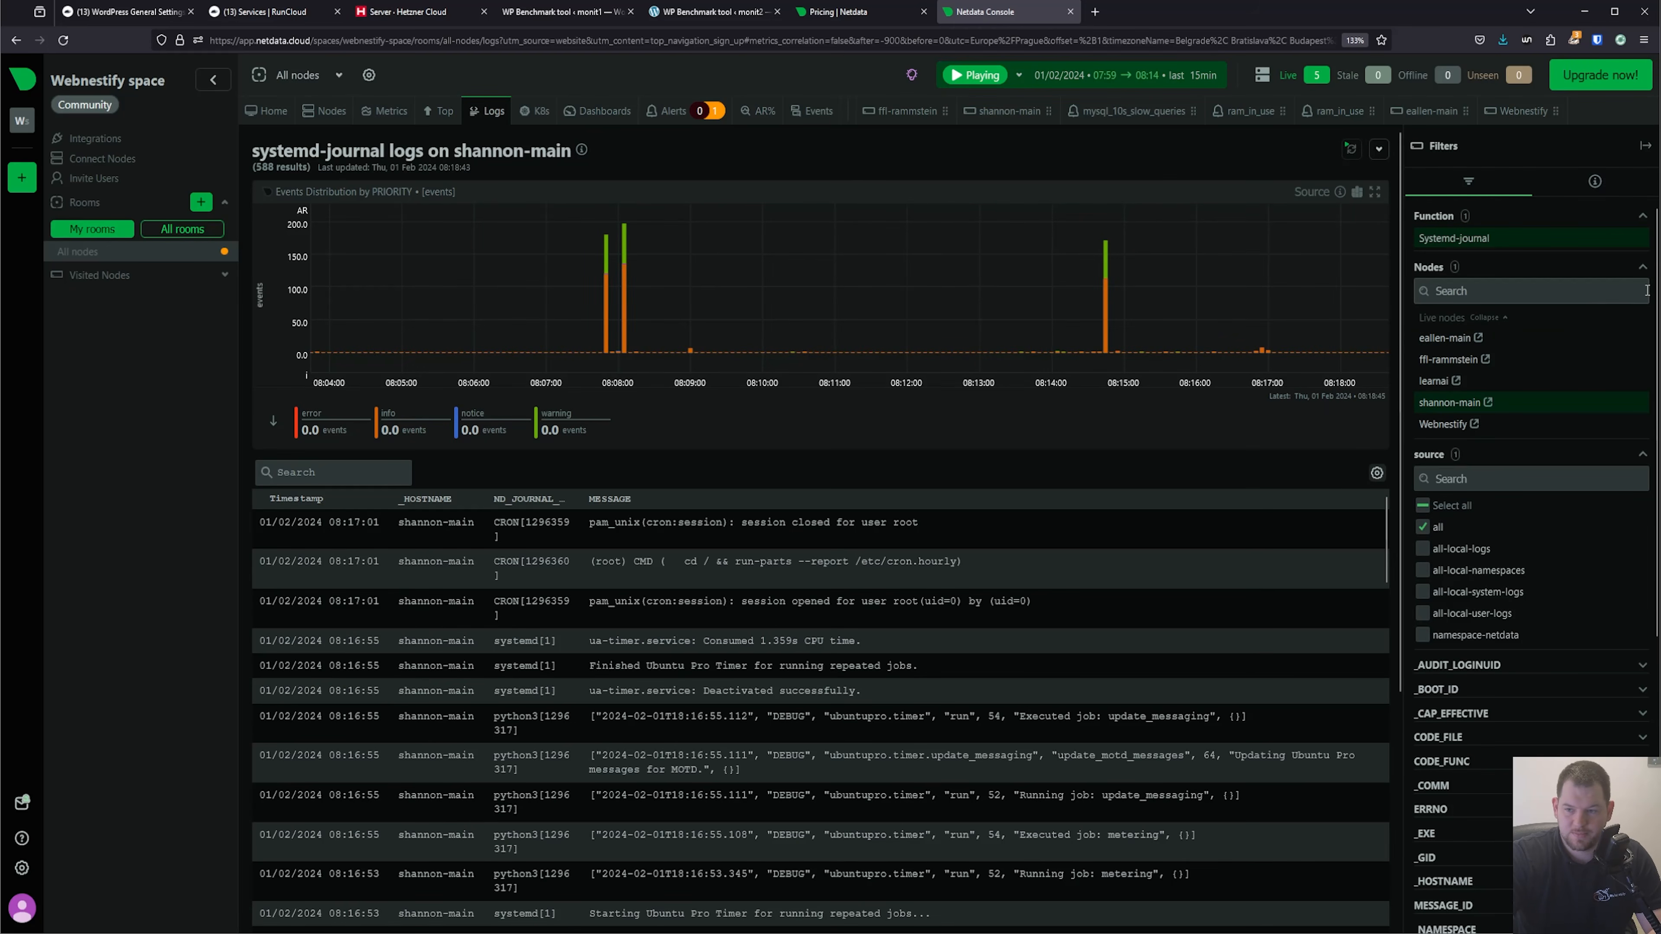
pyautogui.click(1642, 272)
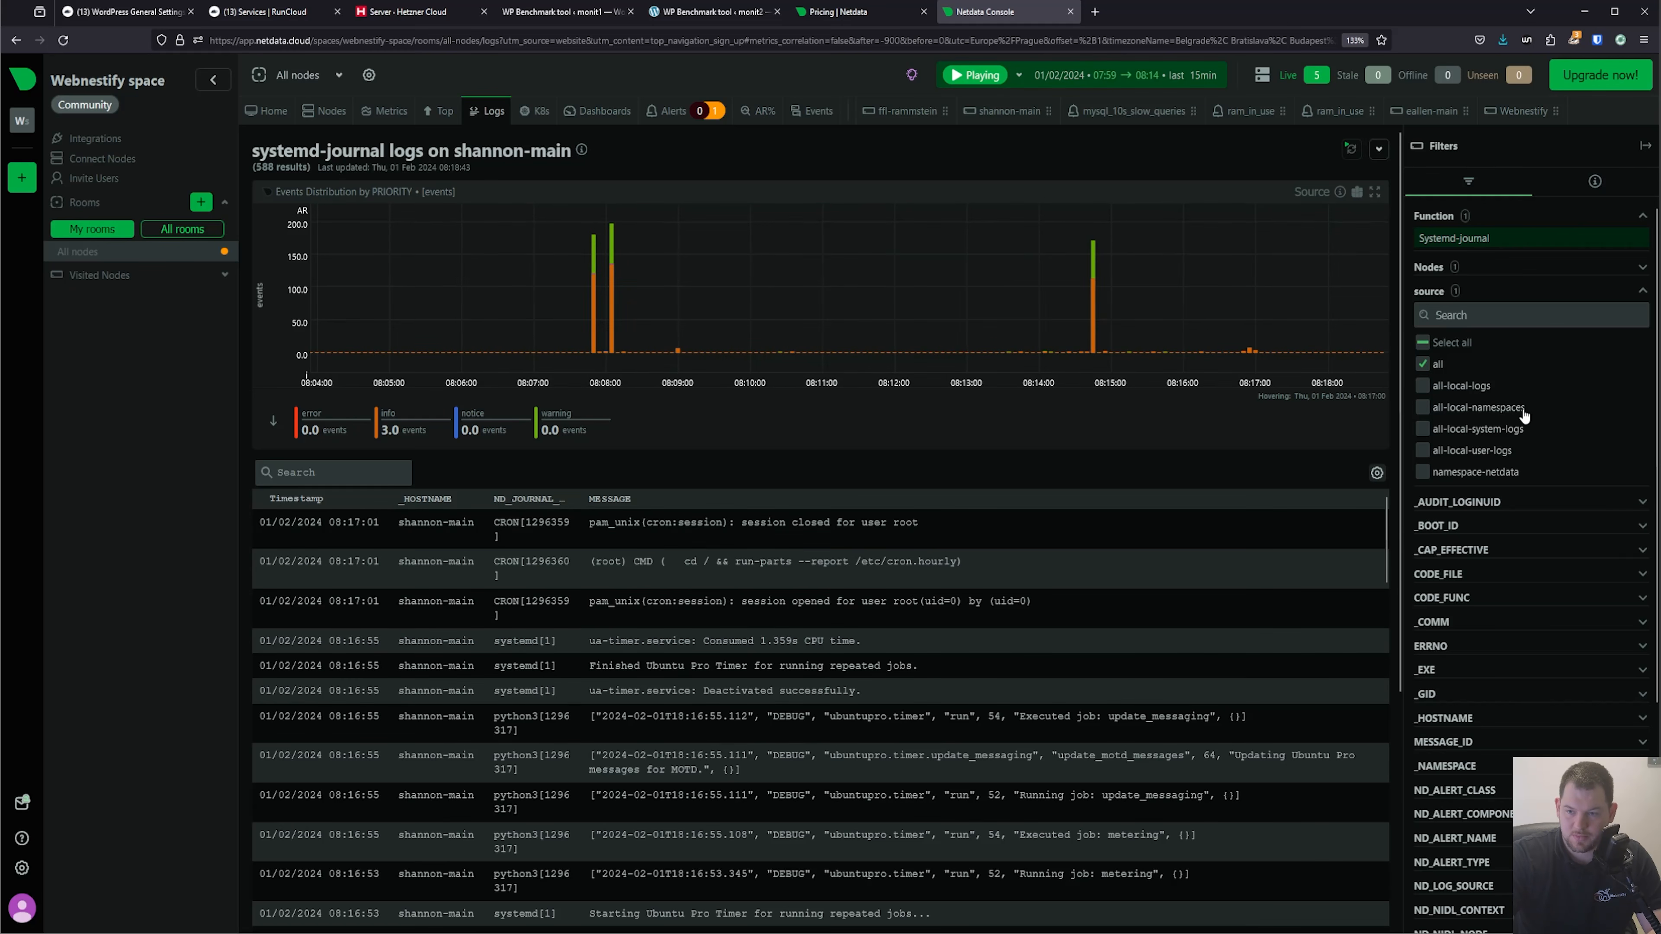
pyautogui.click(1424, 429)
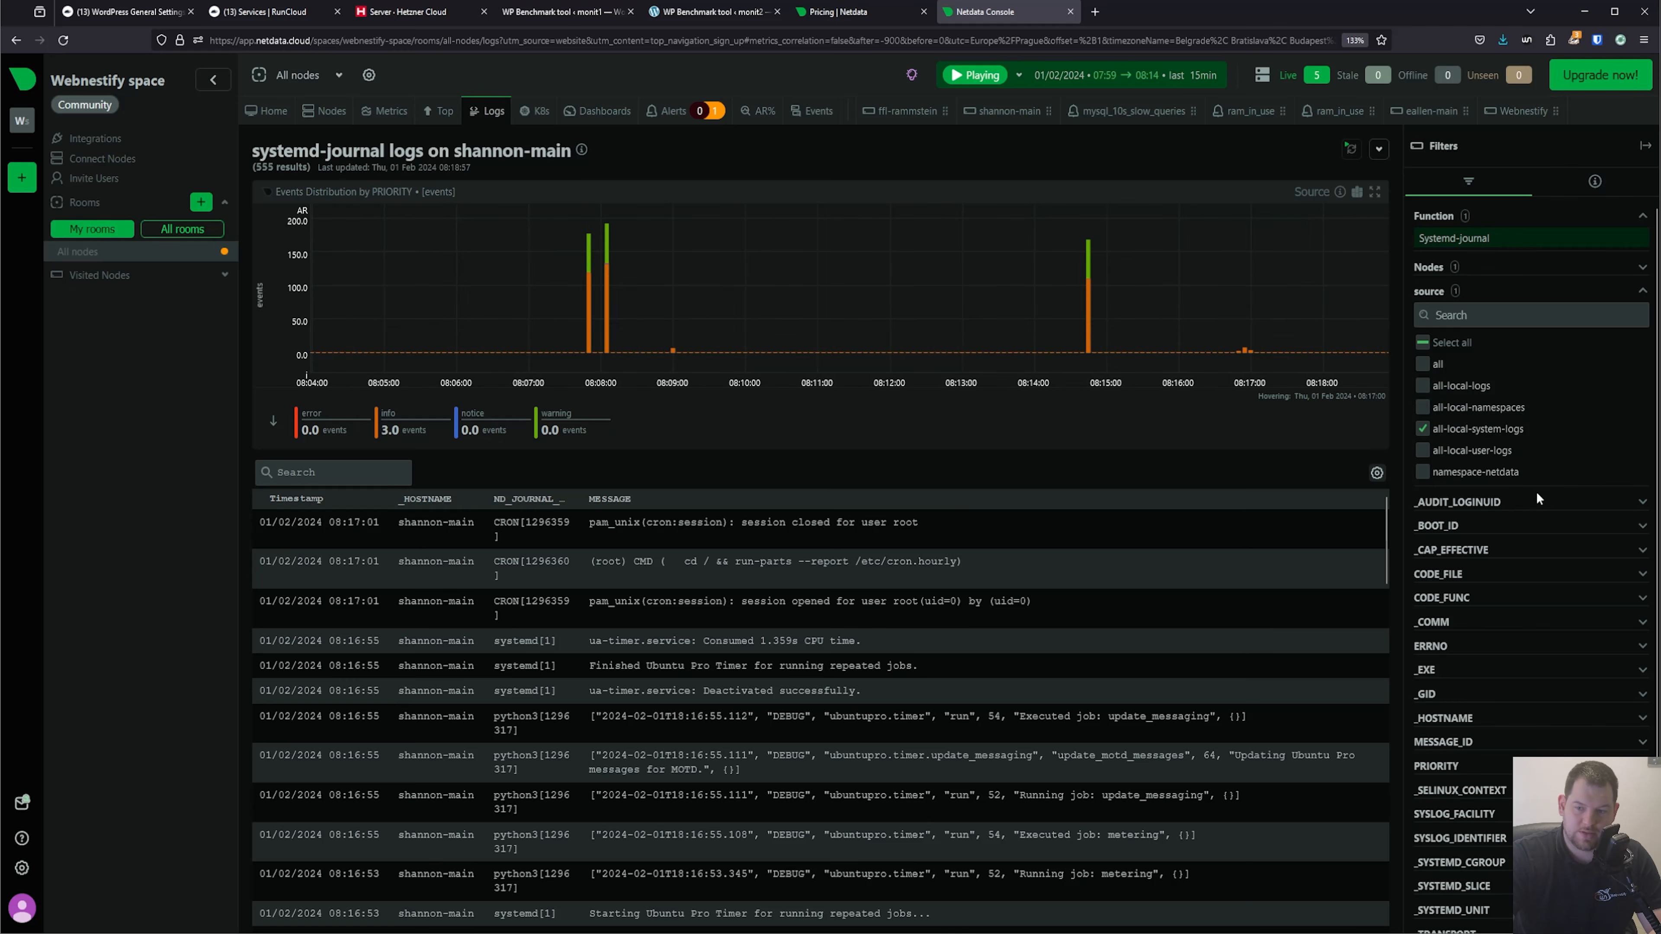
pyautogui.click(1522, 511)
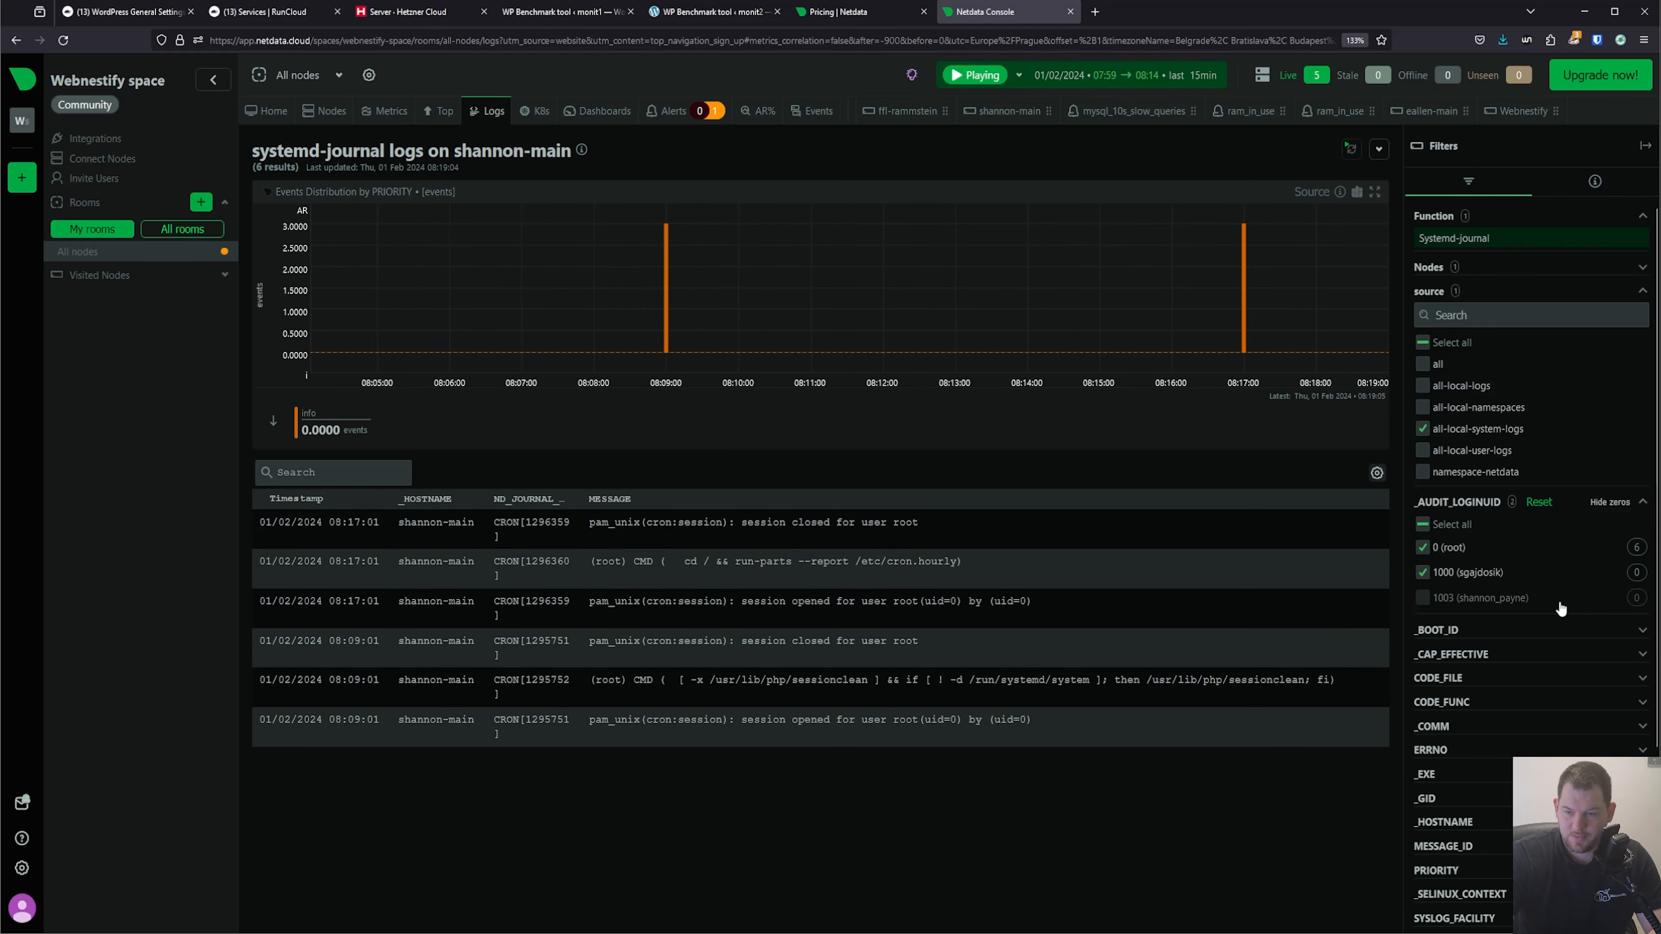
pyautogui.doubleClick(1443, 573)
pyautogui.click(1451, 504)
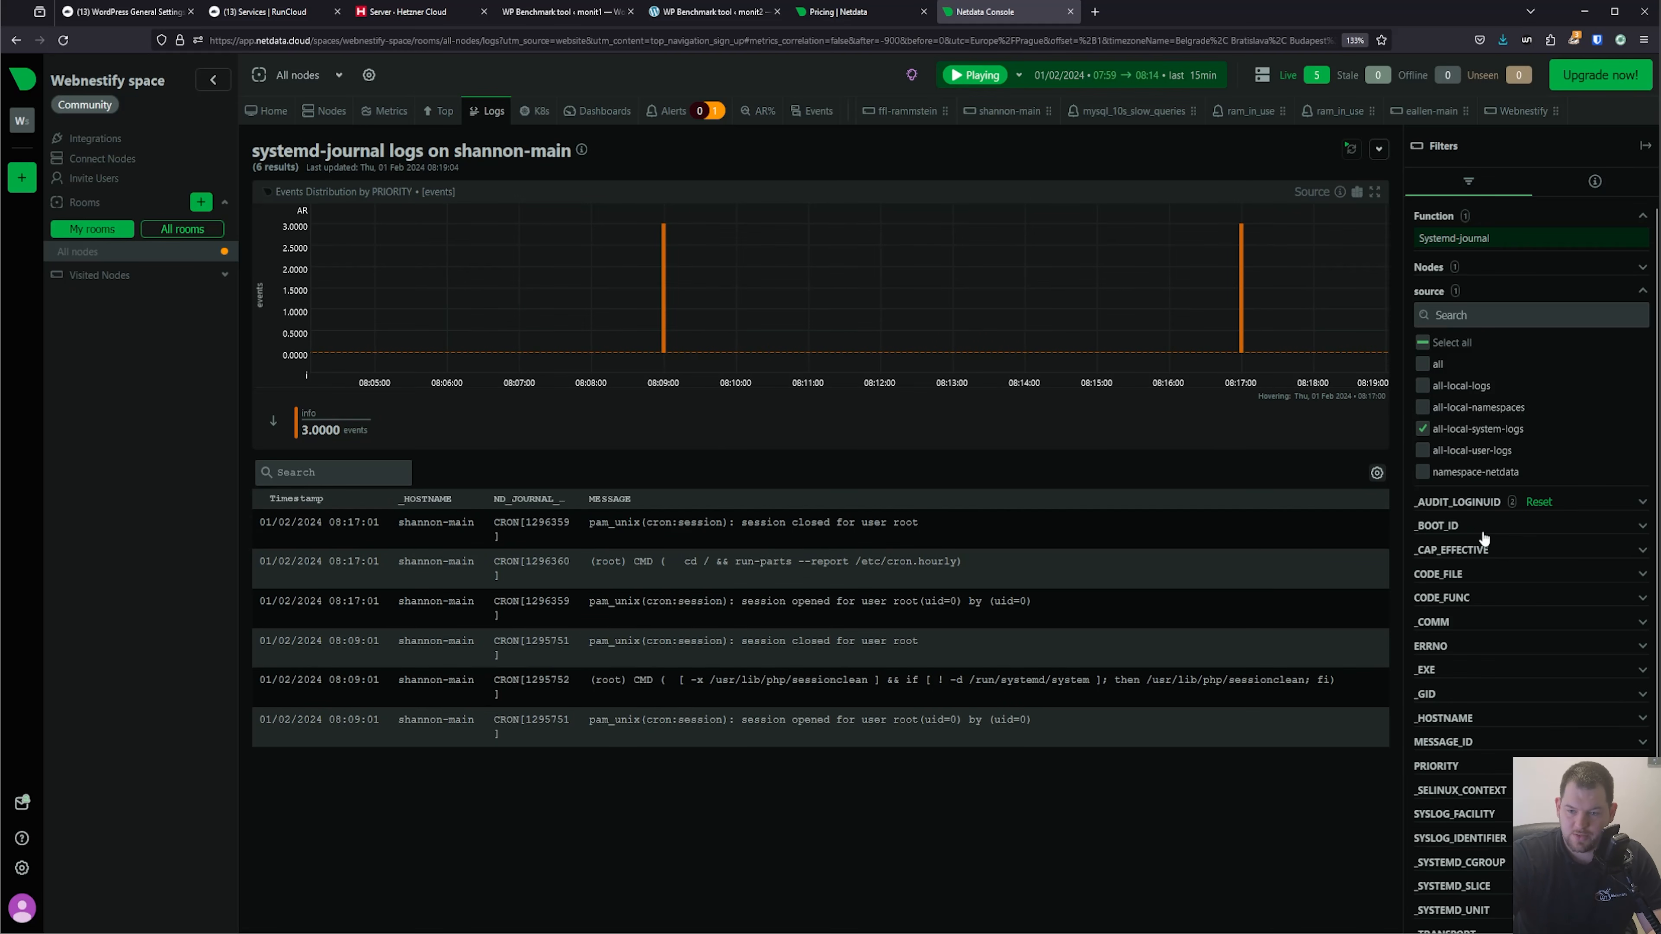
pyautogui.scroll(-3, 1517, 622)
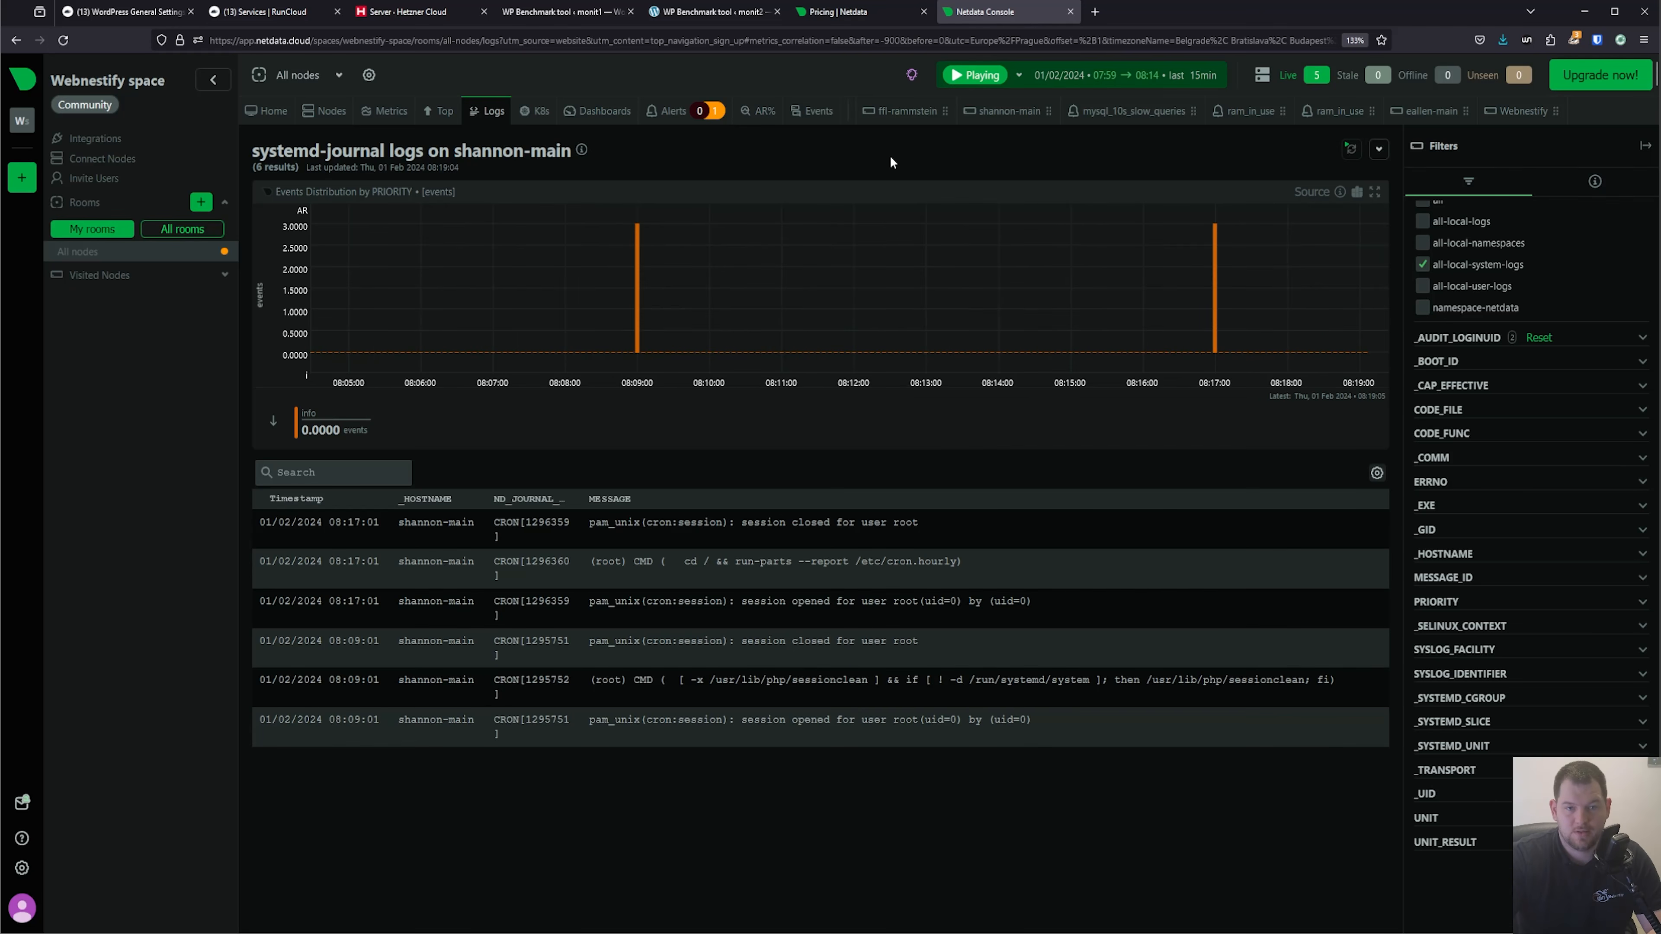
# Examine the running processes and the combined CPU, load, disk and MySQL metrics across all nodes.
pyautogui.click(439, 113)
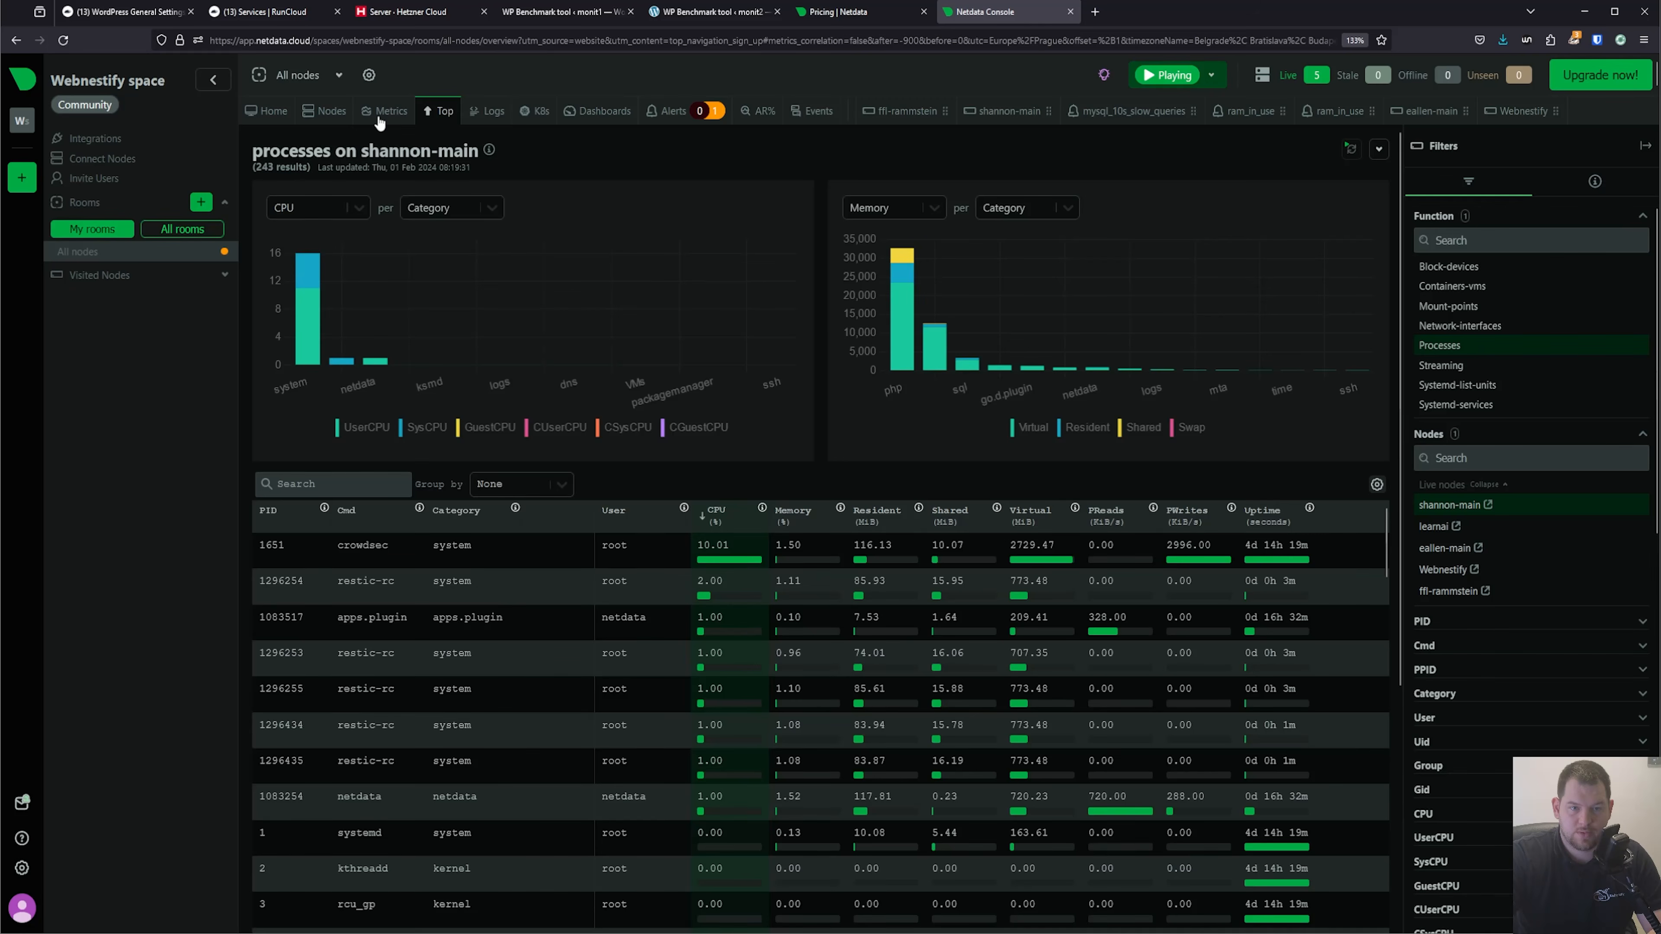
pyautogui.click(390, 113)
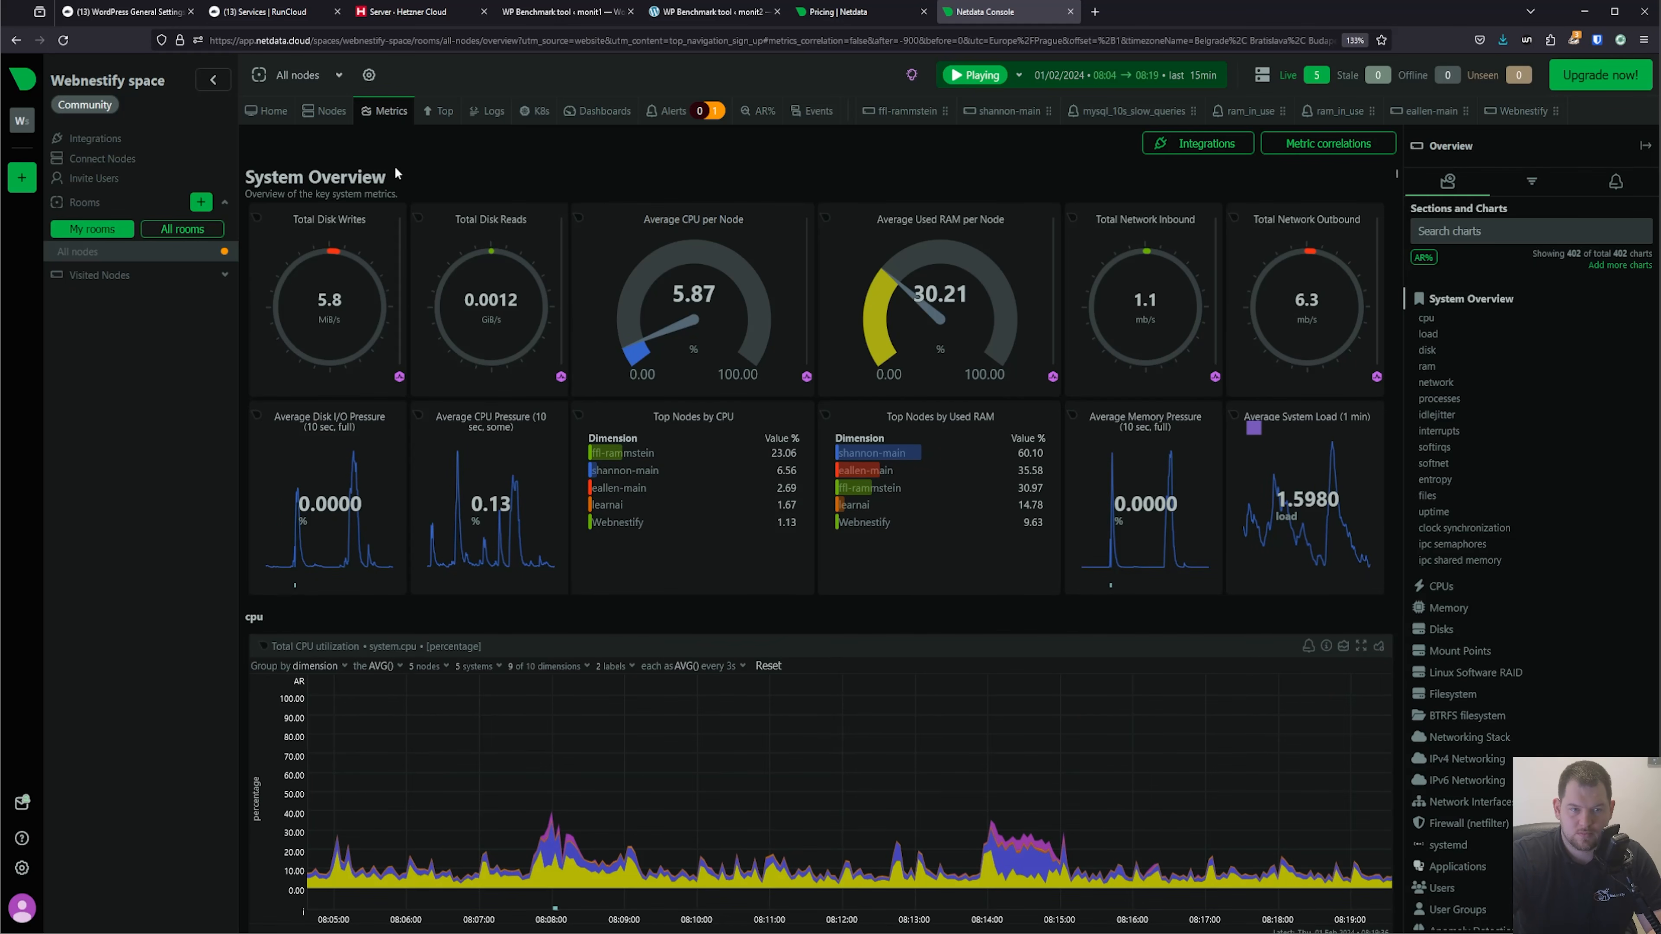
pyautogui.scroll(-10, 707, 383)
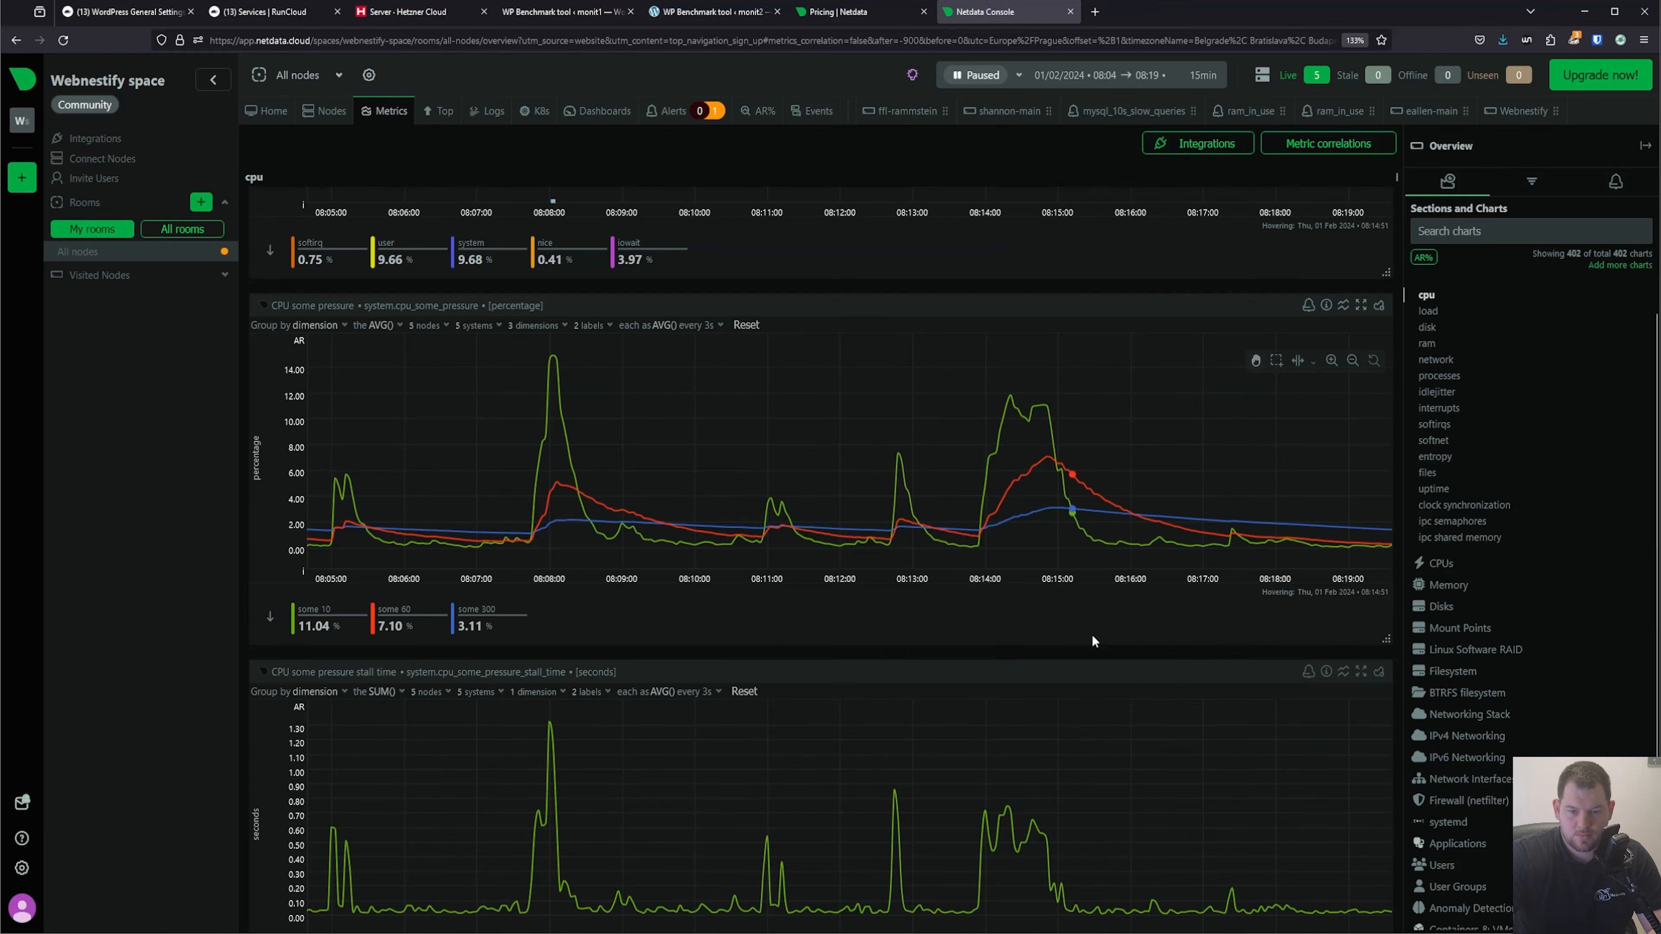
pyautogui.scroll(-10, 1092, 634)
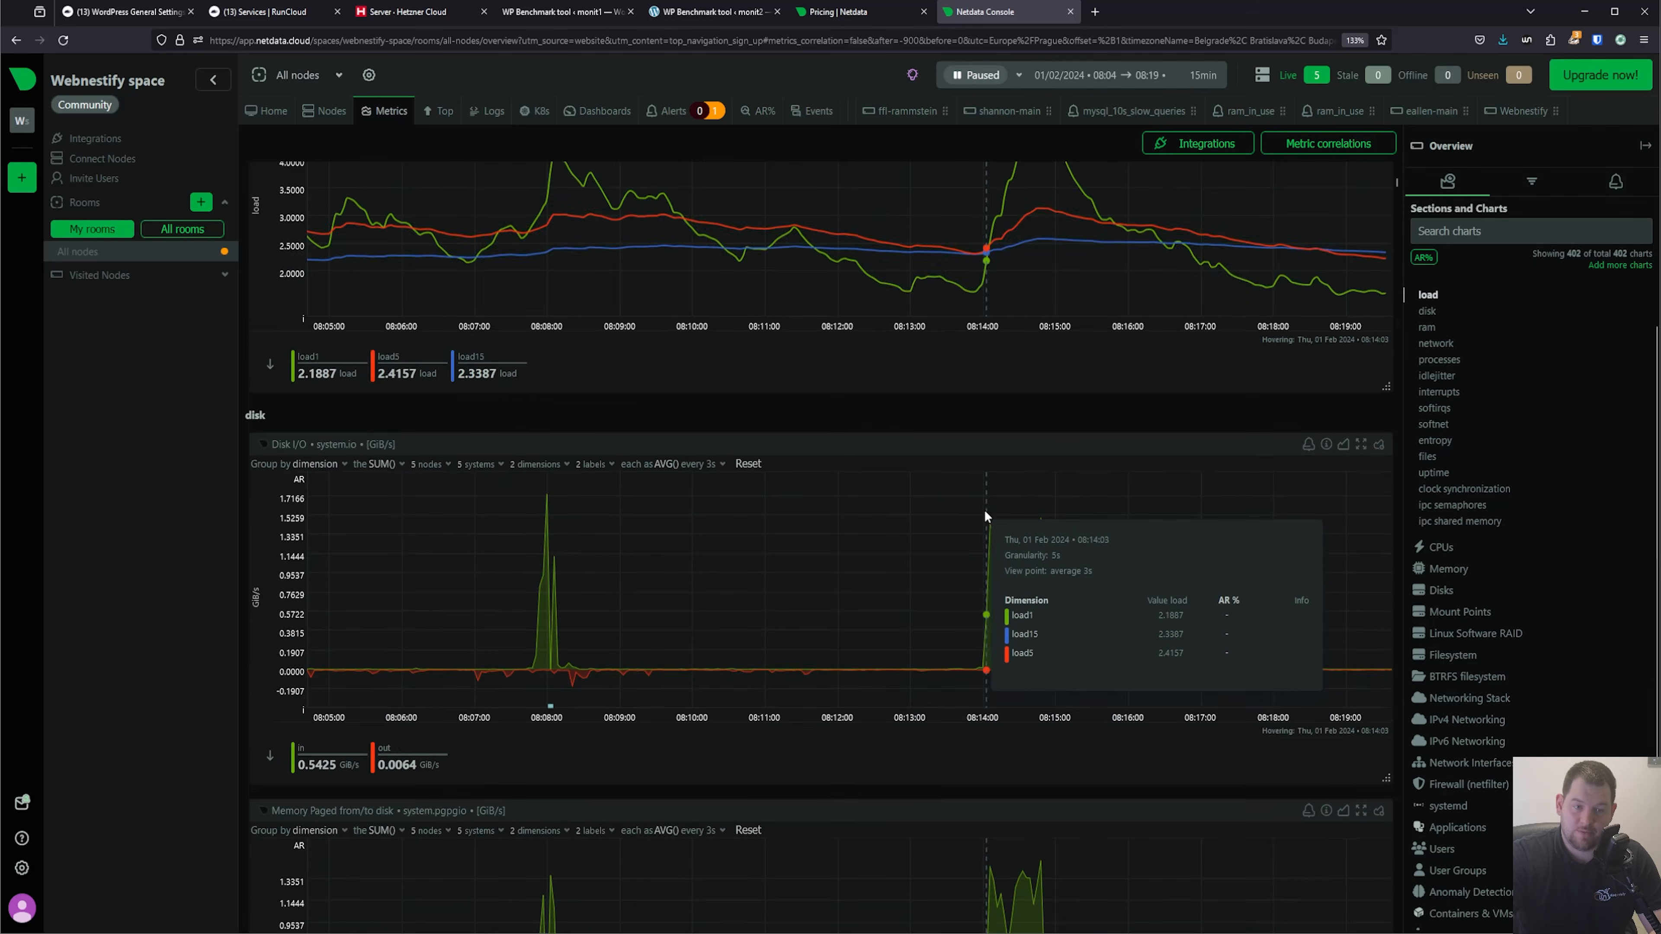
pyautogui.scroll(-2, 986, 515)
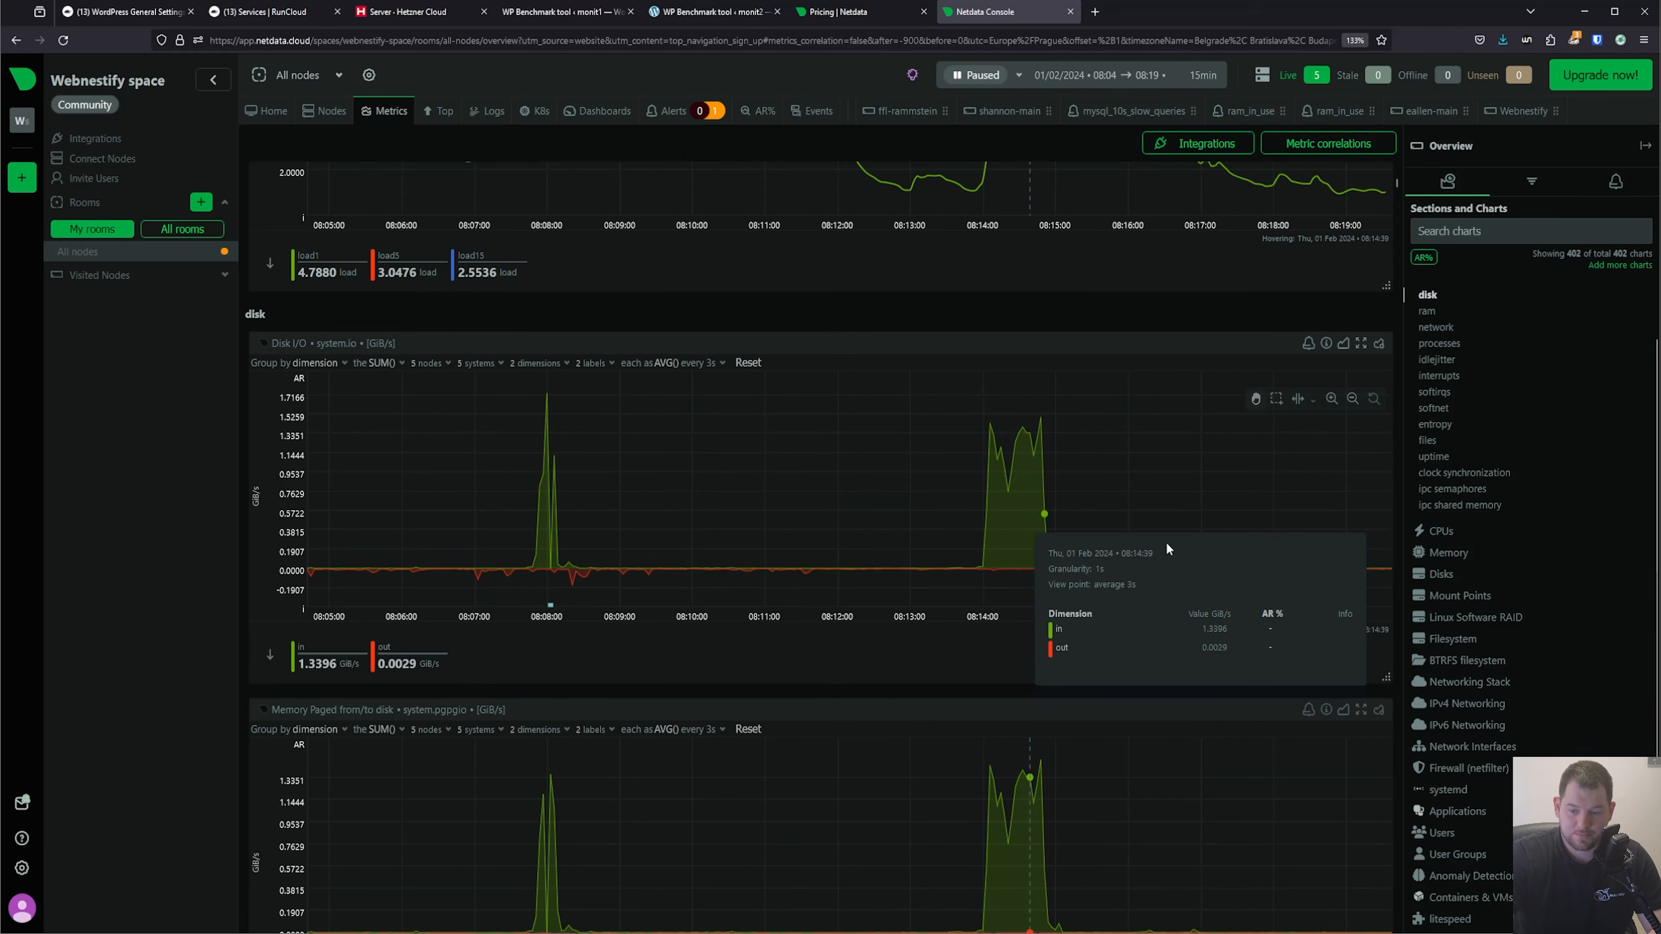
pyautogui.scroll(-3, 1553, 668)
pyautogui.click(1450, 881)
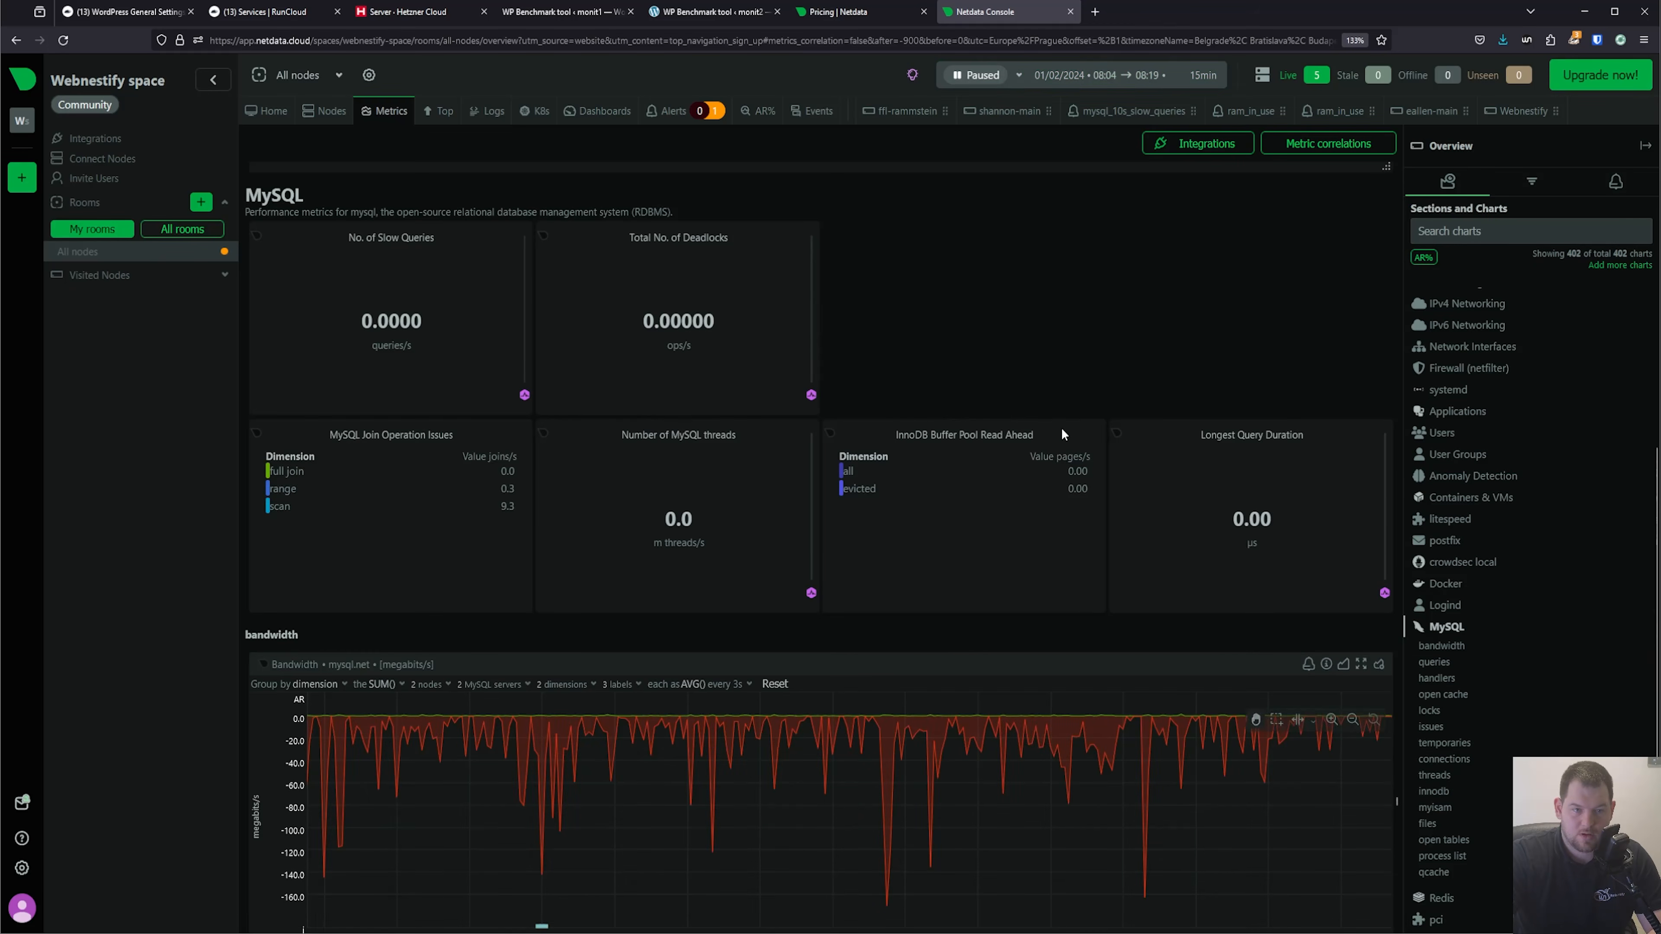
pyautogui.scroll(-5, 1155, 333)
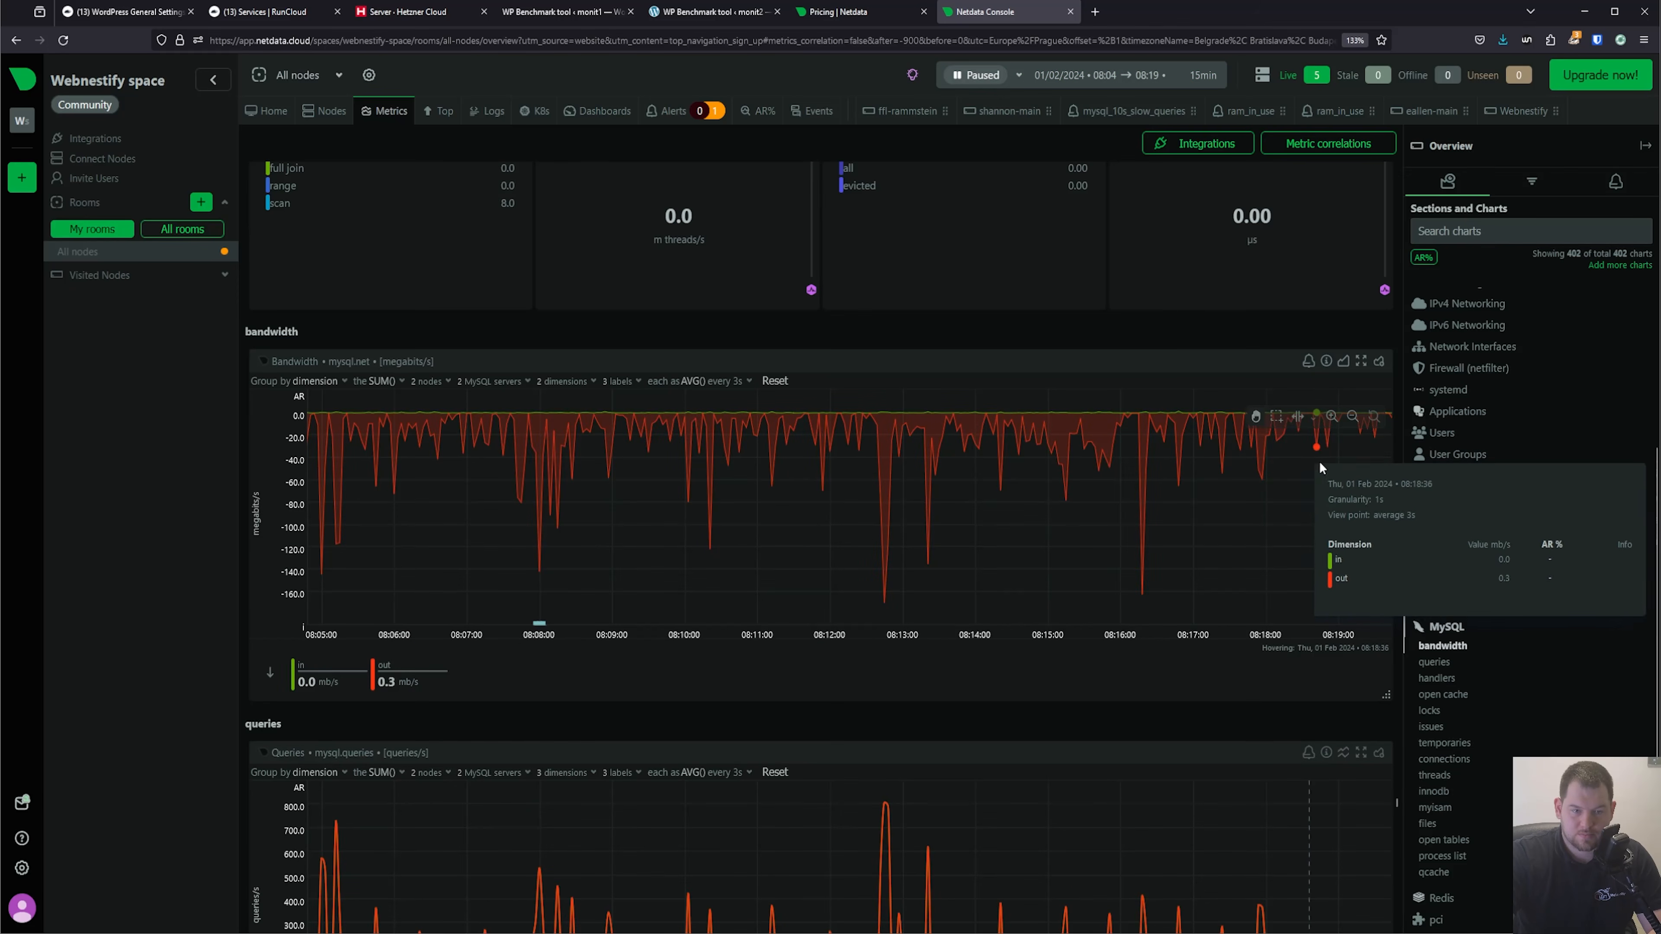
# Examine the combined MySQL bandwidth, queries, queries by type and handlers charts across all nodes.
pyautogui.scroll(-5, 960, 474)
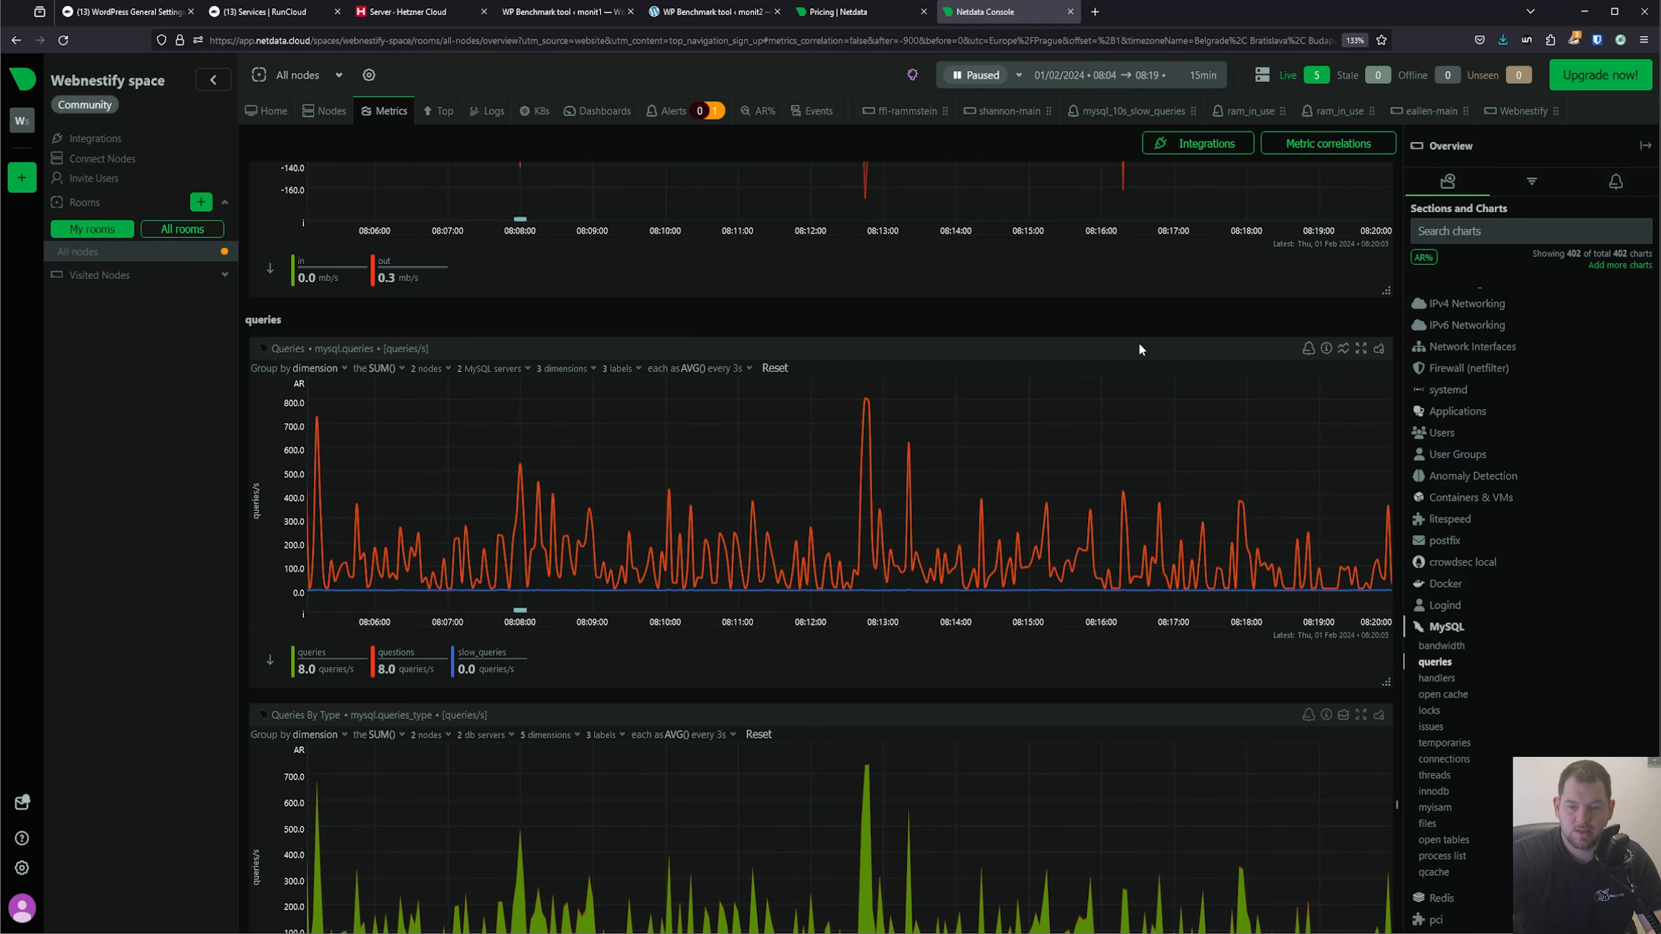
pyautogui.scroll(-5, 1138, 343)
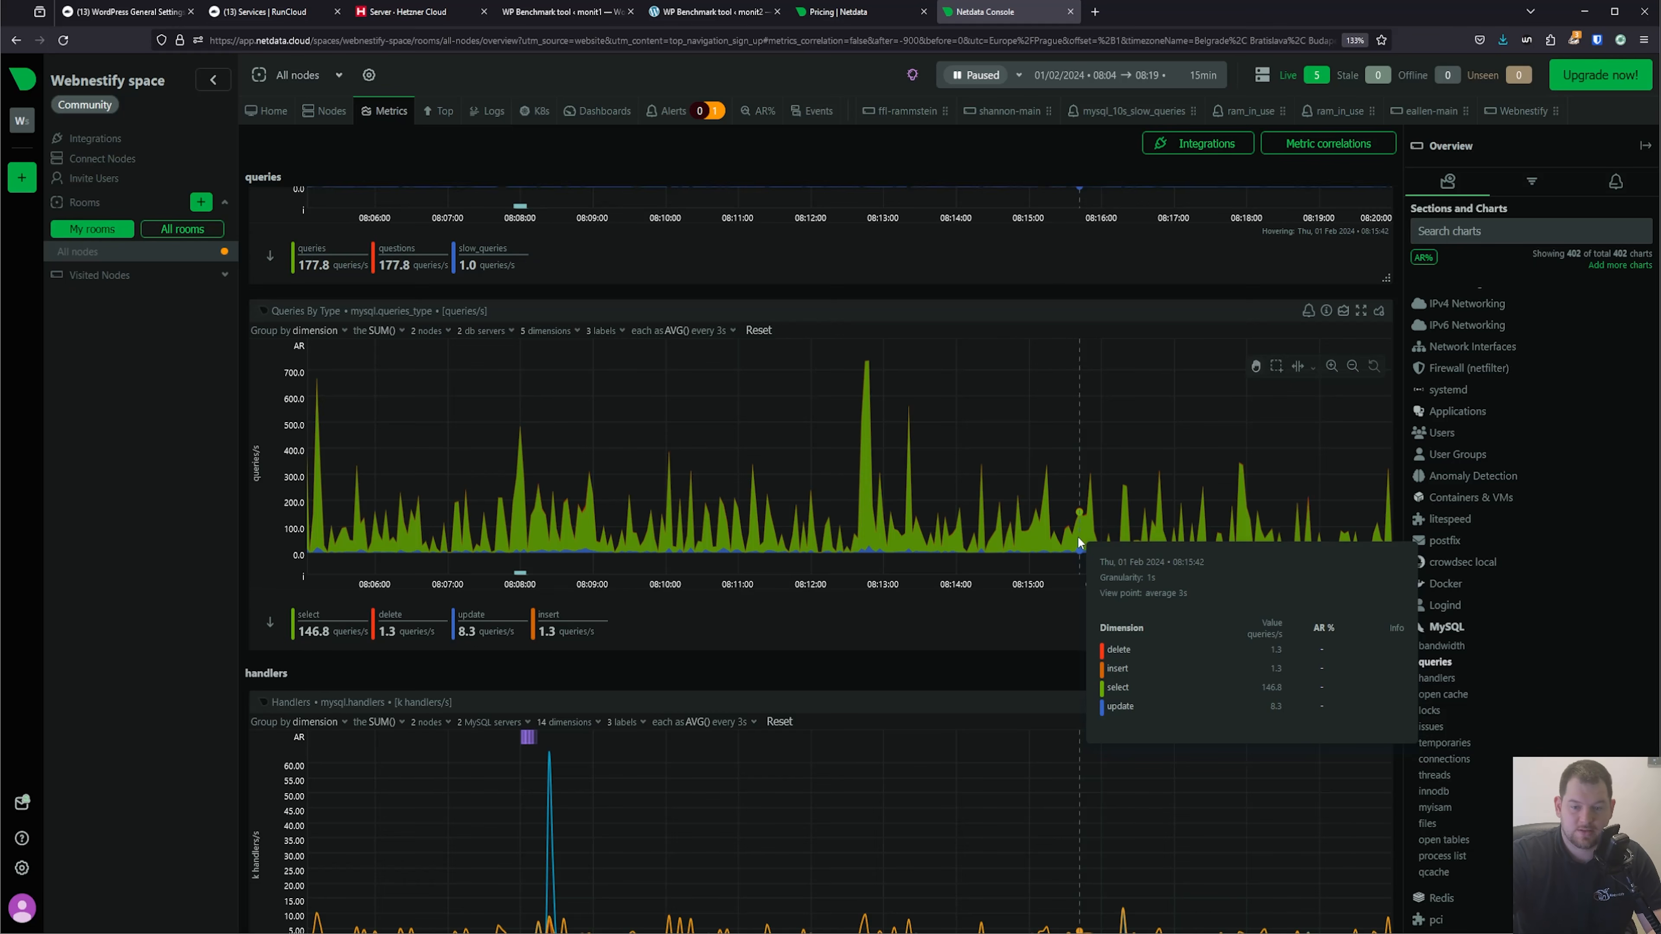
pyautogui.scroll(-5, 1072, 543)
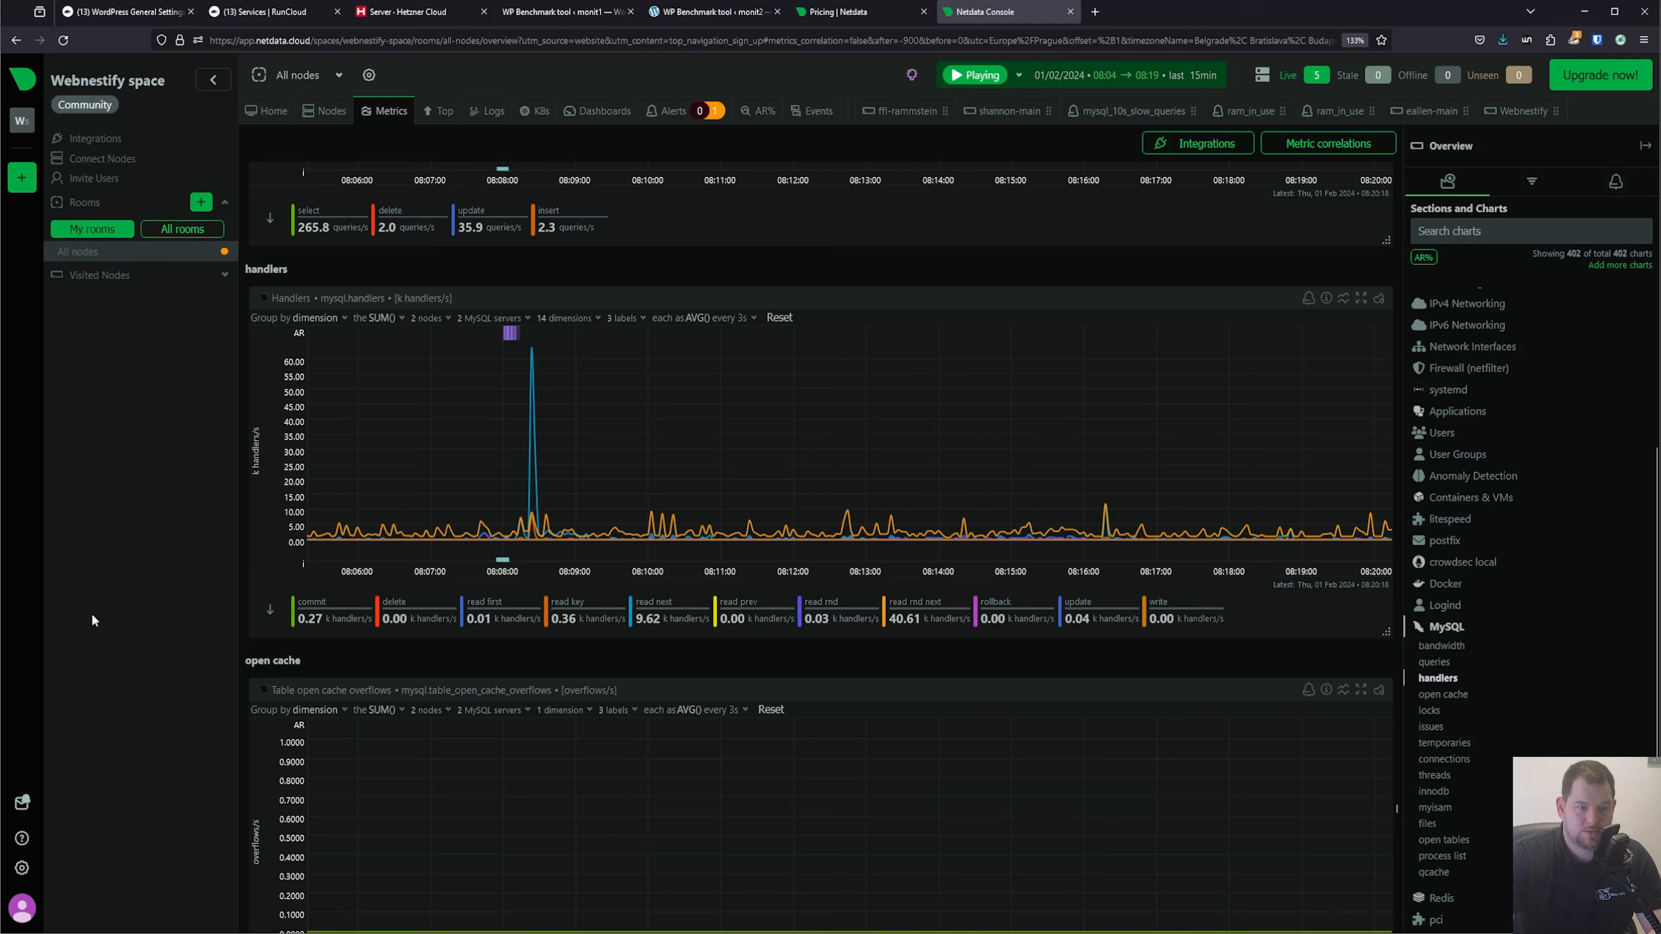
# Sign out of Netdata Cloud and open the sign-up page from the Netdata website's pricing page.
pyautogui.click(22, 907)
pyautogui.click(84, 894)
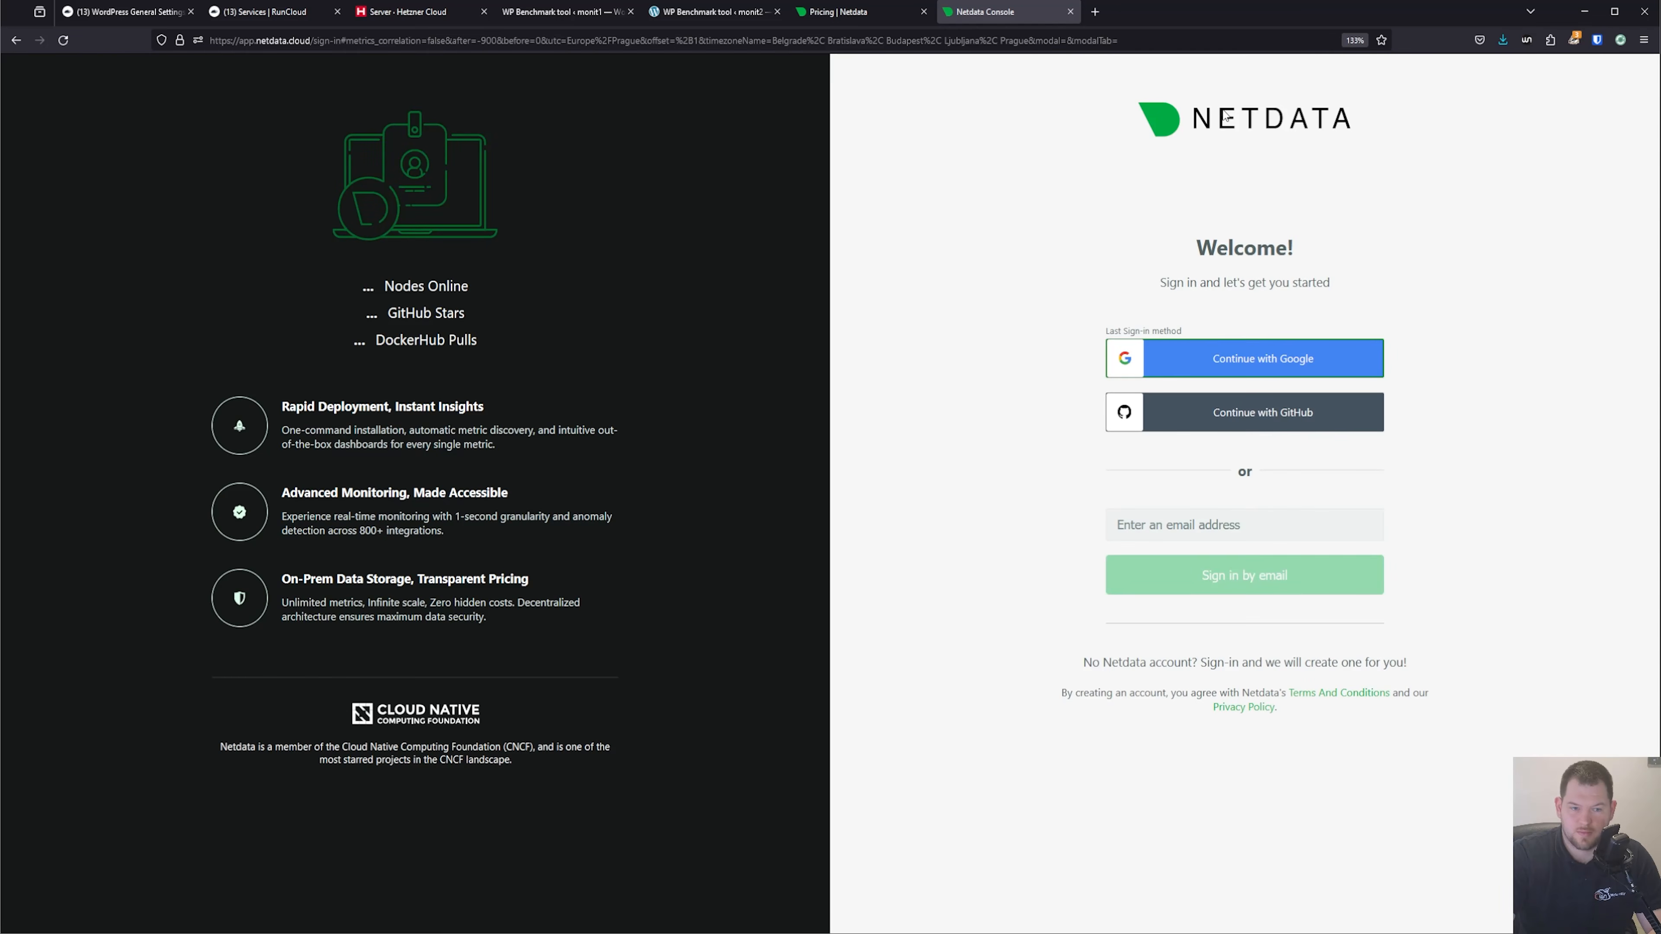
pyautogui.click(844, 12)
pyautogui.click(1339, 85)
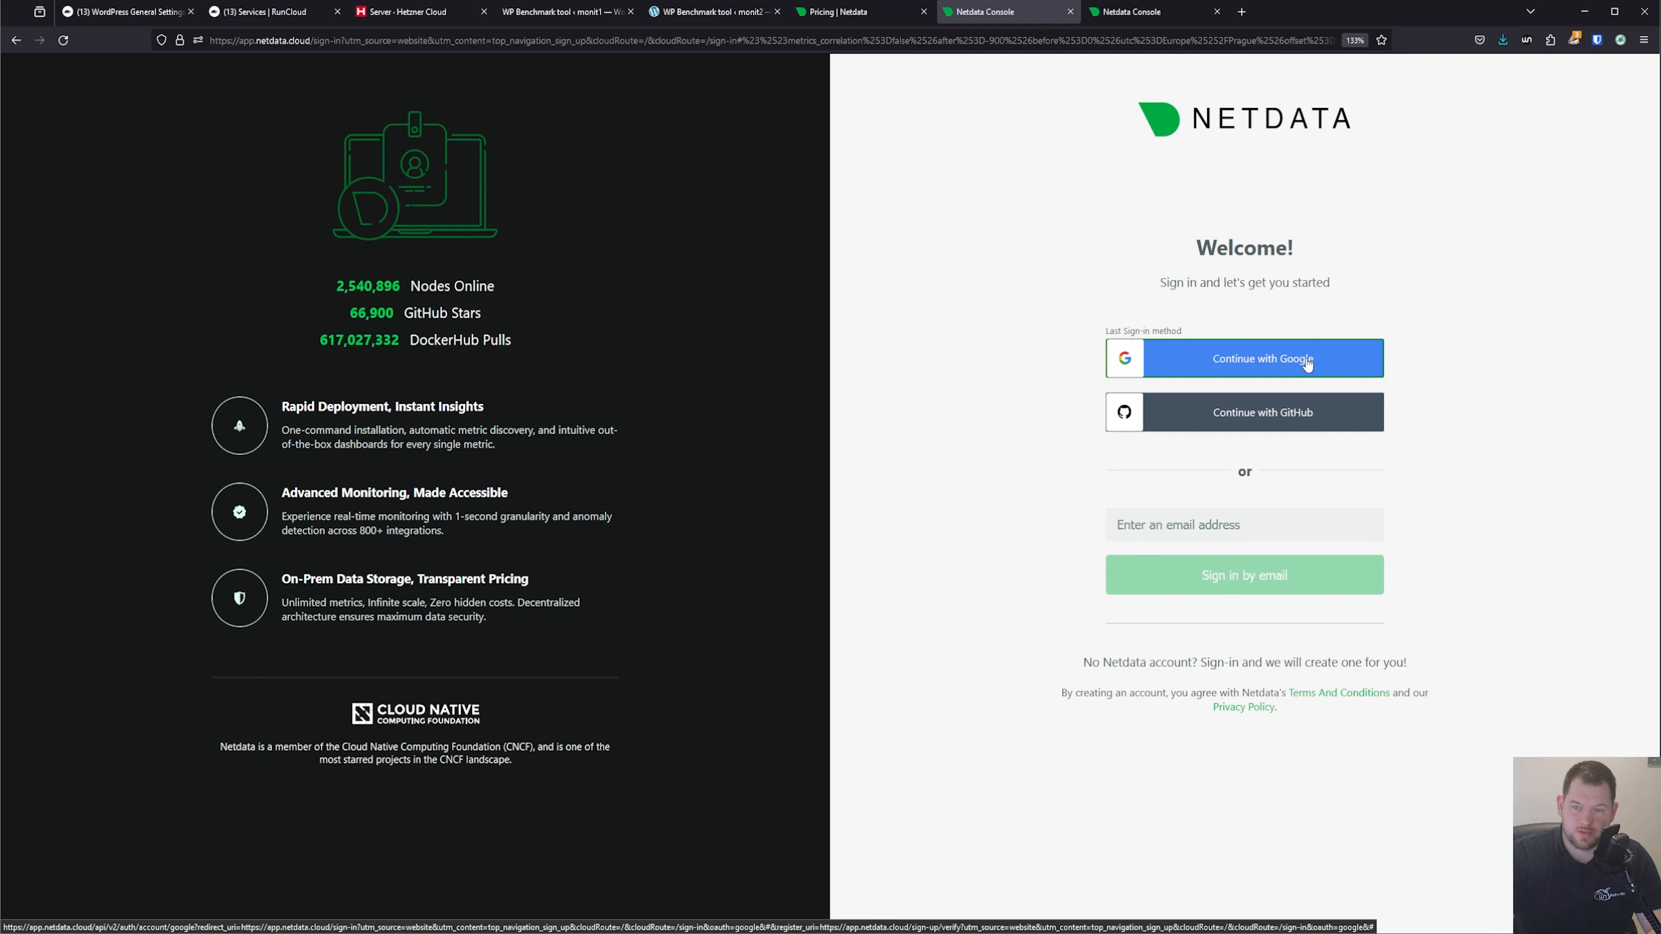
# Sign in to Netdata Cloud with the personal Google account, approve the access and accept the 30-day Netdata Business welcome offer.
pyautogui.click(1291, 362)
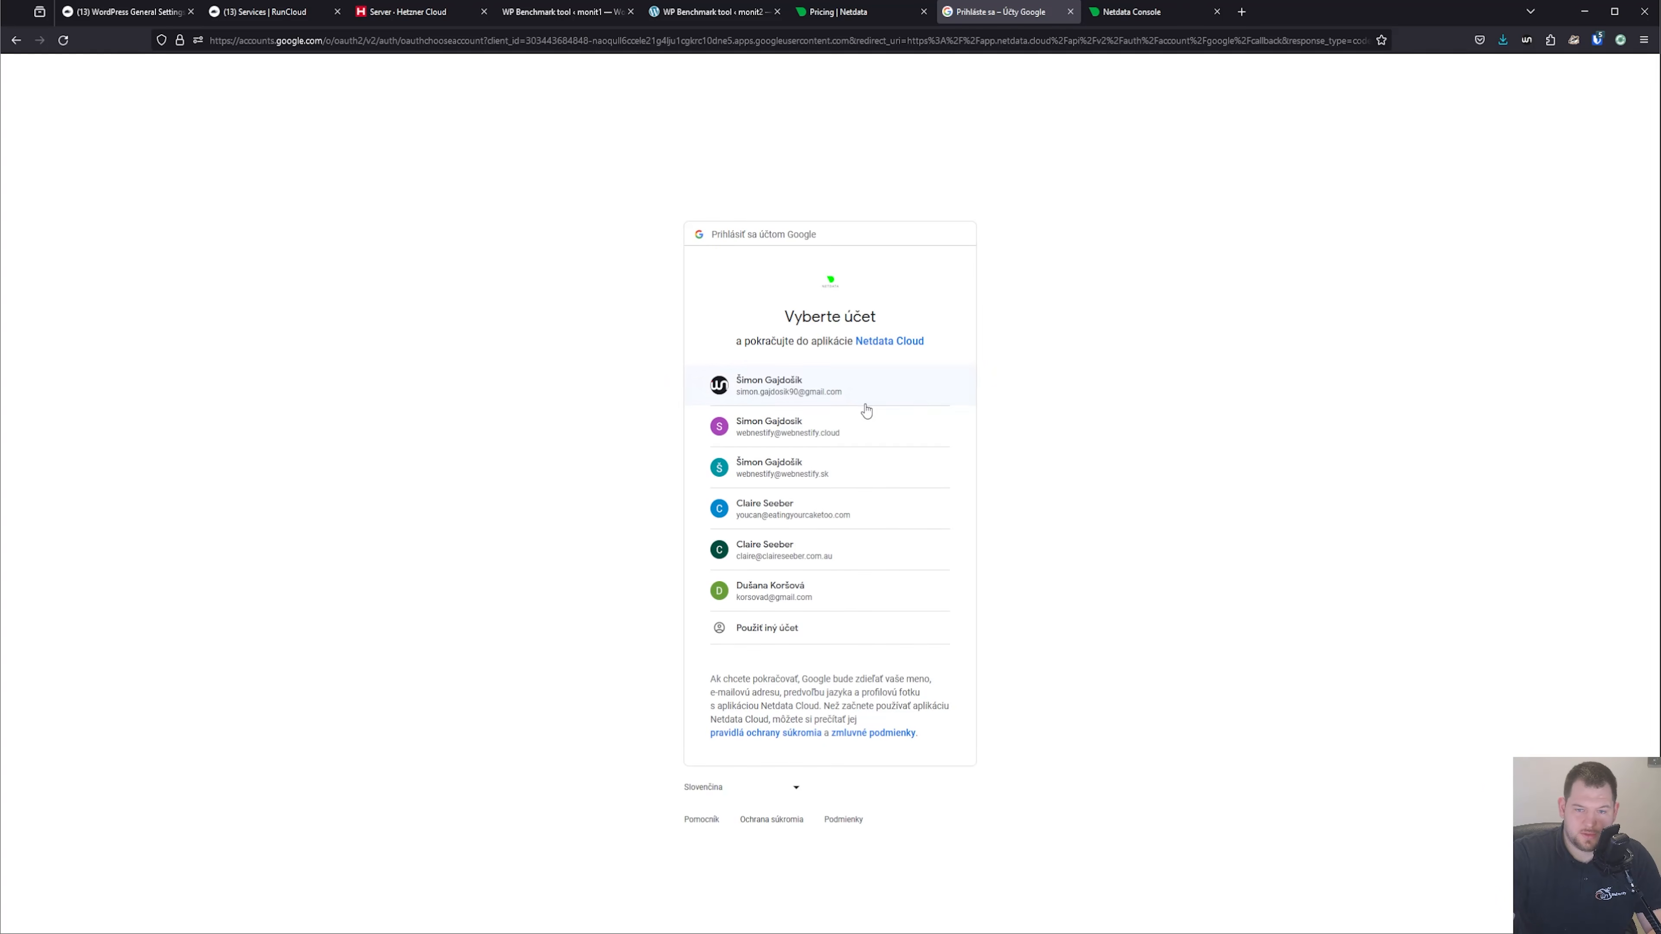
pyautogui.click(865, 405)
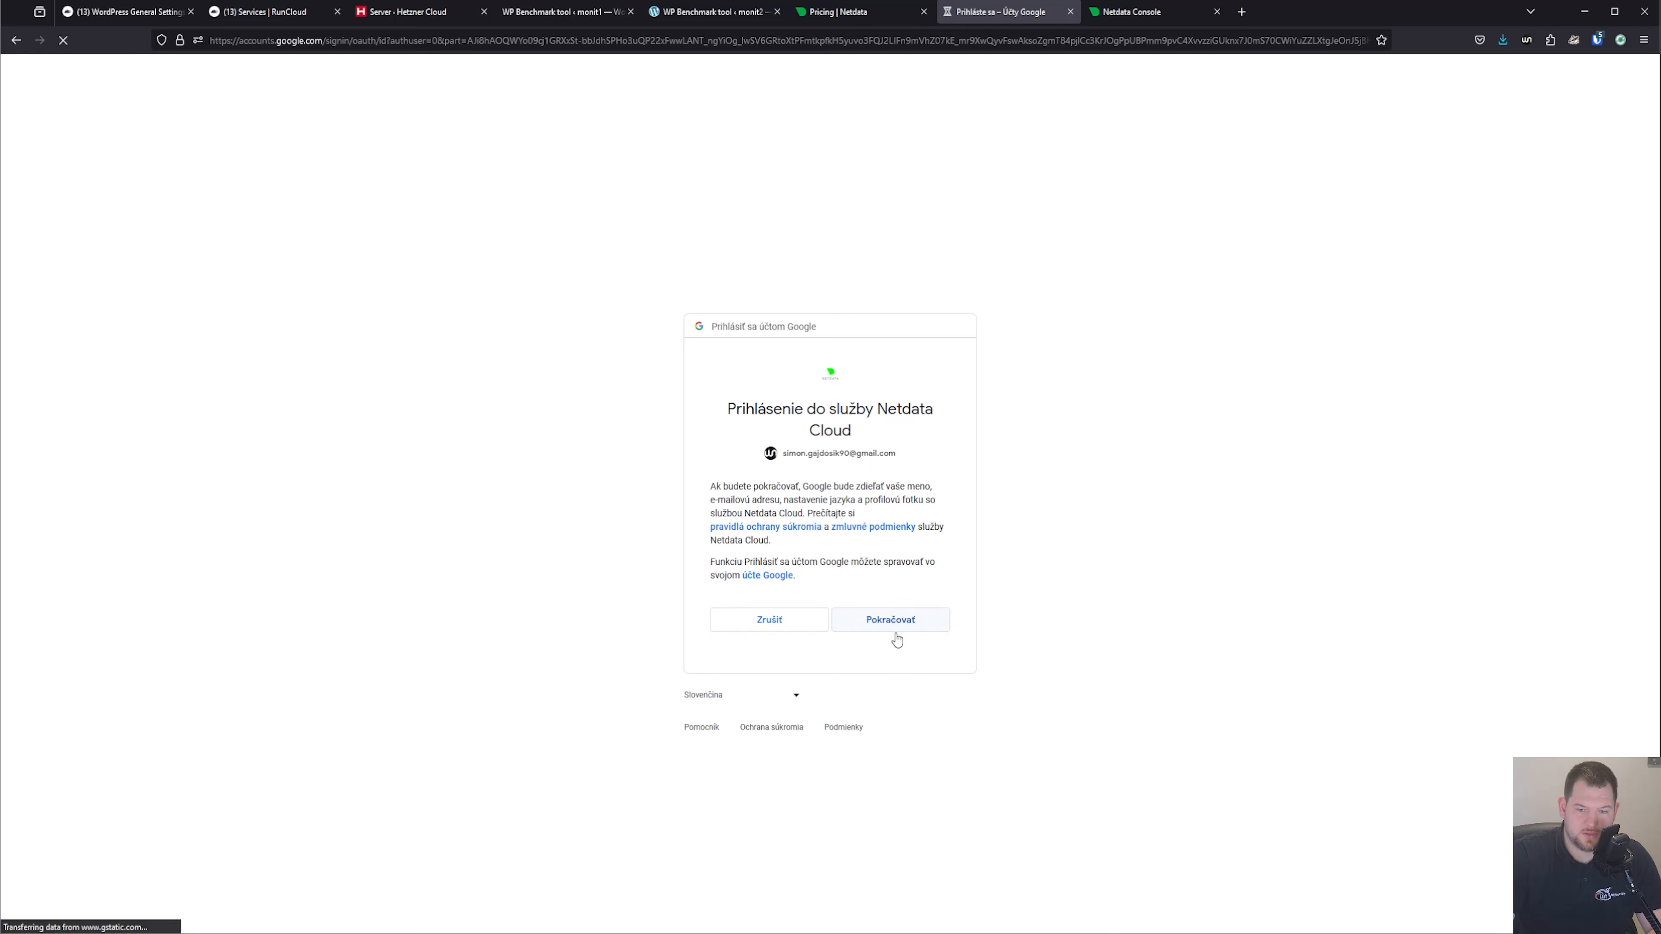
pyautogui.click(893, 628)
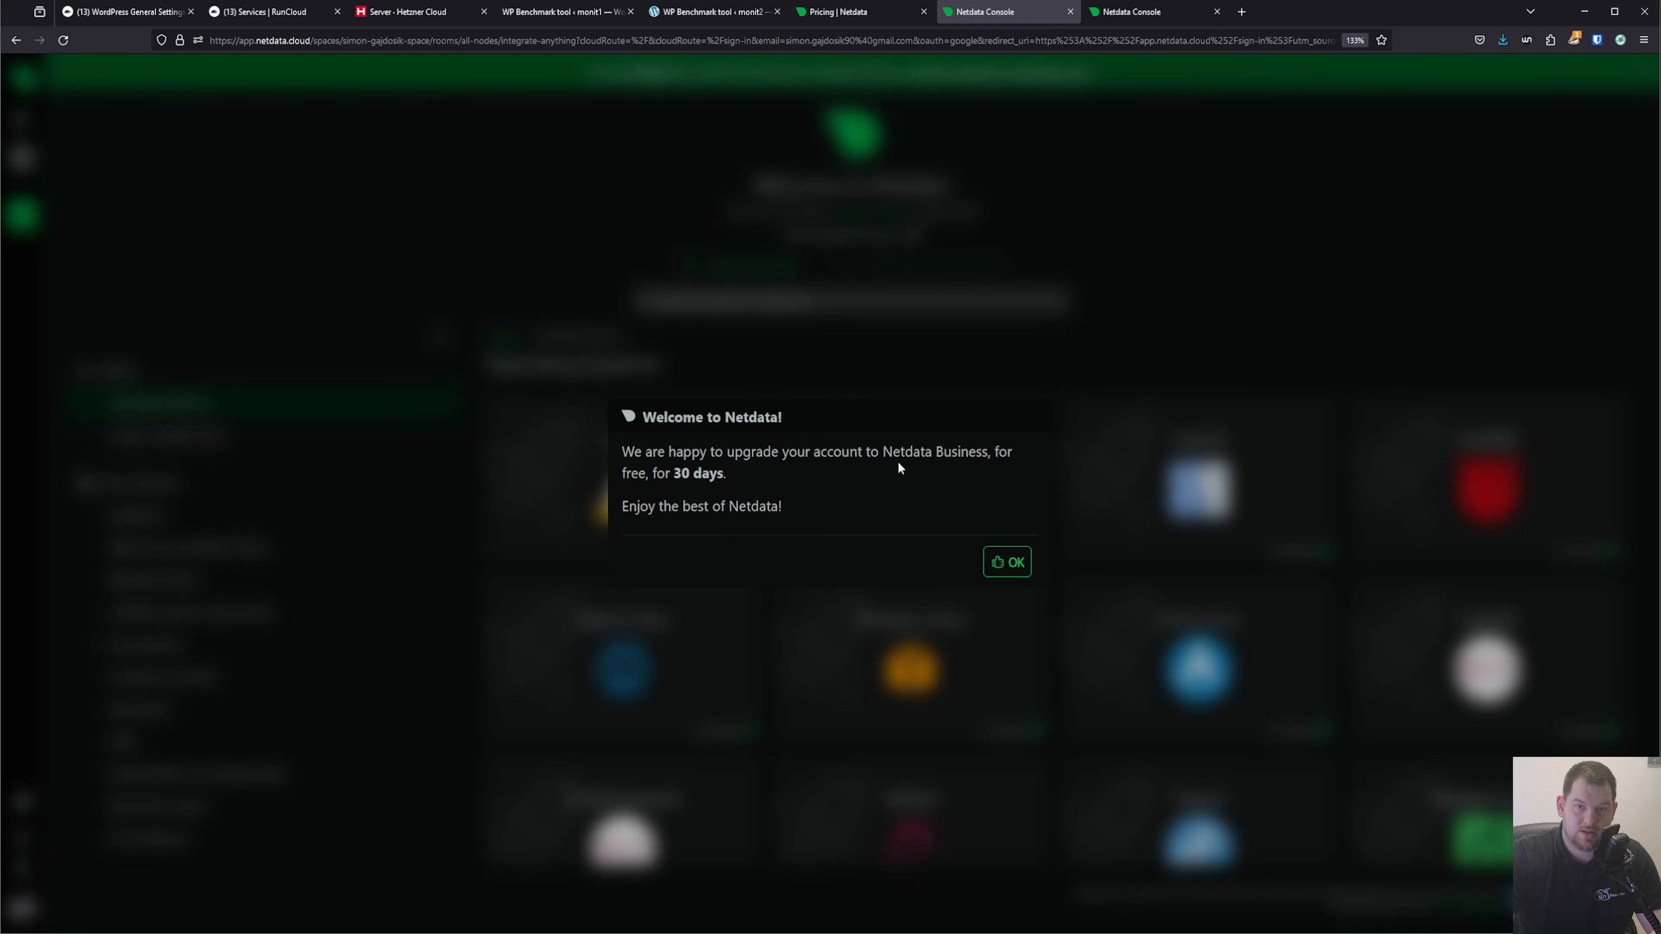
pyautogui.click(1007, 562)
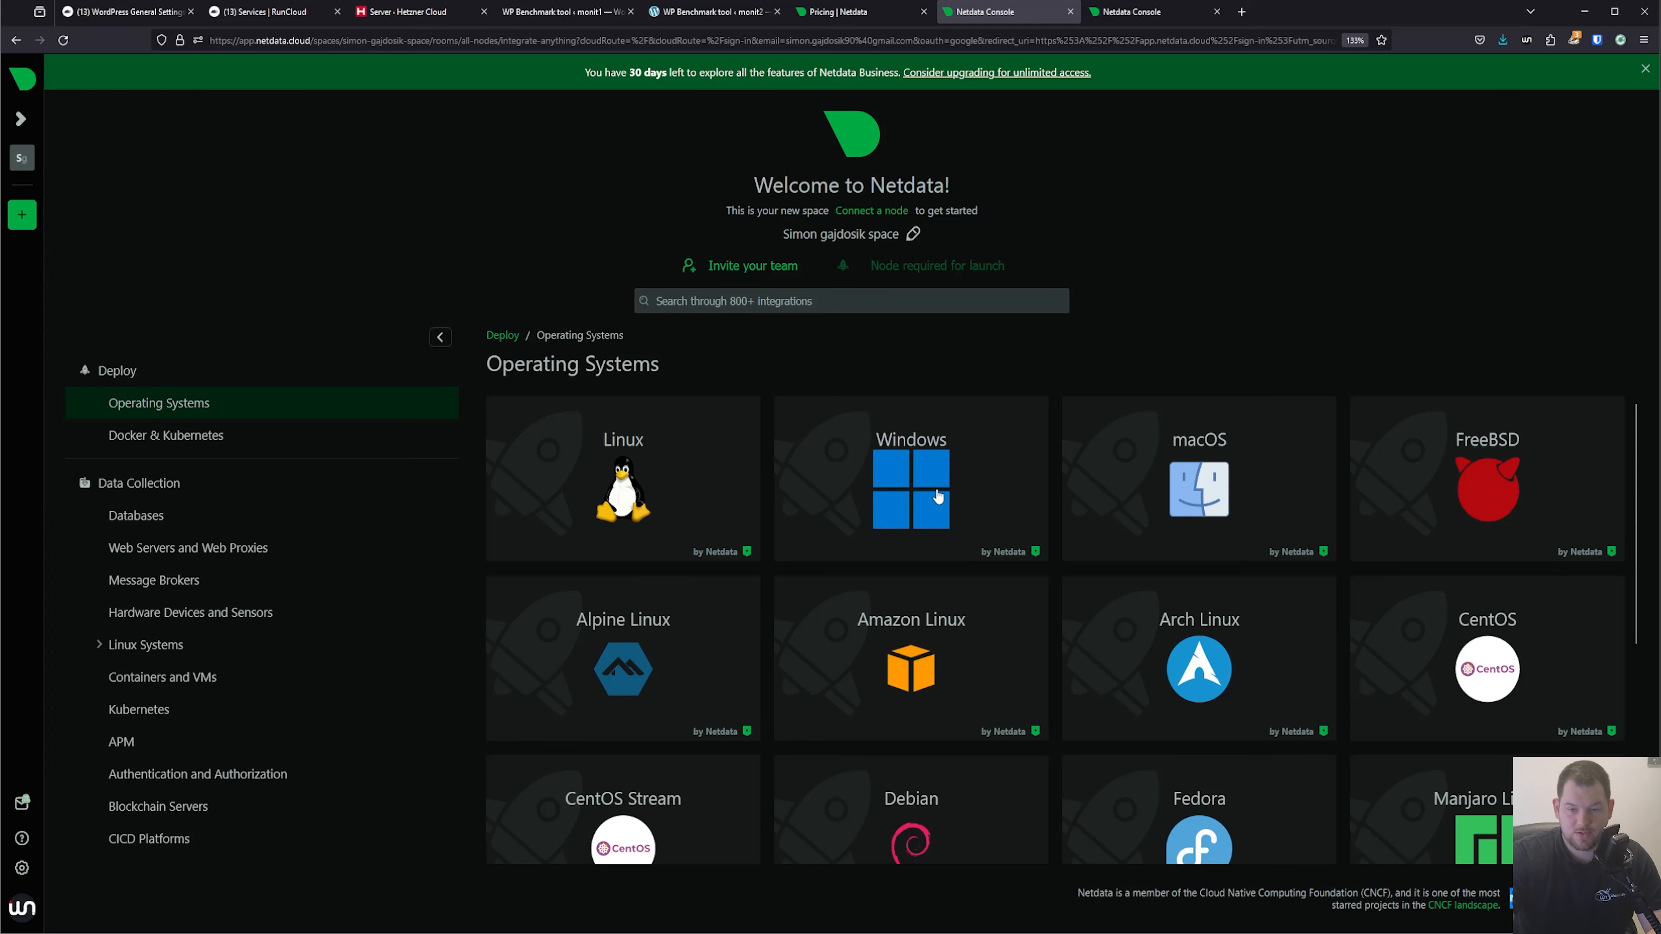
# Review the supported operating systems, open the Linux deployment instructions, compare the update channels and copy the stable-channel wget install command.
pyautogui.scroll(-5, 1127, 481)
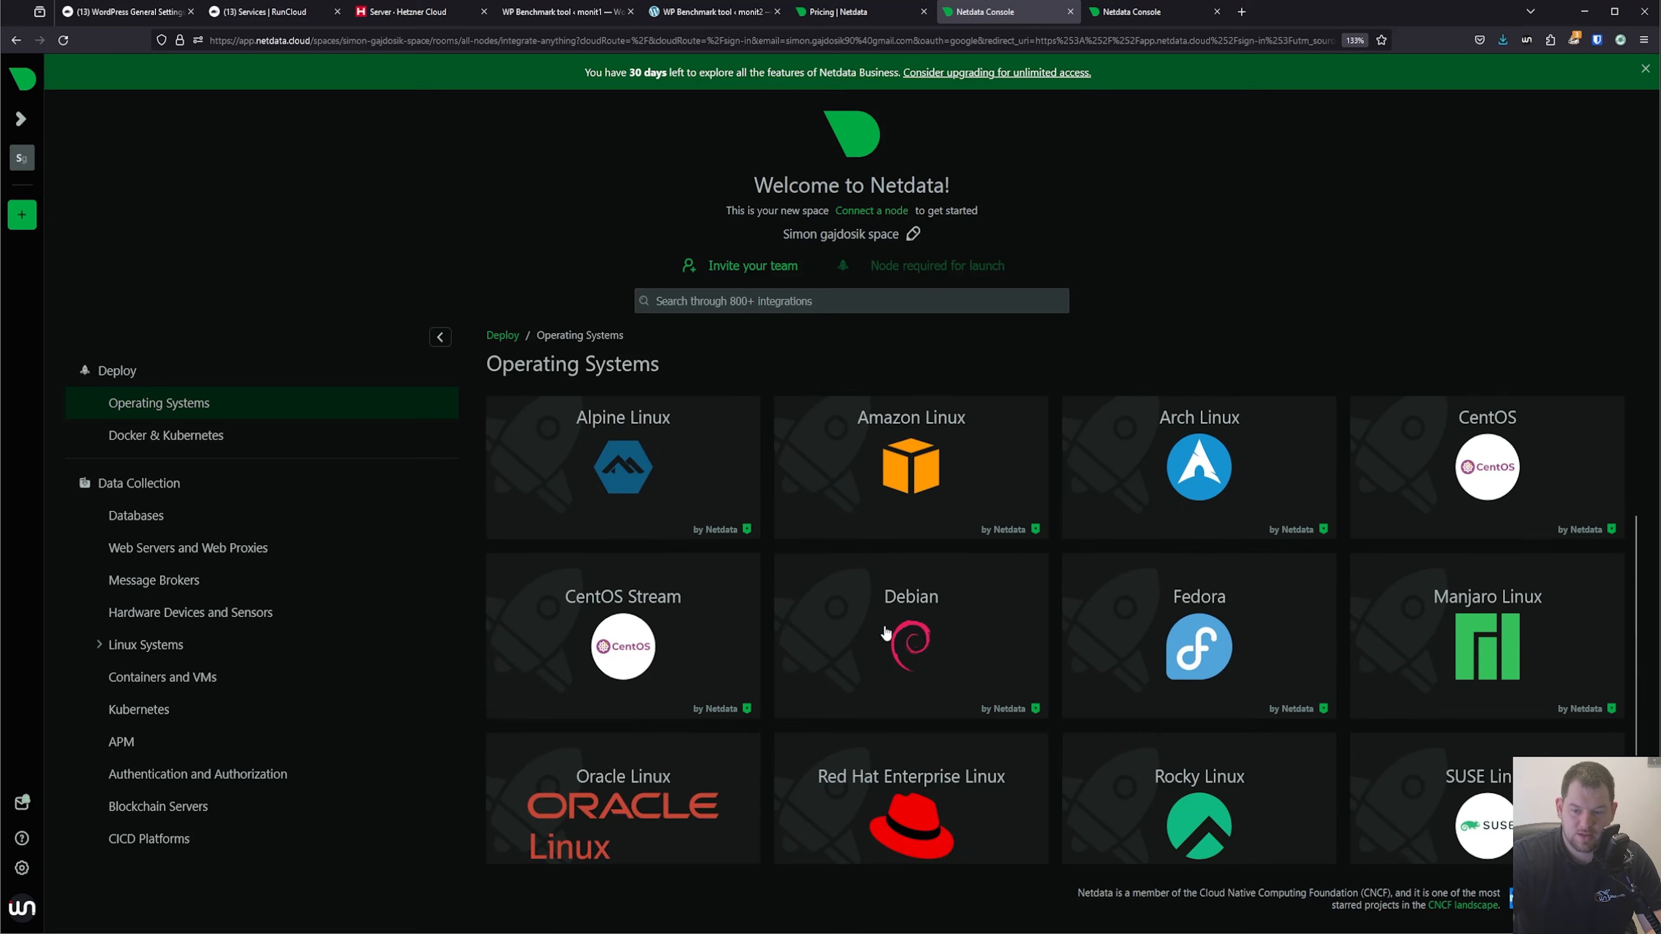
pyautogui.scroll(5, 688, 733)
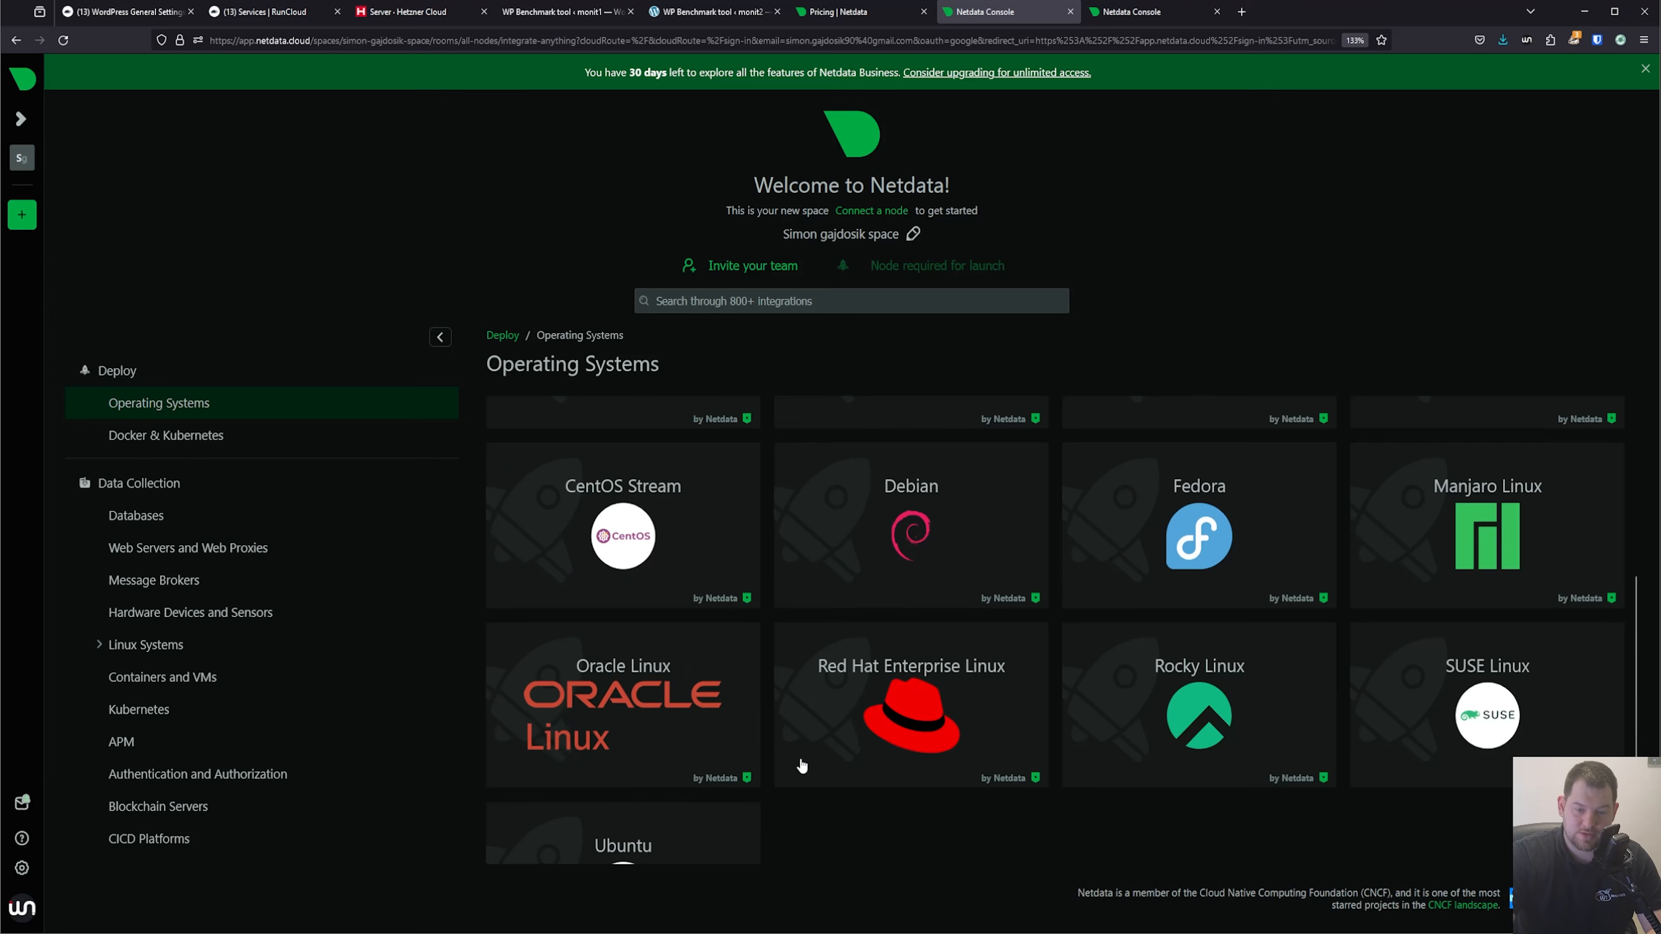
pyautogui.click(647, 463)
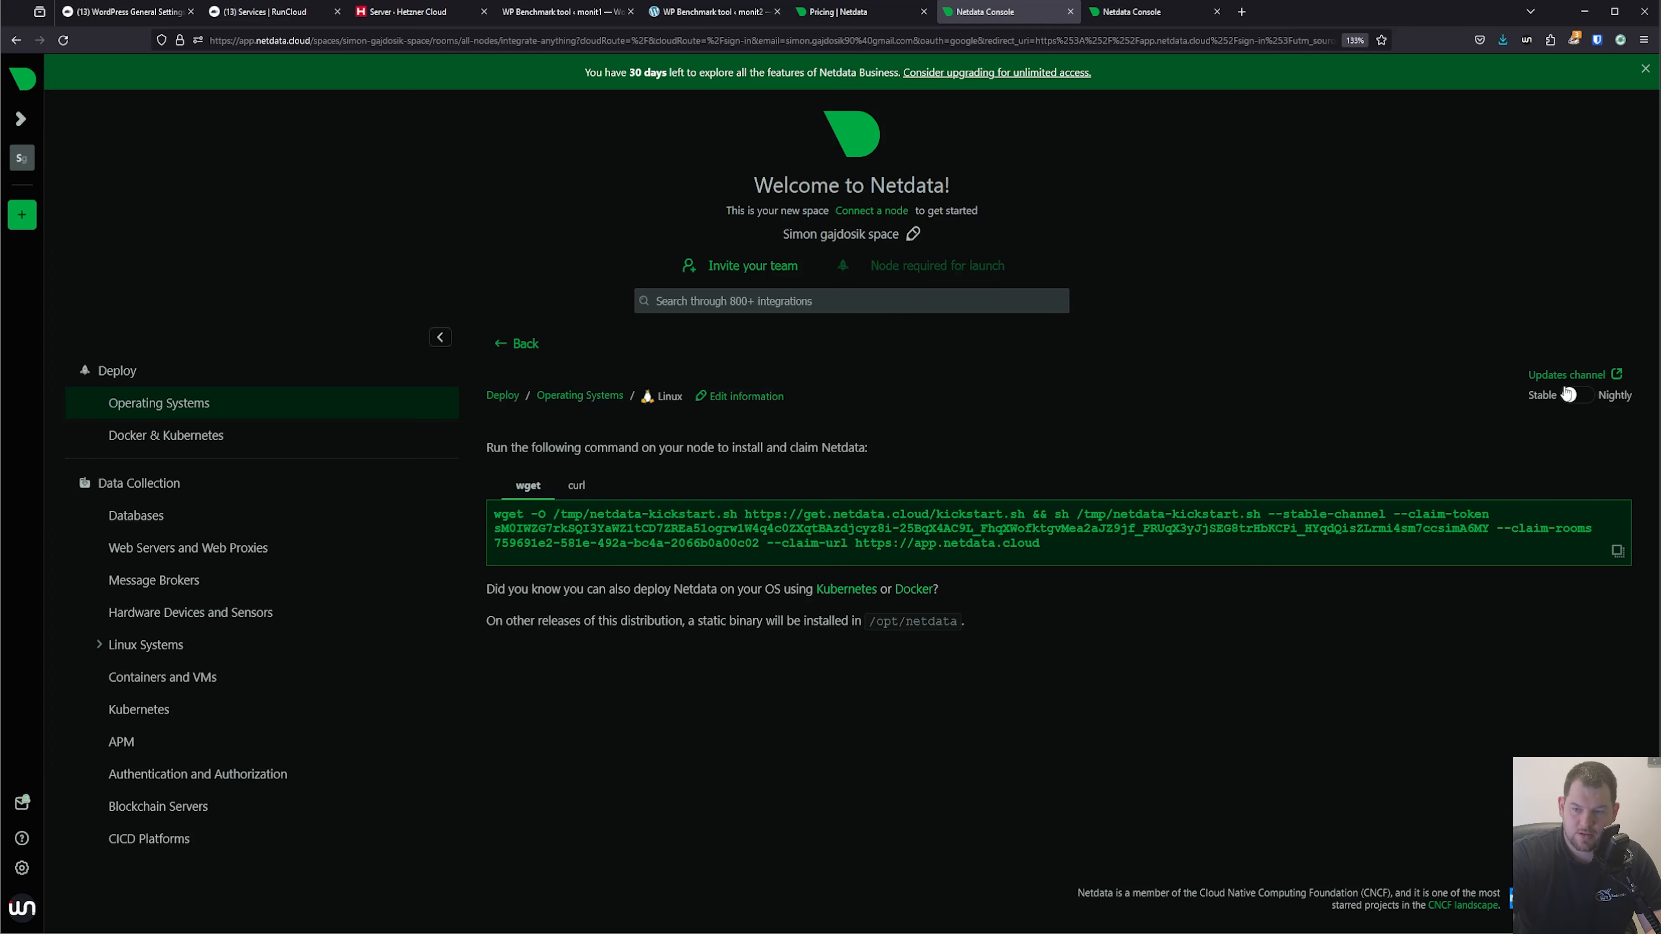
pyautogui.click(1573, 403)
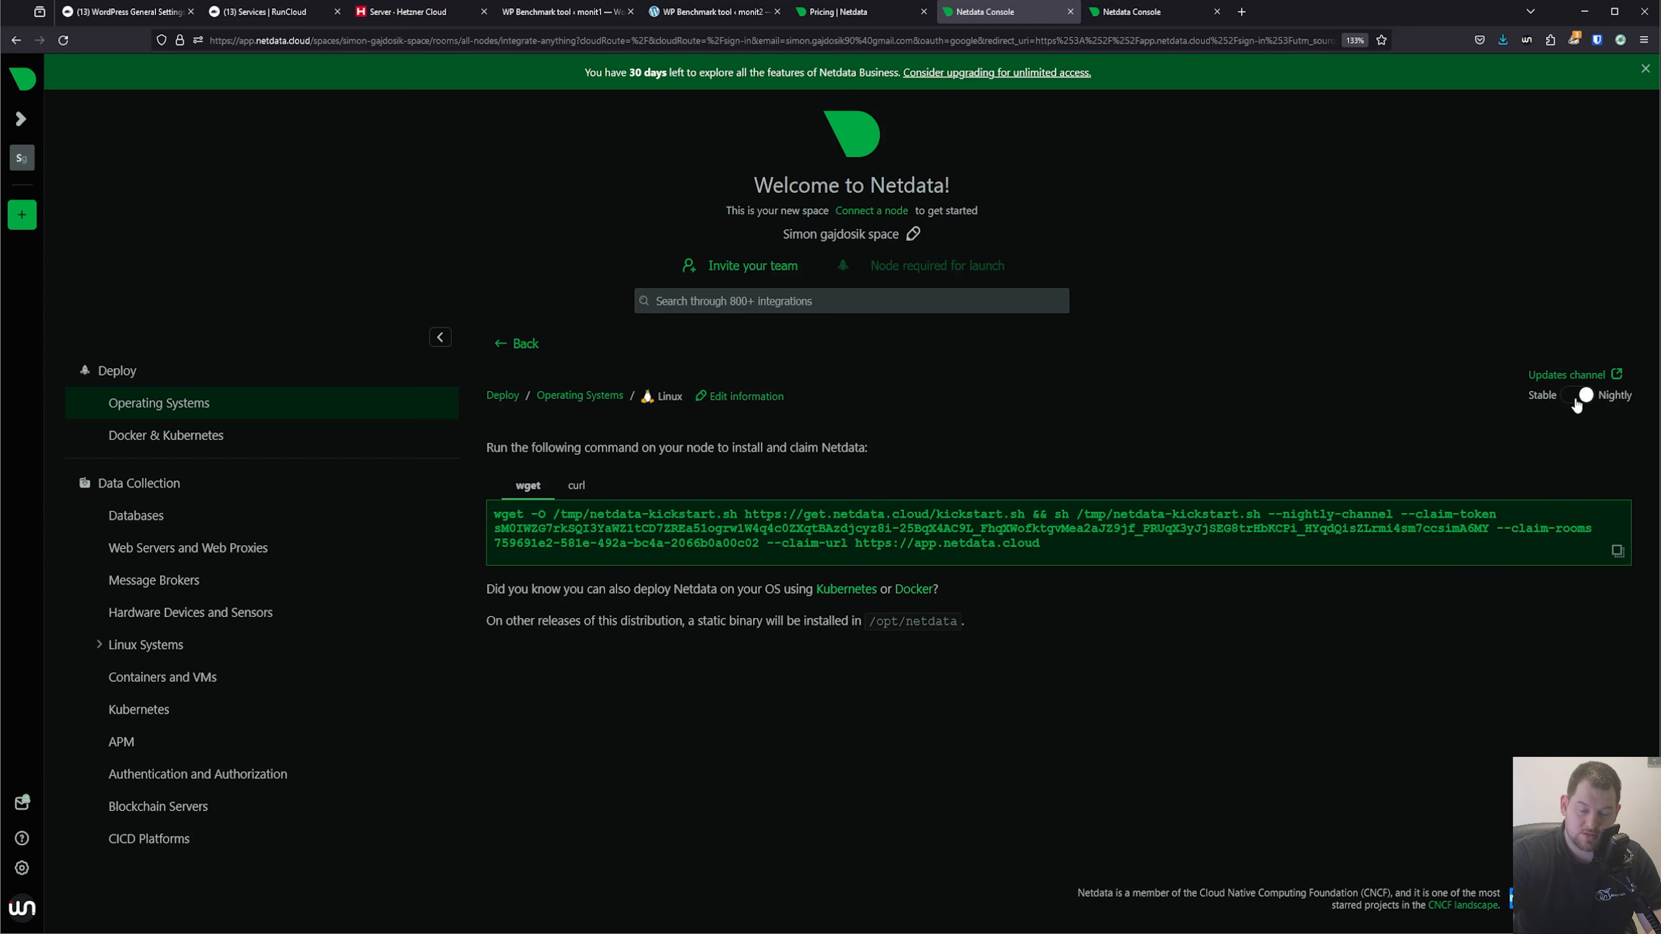
pyautogui.click(1574, 406)
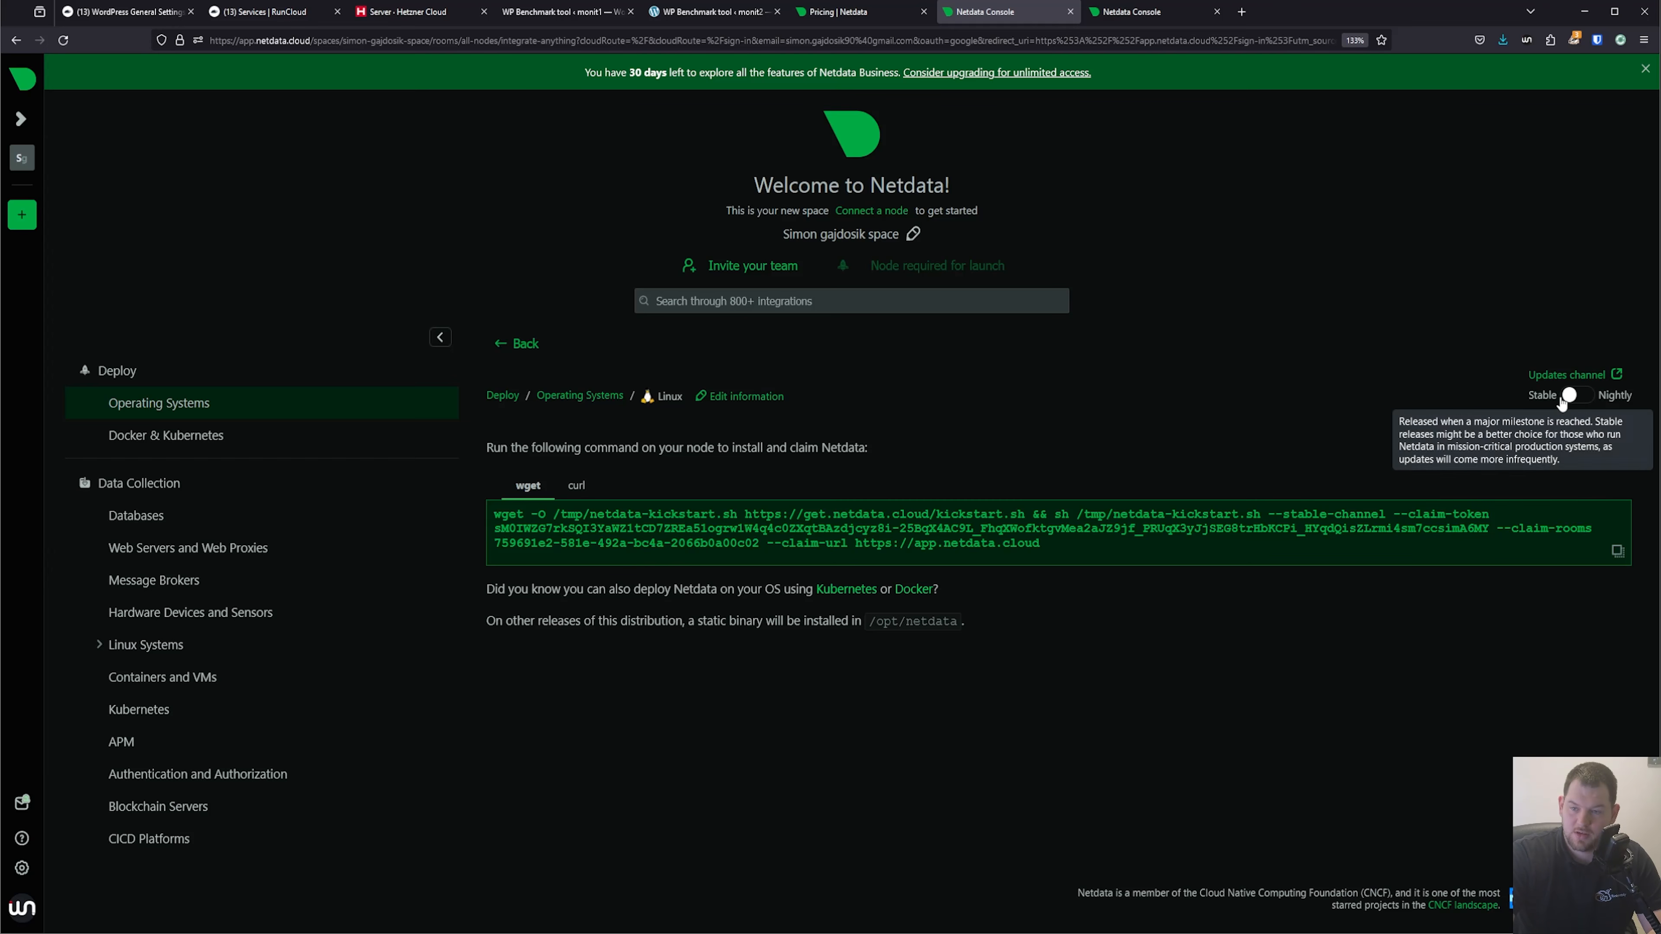
pyautogui.click(1619, 553)
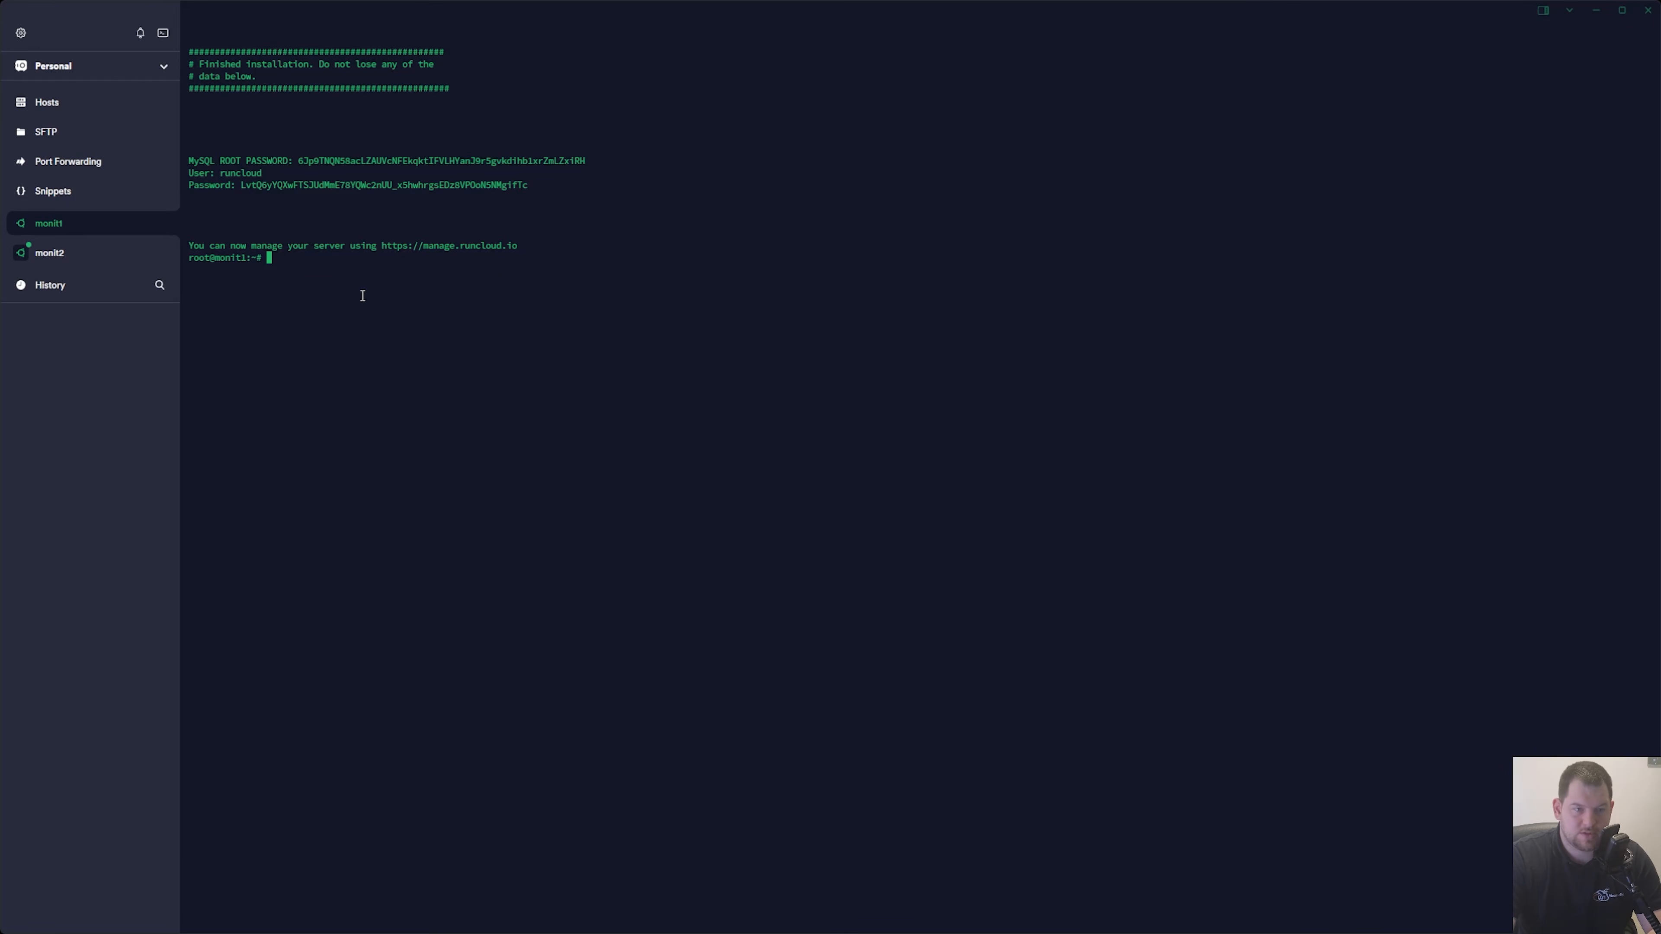
# In the terminal on monit1, run the copied Netdata kickstart command with its claim token and accept both package installations.
pyautogui.hotkey('ctrl', 'shift', 'v')
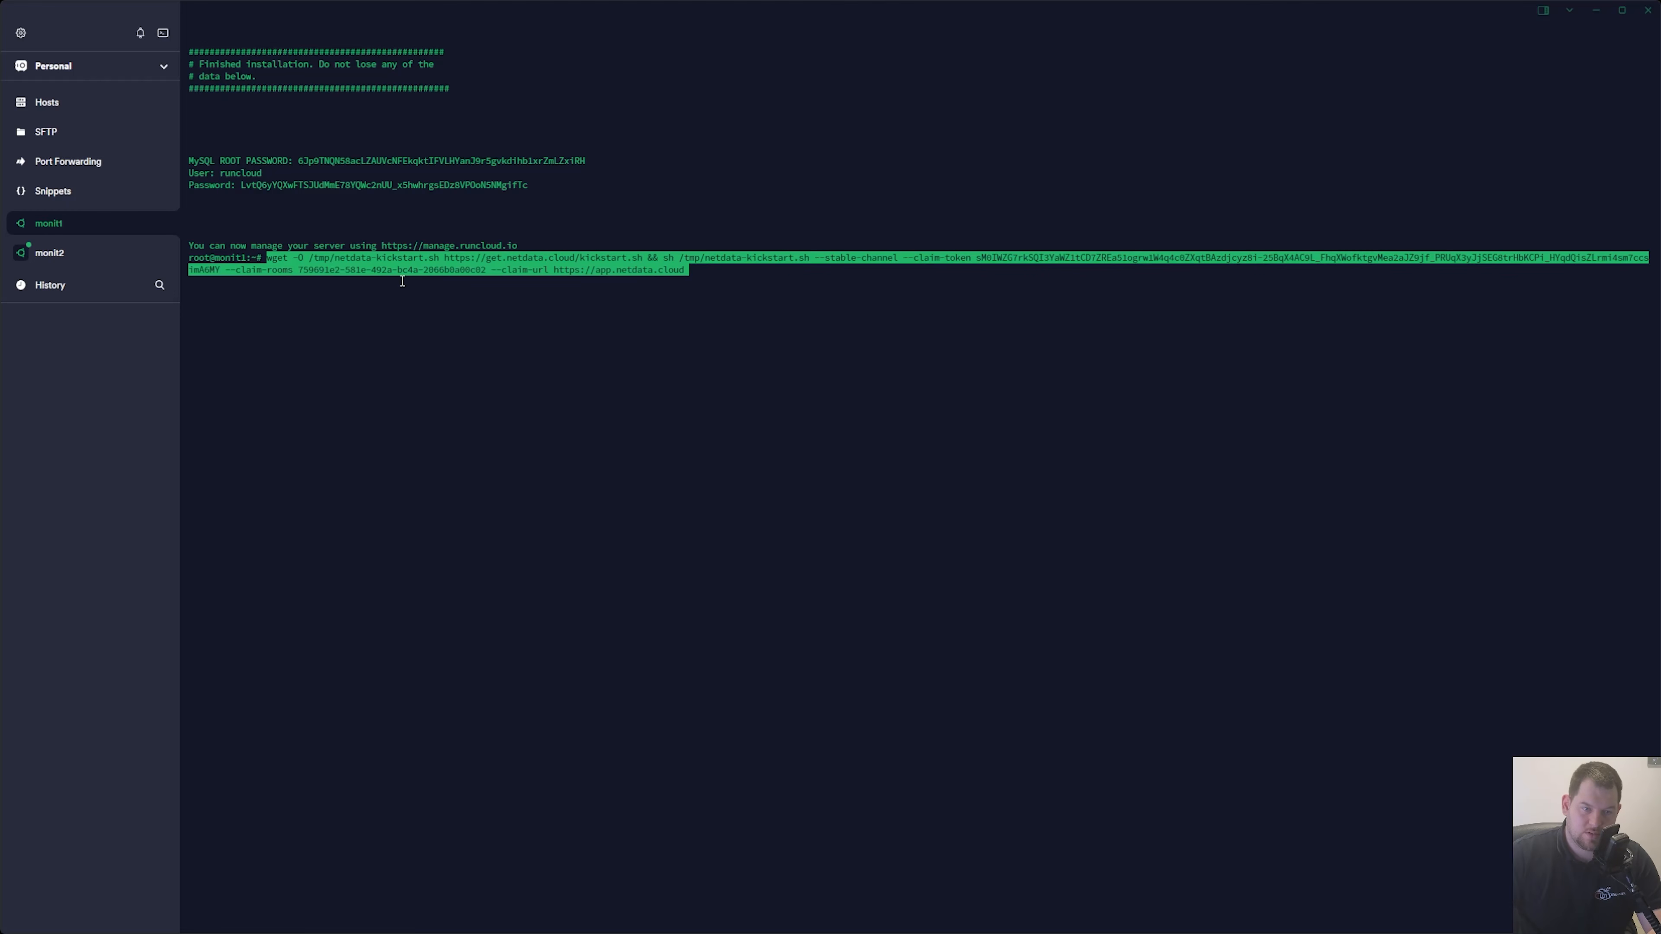
pyautogui.press('Return')
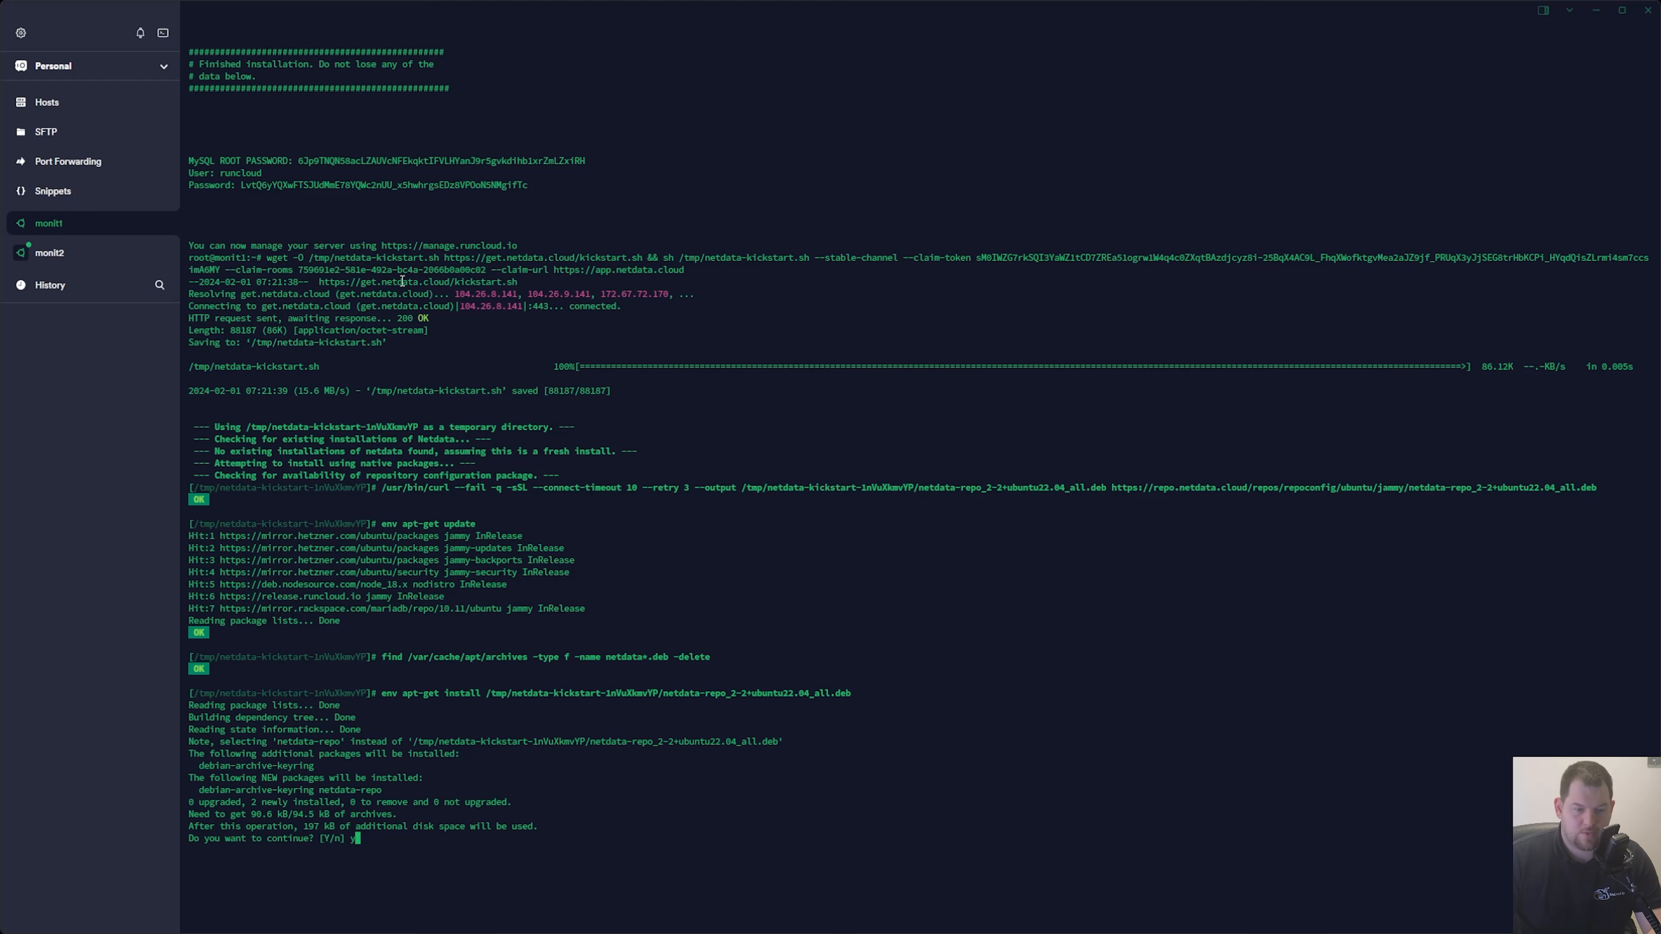
pyautogui.write('y')
pyautogui.press('Return')
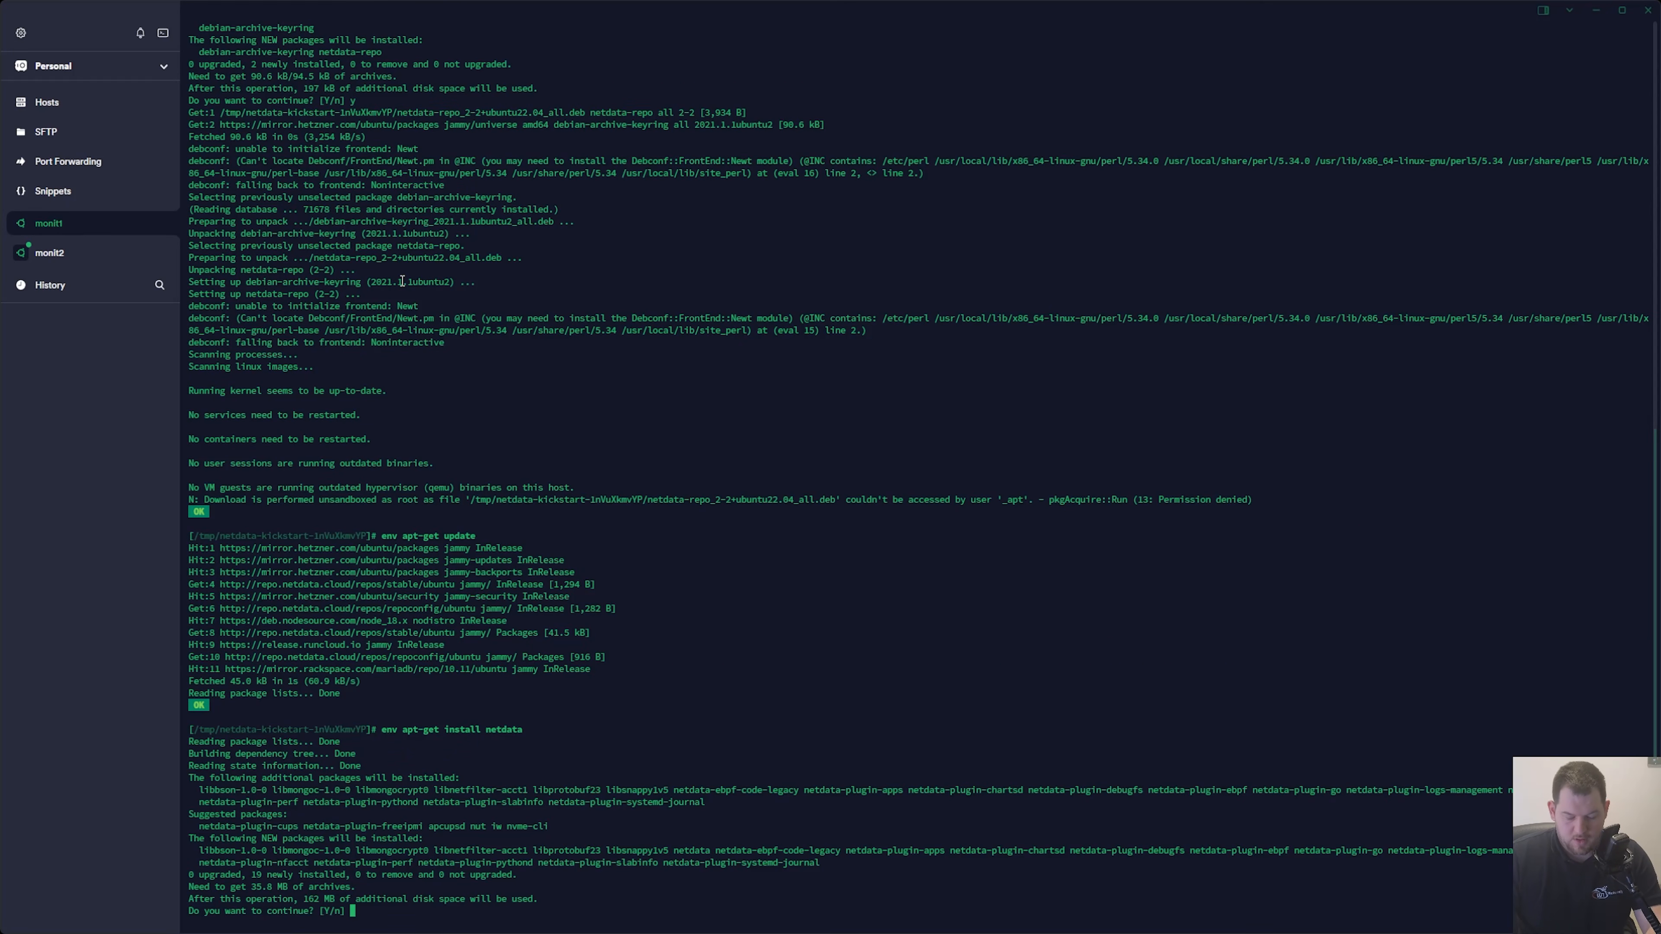
pyautogui.write('y')
pyautogui.press('Return')
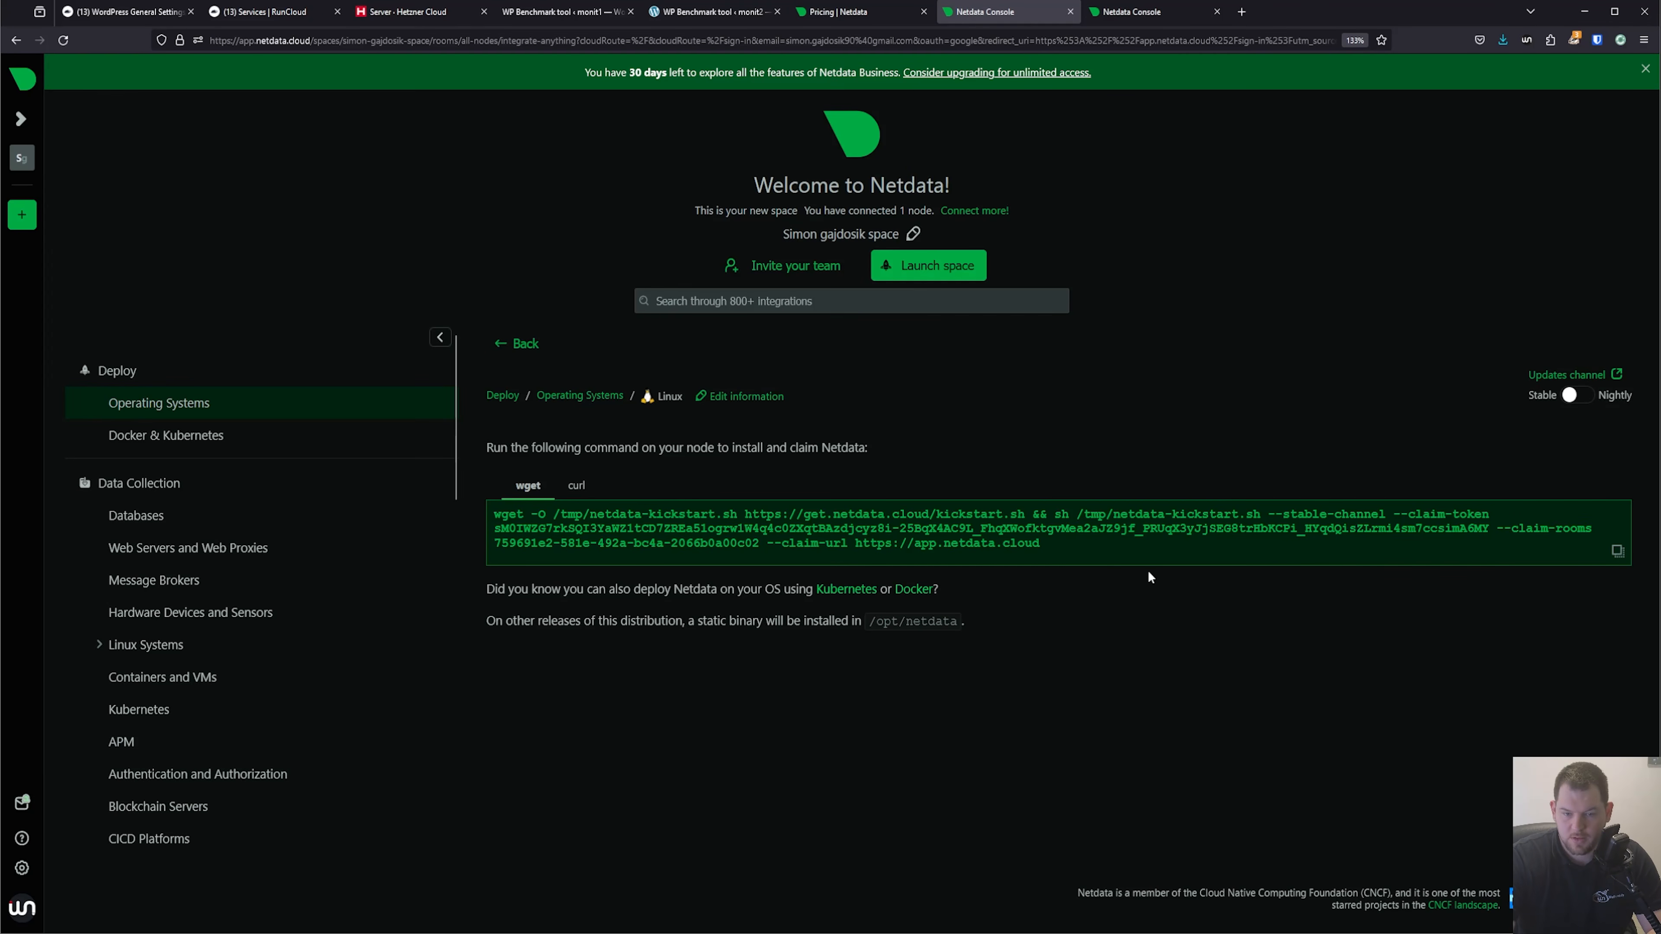
# Return to Netdata in the browser, launch the new space and open the monit1 node's dashboard.
pyautogui.click(21, 158)
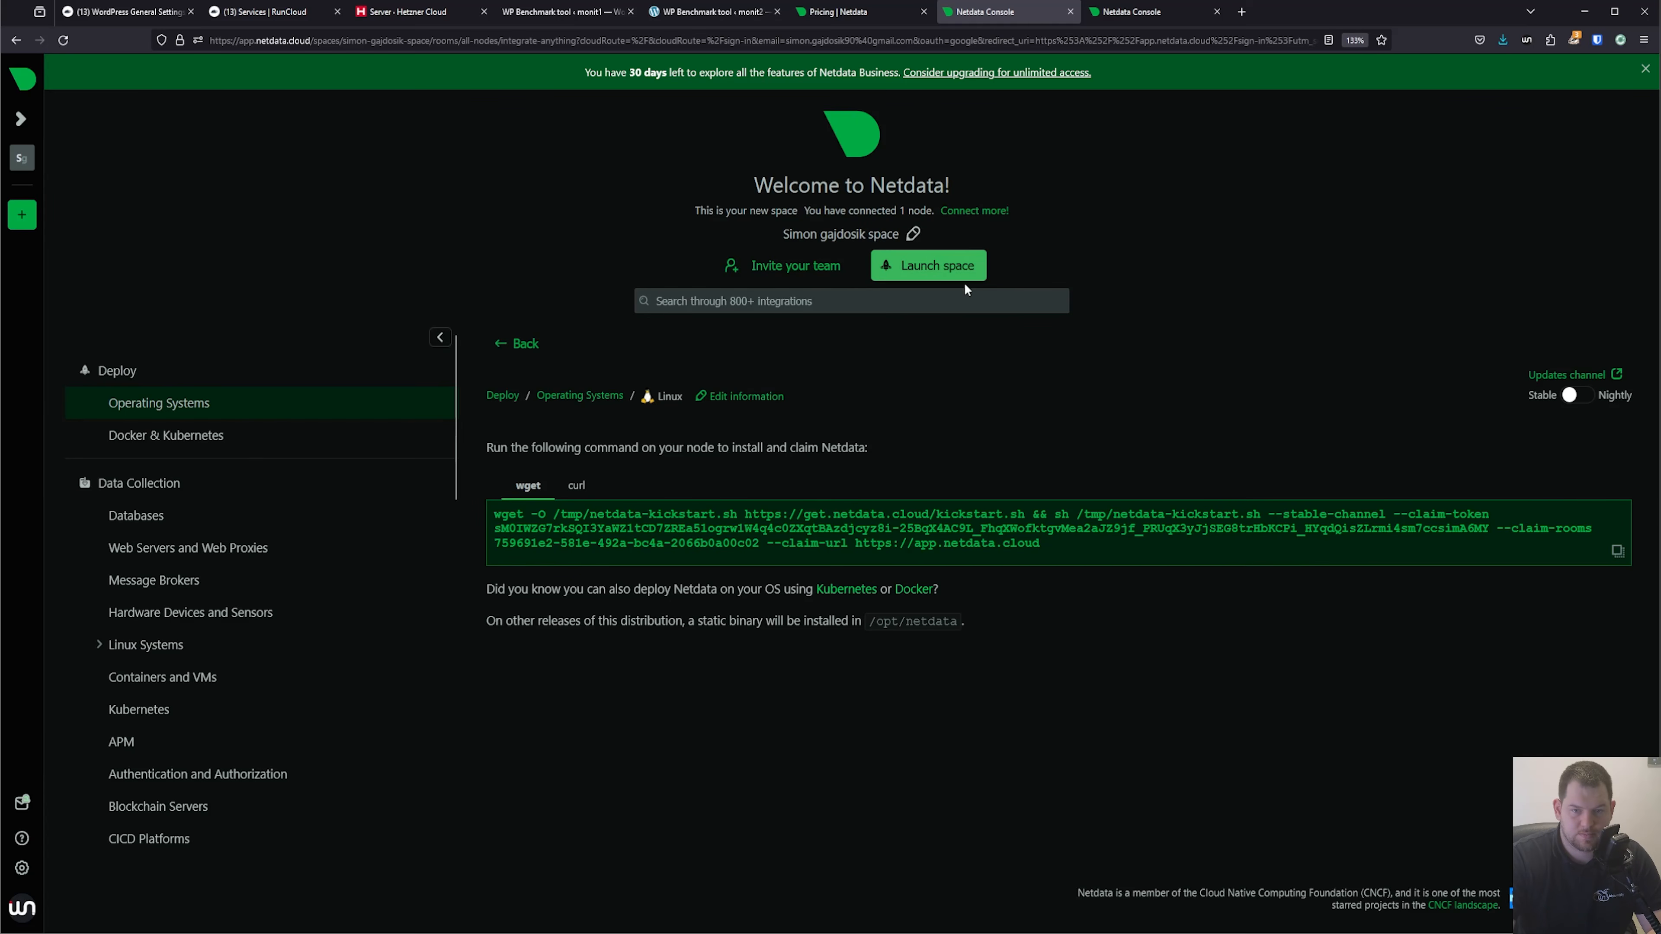
pyautogui.click(945, 273)
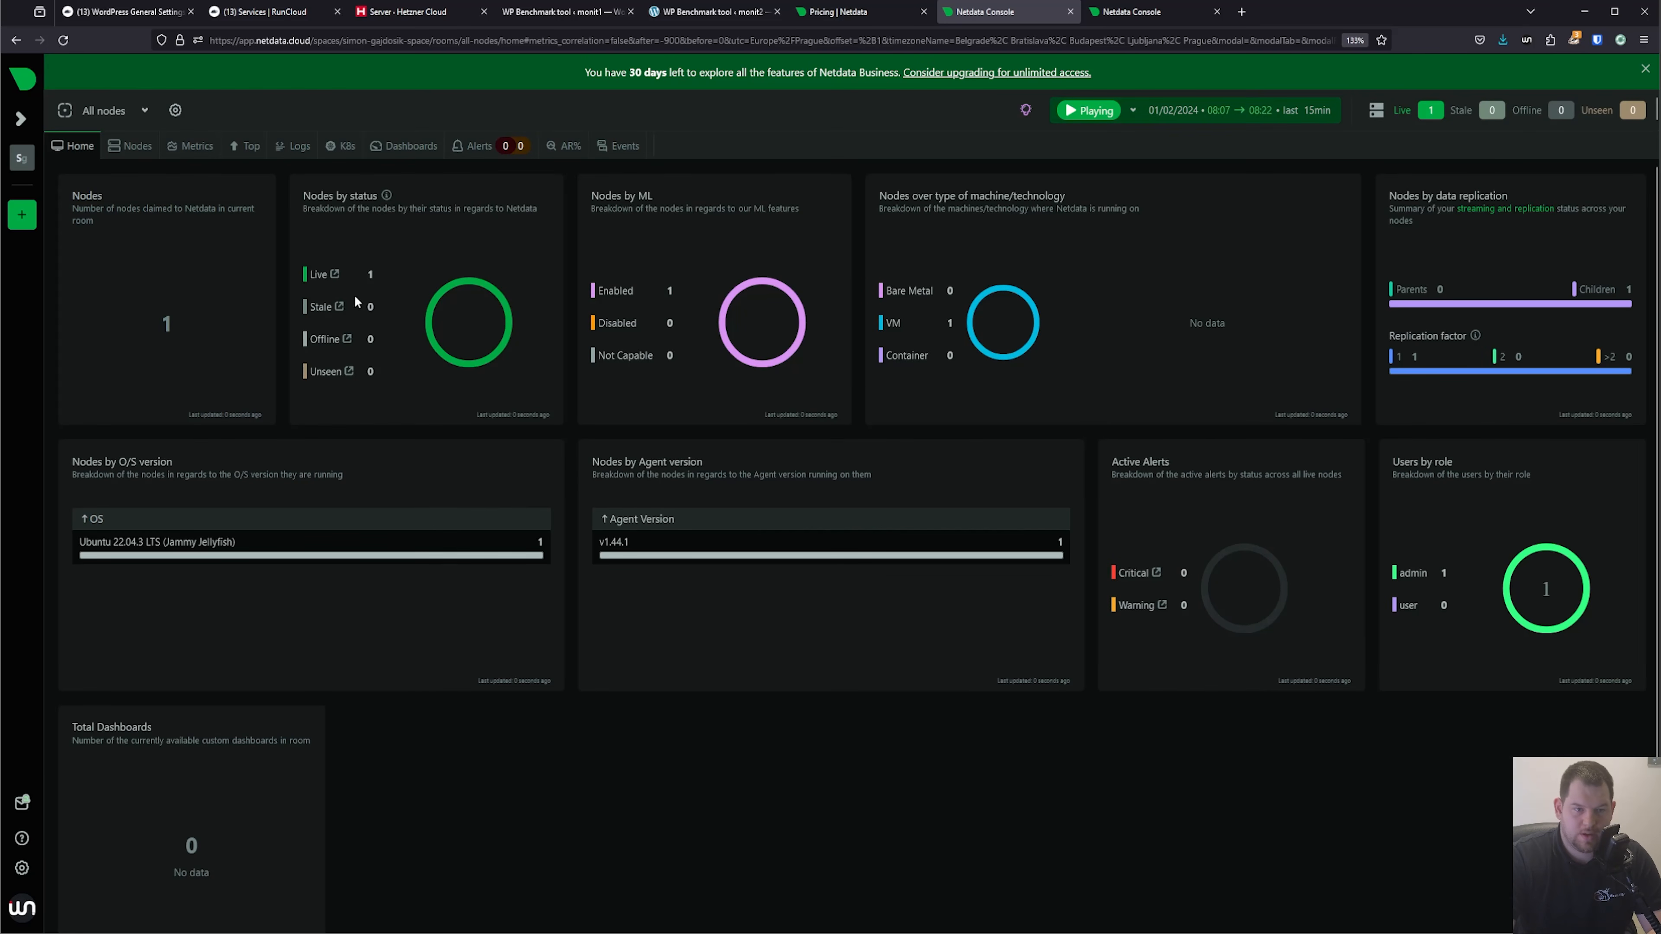
pyautogui.click(134, 145)
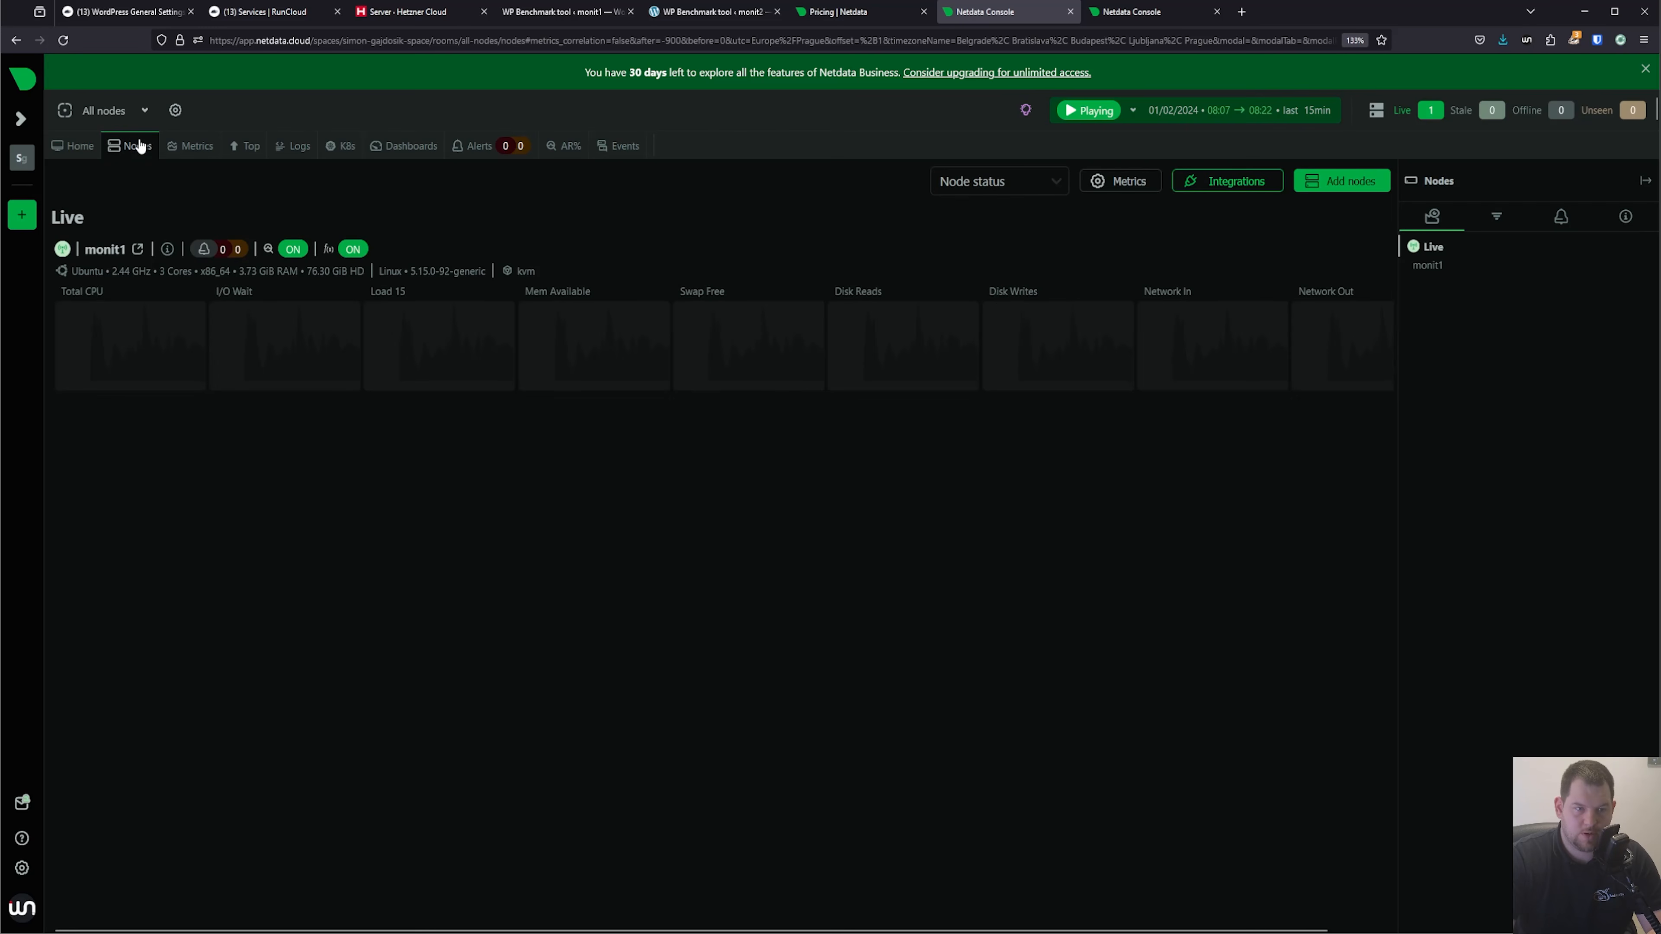
pyautogui.click(105, 249)
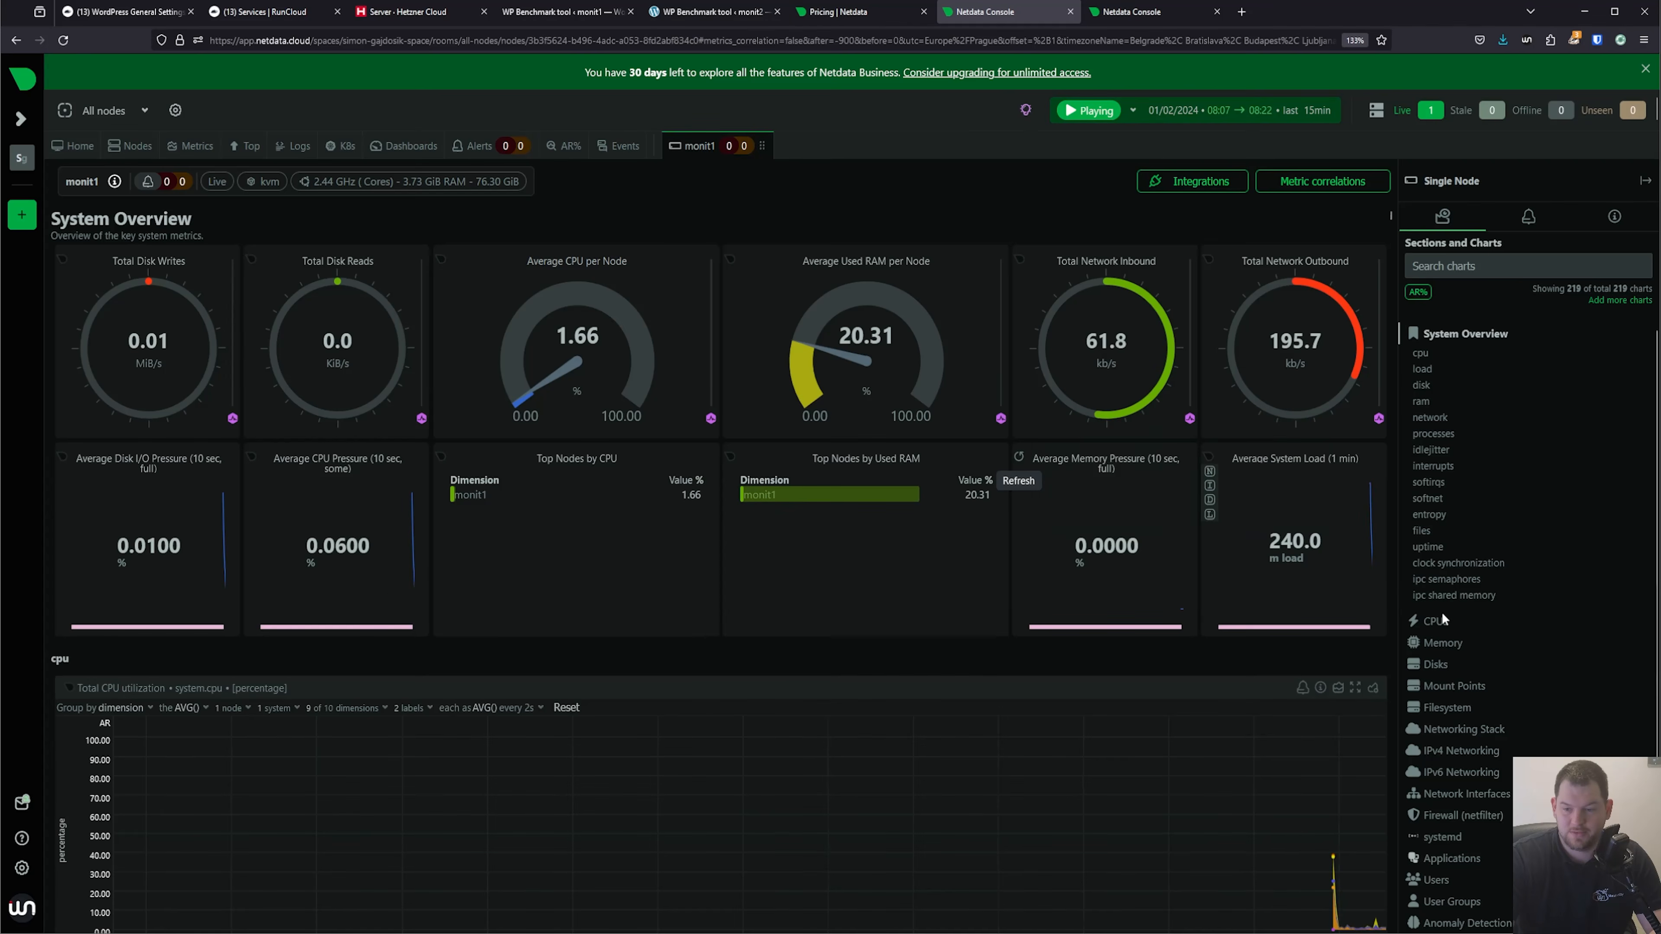
# Examine the monit1 node's available chart sections, including Fail2ban and Redis.
pyautogui.scroll(-2, 1499, 784)
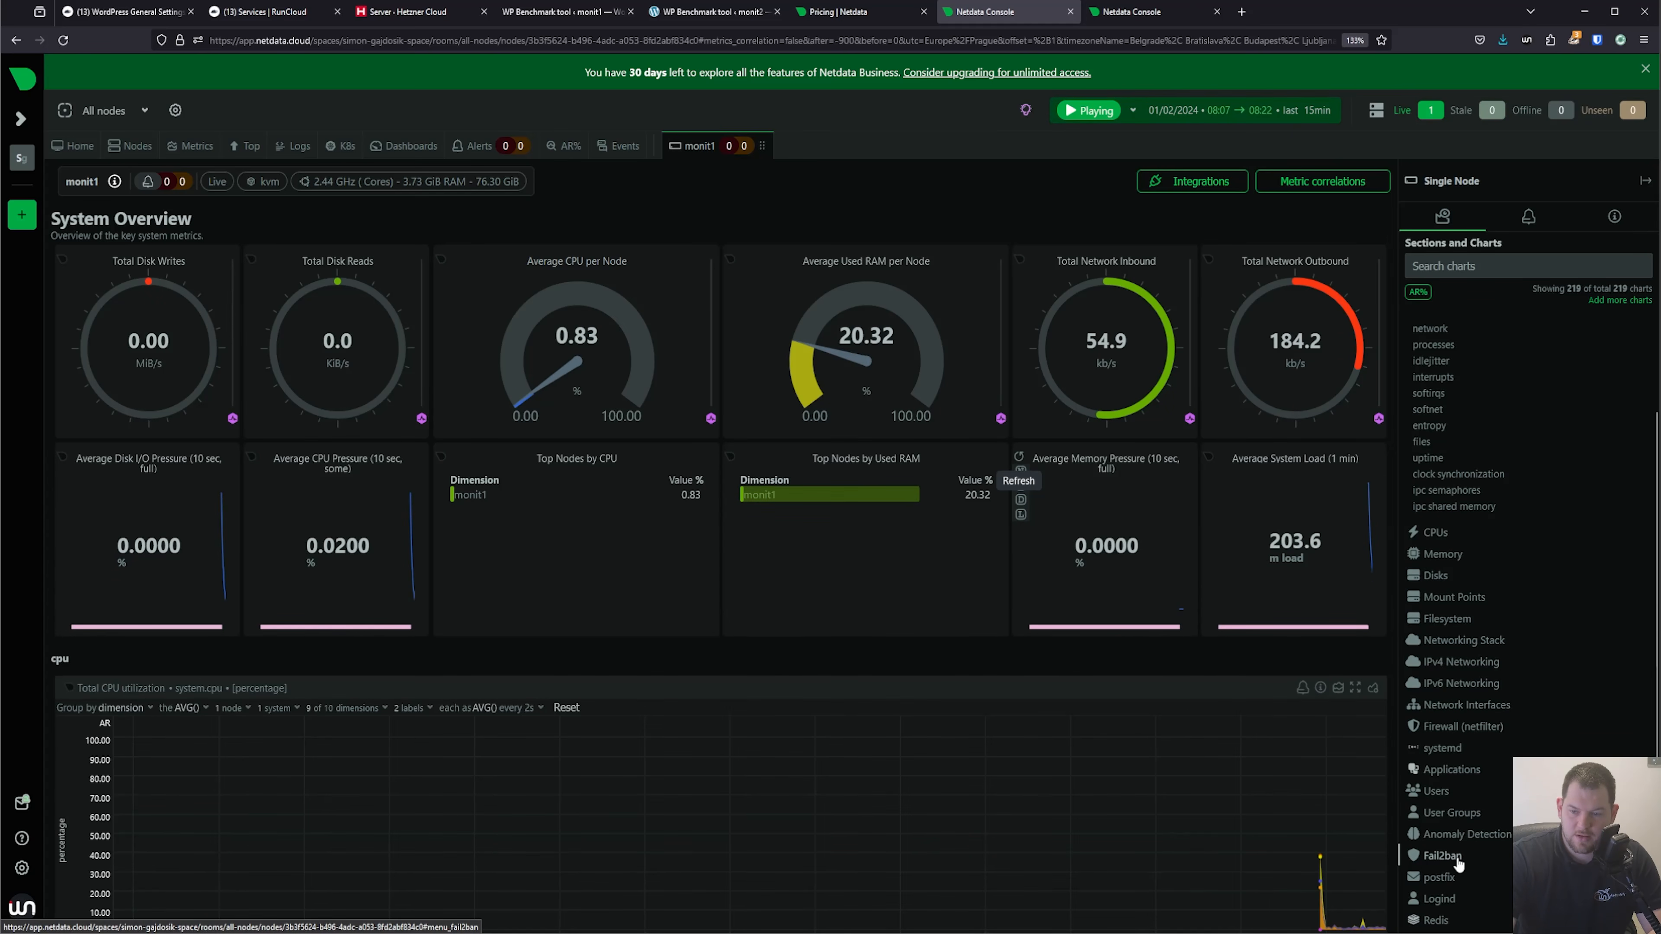
pyautogui.click(1442, 855)
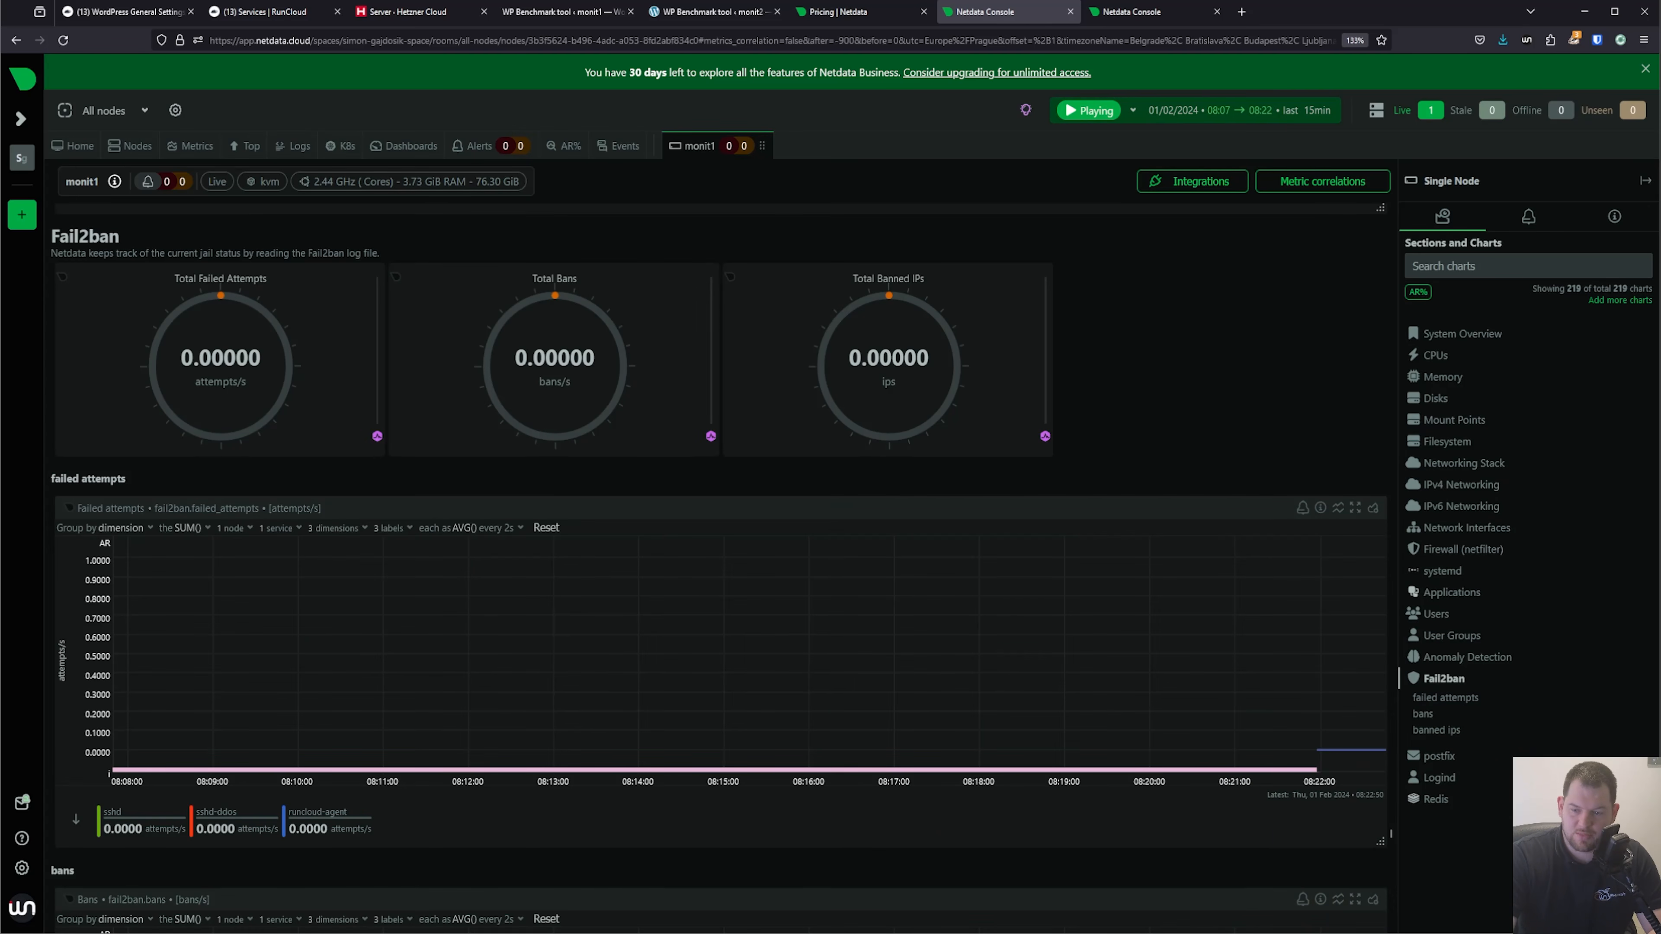
pyautogui.click(1444, 809)
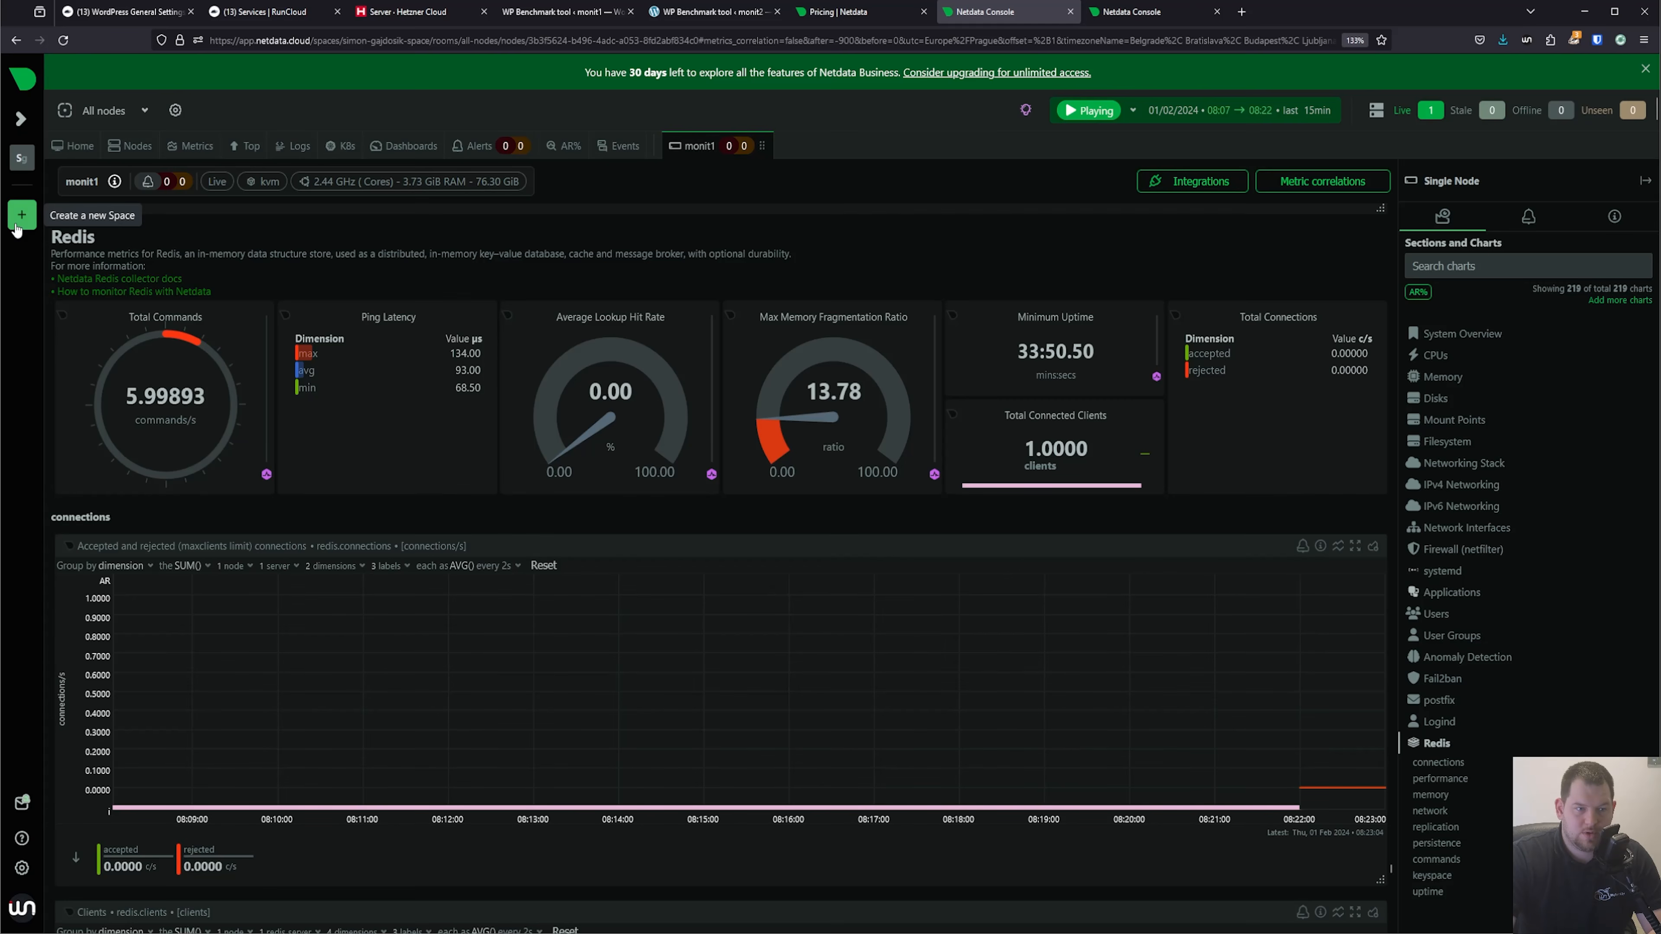
# Search the space's integrations for mariadb and open the MariaDB integration's setup instructions.
pyautogui.click(11, 120)
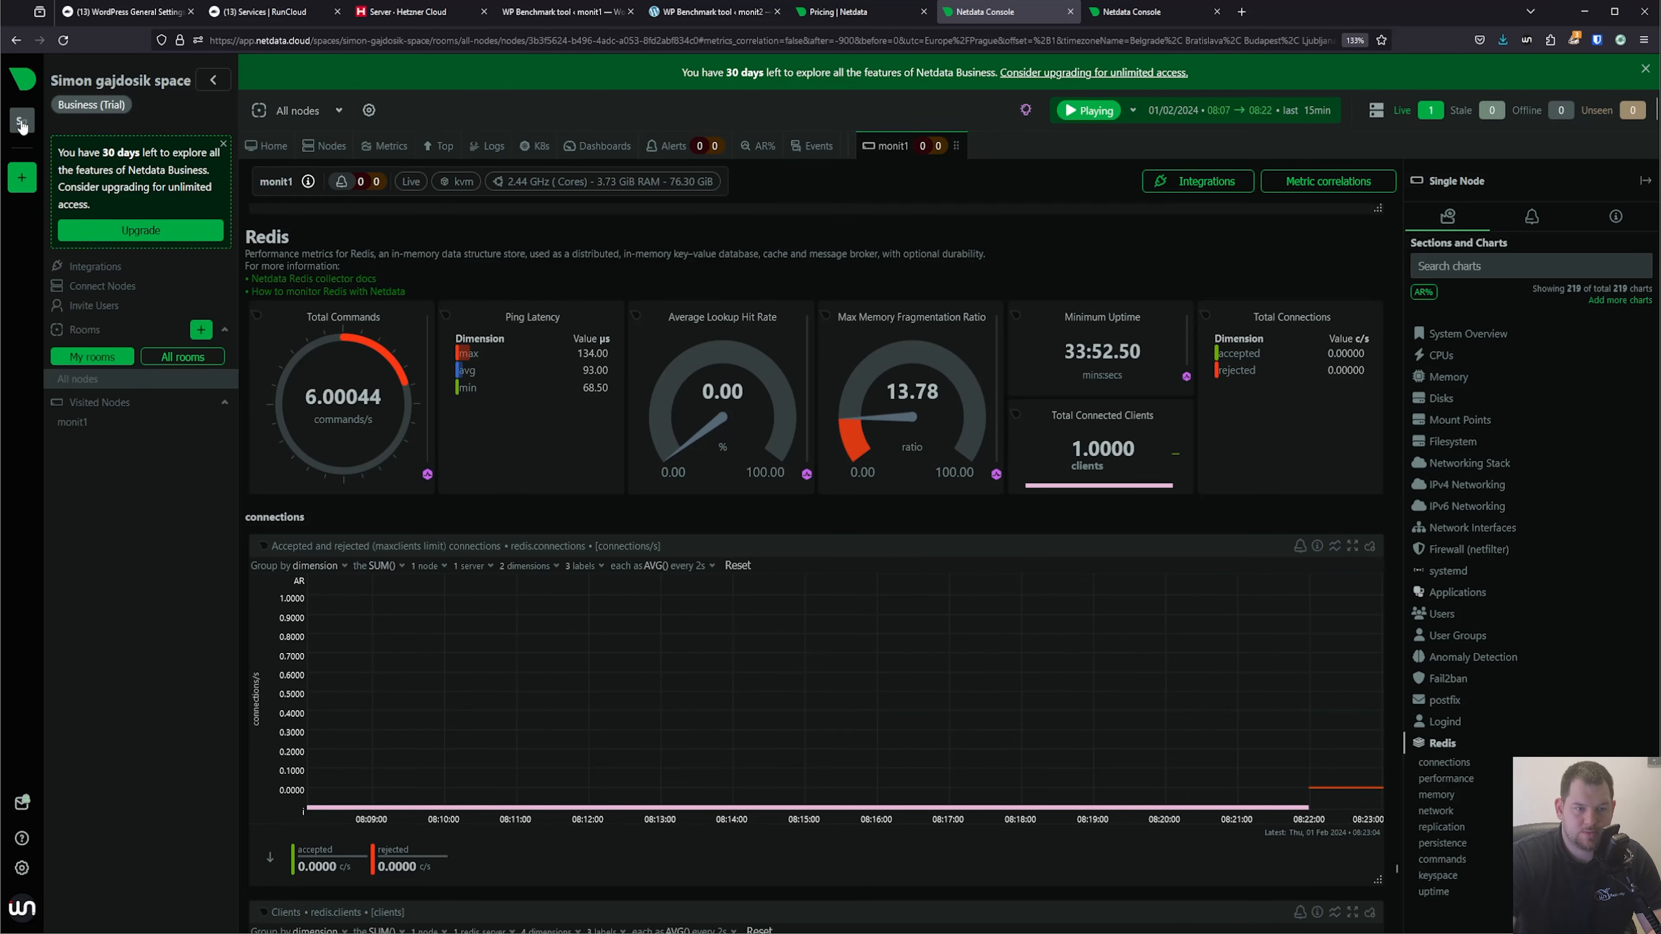
pyautogui.click(143, 269)
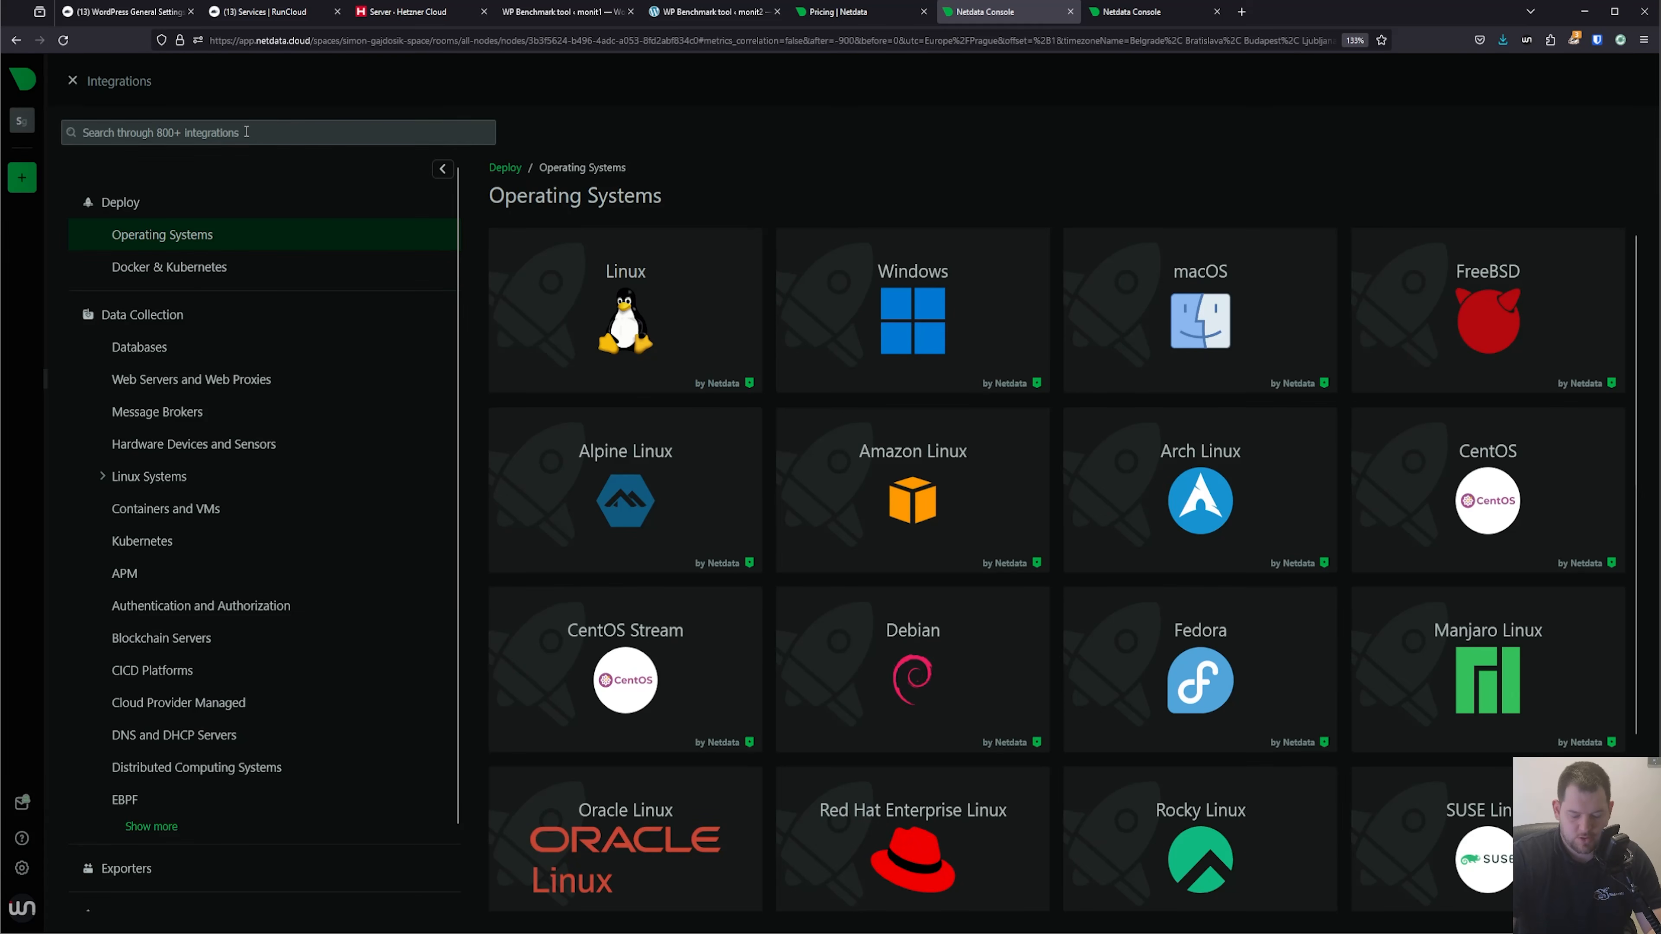
pyautogui.write('mariadb')
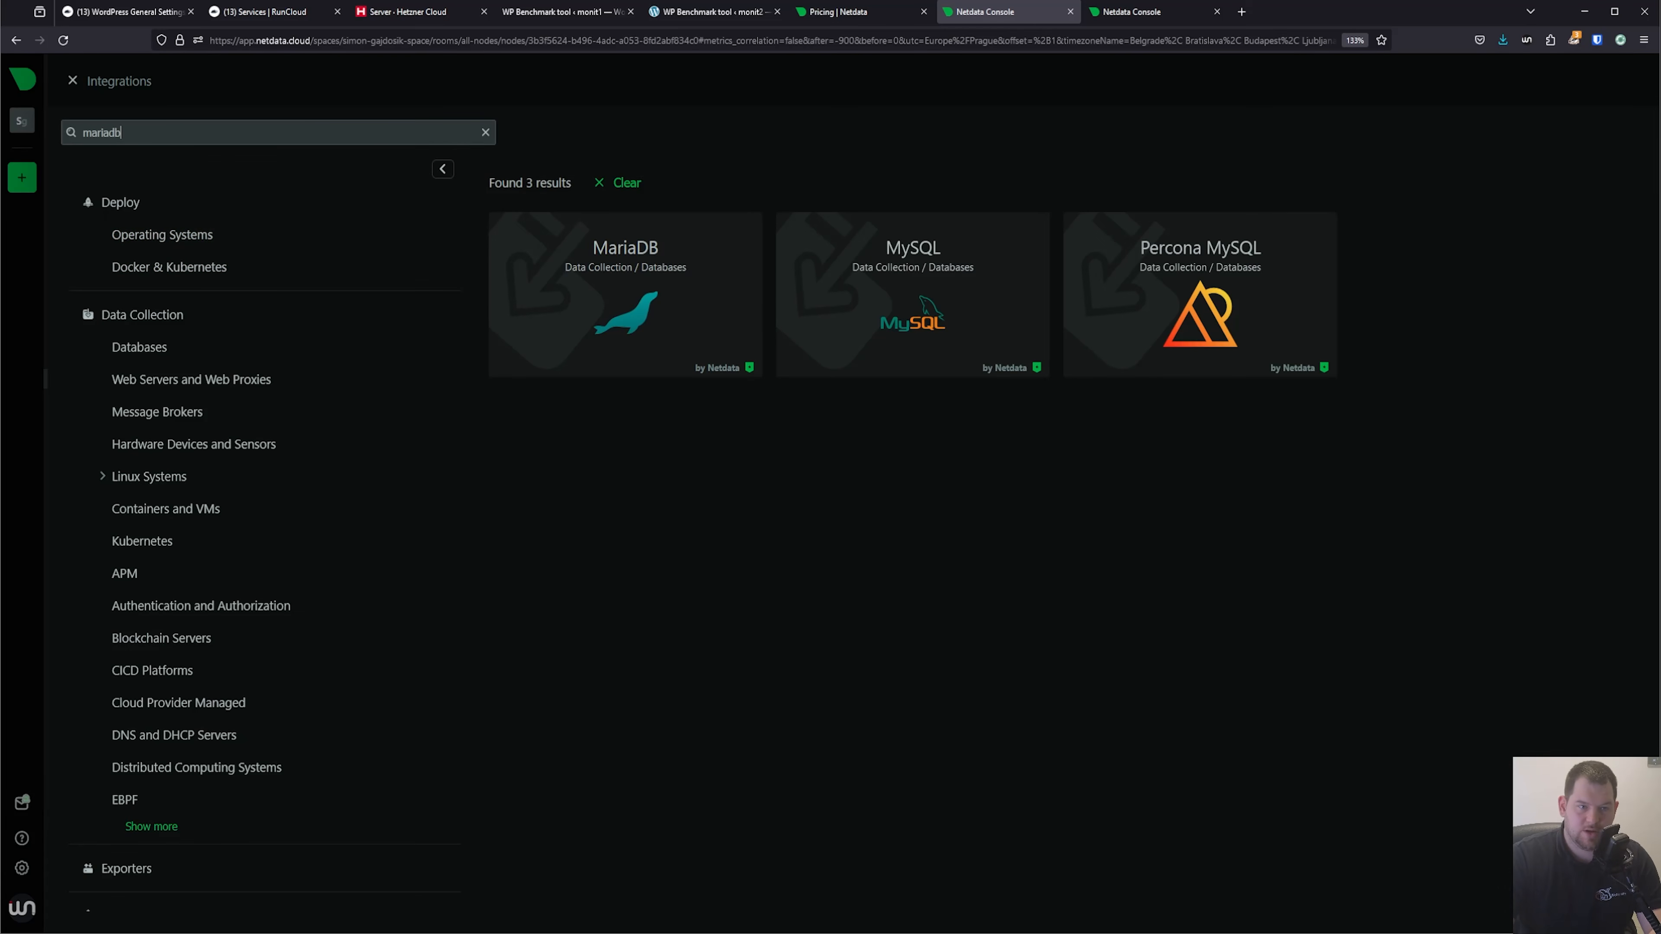
pyautogui.click(684, 252)
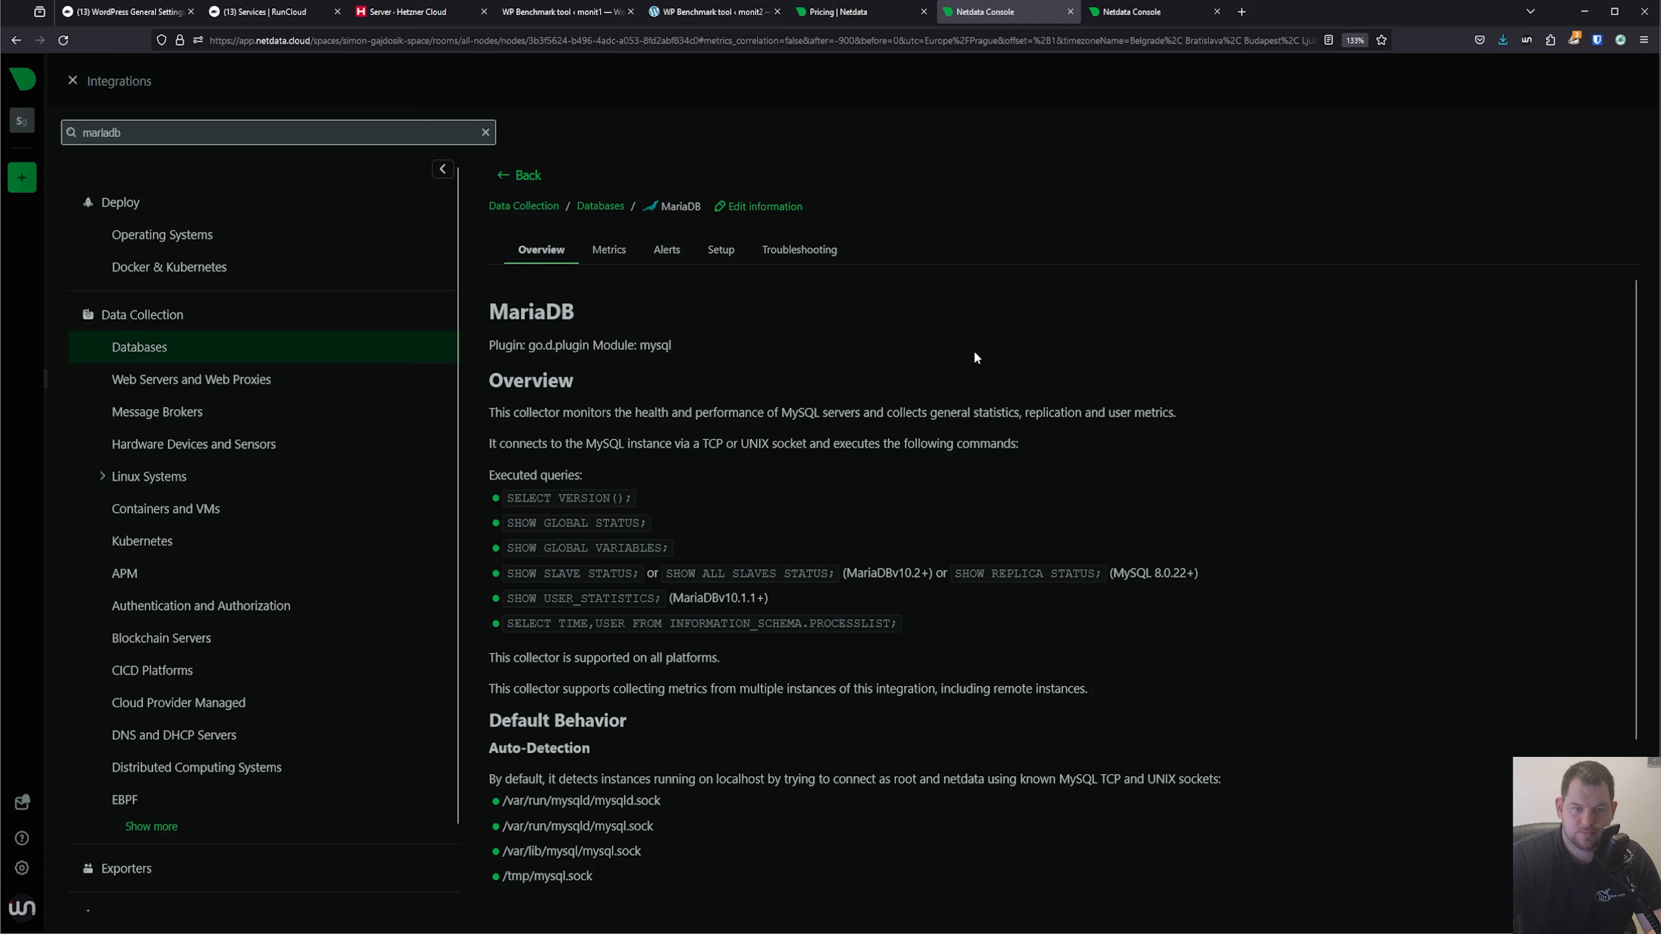
pyautogui.click(720, 250)
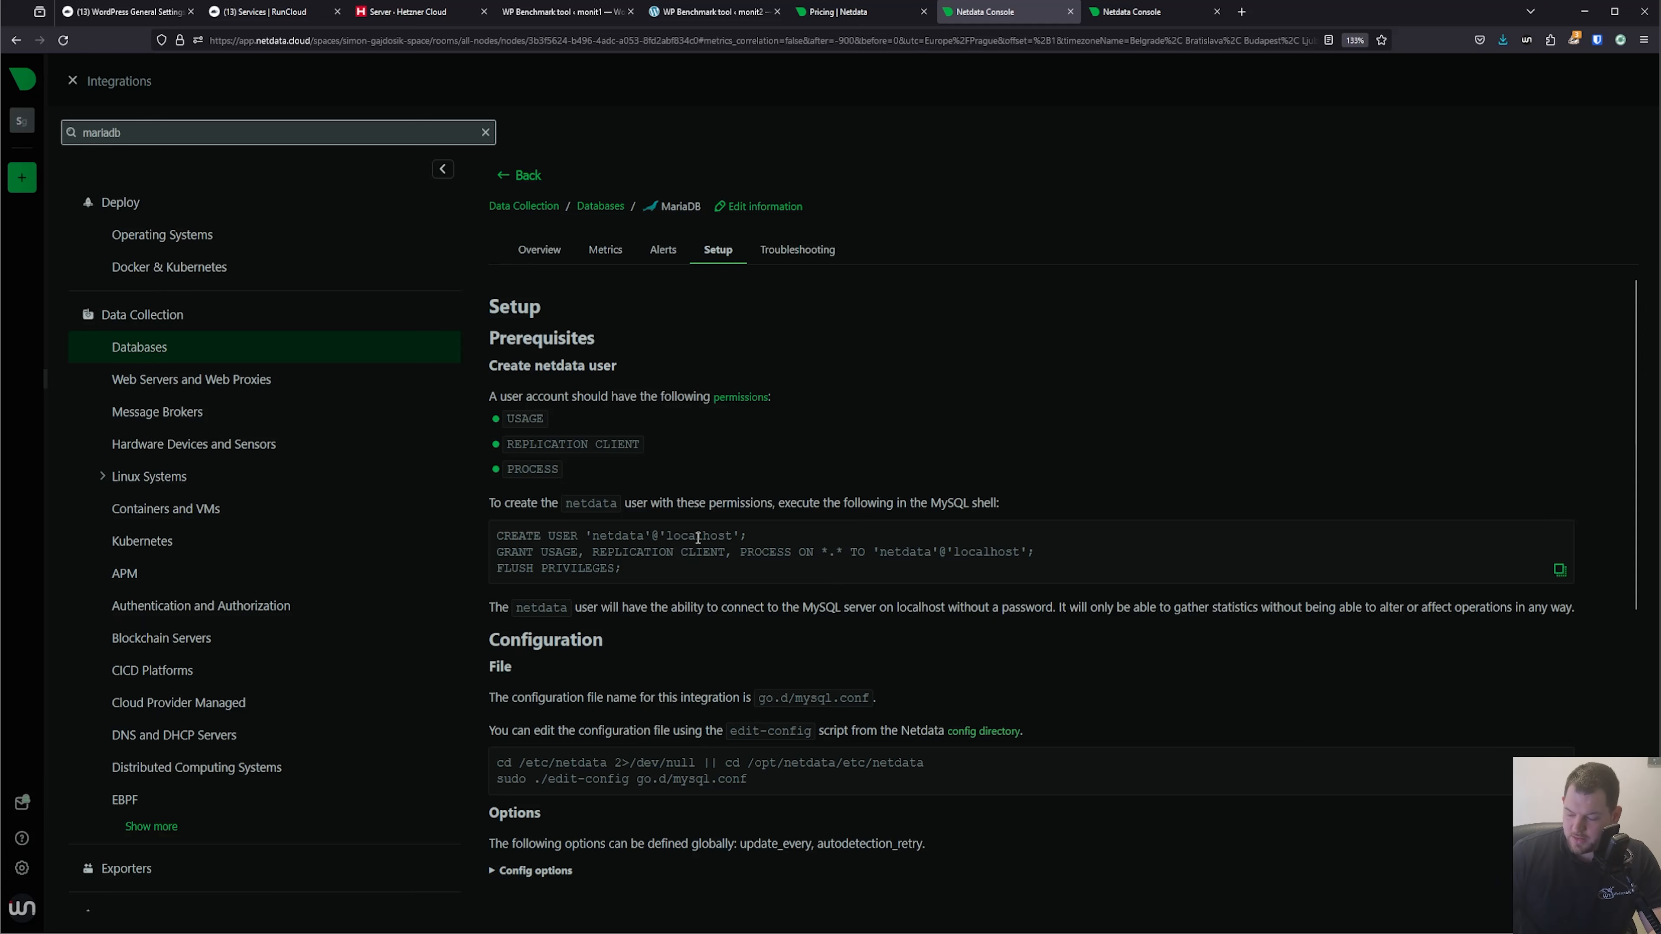
# In the terminal on monit1, open the MariaDB shell with mysql -uroot and create the user 'netdata'@'localhost'.
pyautogui.hotkey('alt', 'Tab')
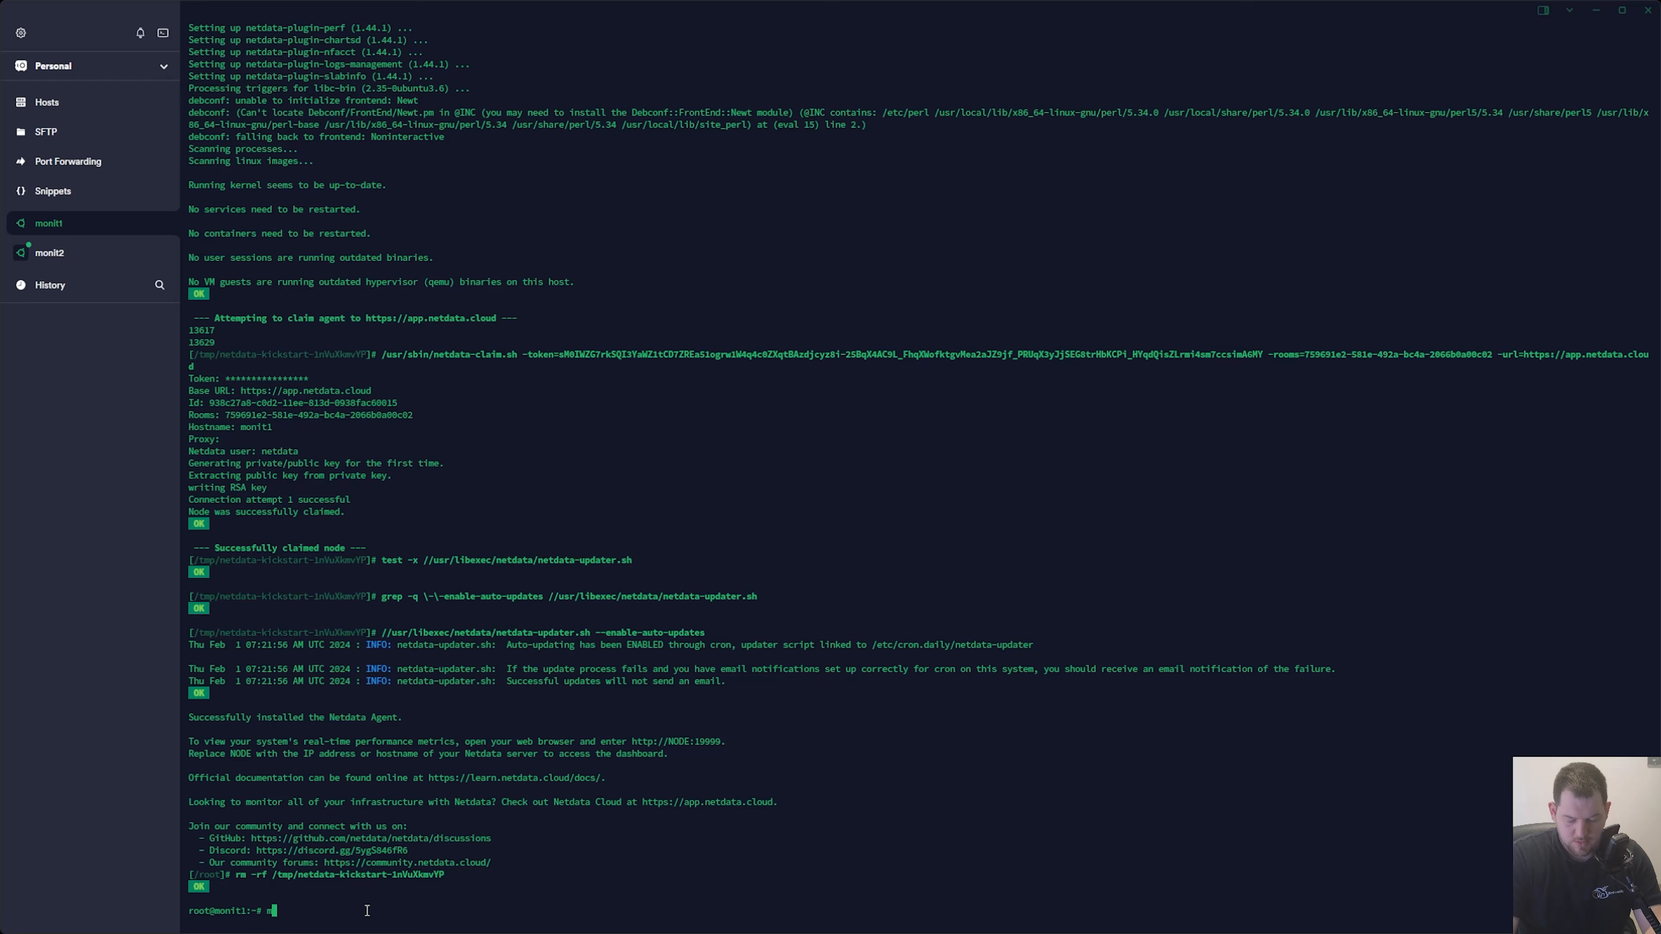
pyautogui.write('mysql -uroot')
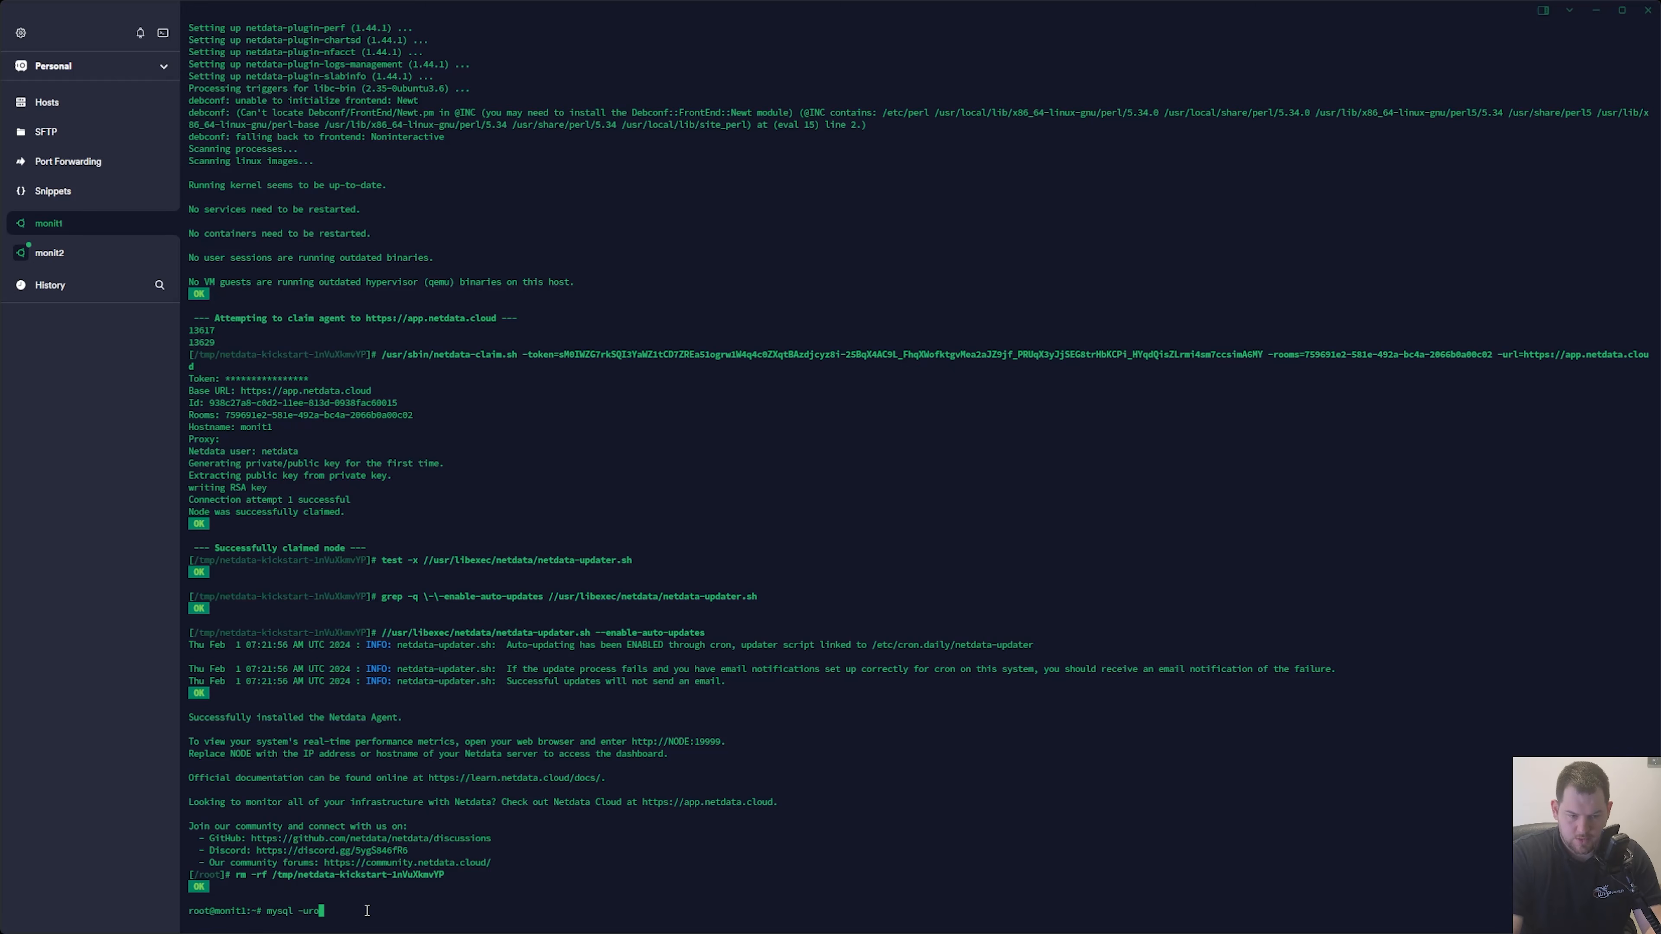
pyautogui.press('Return')
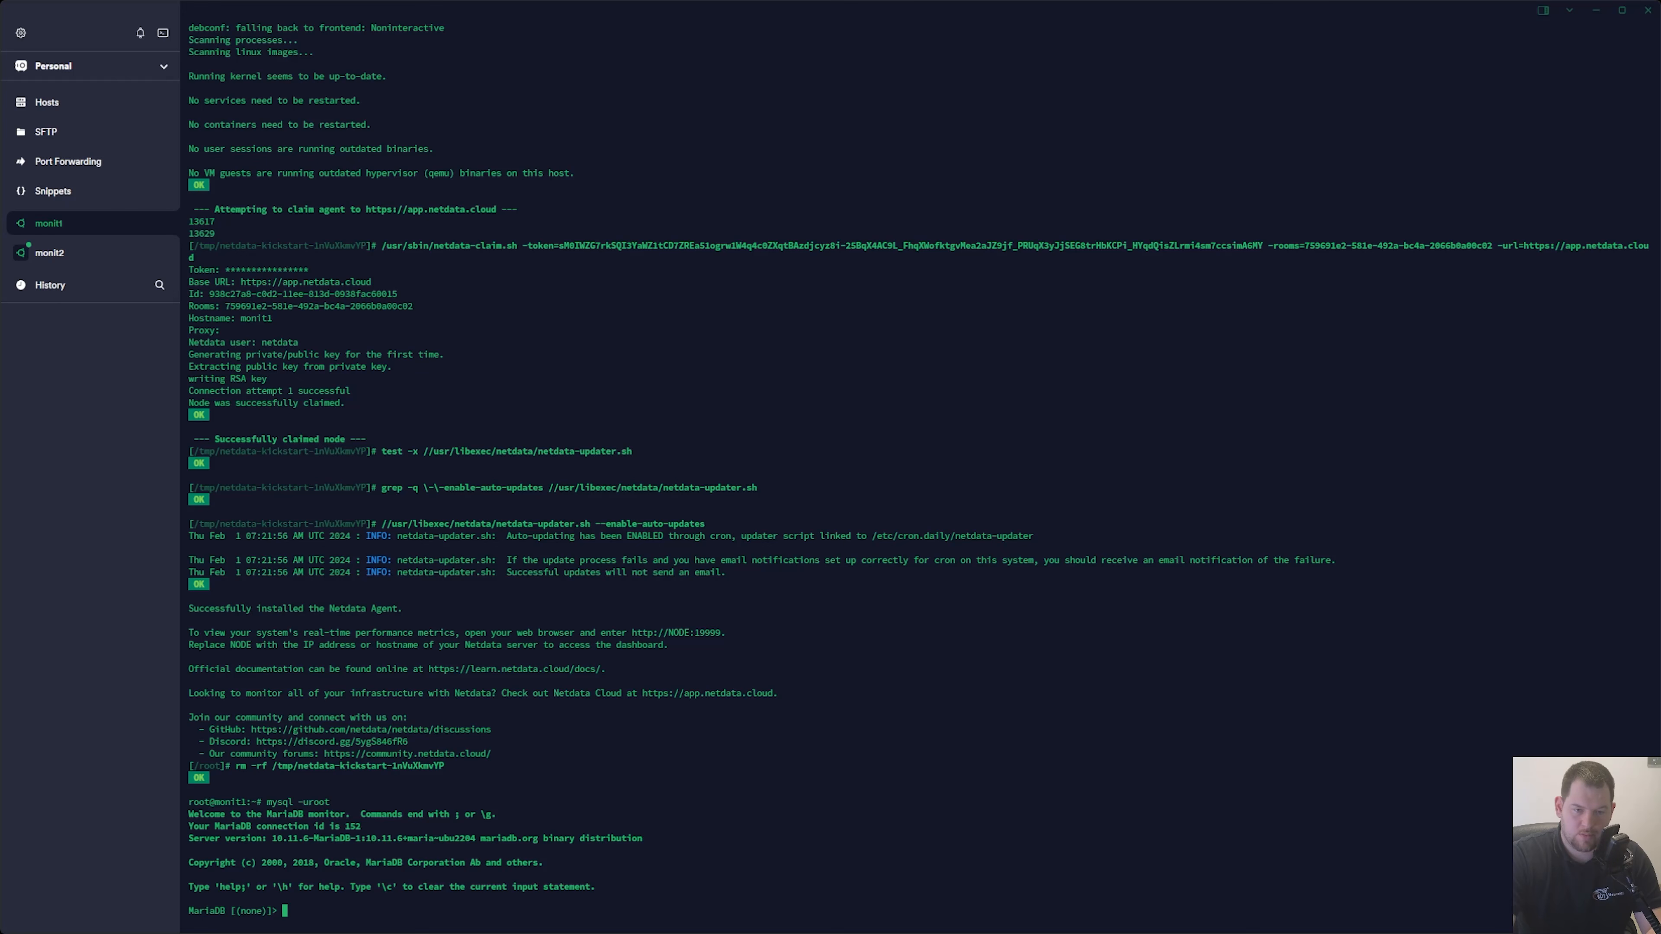
pyautogui.write("CREATE USER 'netdata'@'localhost';")
pyautogui.press('Return')
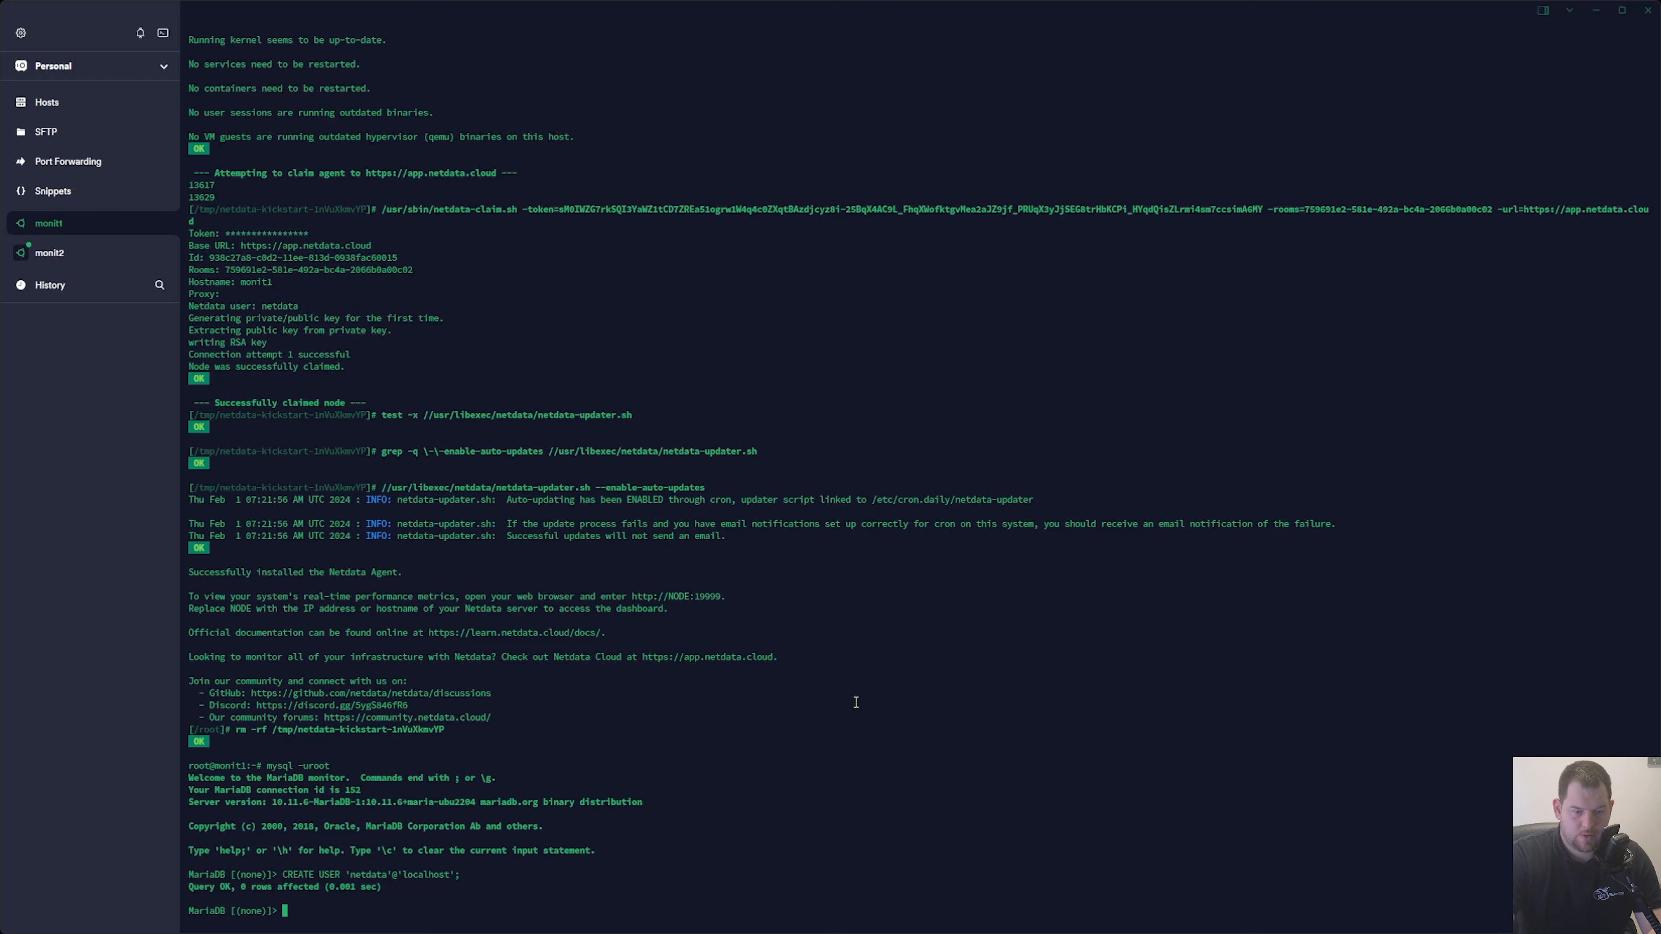
# Grant USAGE, REPLICATION CLIENT, PROCESS on *.* to 'netdata'@'localhost' in monit1's MariaDB shell and flush the privileges.
pyautogui.write("GRANT USAGE, REPLICATION CLIENT, PROCESS ON *.* TO 'netdata'@'localhost';")
pyautogui.press('Return')
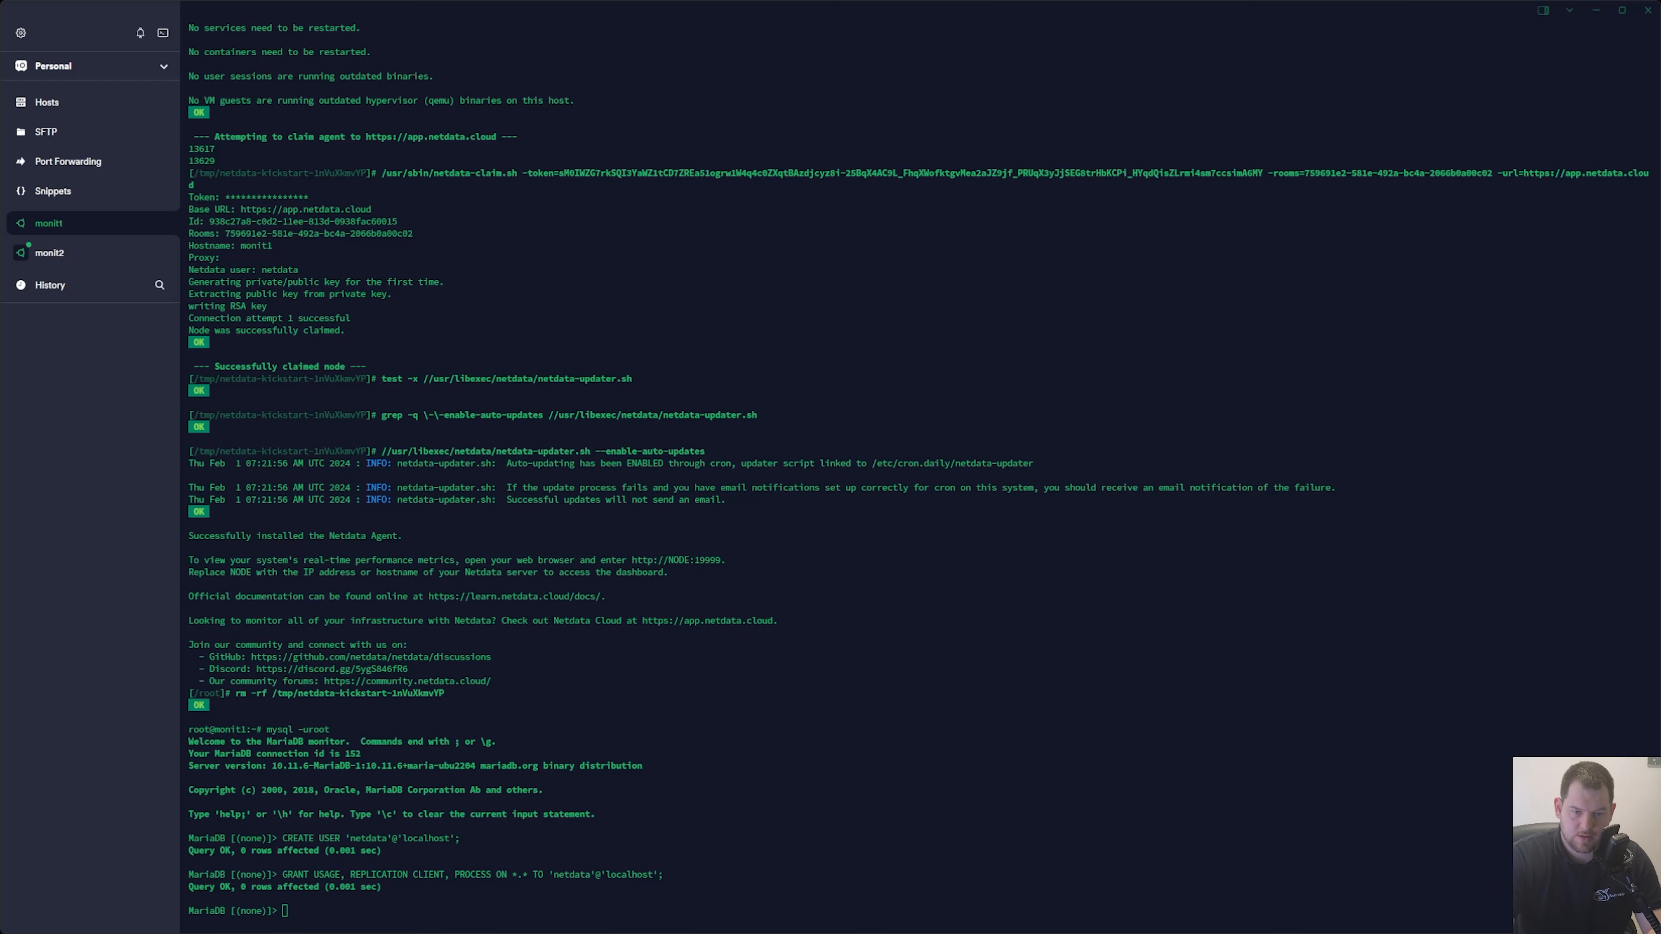
pyautogui.write('FLUSH PRIVILEGES;')
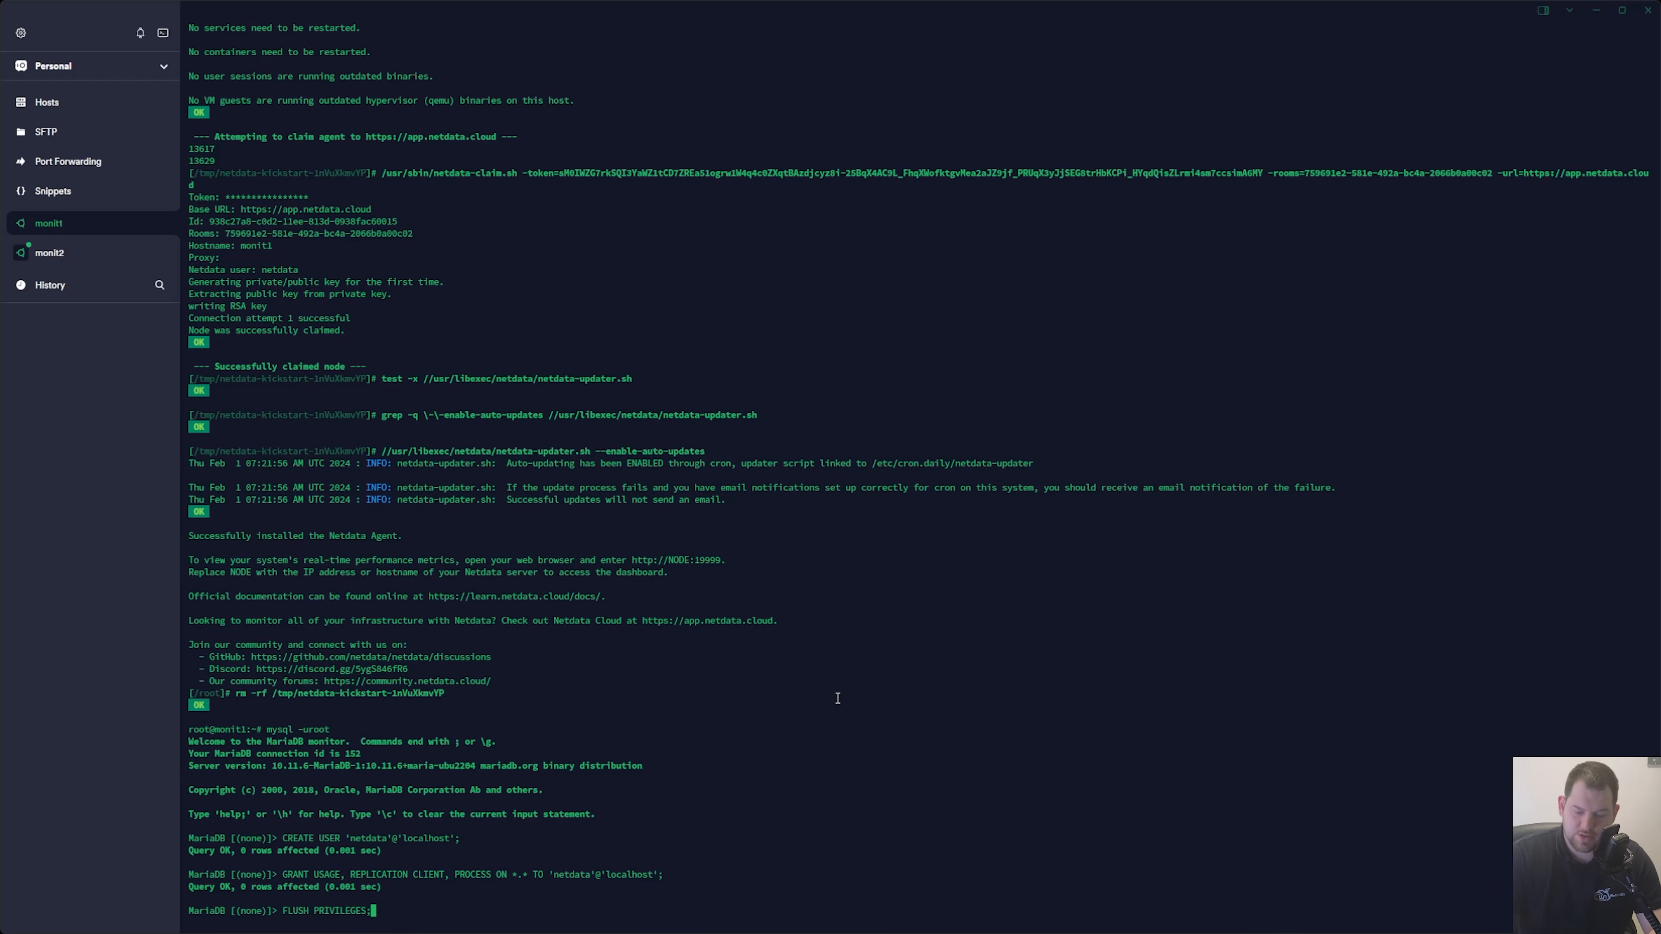
pyautogui.press('Return')
# Exit the MariaDB shell on monit1 and restart the agent with systemctl restart netdata.service.
pyautogui.write('exit')
pyautogui.press('Return')
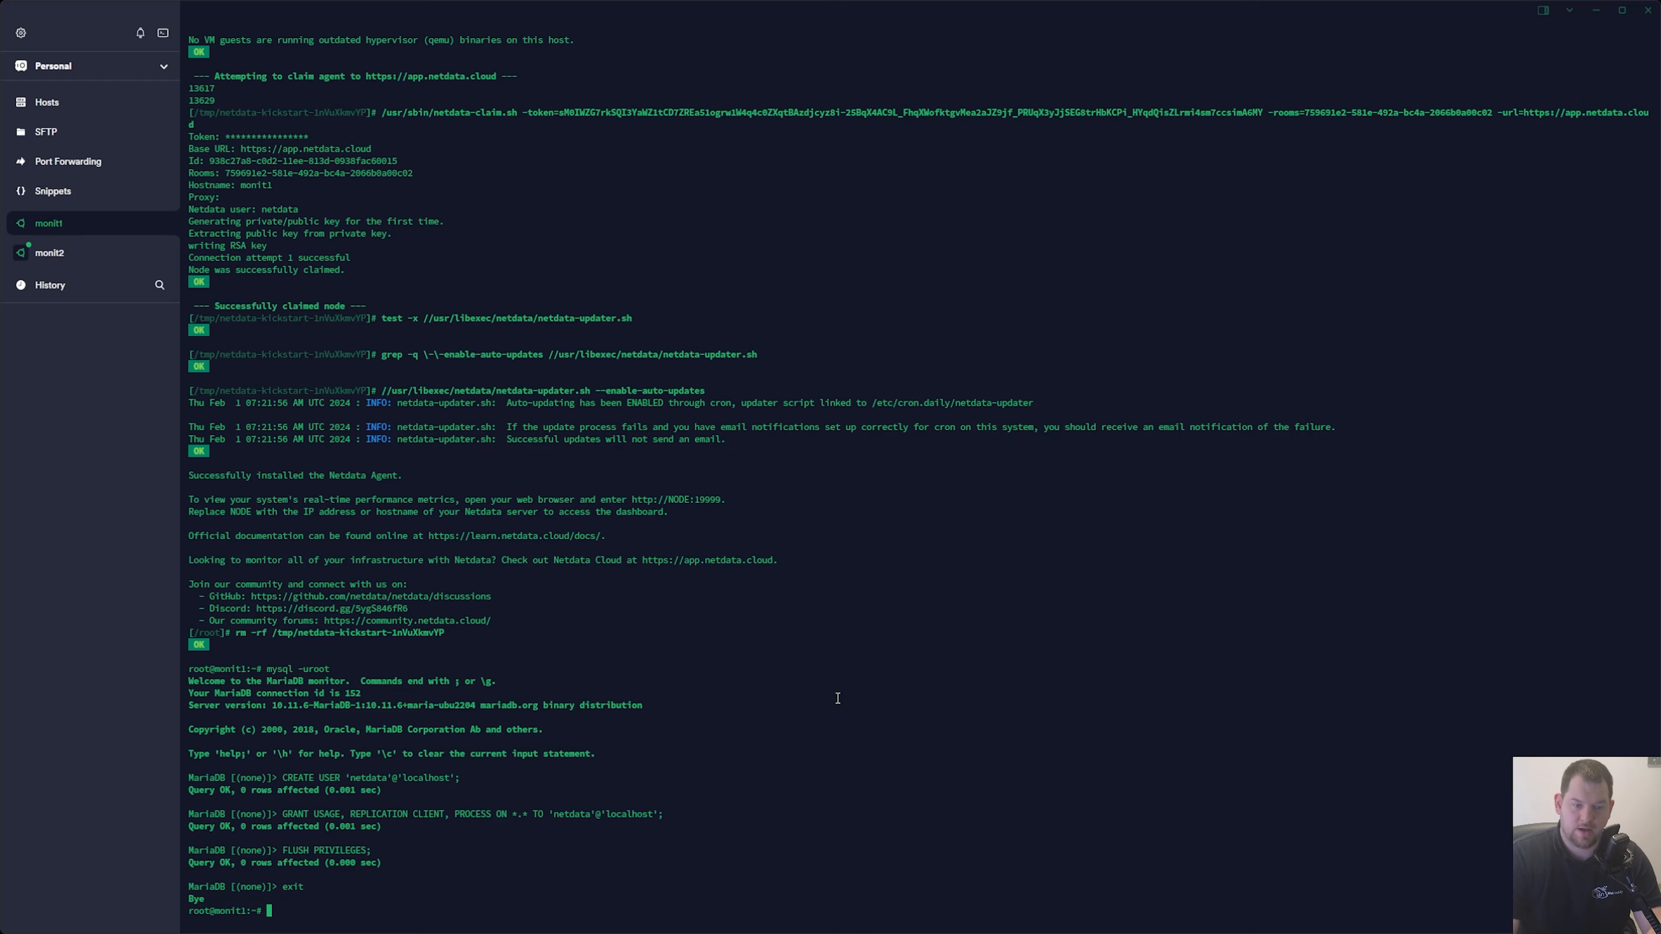
pyautogui.write('systemctl r')
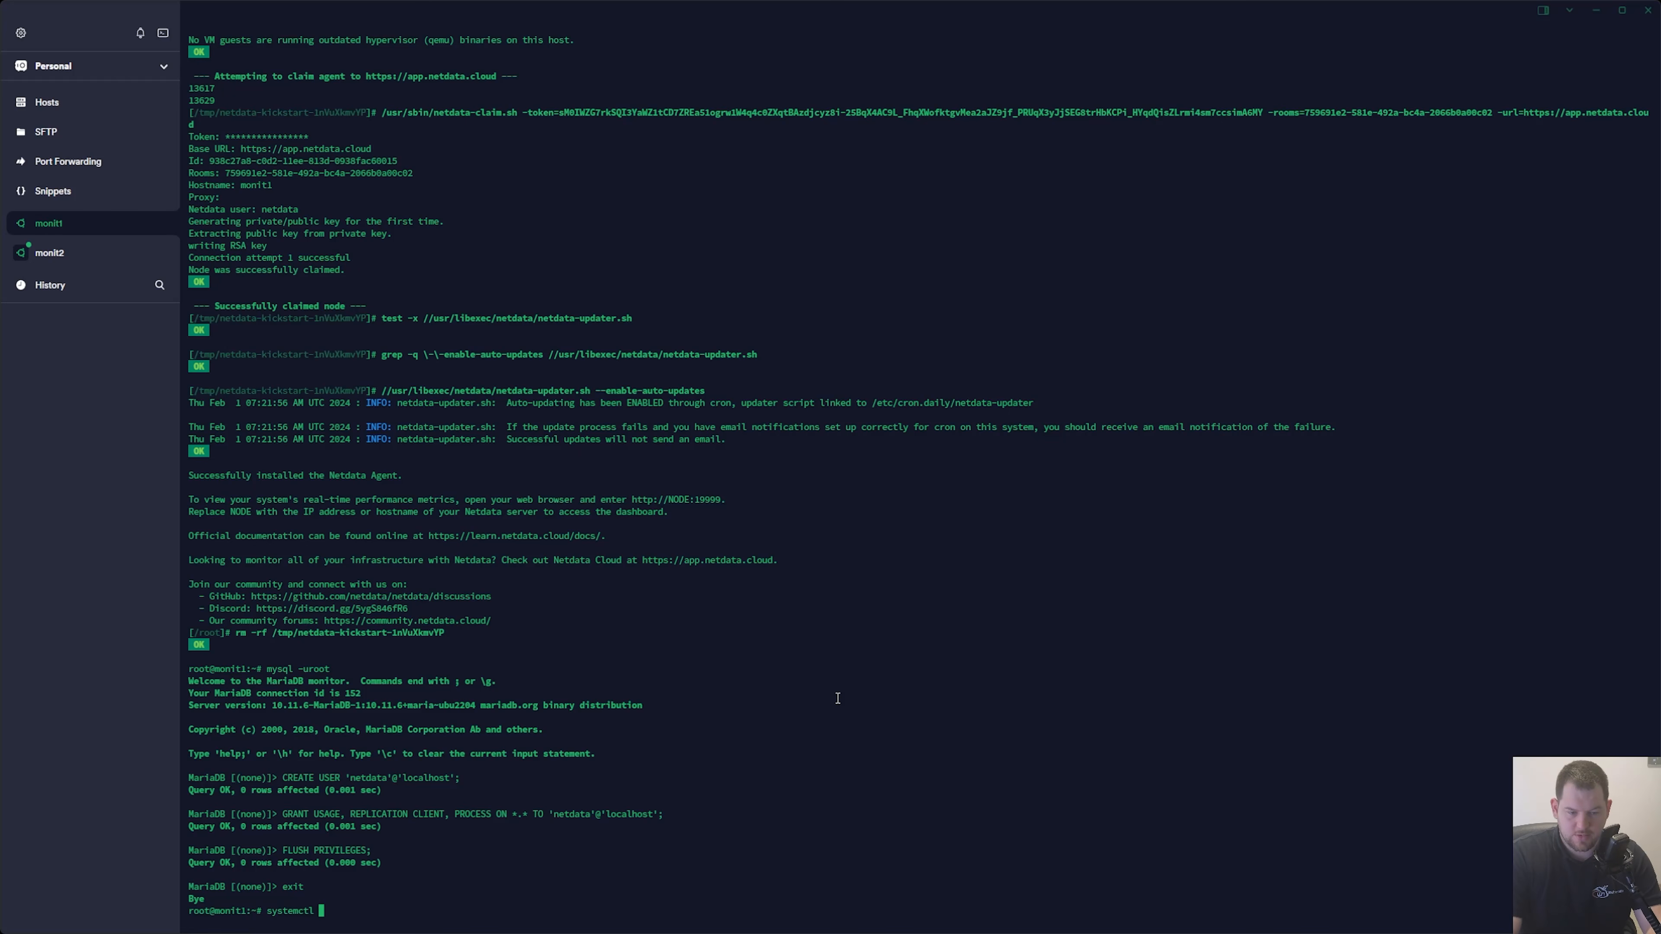
pyautogui.write('estart netd')
pyautogui.press('Tab')
pyautogui.press('Return')
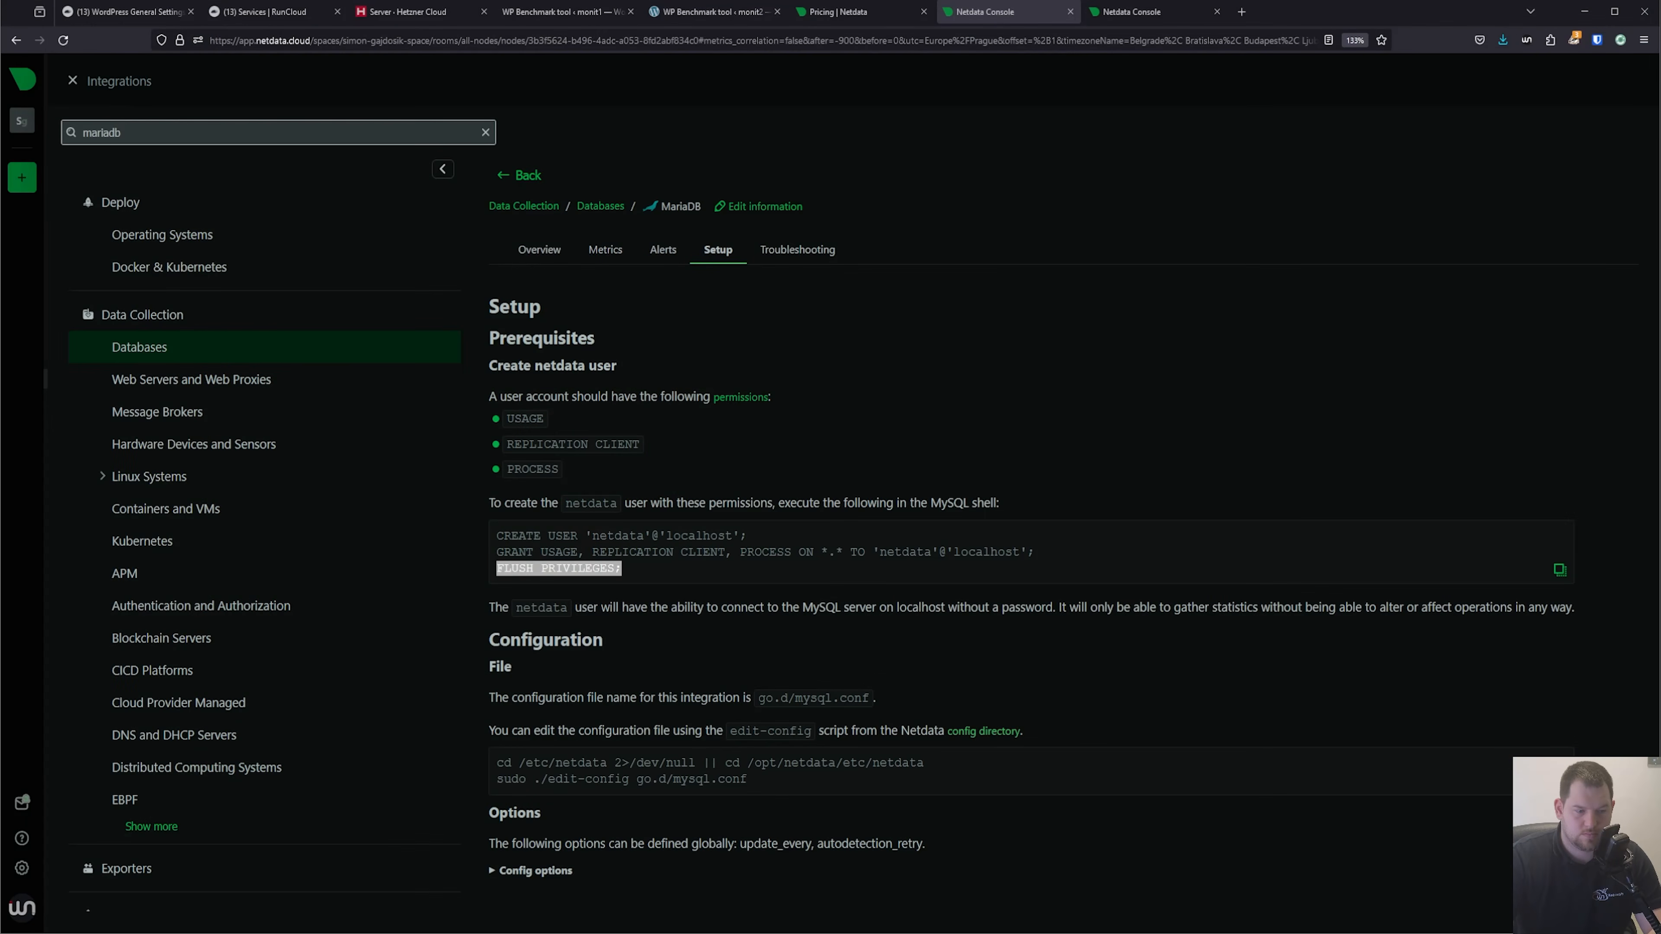
# Return to Netdata in the browser, close the integrations page and reload the monit1 dashboard.
pyautogui.hotkey('alt', 'Tab')
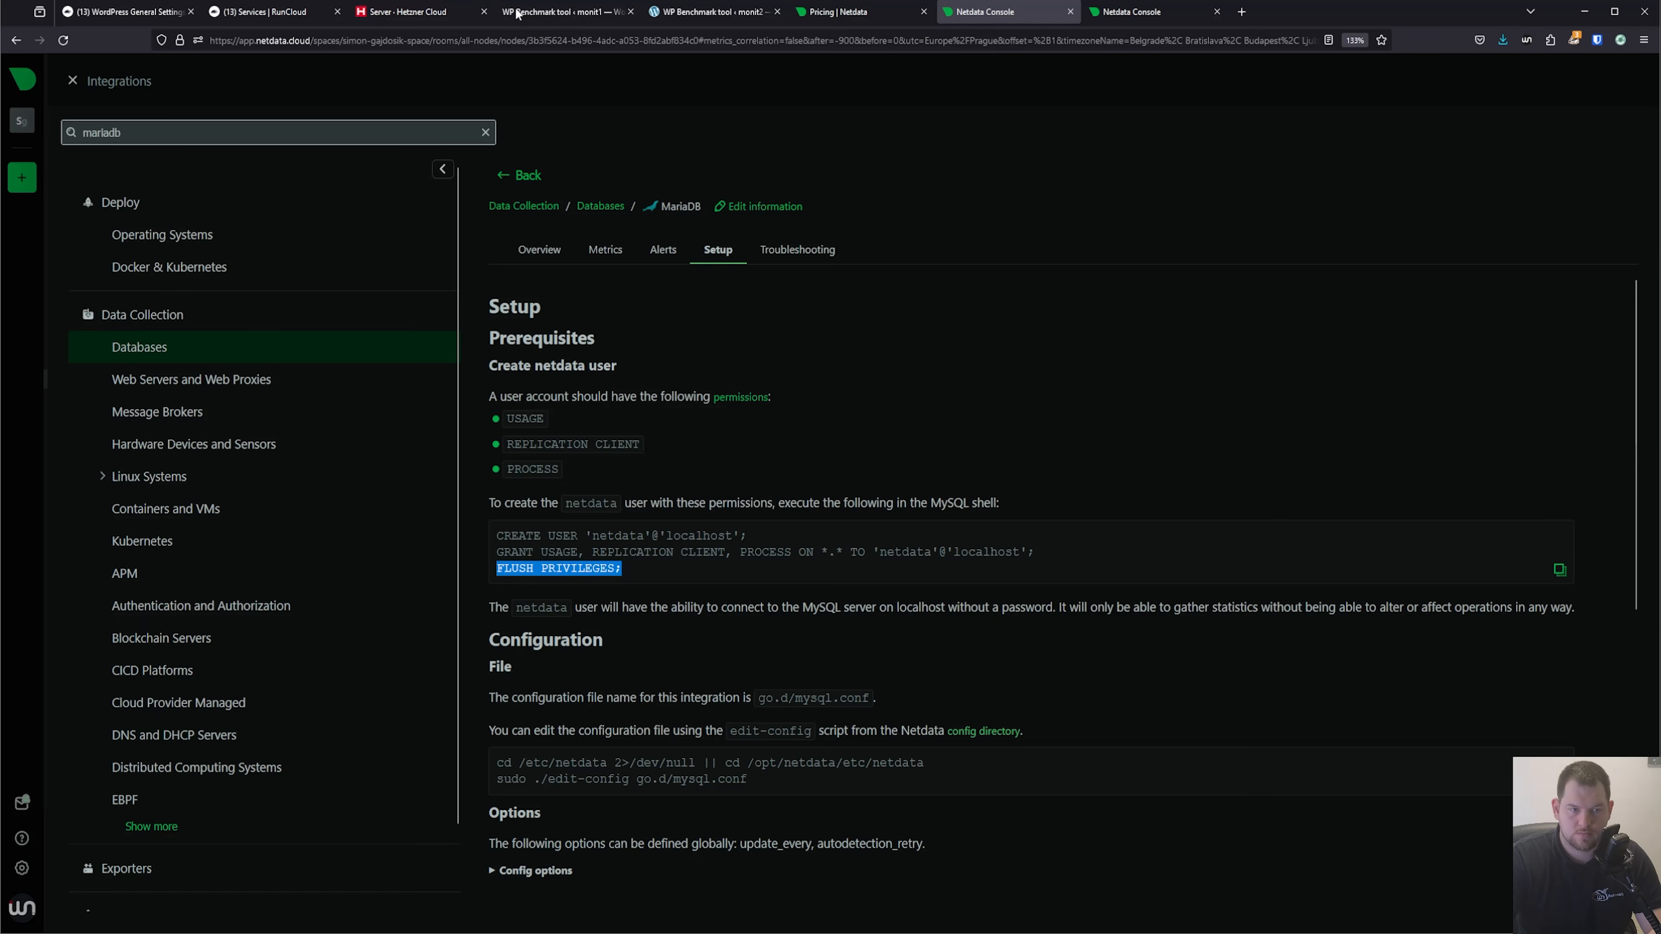
pyautogui.click(262, 202)
pyautogui.click(73, 82)
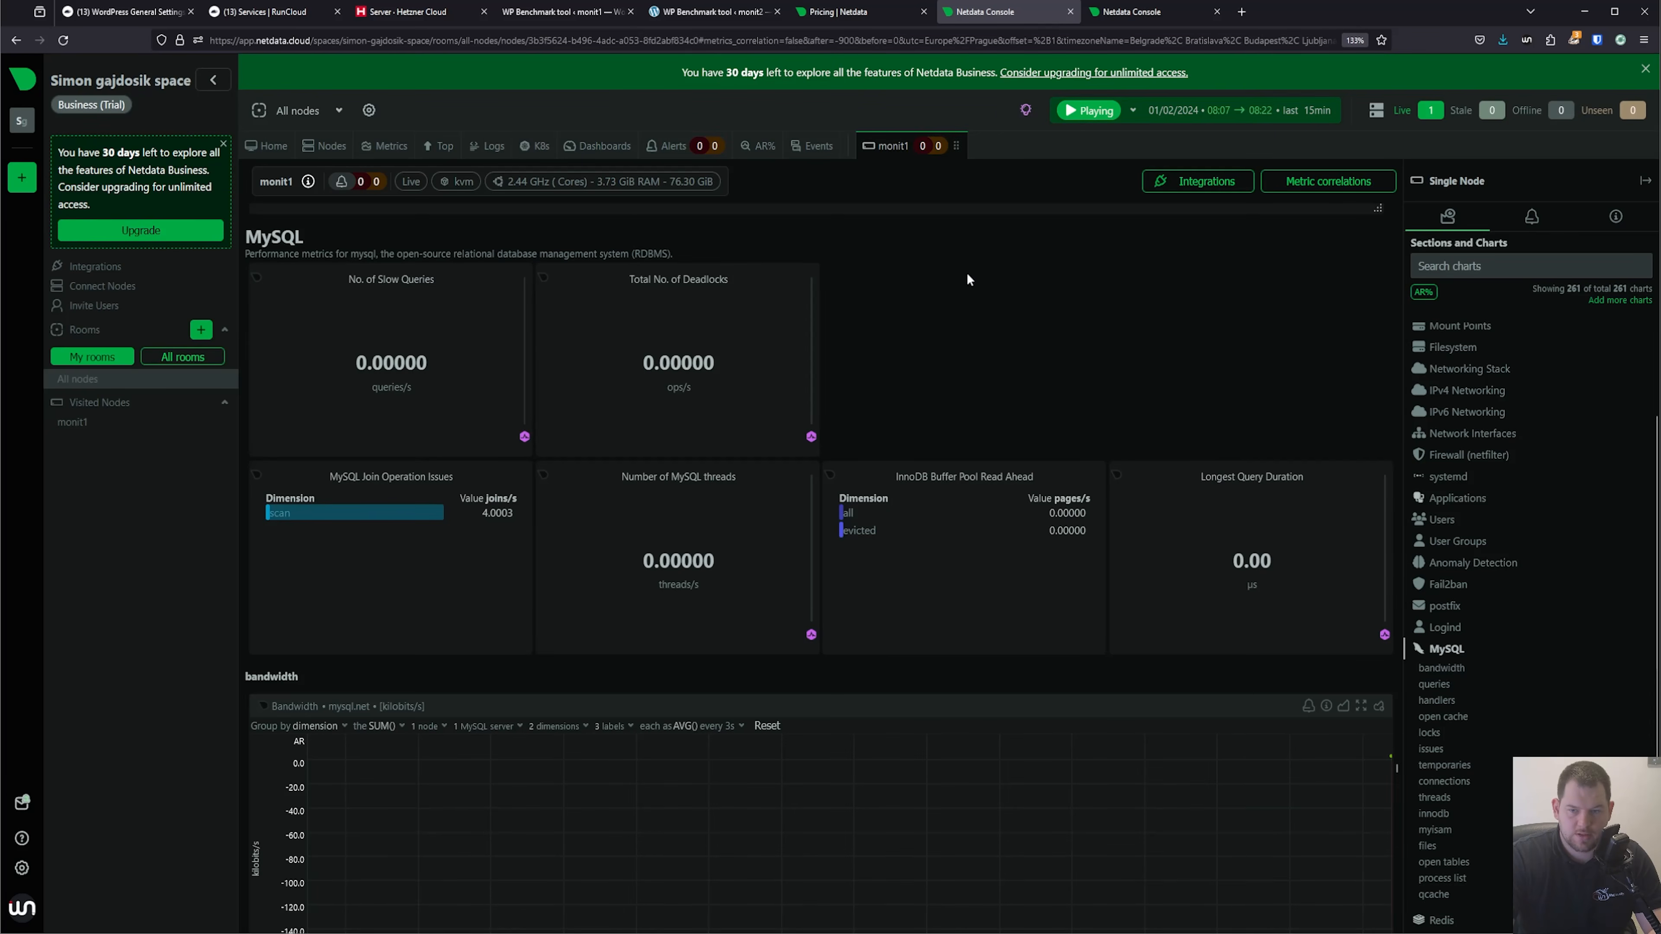
pyautogui.press('F5')
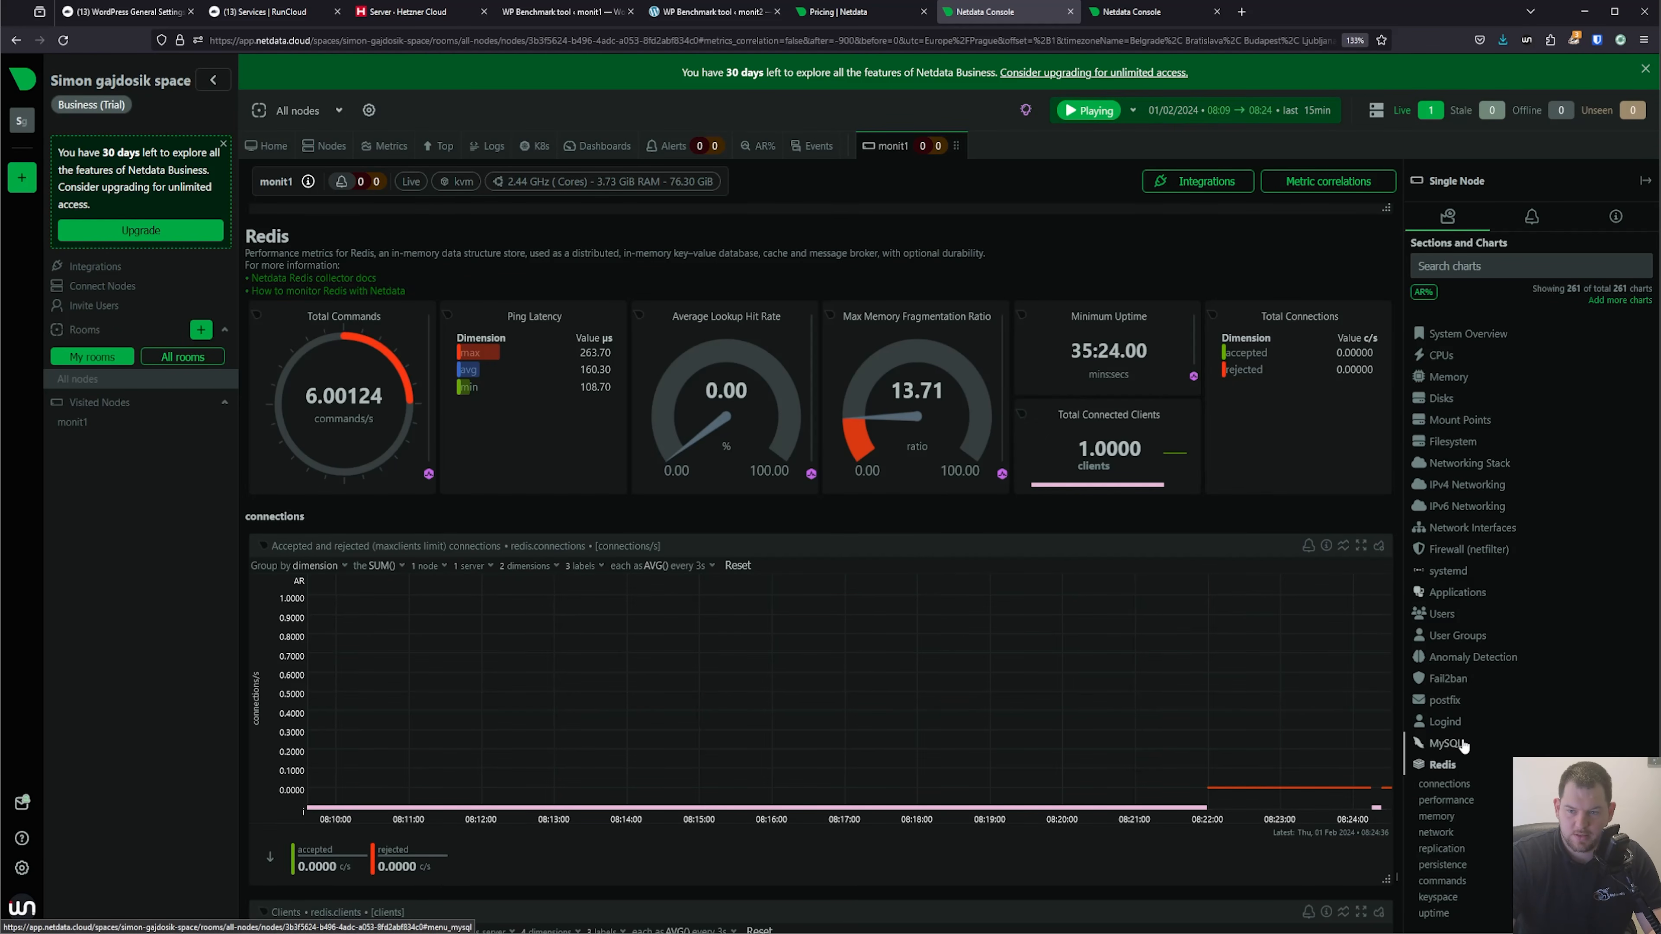
# Open the MySQL section of the monit1 dashboard and examine its bandwidth, queries and handlers charts.
pyautogui.click(1461, 744)
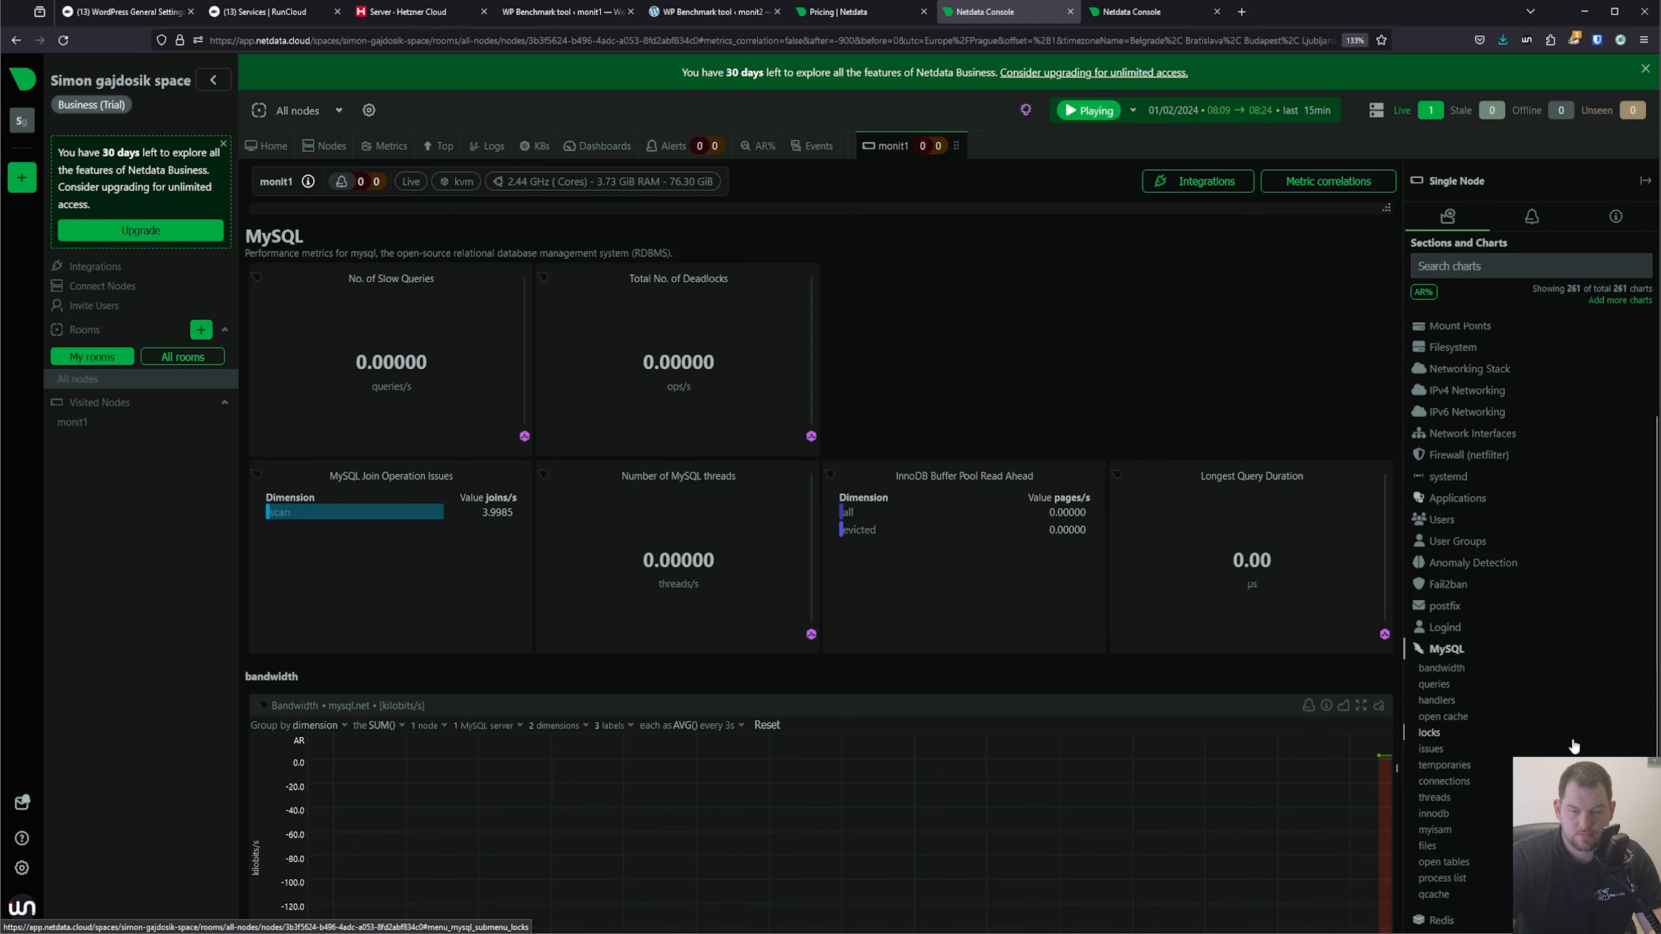
pyautogui.scroll(-8, 1158, 335)
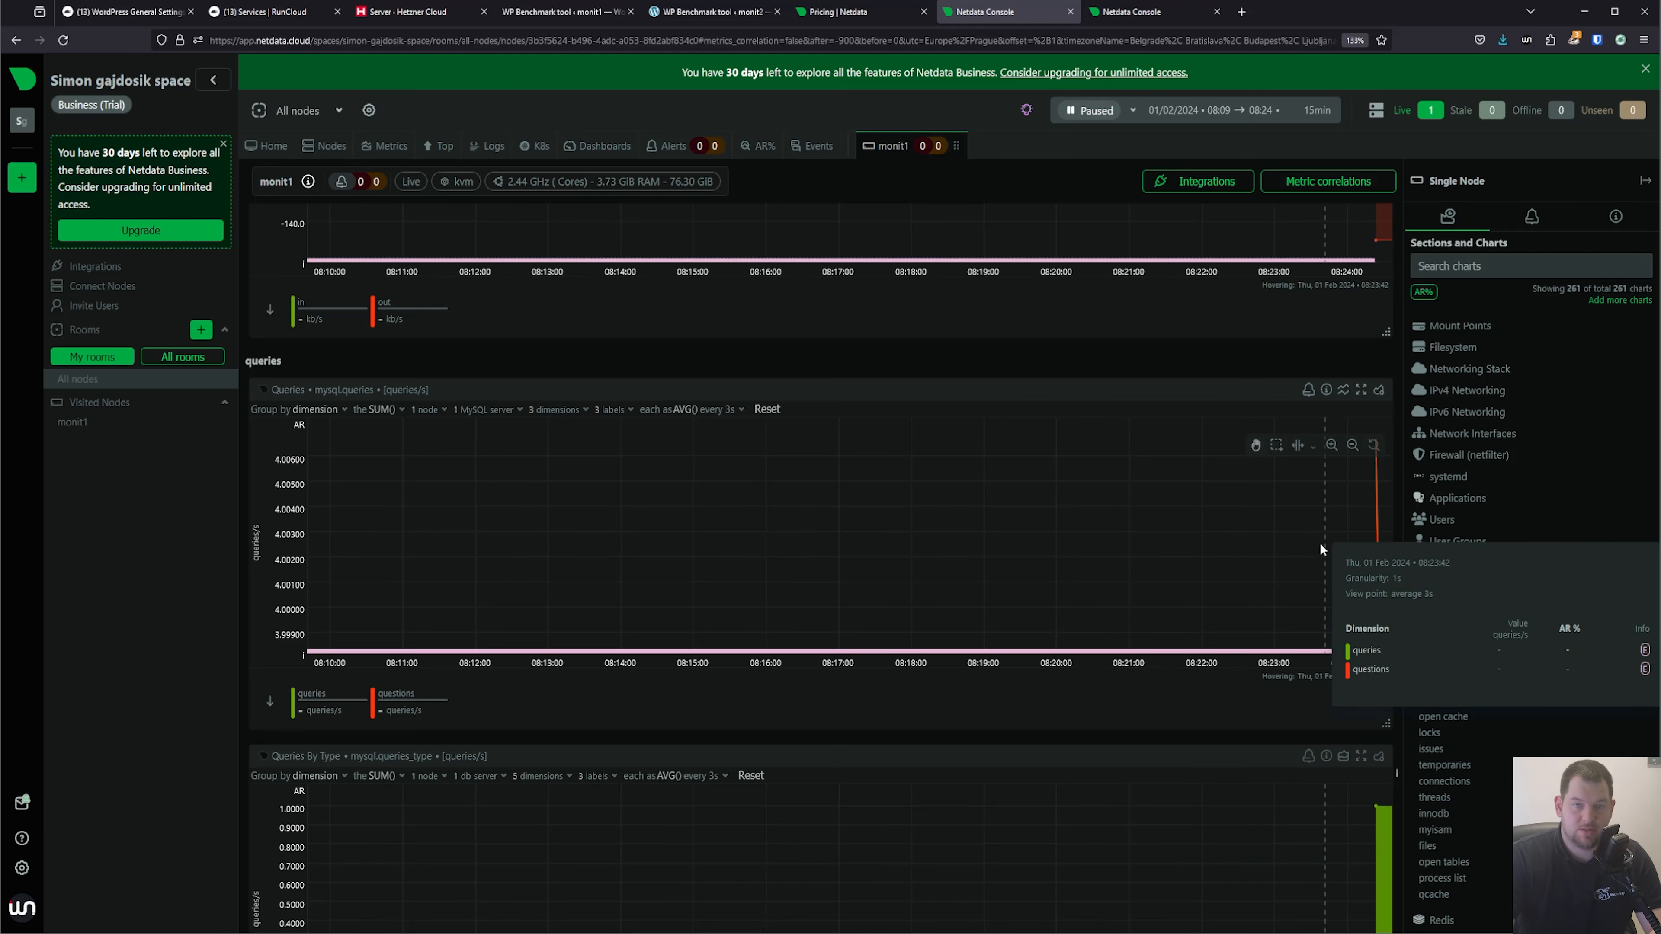
pyautogui.scroll(-5, 1099, 578)
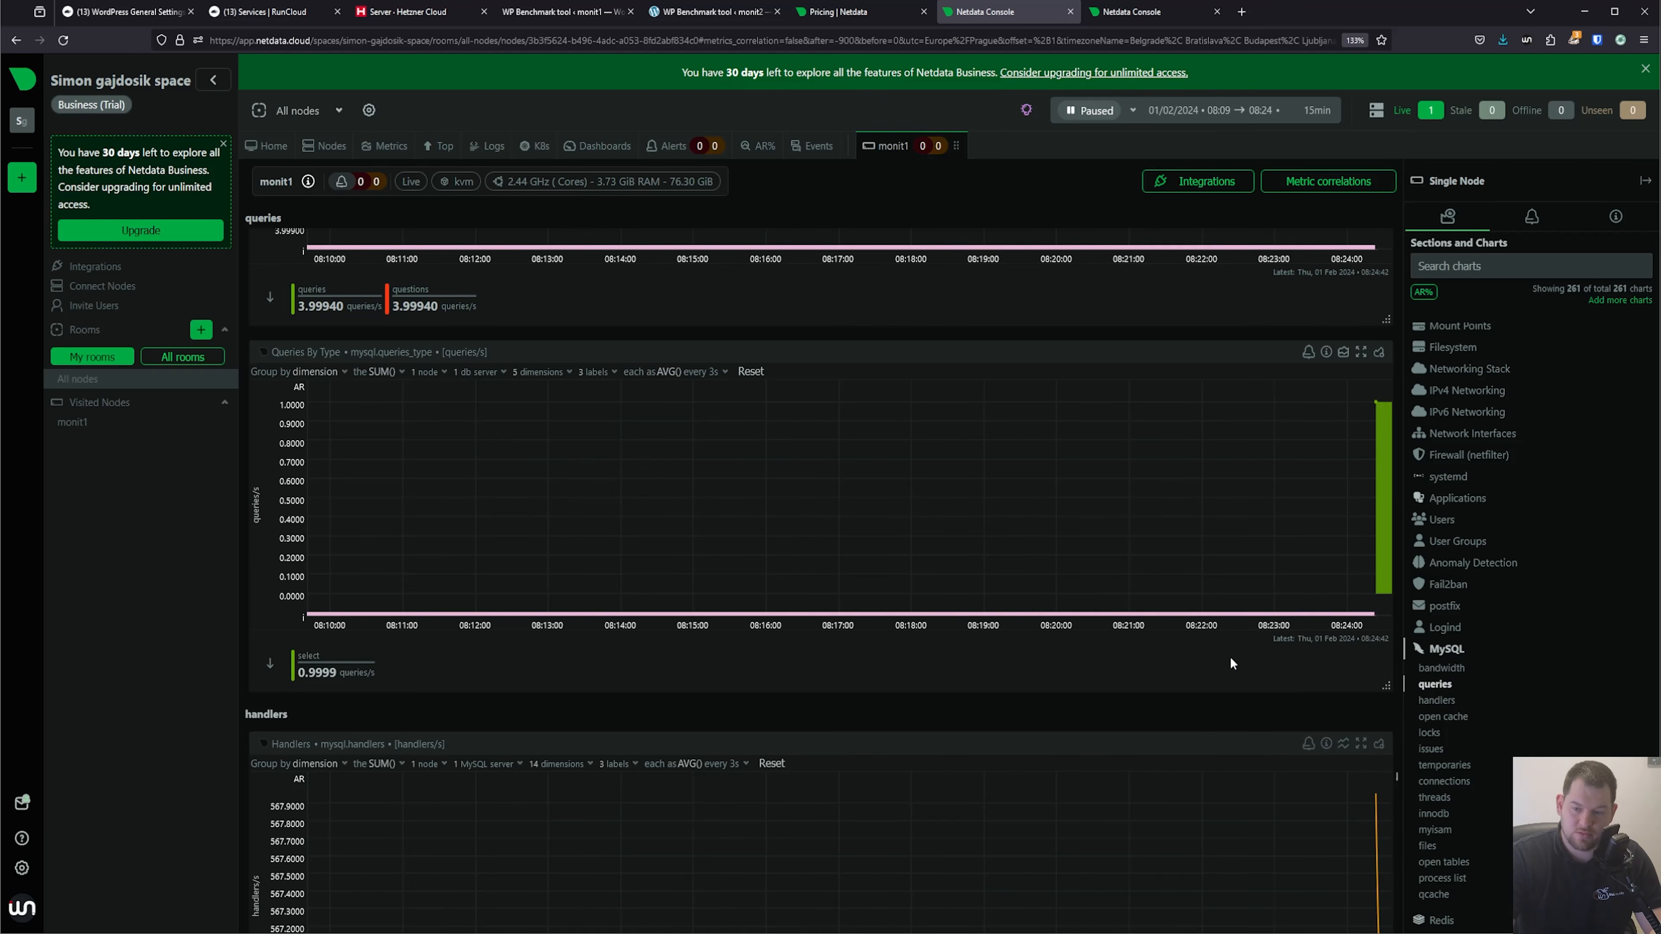
pyautogui.scroll(-4, 1230, 657)
pyautogui.scroll(20, 1183, 672)
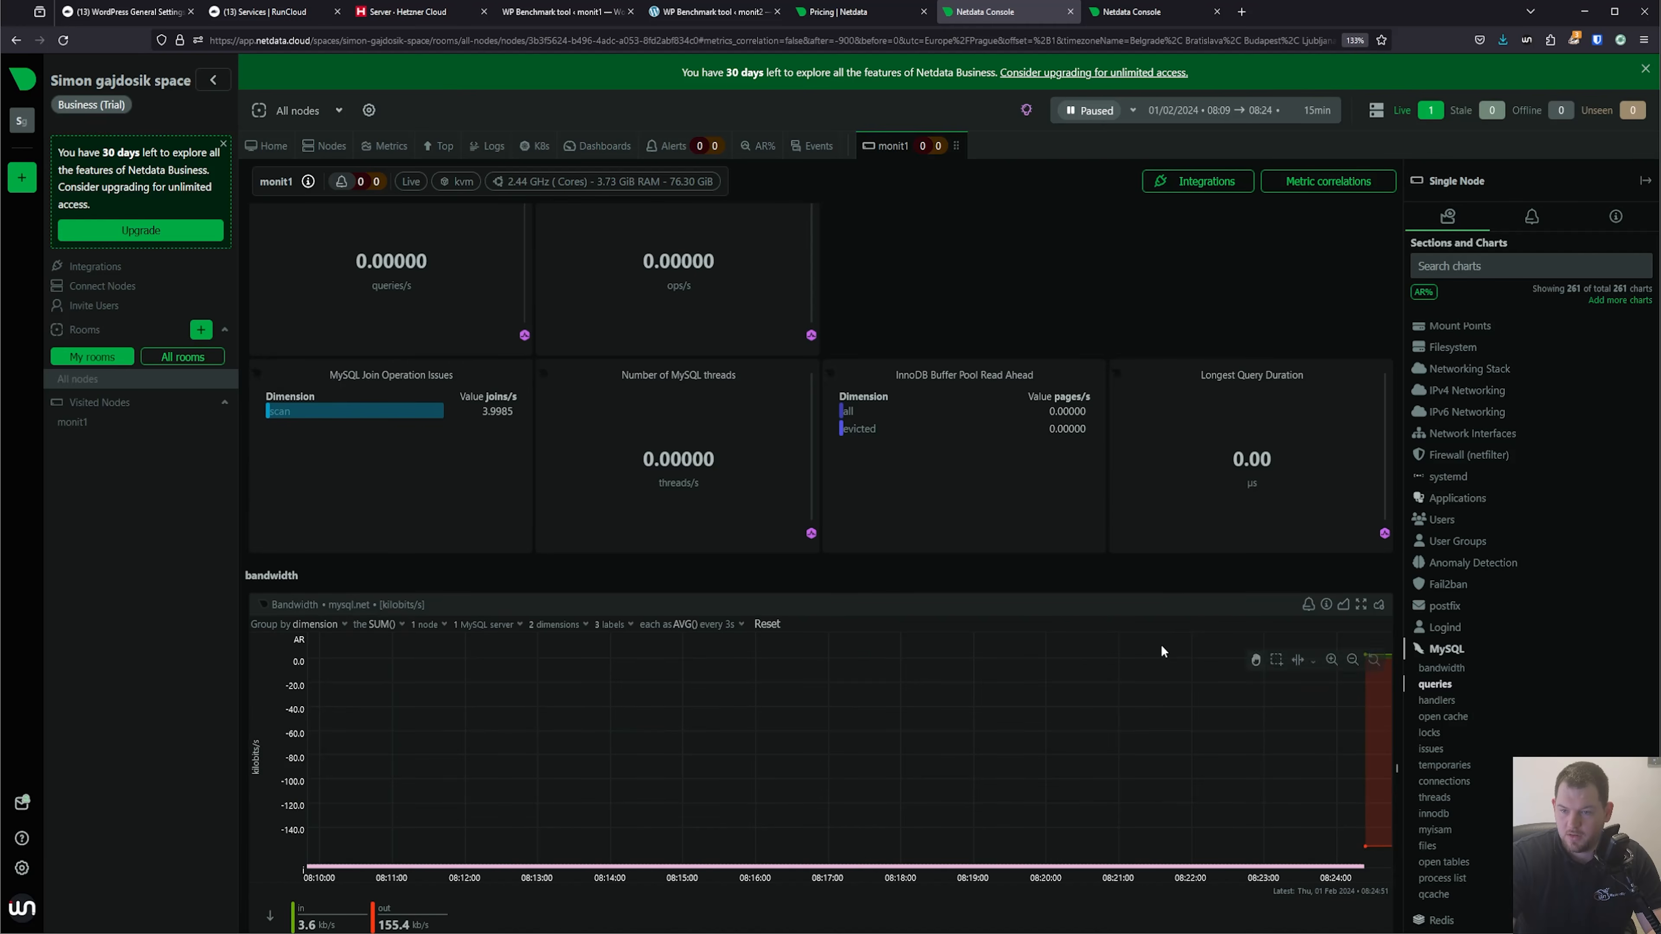
pyautogui.scroll(5, 937, 436)
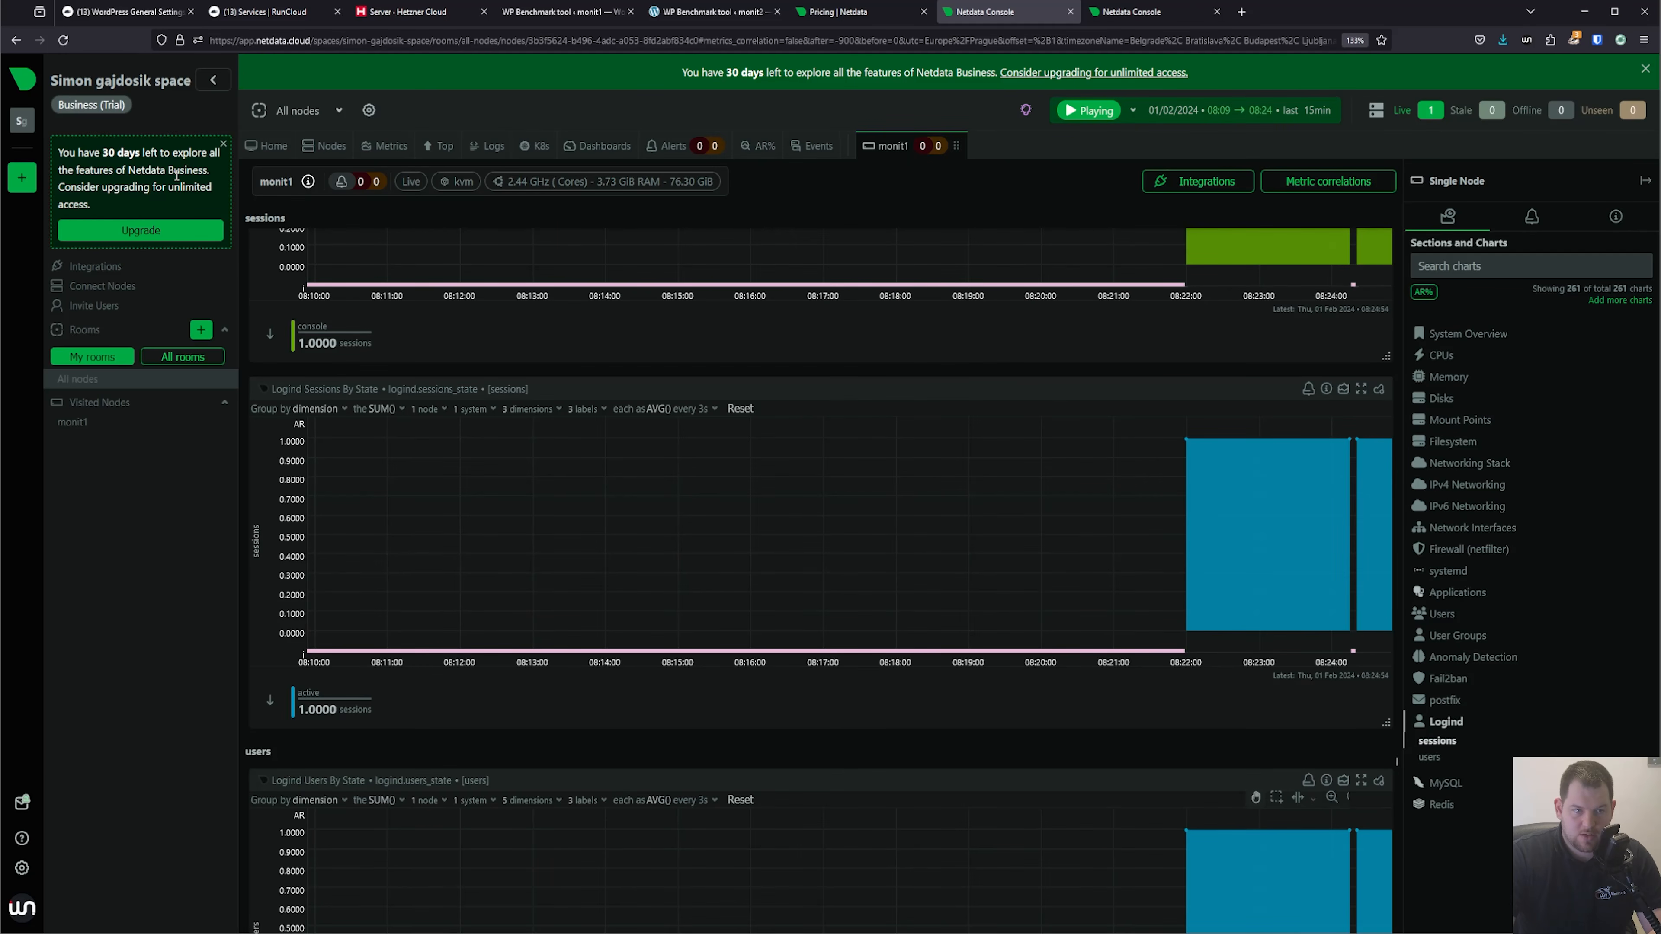
# Dismiss the trial notice, open the space's node connection instructions and copy the Linux wget install command.
pyautogui.click(224, 144)
pyautogui.scroll(1, 611, 324)
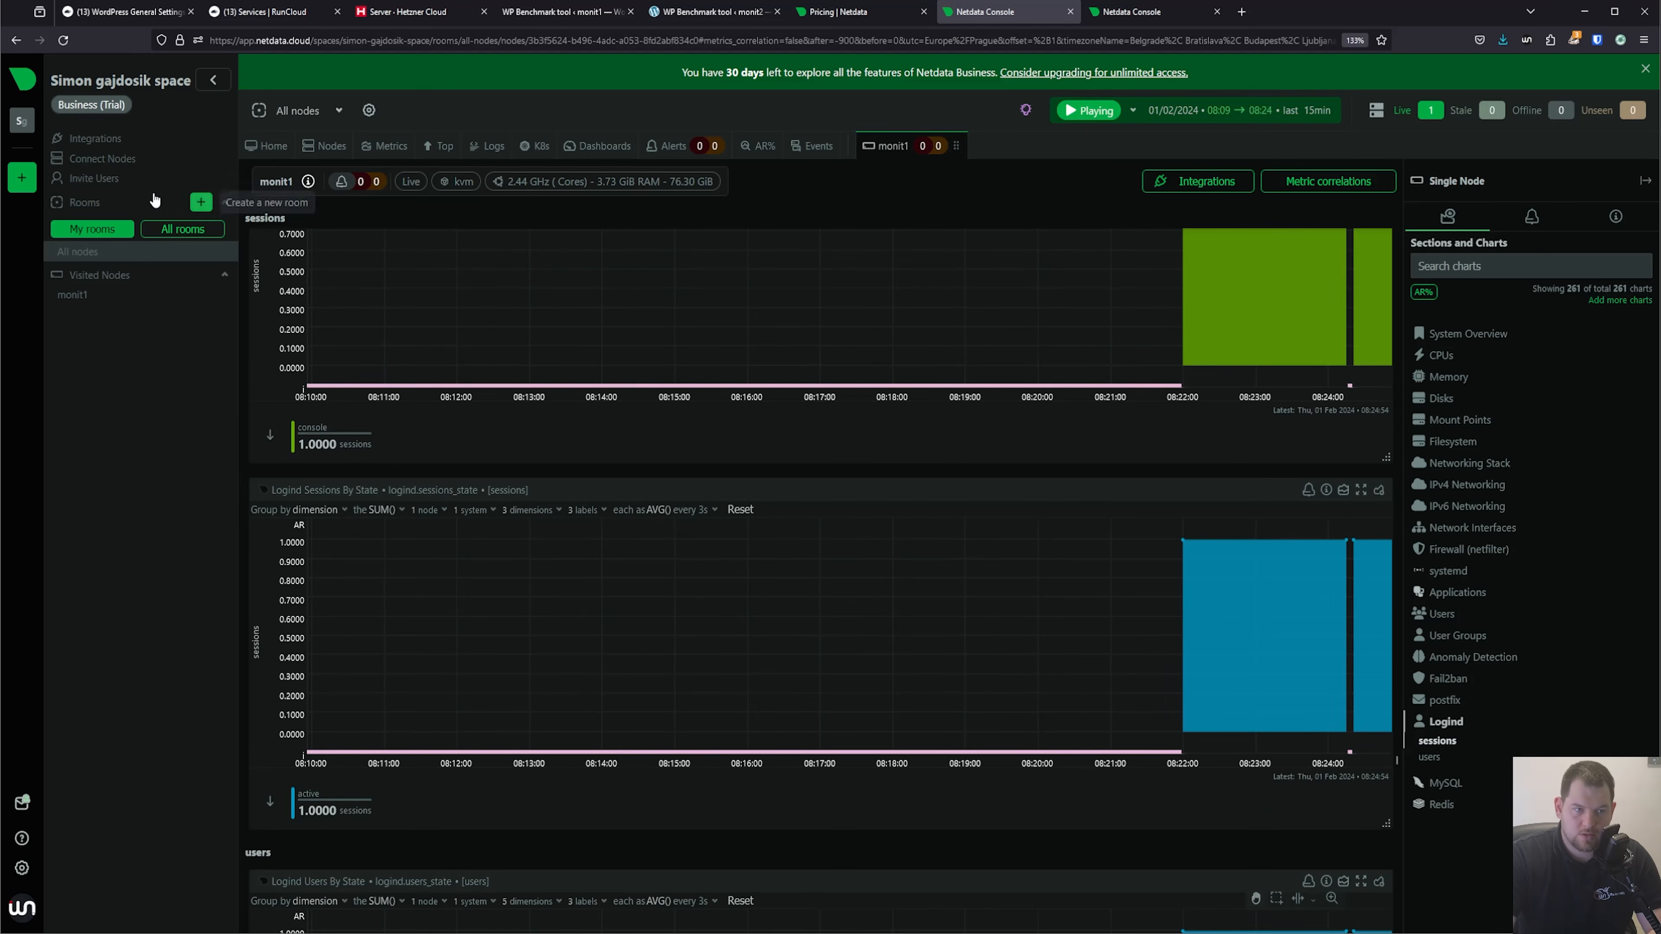
pyautogui.click(137, 159)
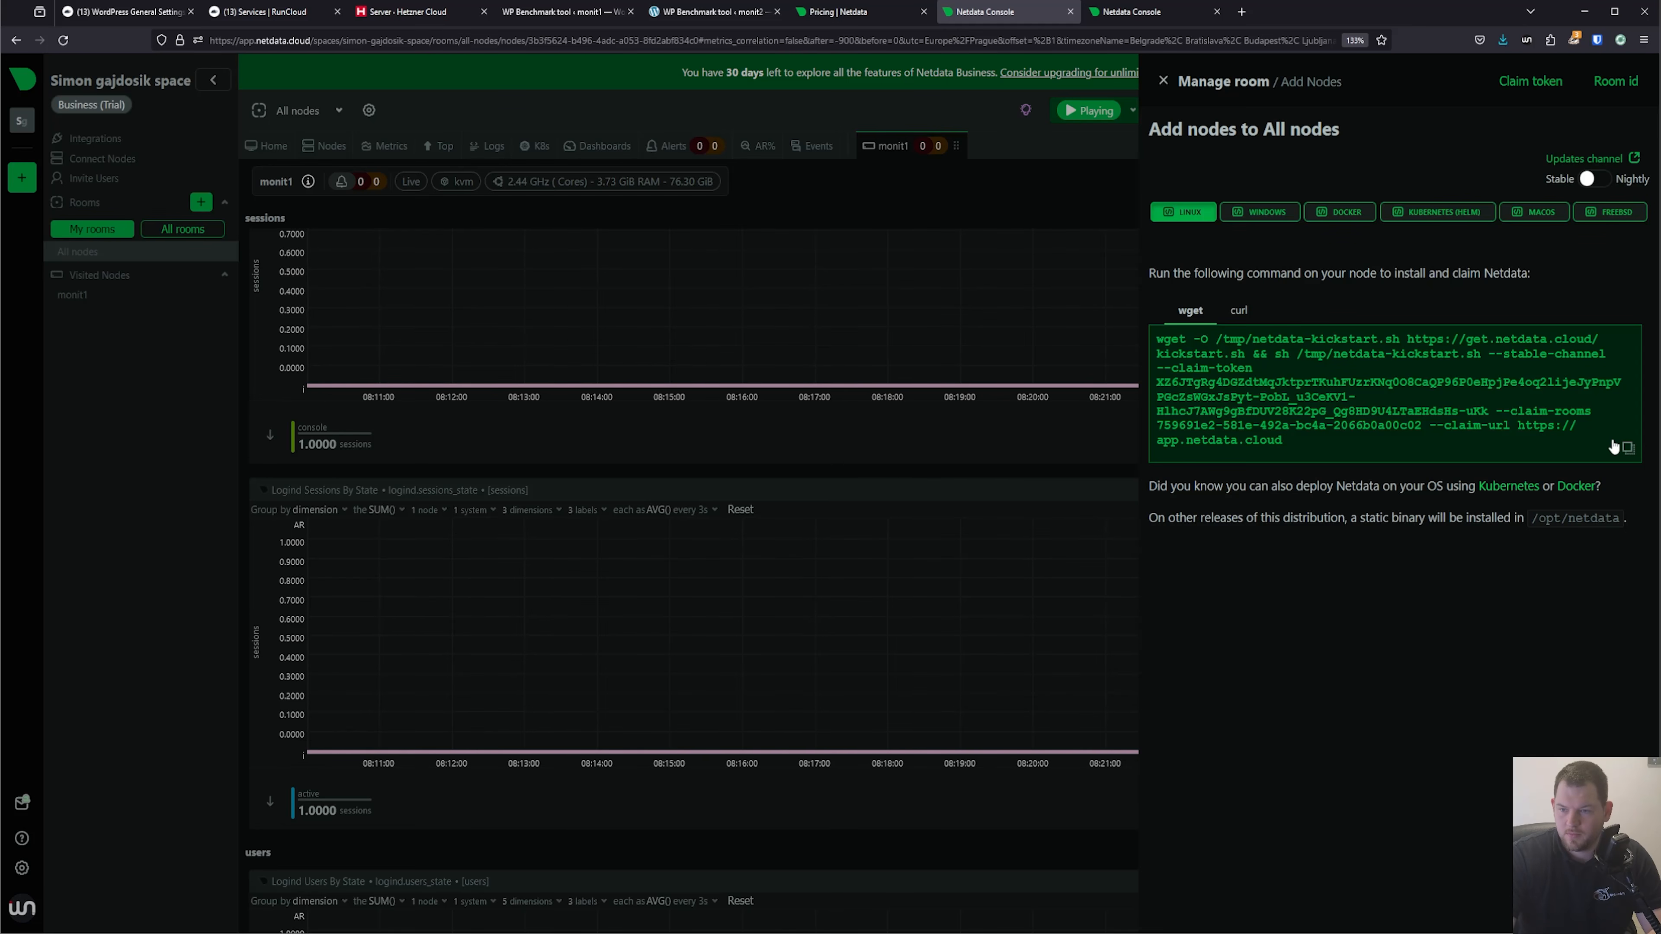
pyautogui.click(1627, 450)
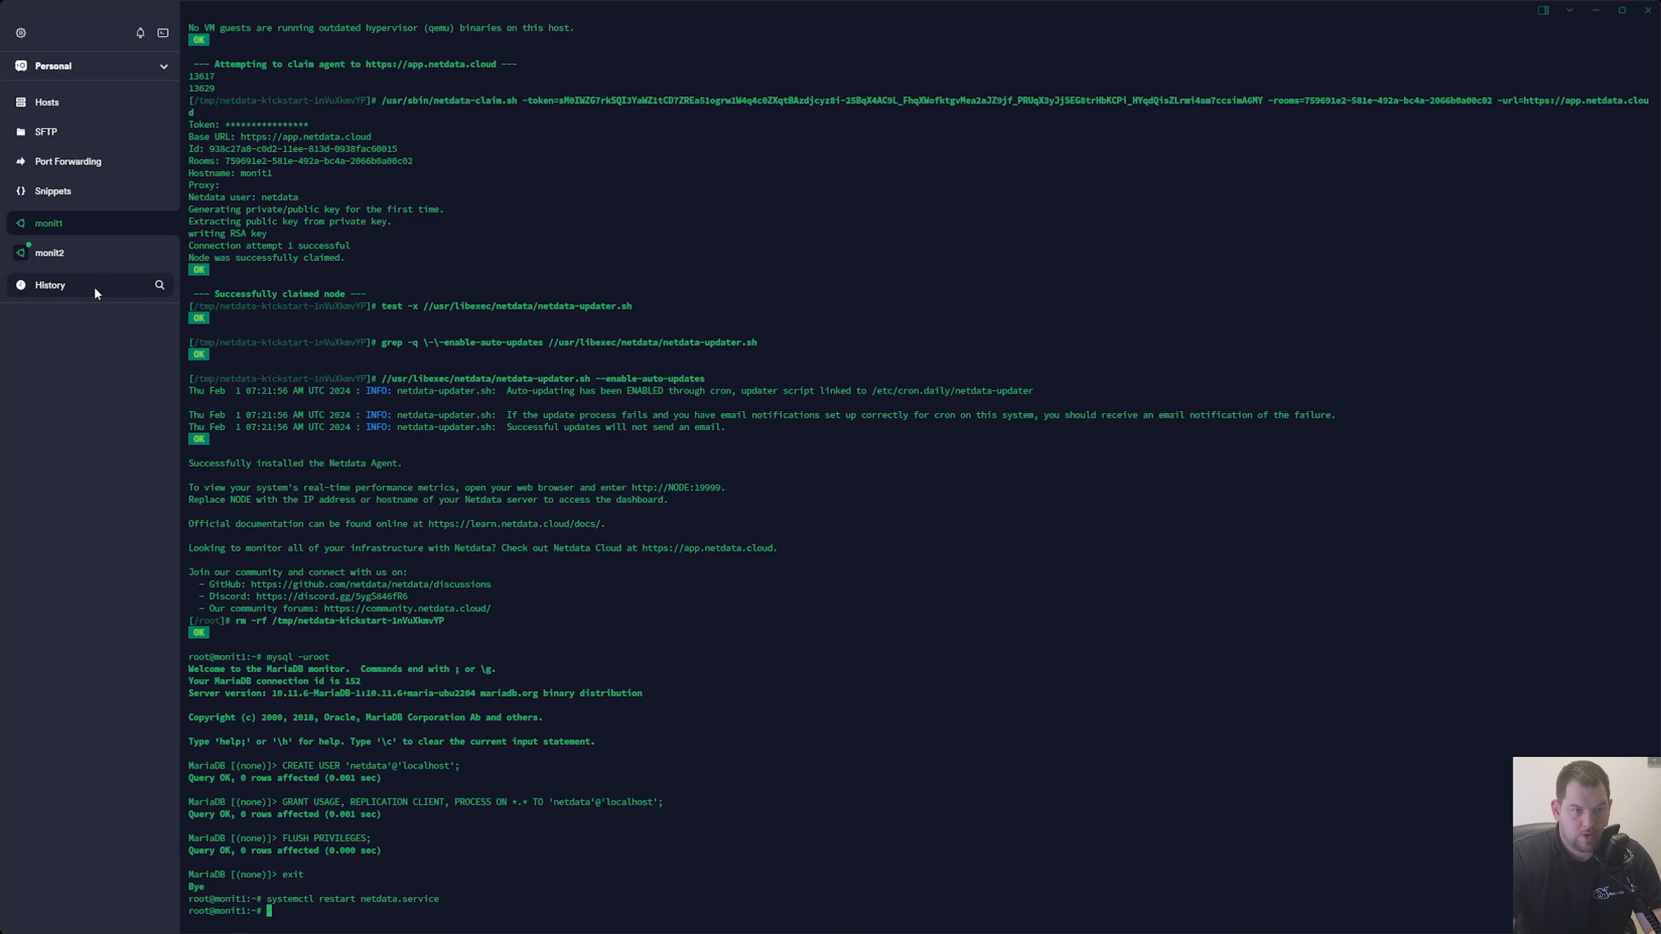
# In the monit2 terminal session, run the copied Netdata kickstart command with its claim token and accept both package installation prompts.
pyautogui.click(92, 258)
pyautogui.hotkey('ctrl', 'v')
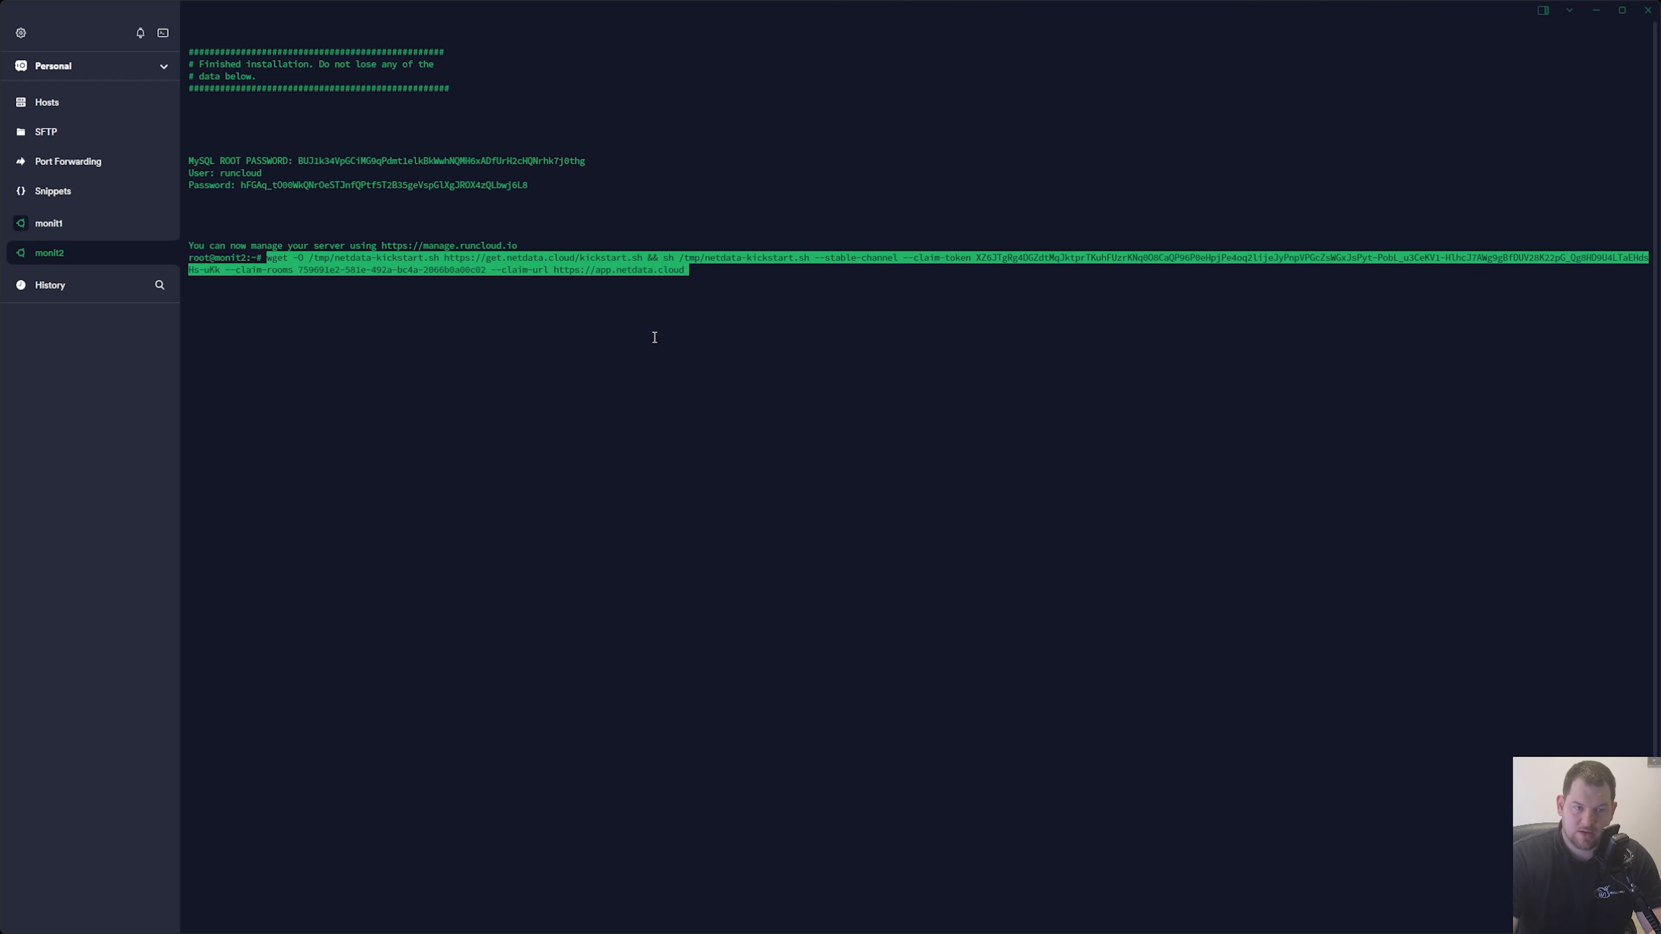
pyautogui.press('Return')
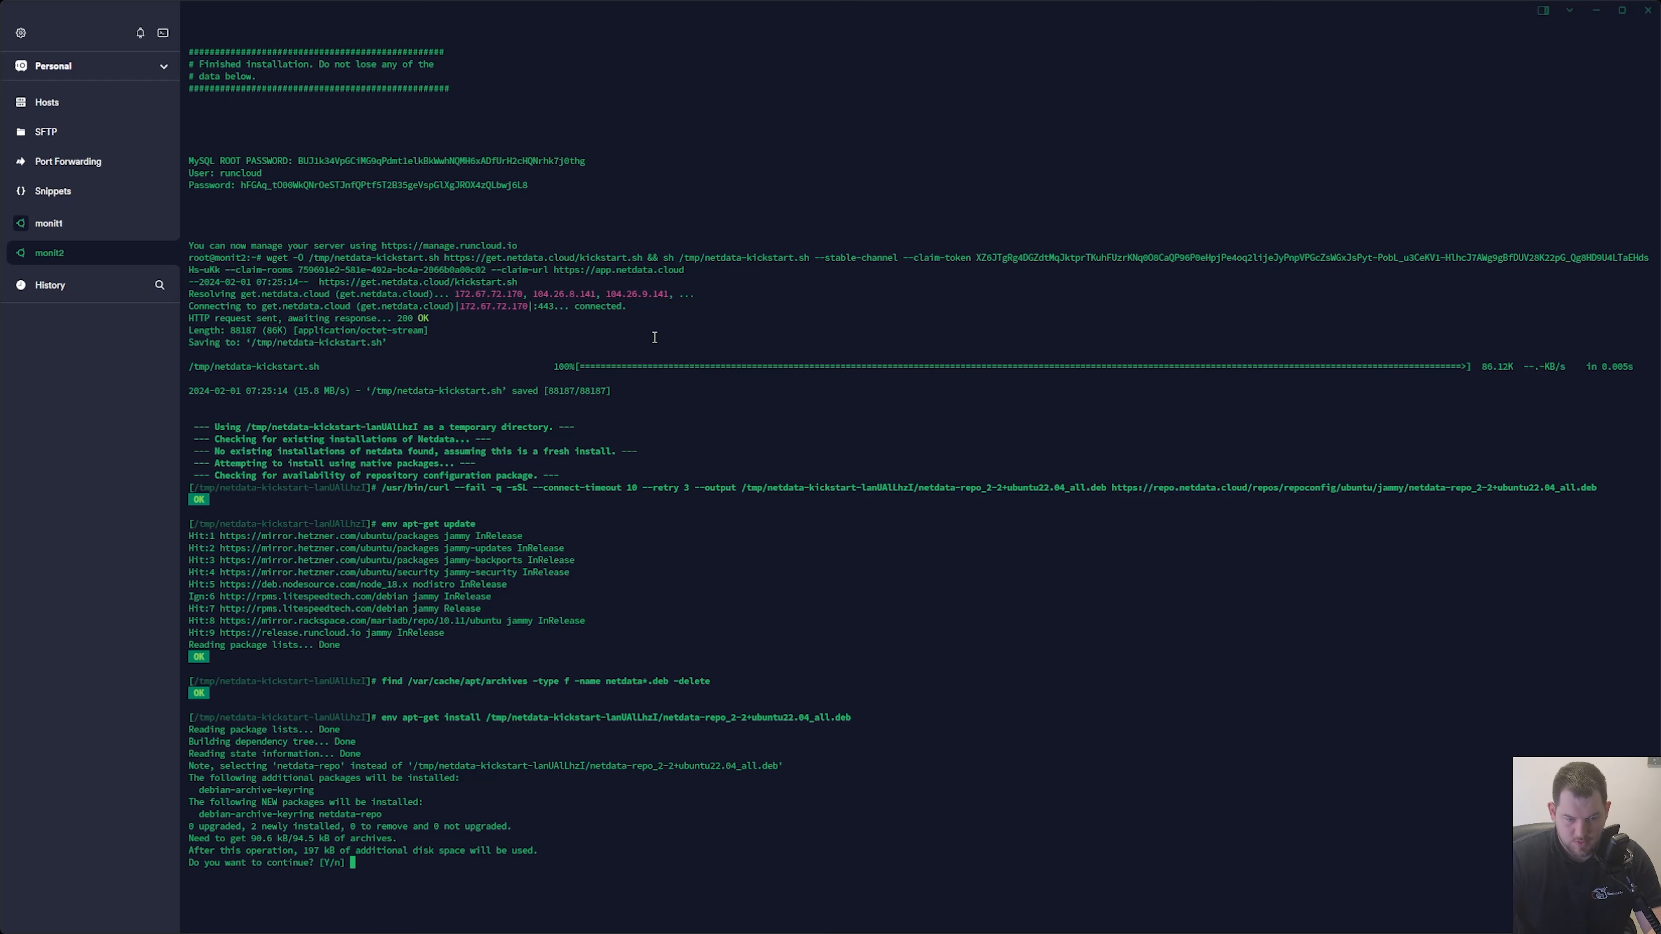
pyautogui.write('y')
pyautogui.press('Return')
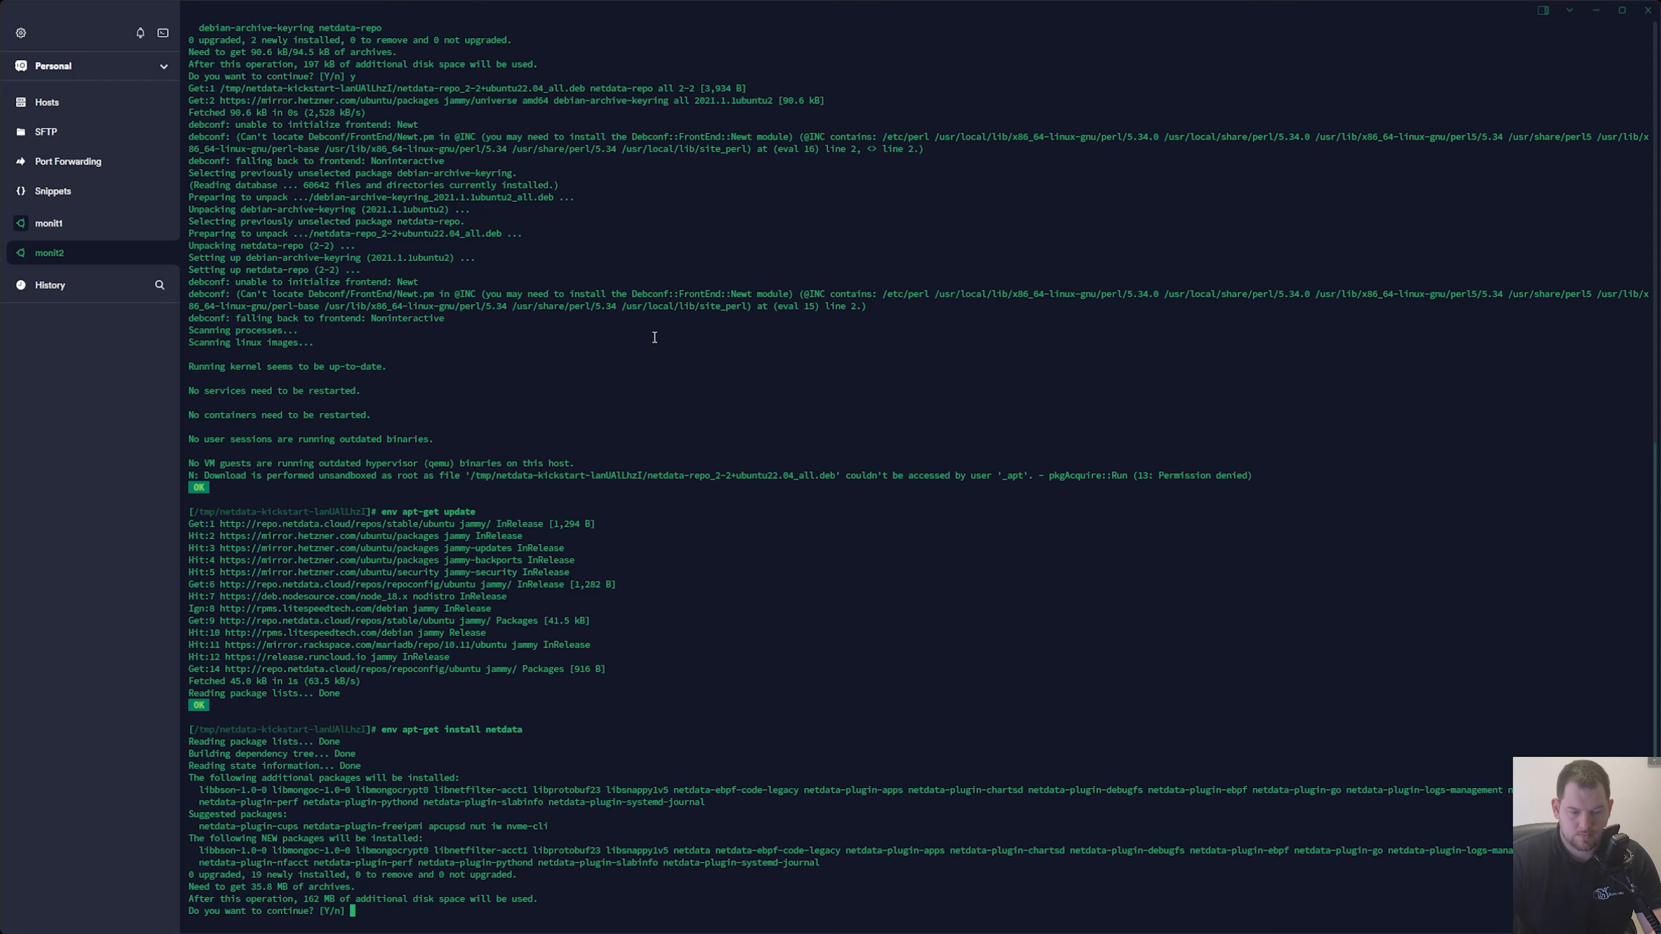
pyautogui.write('y')
pyautogui.press('Return')
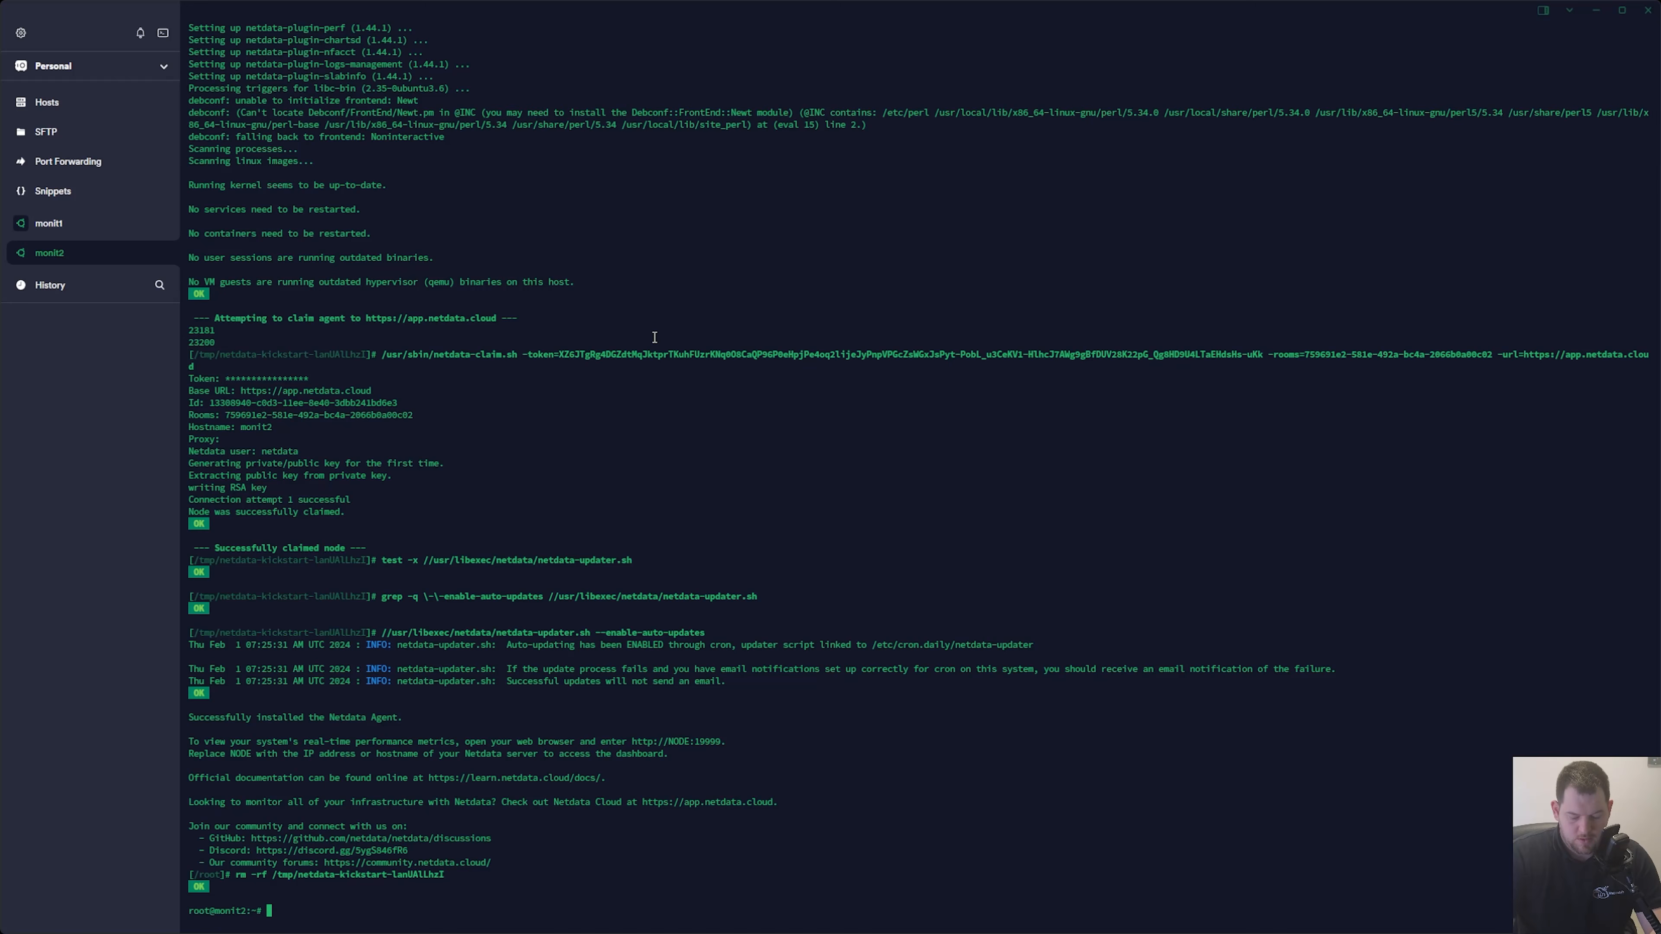
# Open the MariaDB shell on monit2 with mysql -uroot and create the user 'netdata'@'localhost'.
pyautogui.write('my')
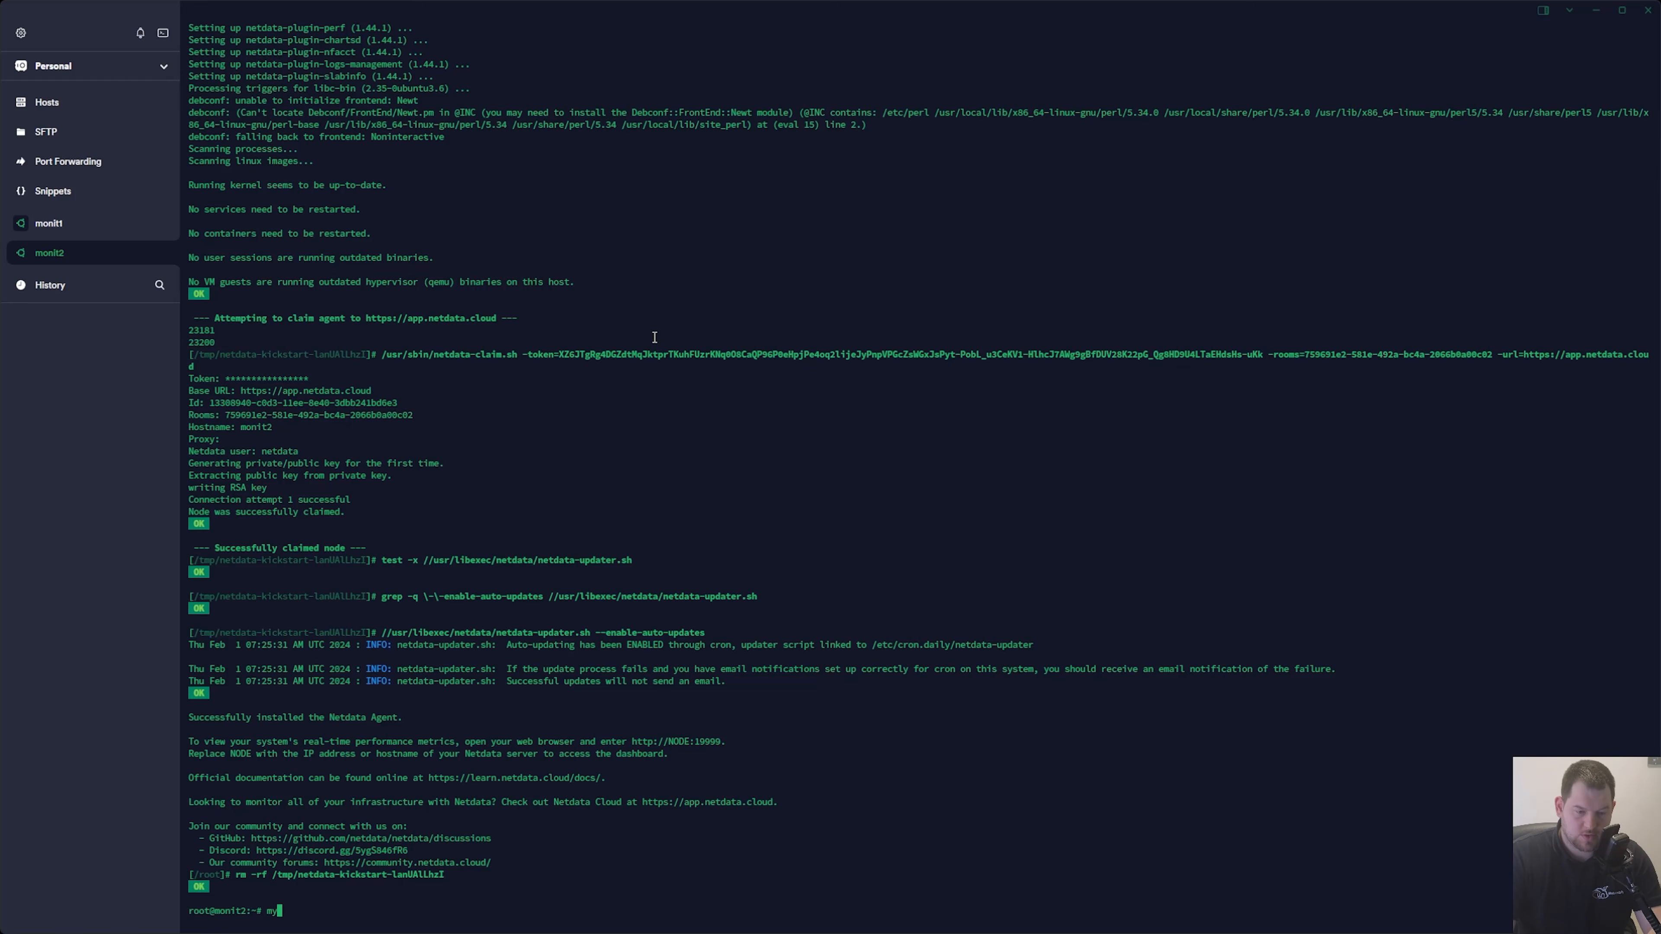
pyautogui.write('sql -uroot')
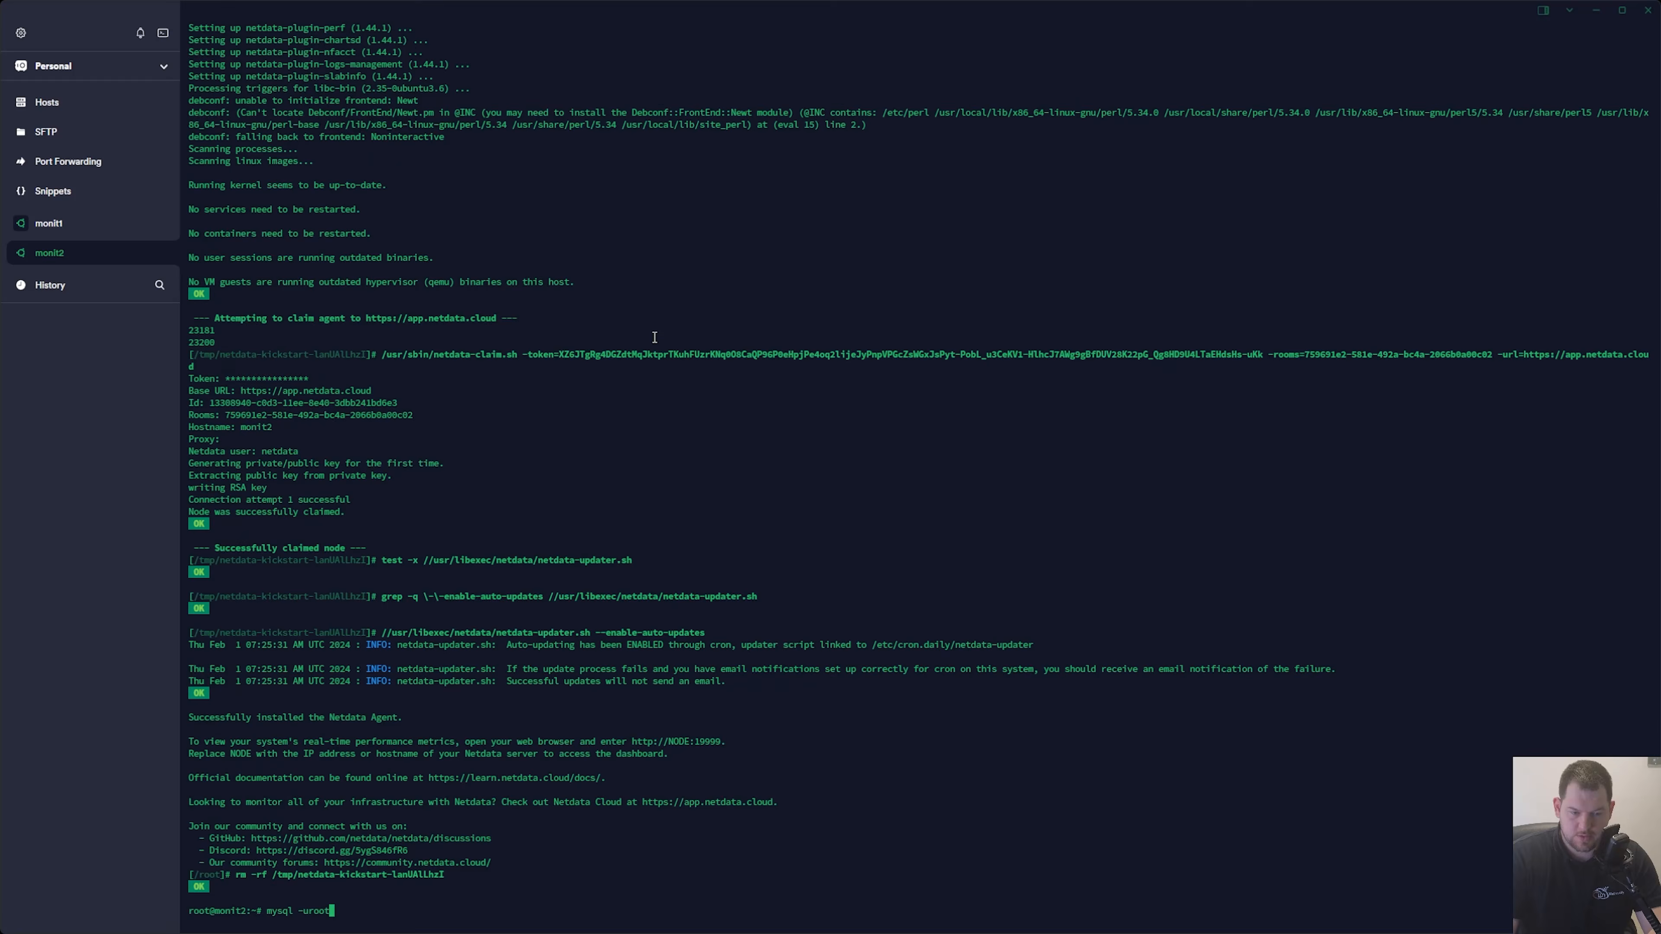
pyautogui.press('Return')
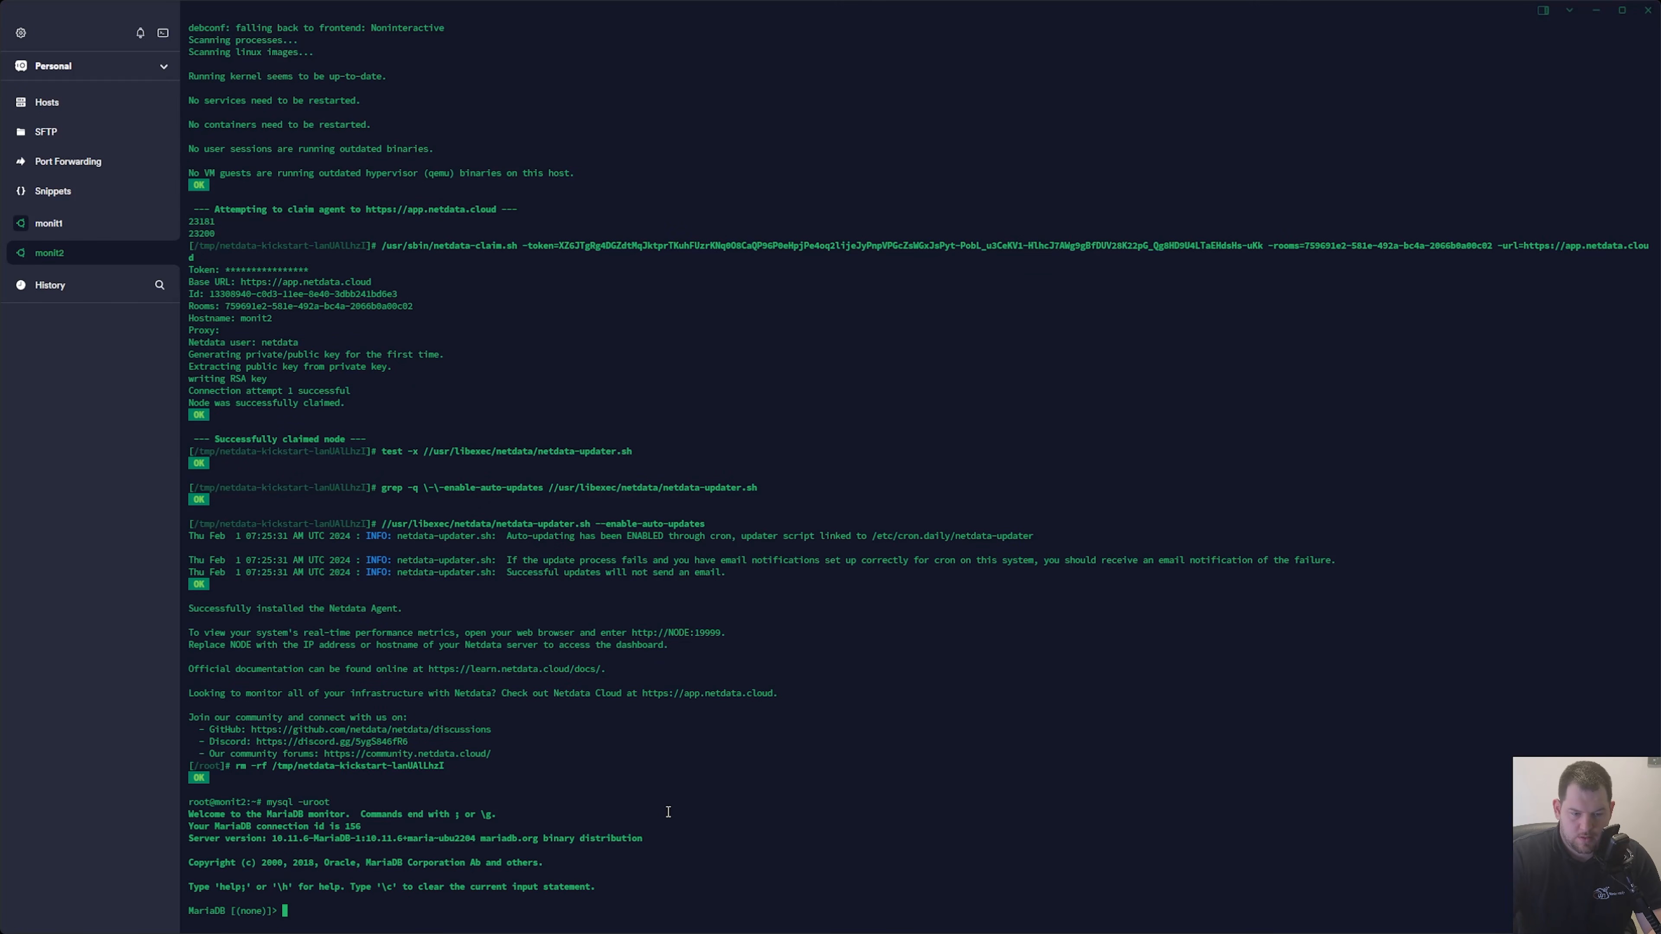
pyautogui.hotkey('ctrl', 'shift', 'v')
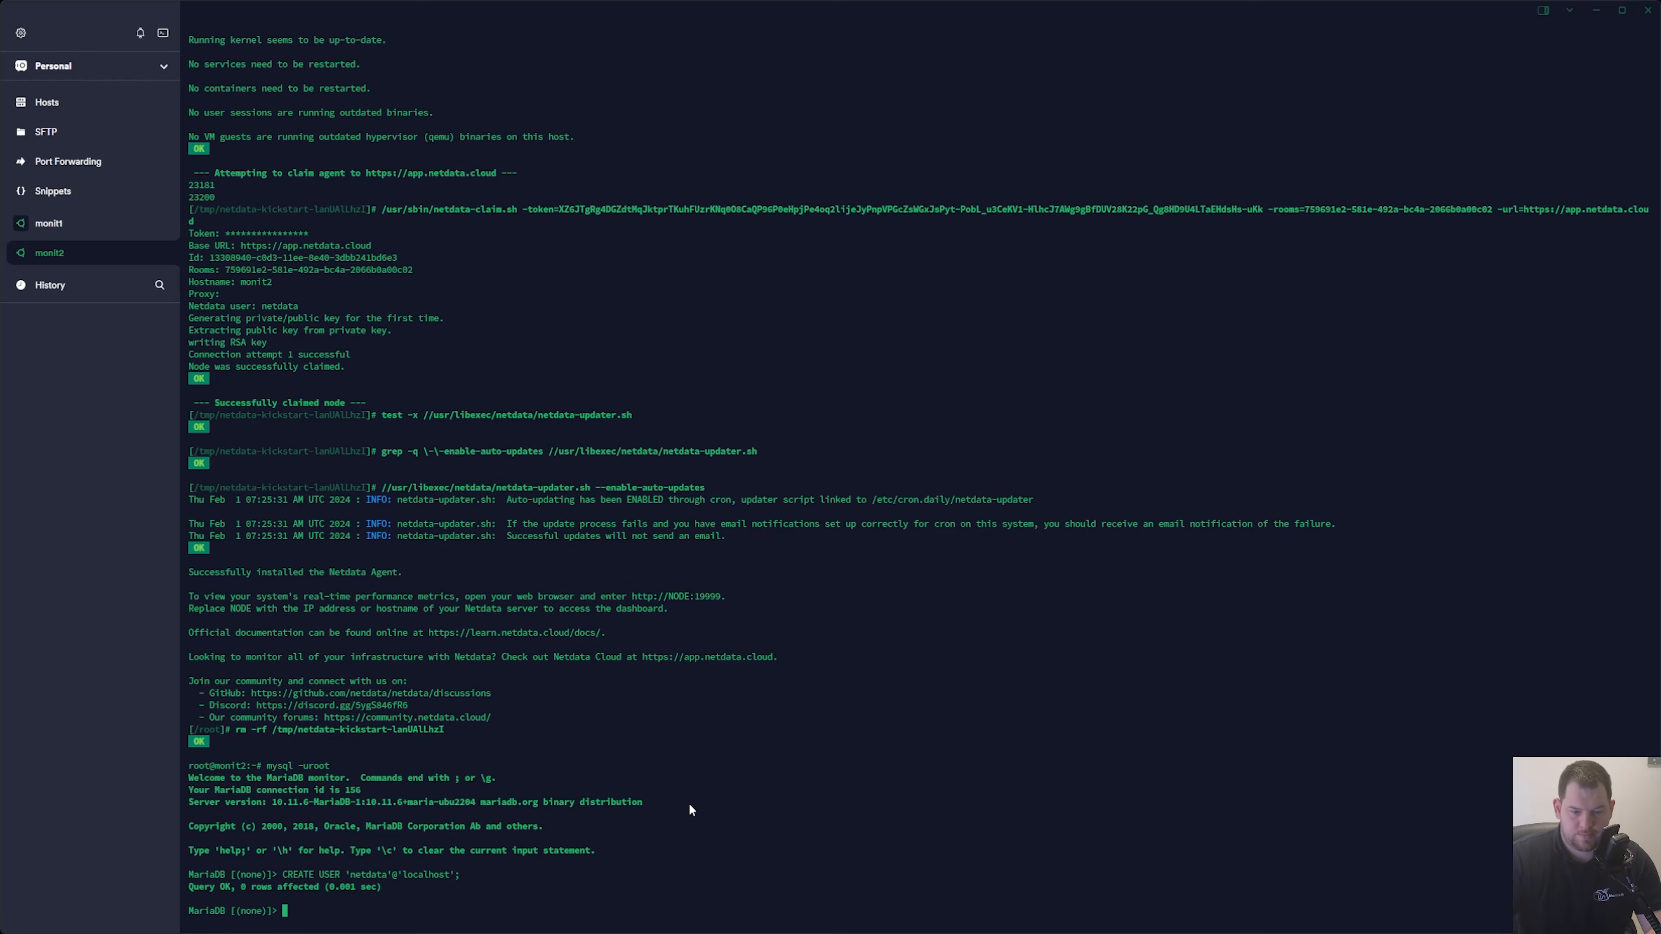
# Grant USAGE, REPLICATION CLIENT, PROCESS on *.* to 'netdata'@'localhost' on monit2 and run FLUSH PRIVILEGES.
pyautogui.hotkey('ctrl', 'shift', 'v')
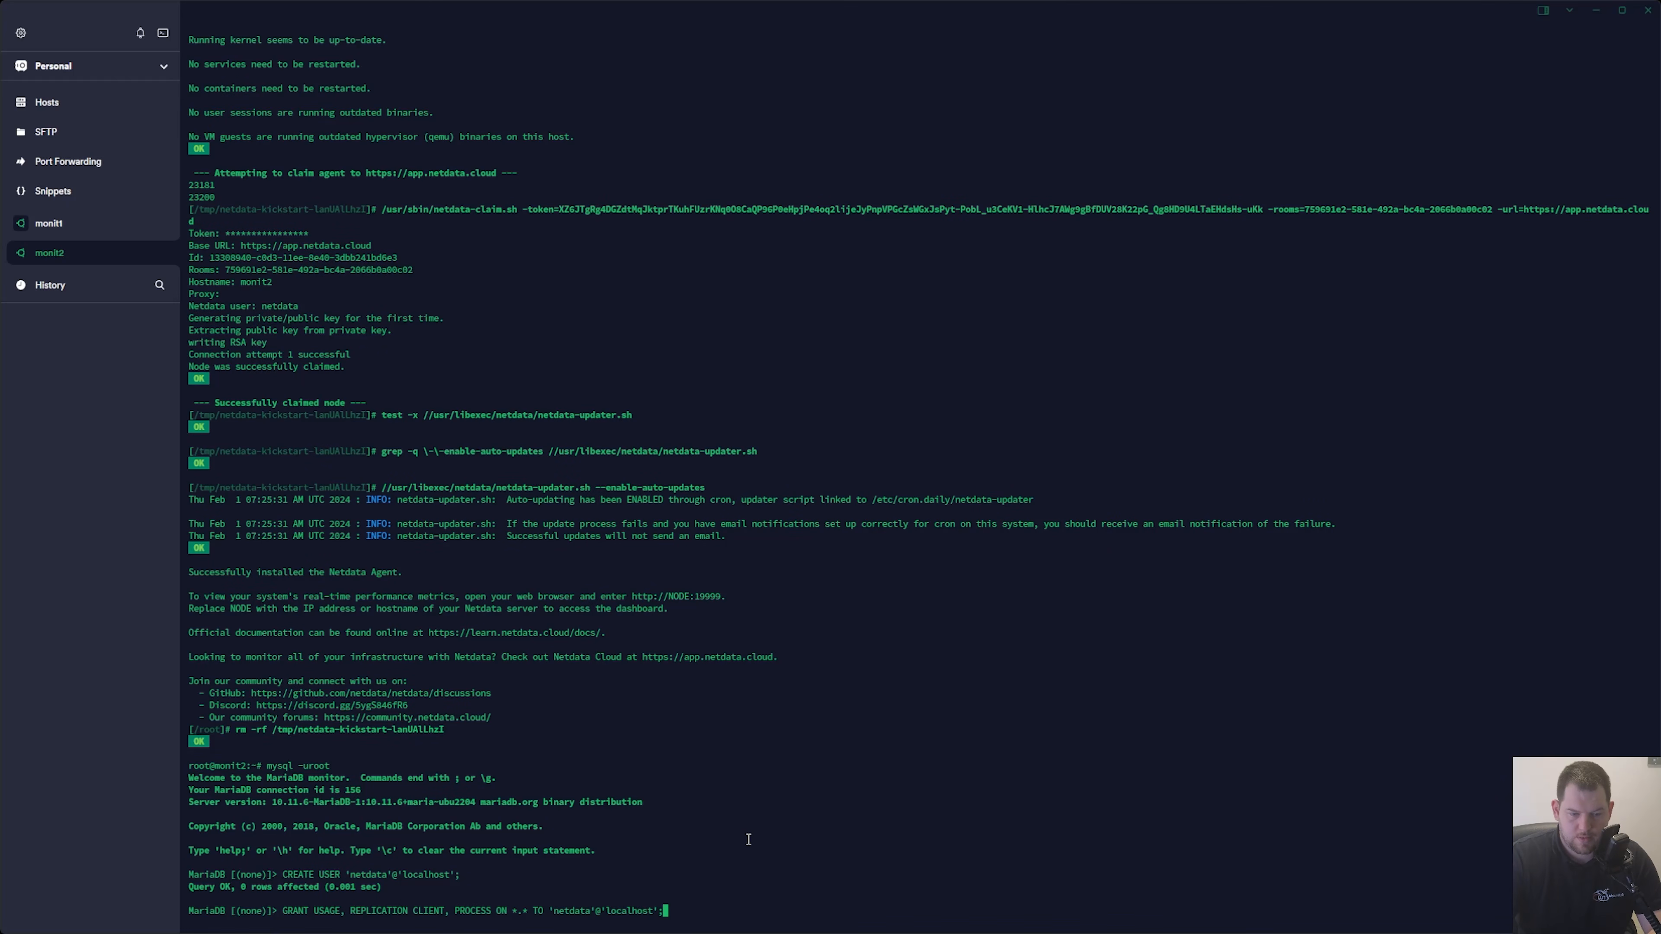
pyautogui.press('Return')
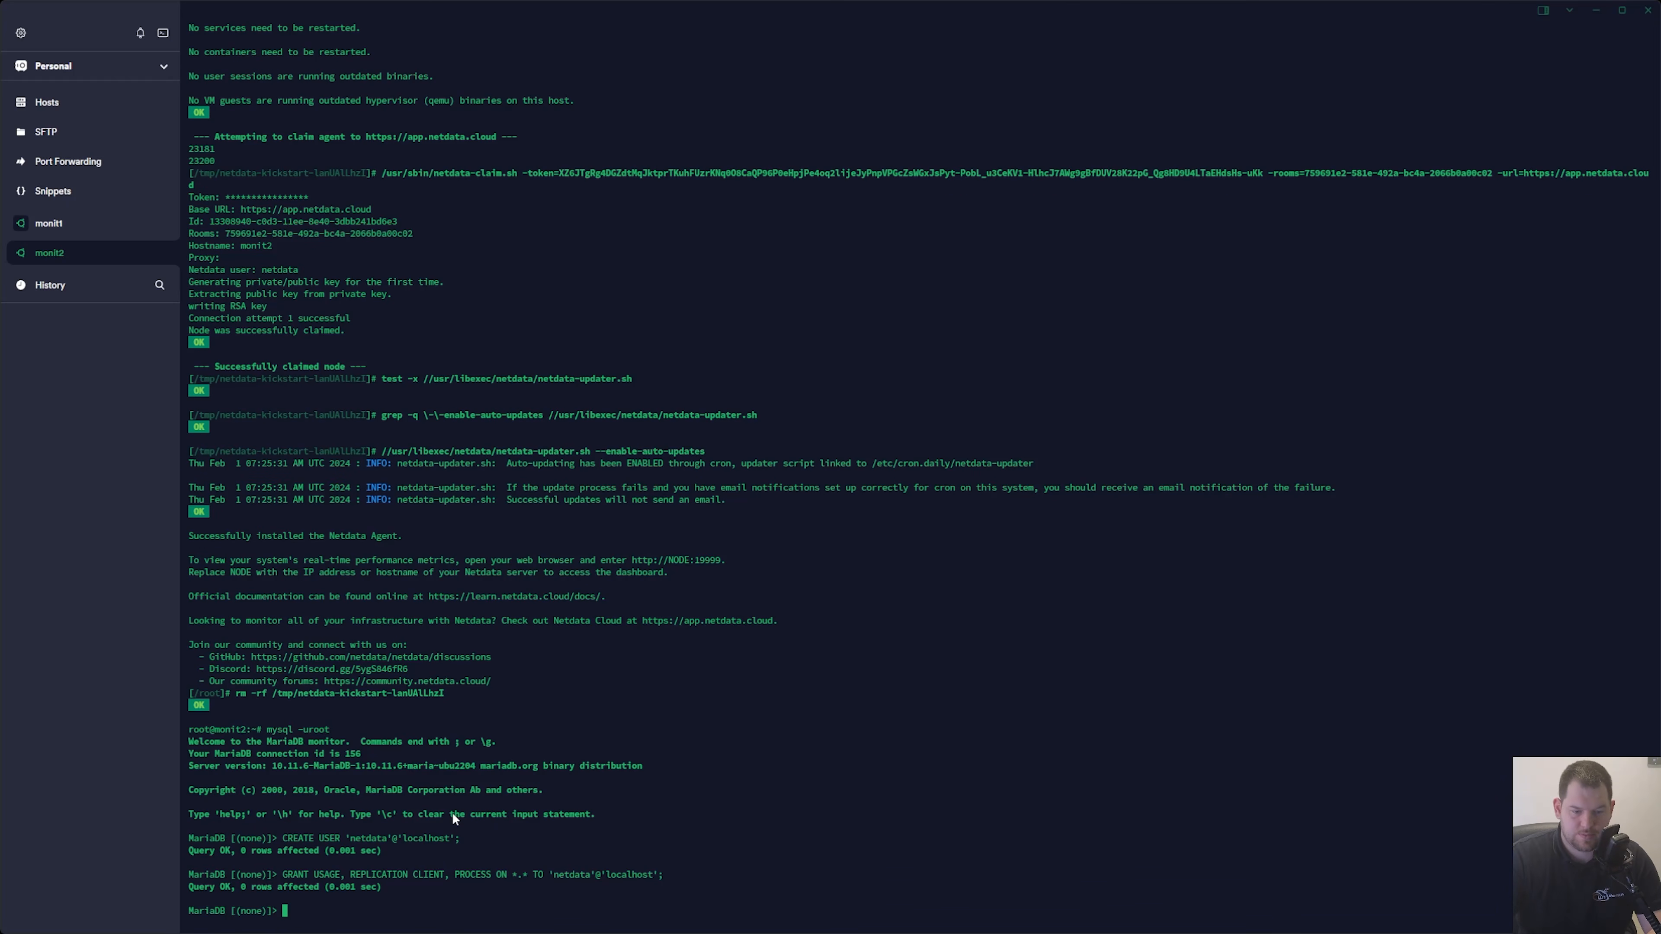
pyautogui.press('Return')
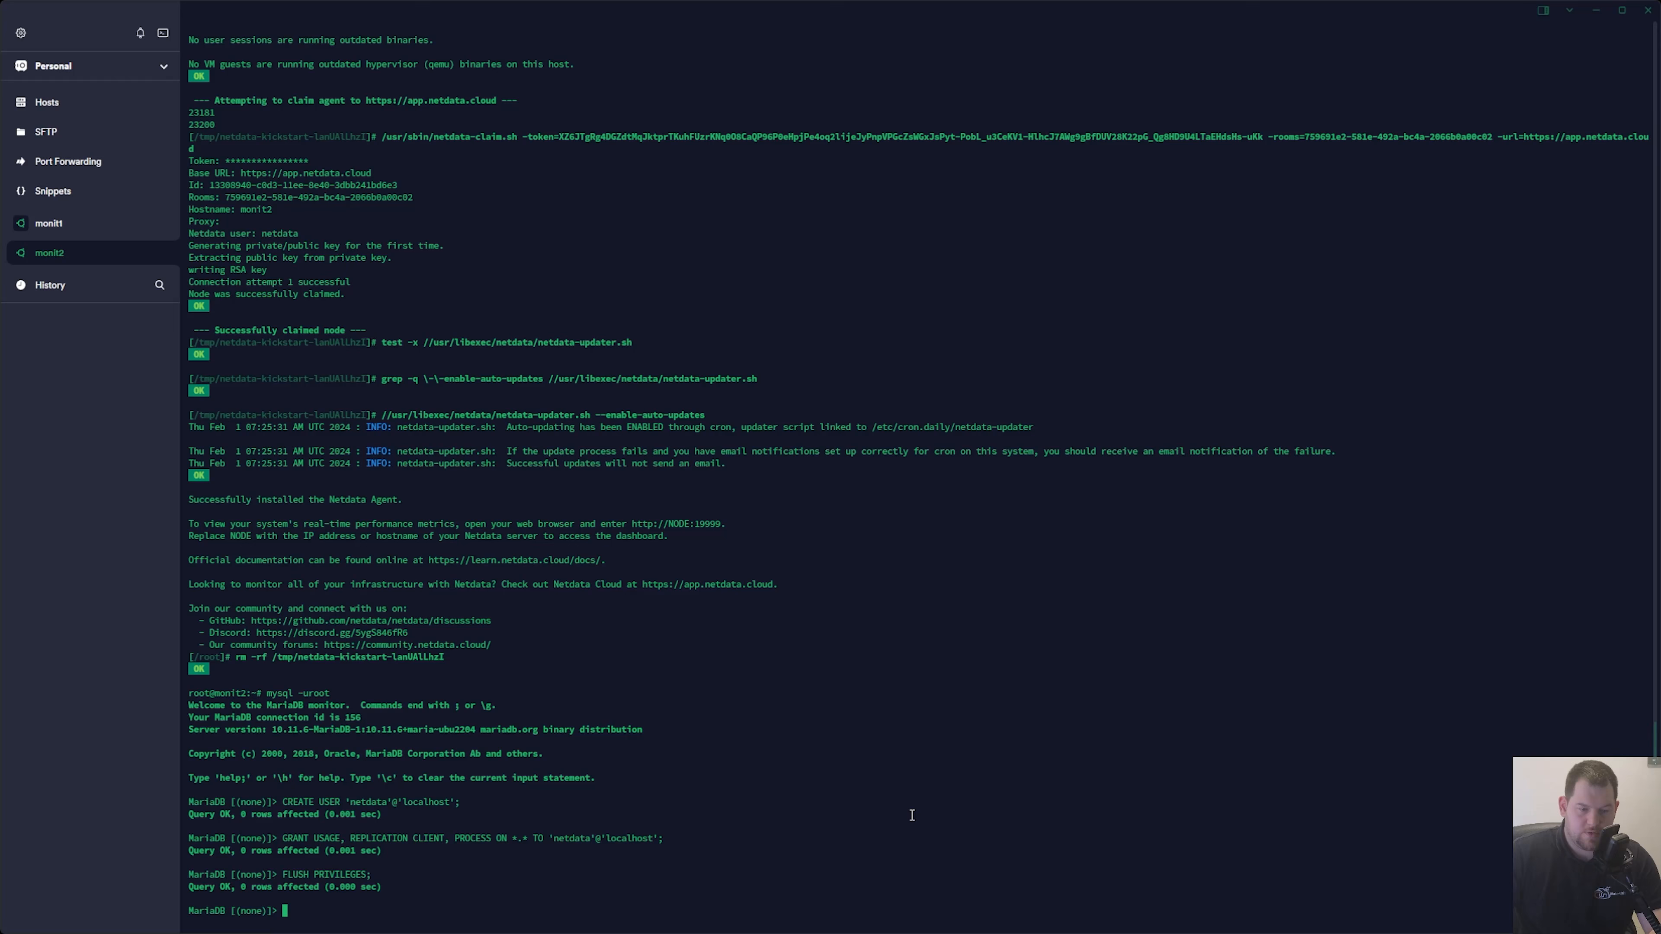
# Leave the MariaDB shell on monit2 and restart the agent with systemctl restart netdata.service.
pyautogui.write('exitr')
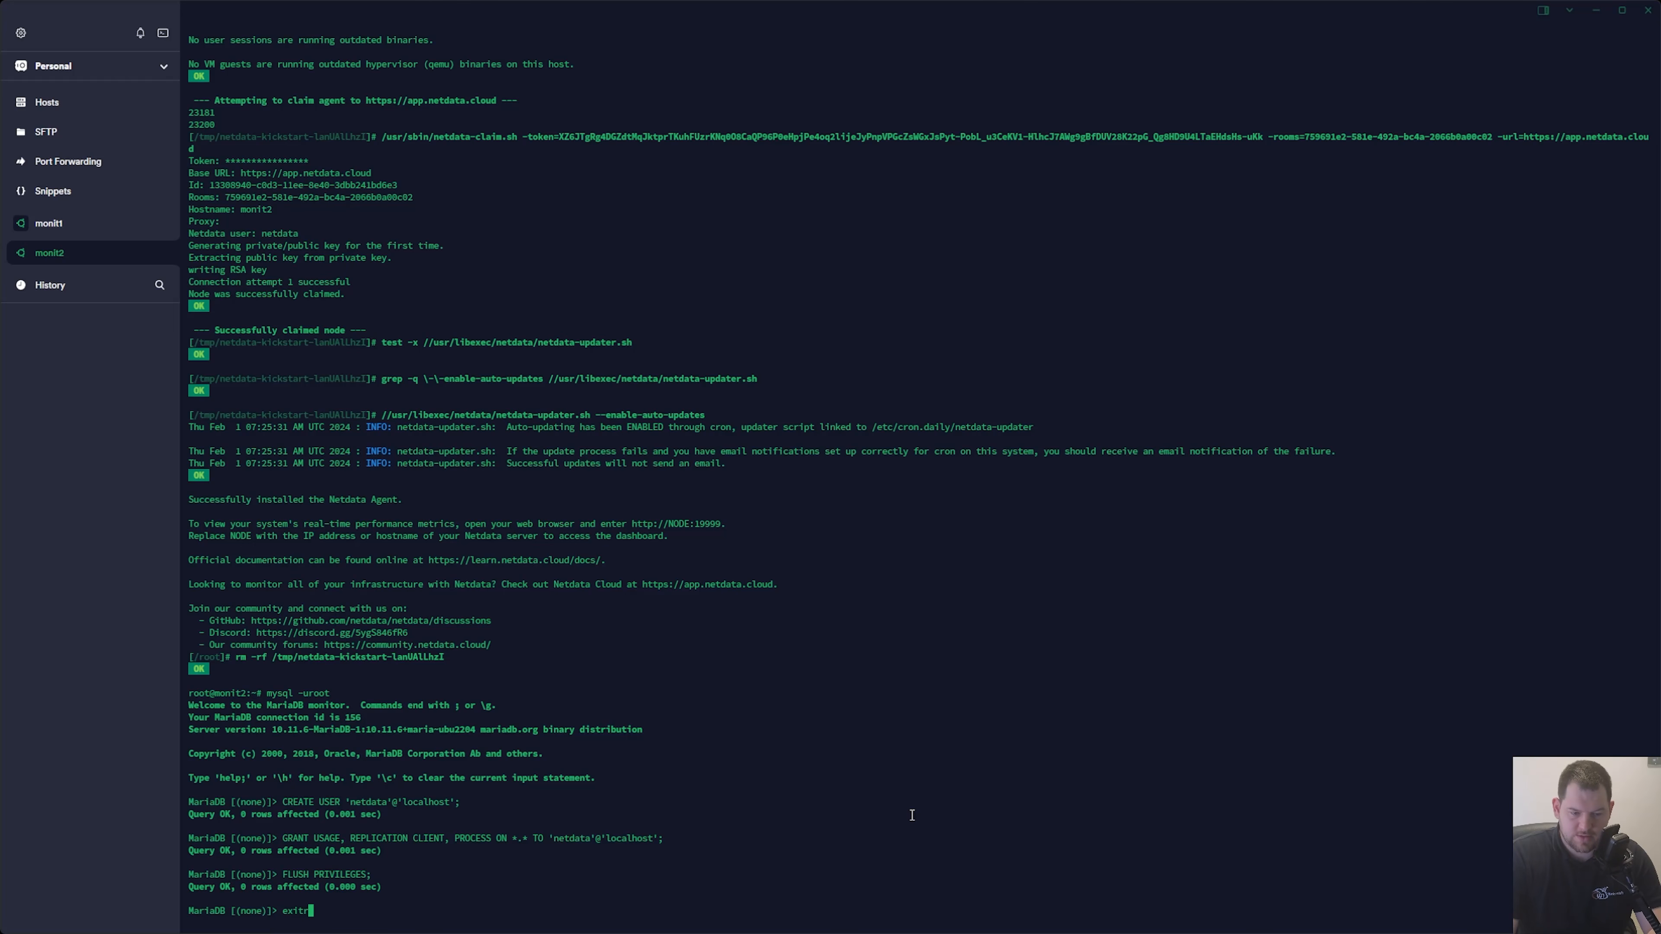
pyautogui.press('Return')
pyautogui.write('exirt')
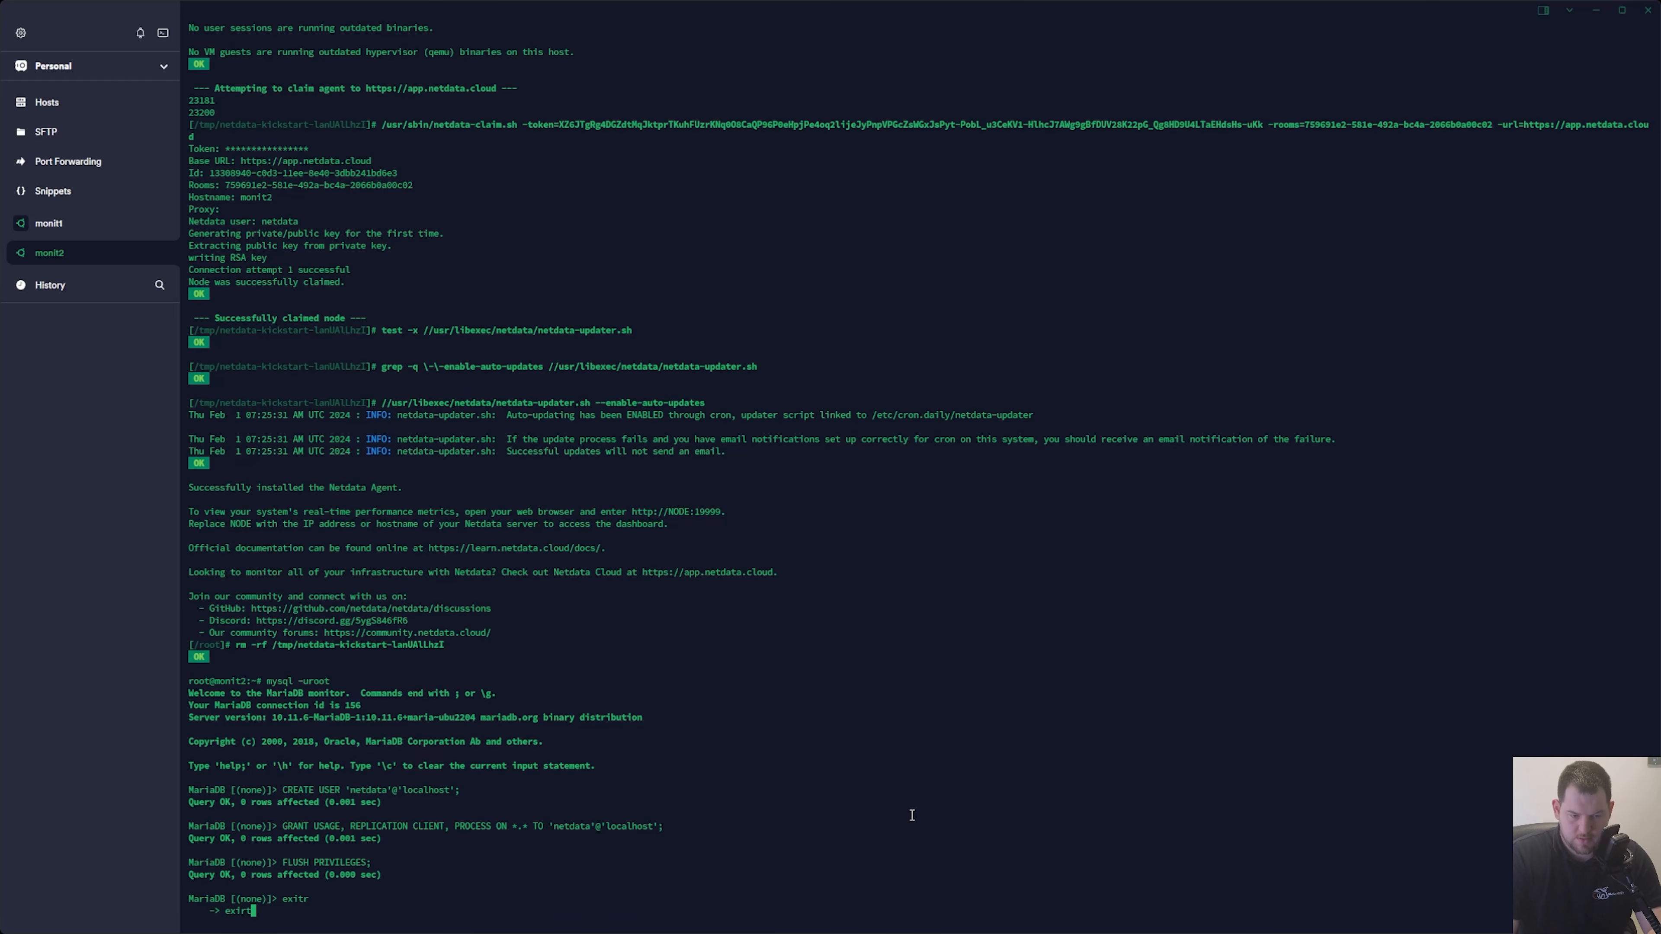
pyautogui.press('Return')
pyautogui.write('exit')
pyautogui.press('Return')
pyautogui.hotkey('ctrl', 'c')
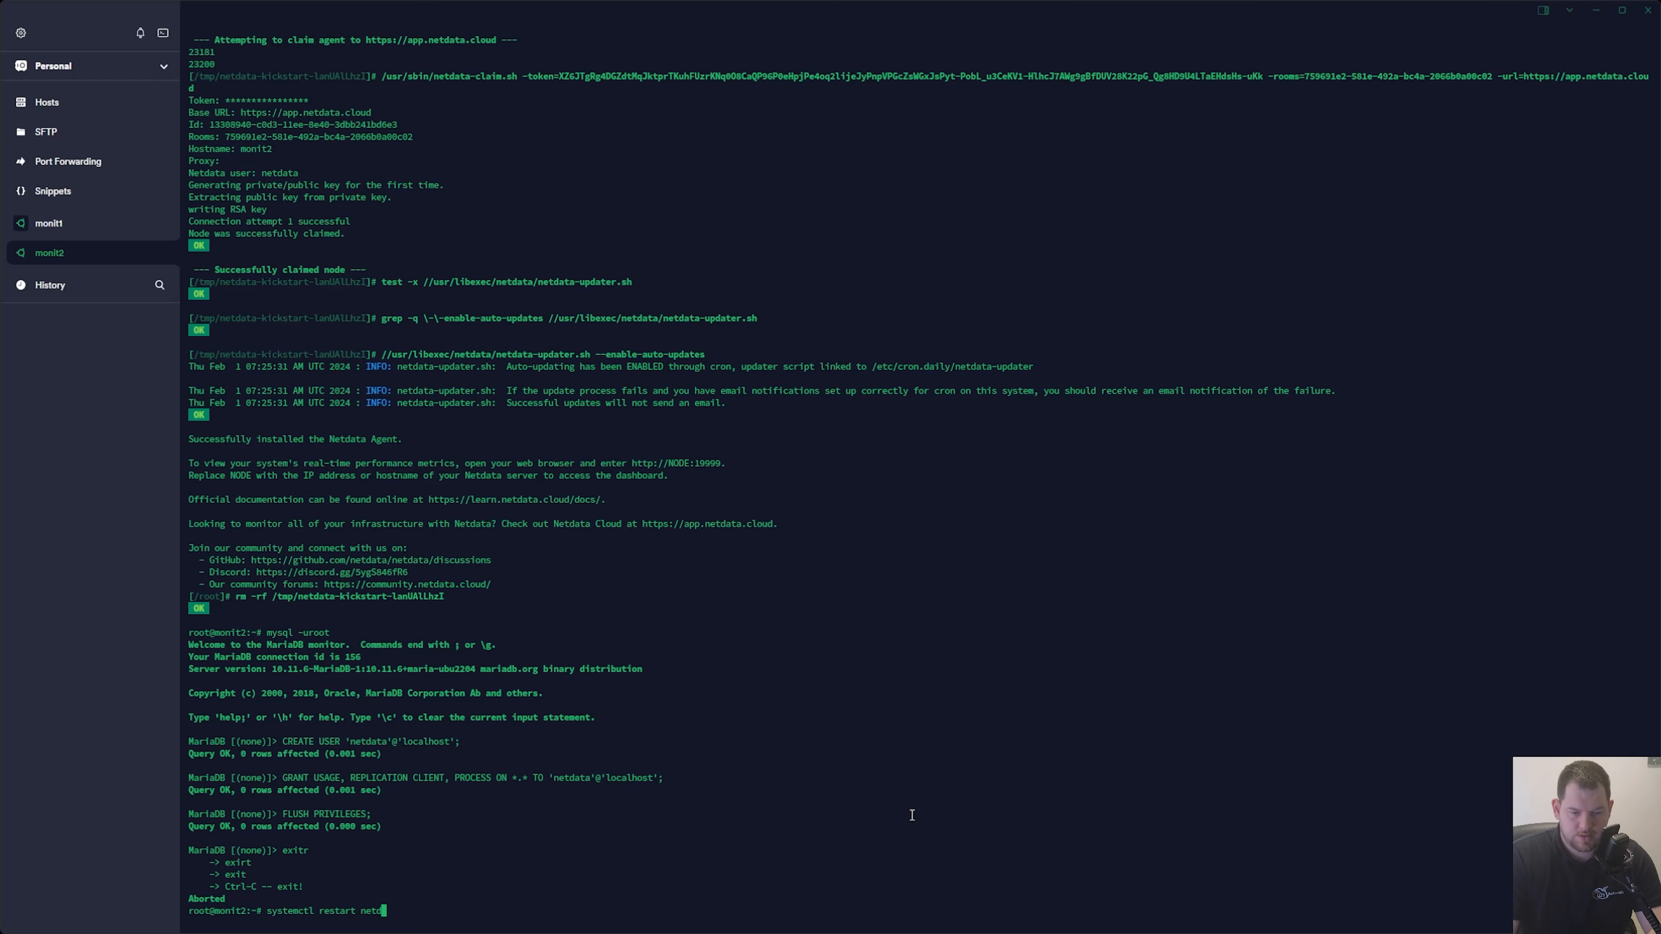
pyautogui.press('Return')
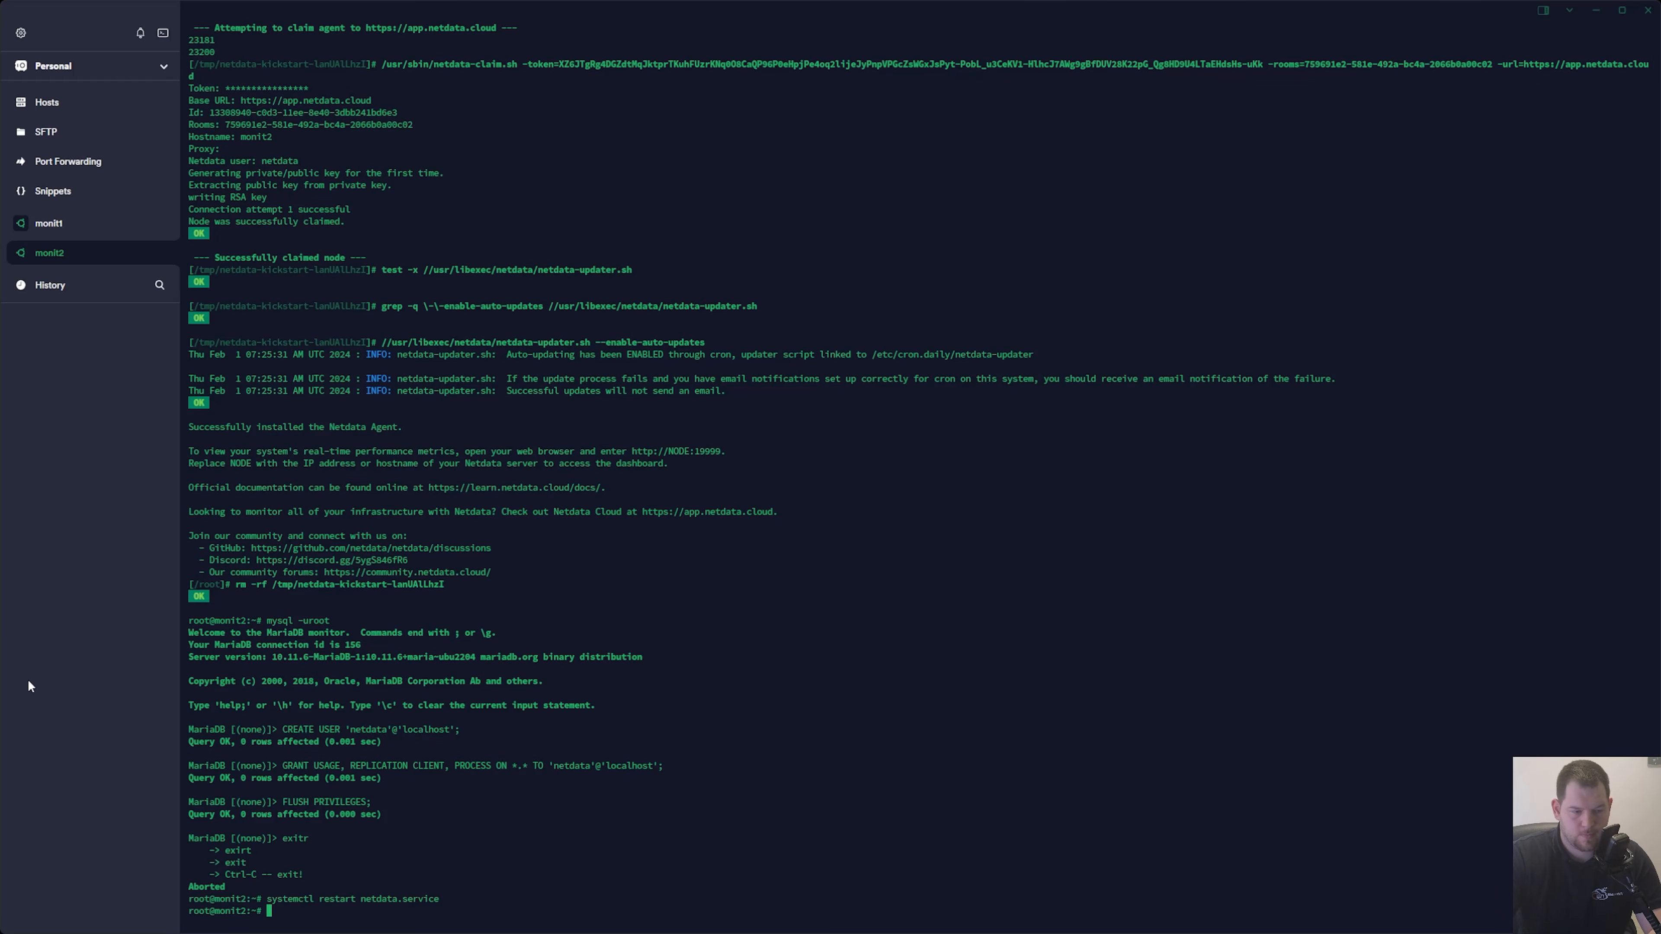
# Return to Netdata in the browser, reload the console and open the monit2 dashboard from the space's nodes.
pyautogui.hotkey('alt', 'Tab')
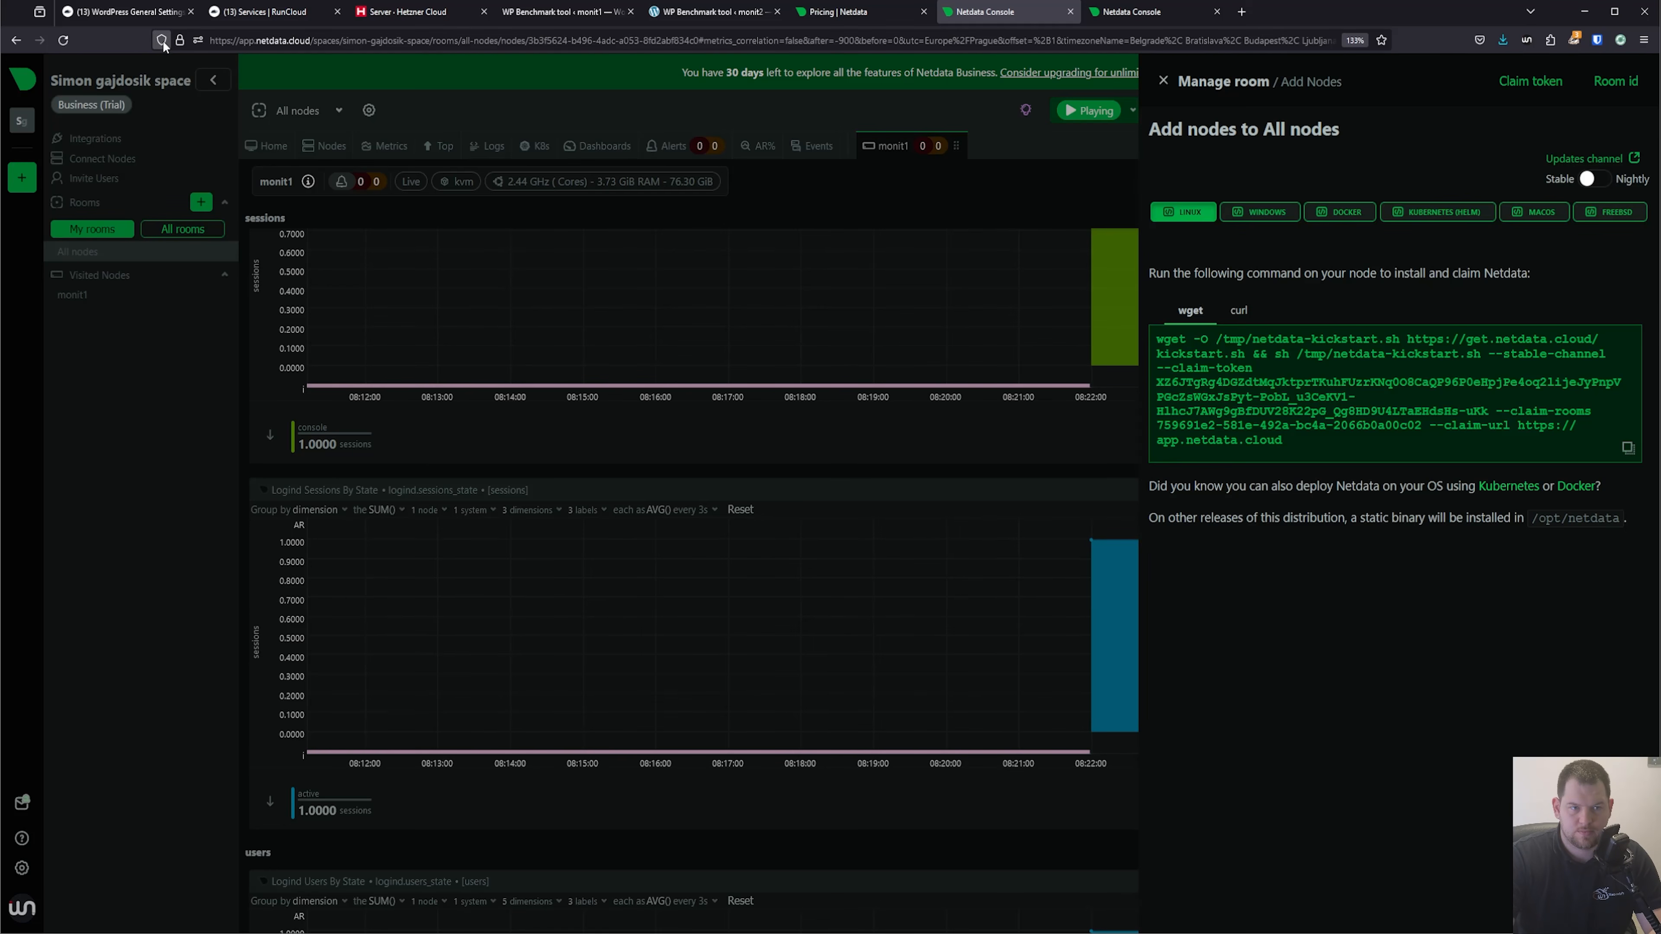
pyautogui.click(64, 40)
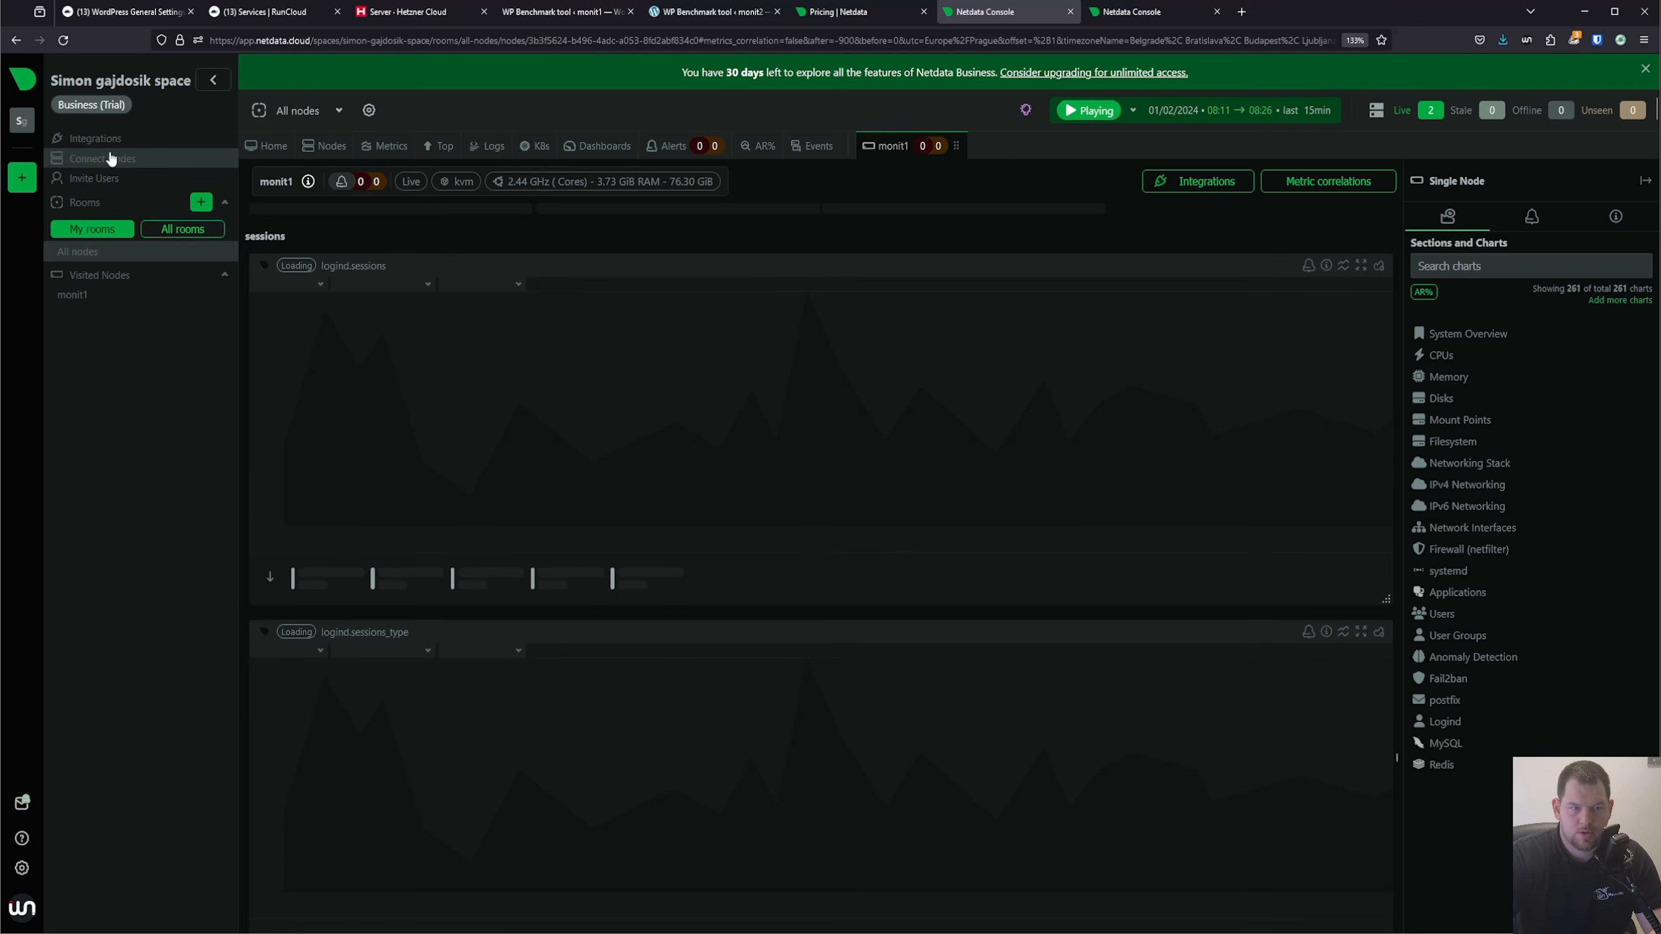
pyautogui.click(343, 149)
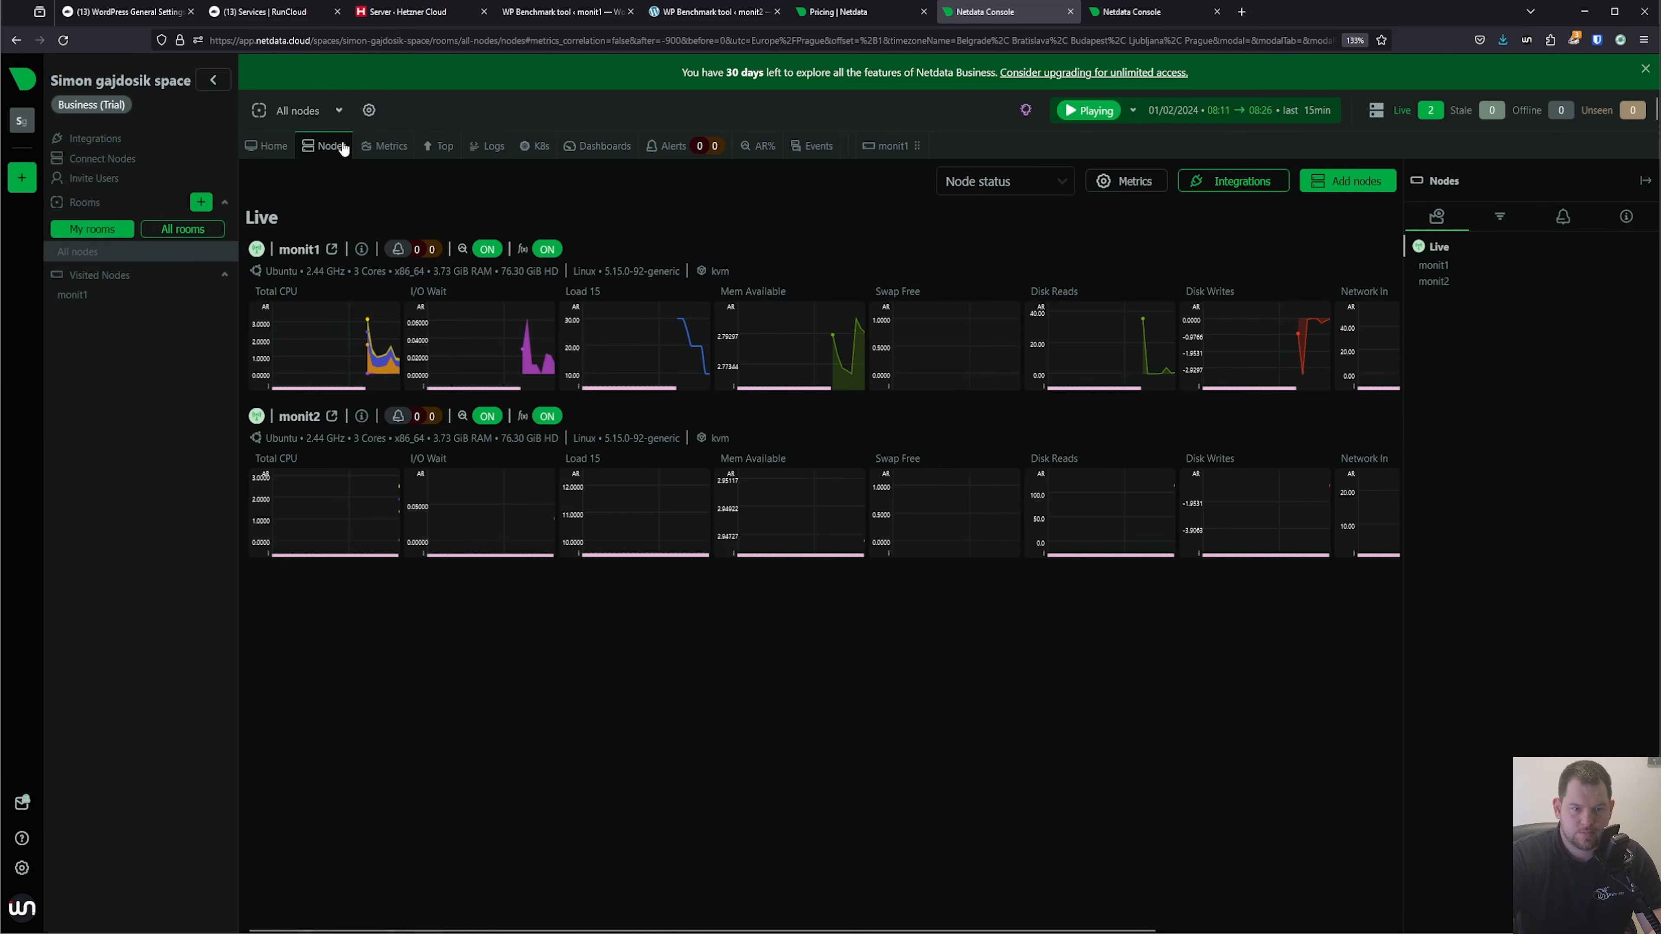
pyautogui.click(299, 419)
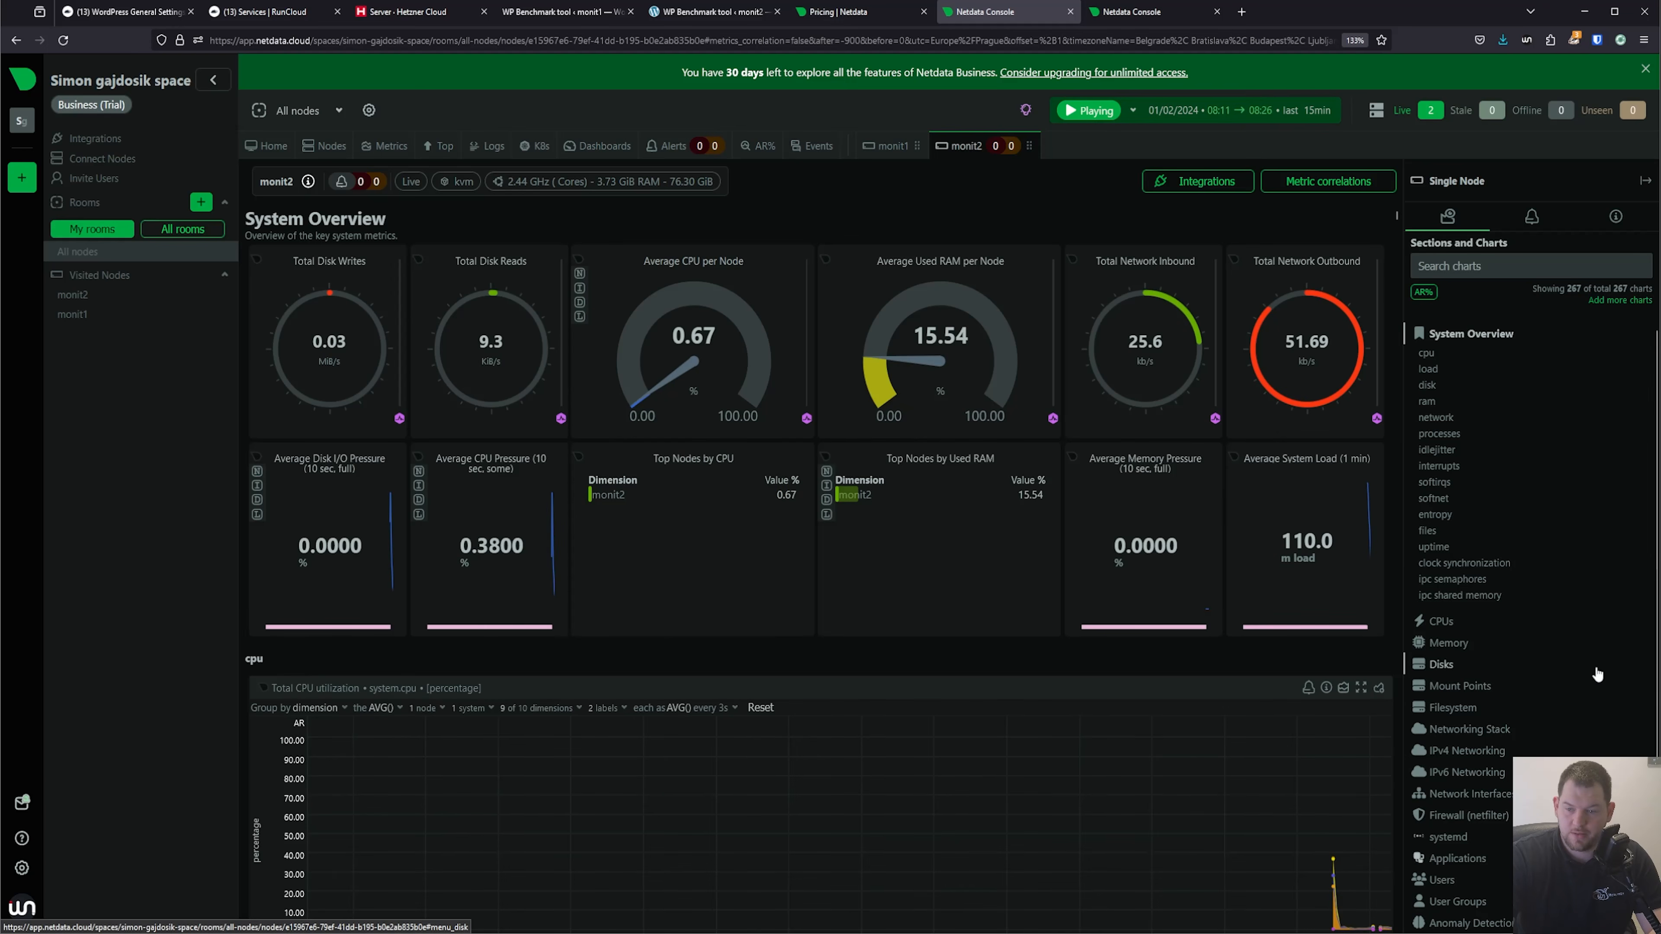
# Examine the litespeed charts on the monit2 dashboard, covering net throughput, connections and cache.
pyautogui.scroll(-2, 1596, 685)
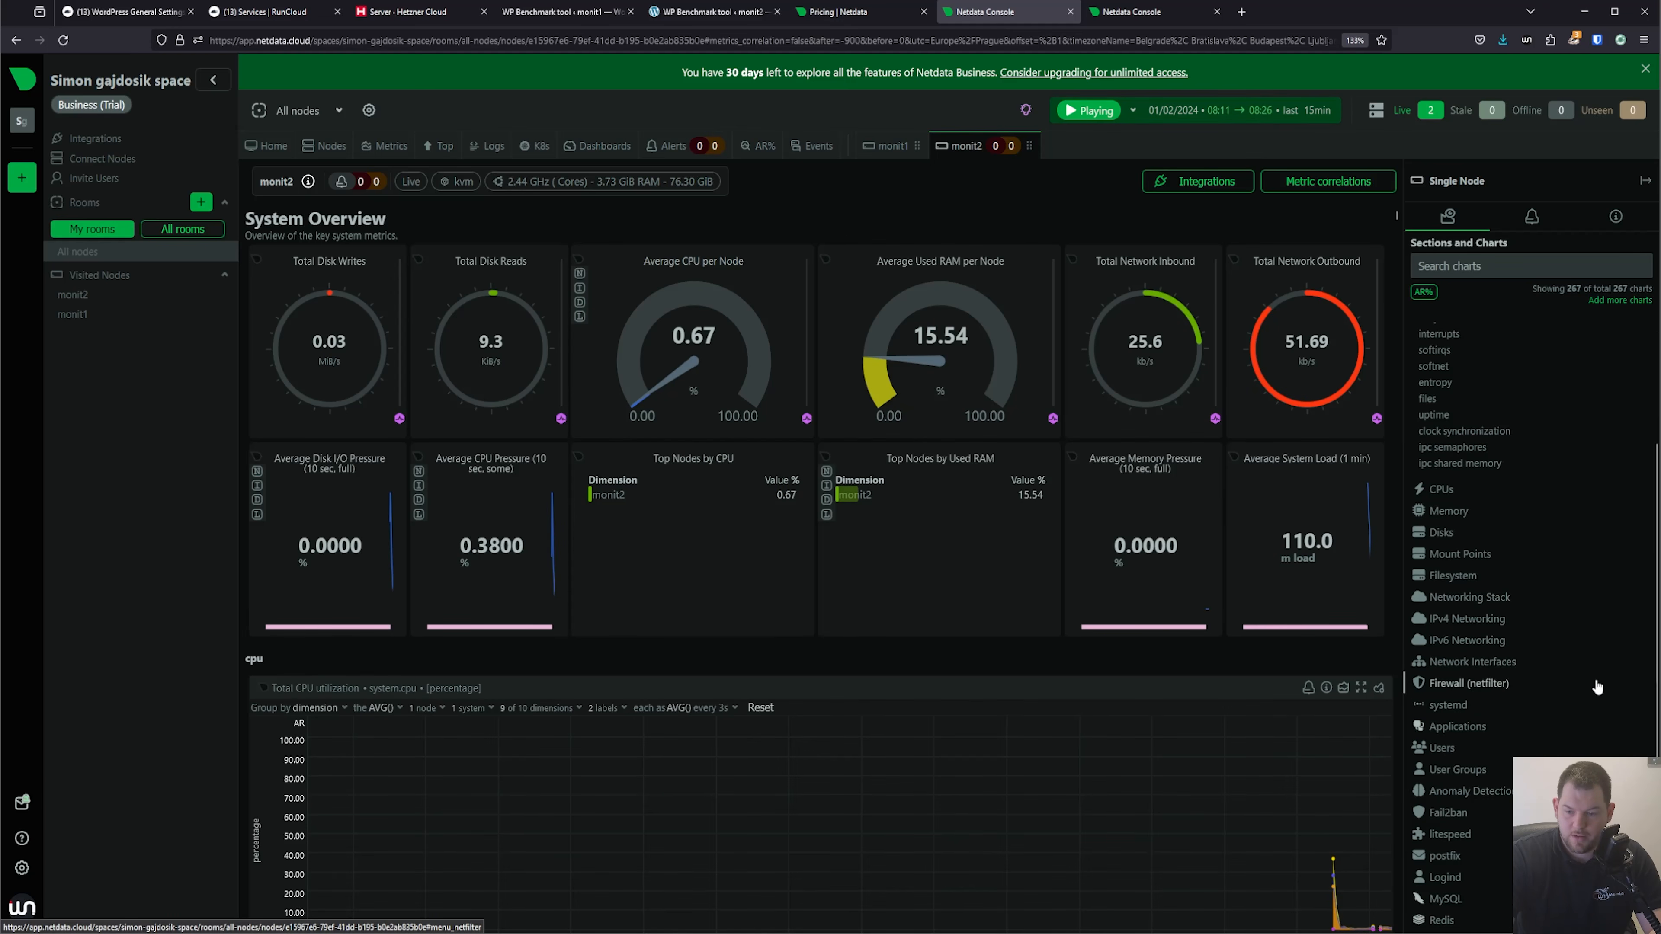
pyautogui.click(1450, 835)
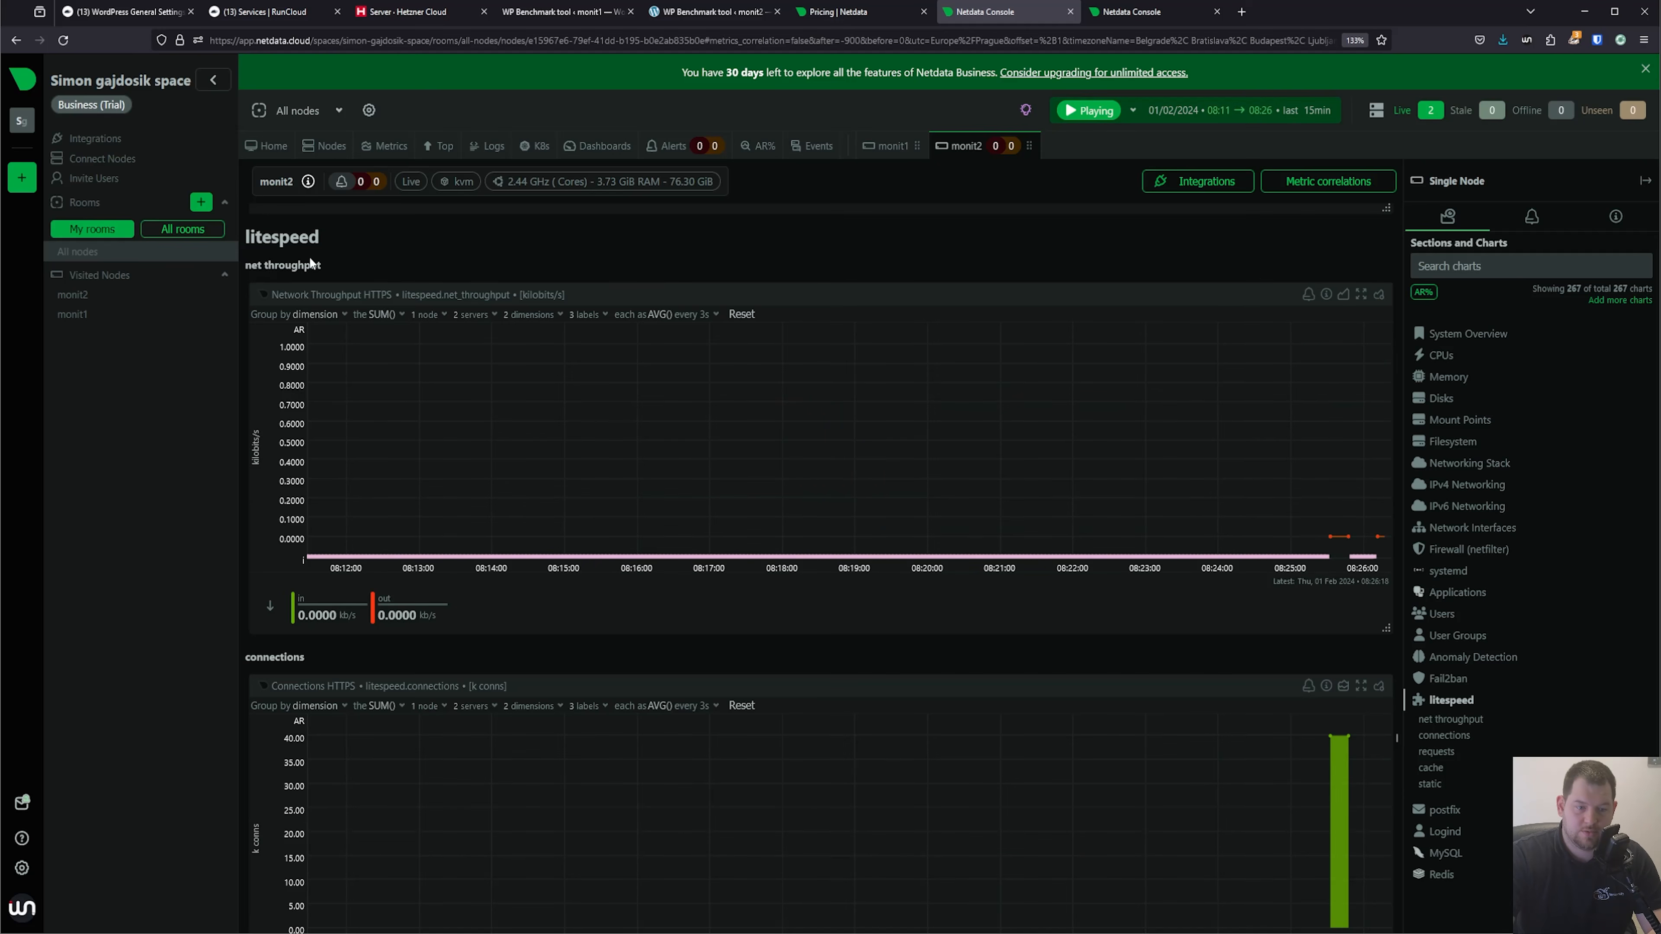
pyautogui.scroll(-5, 488, 527)
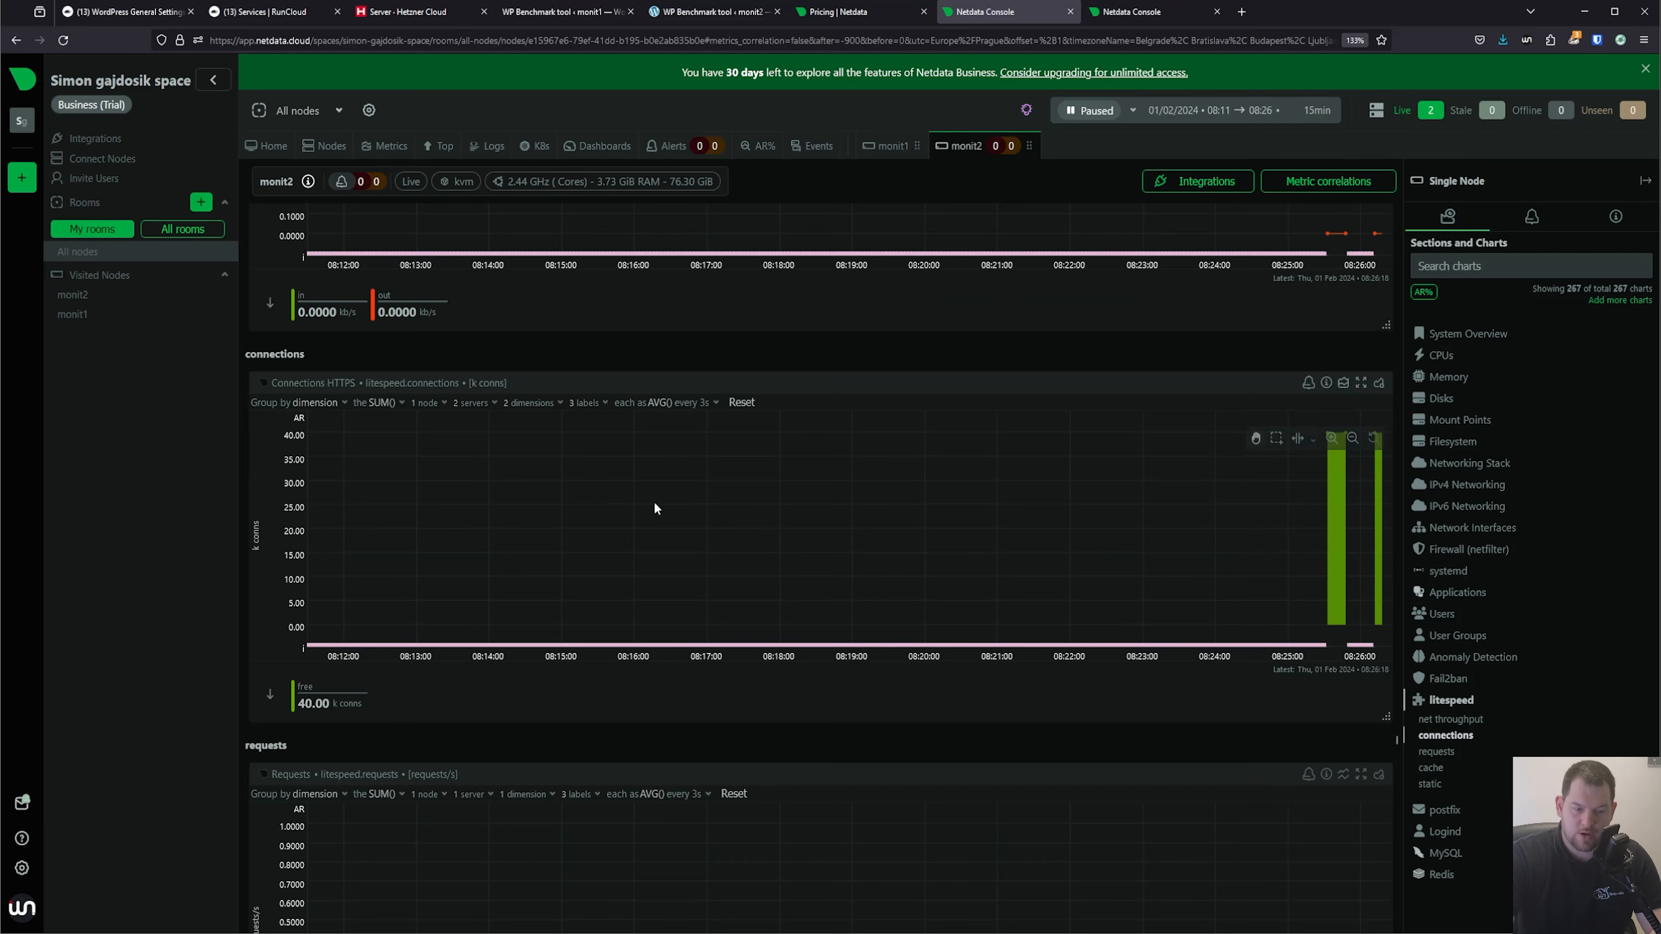
pyautogui.scroll(-2, 656, 508)
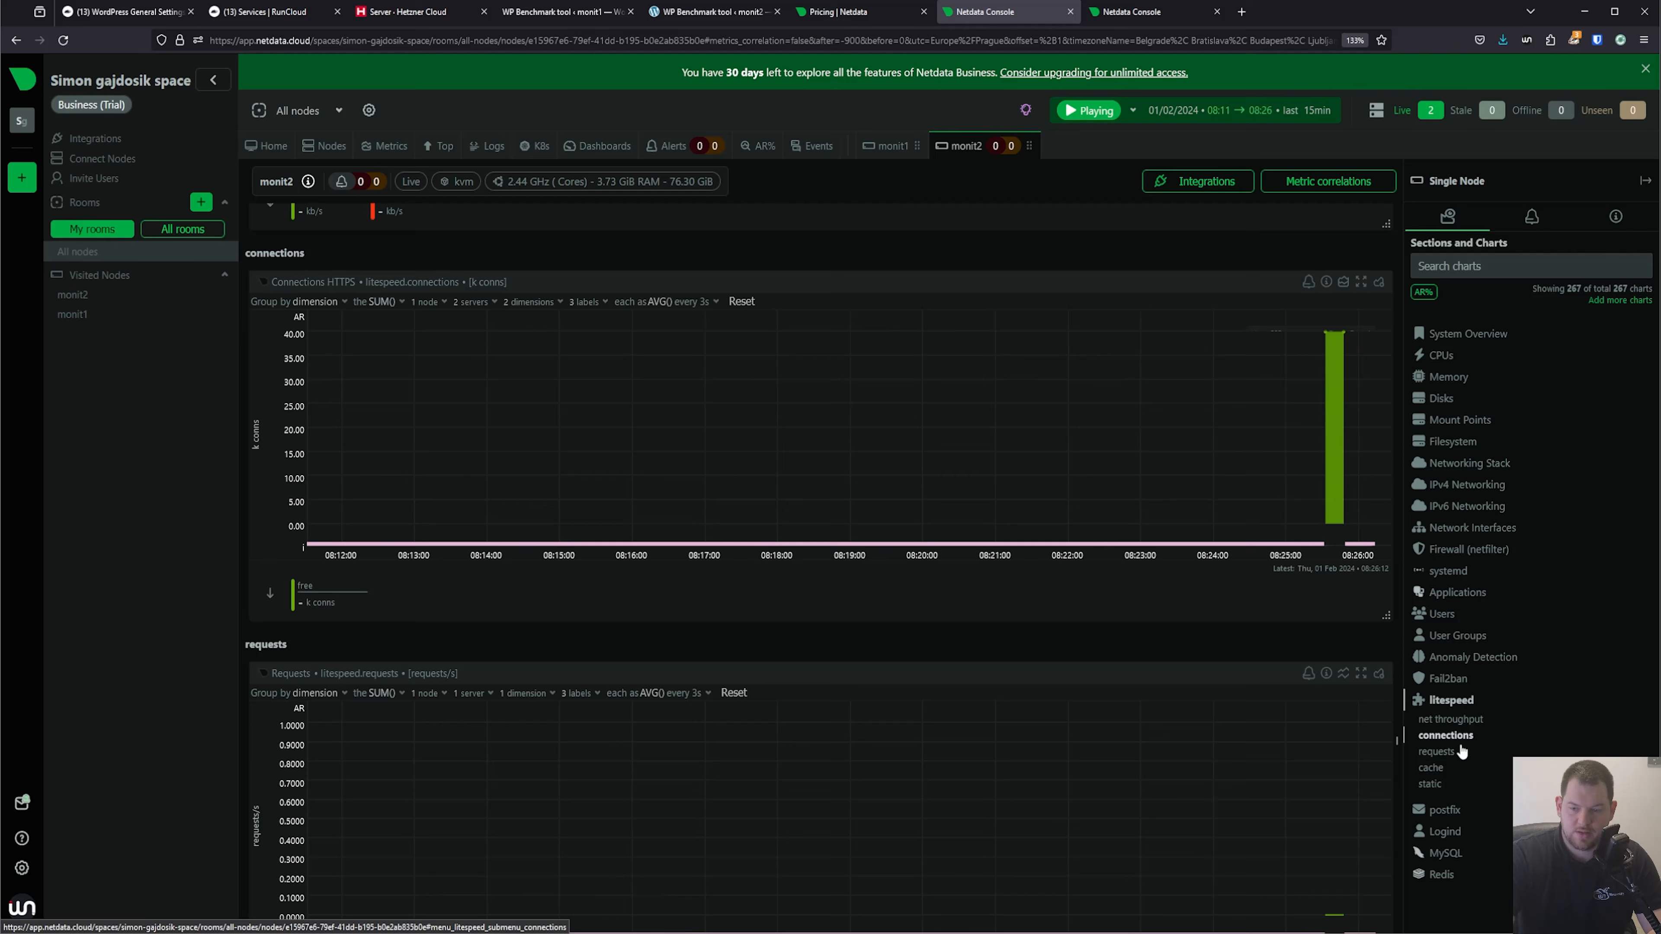
pyautogui.click(1438, 767)
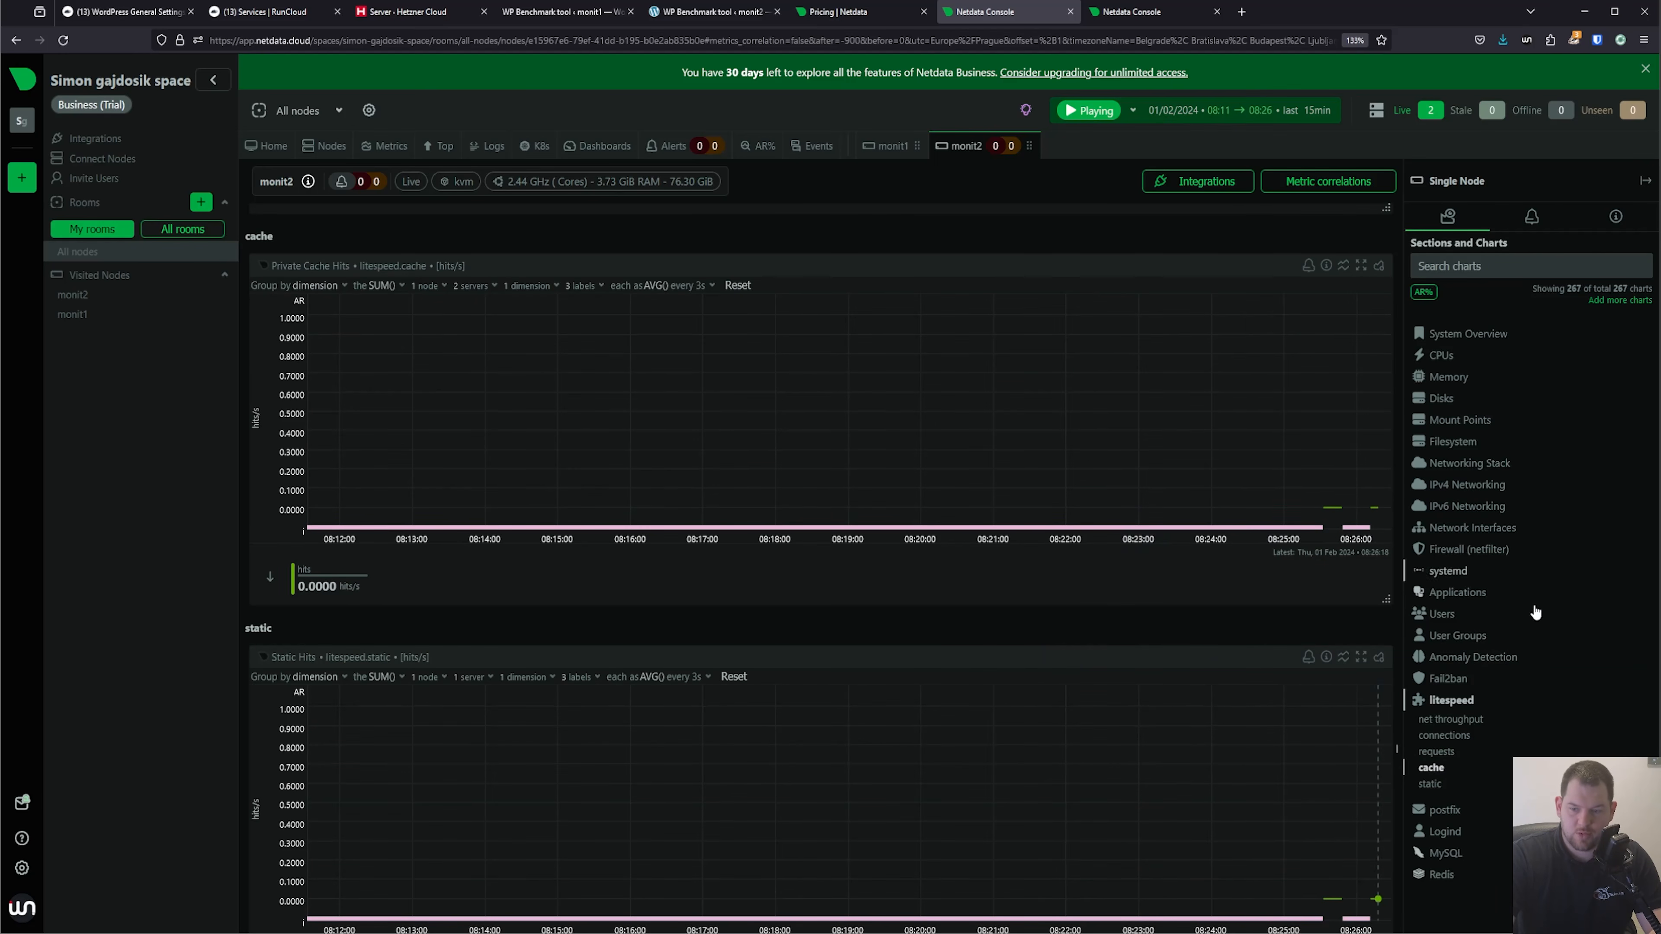
# View the MySQL, Redis and Fail2ban chart sections of monit2.
pyautogui.click(1444, 853)
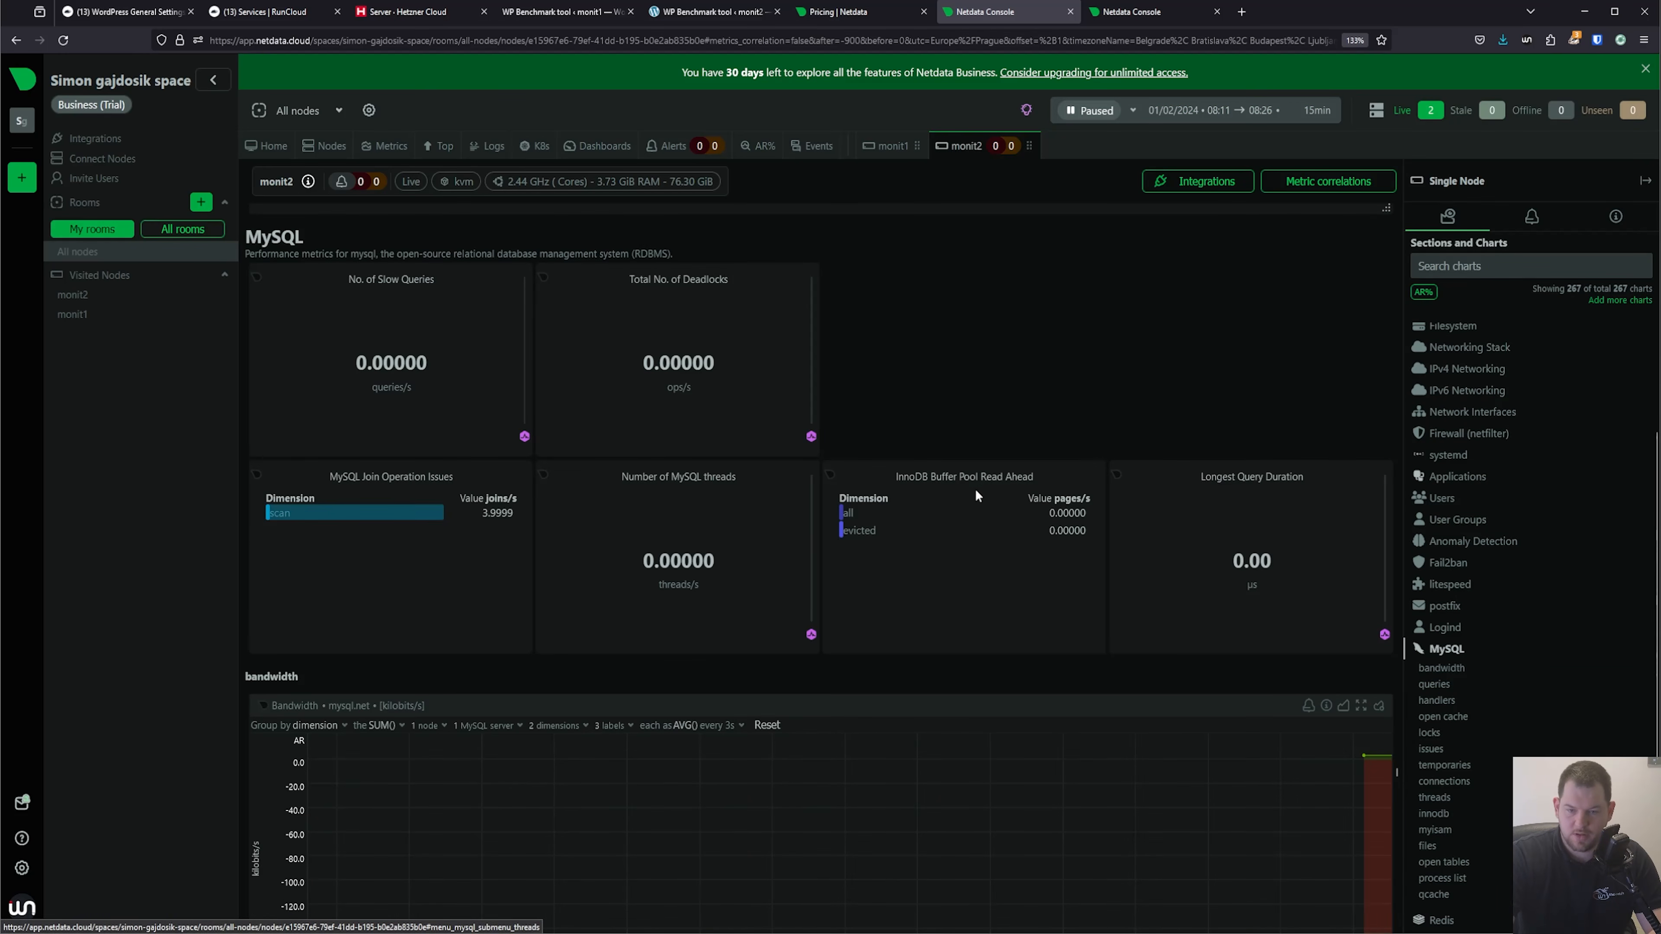
pyautogui.click(1461, 922)
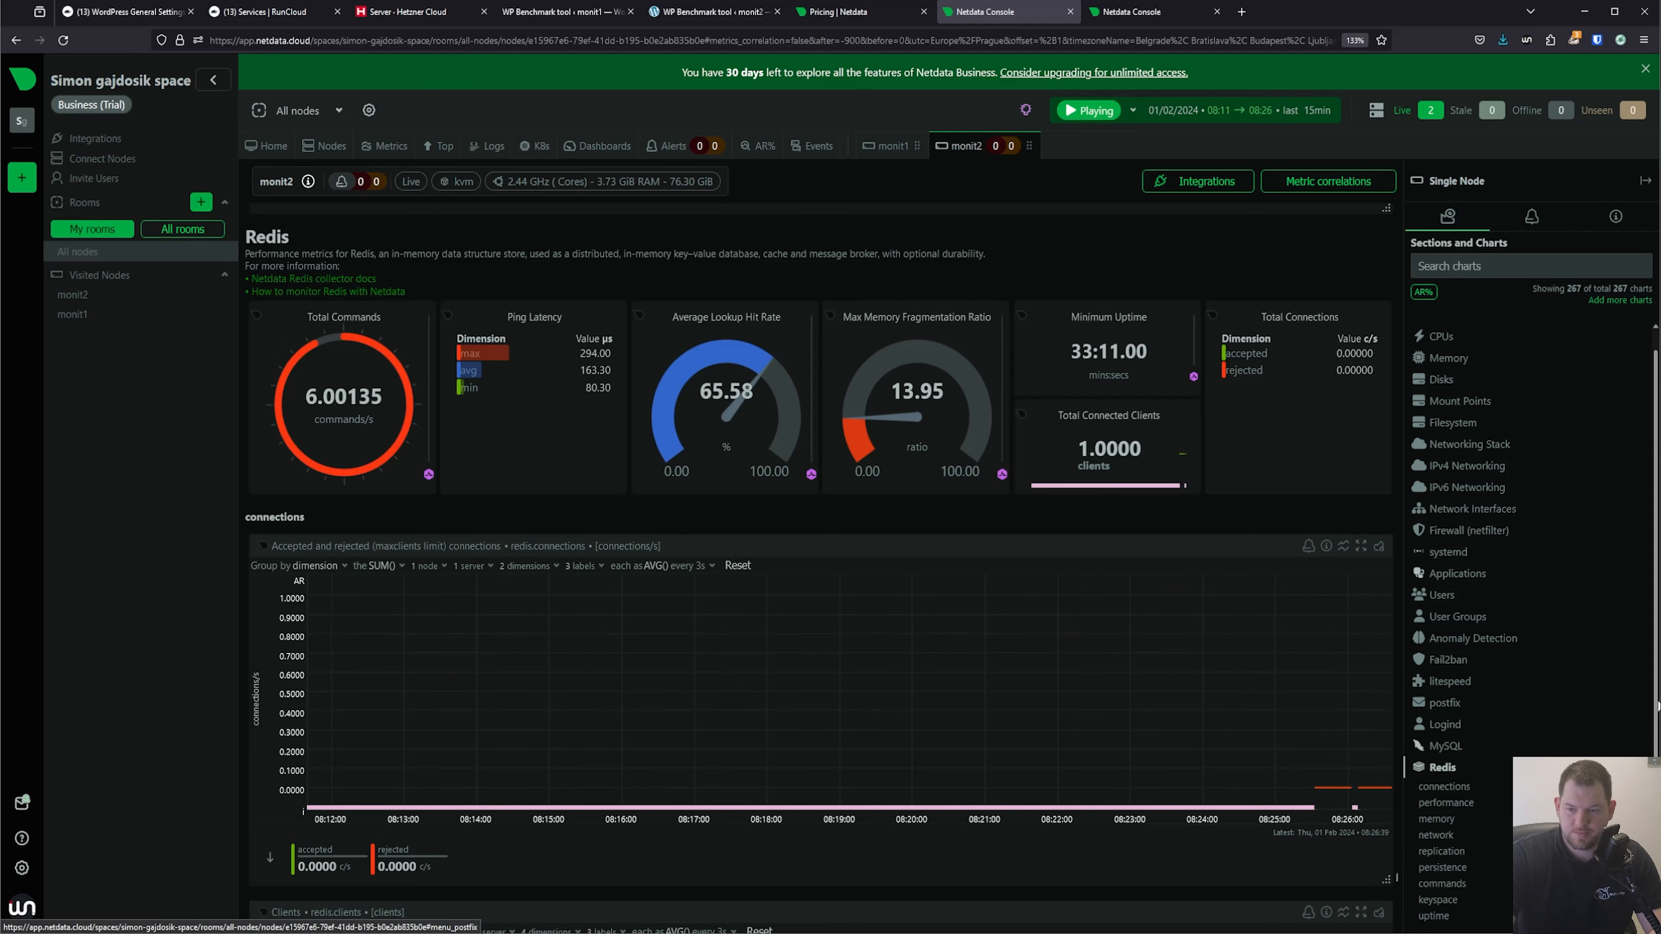
pyautogui.click(1450, 661)
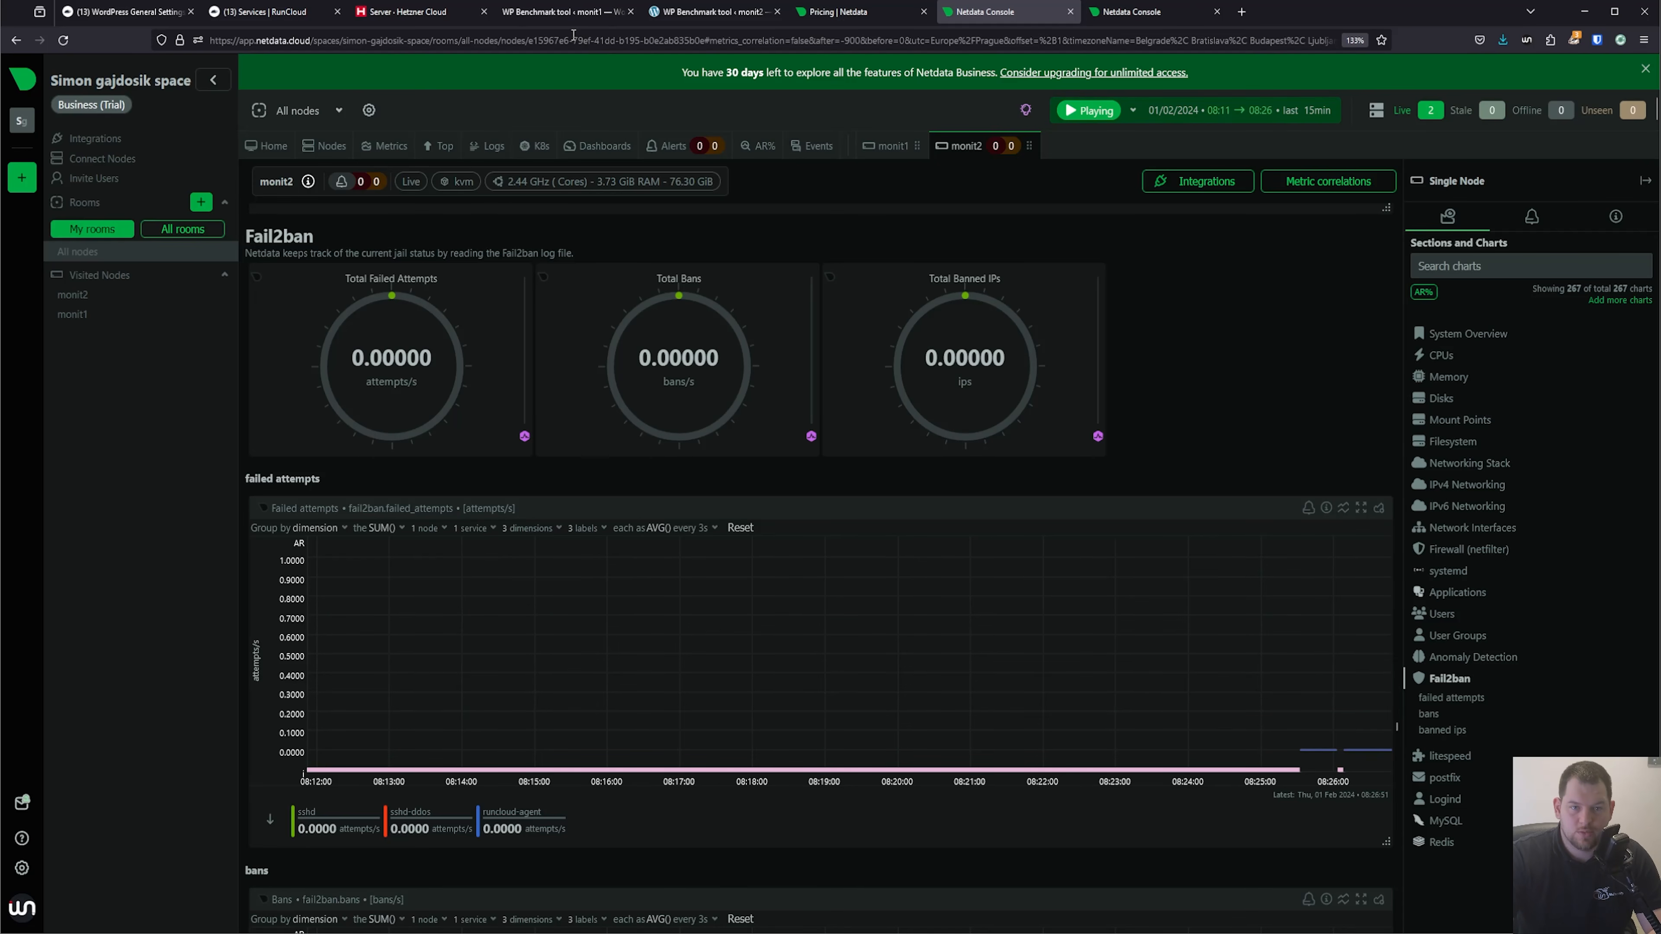
# On monit1's WP Benchmark page, save settings with persistent object cache tests skipped and terms and GDPR consent accepted, and start the benchmark.
pyautogui.click(582, 13)
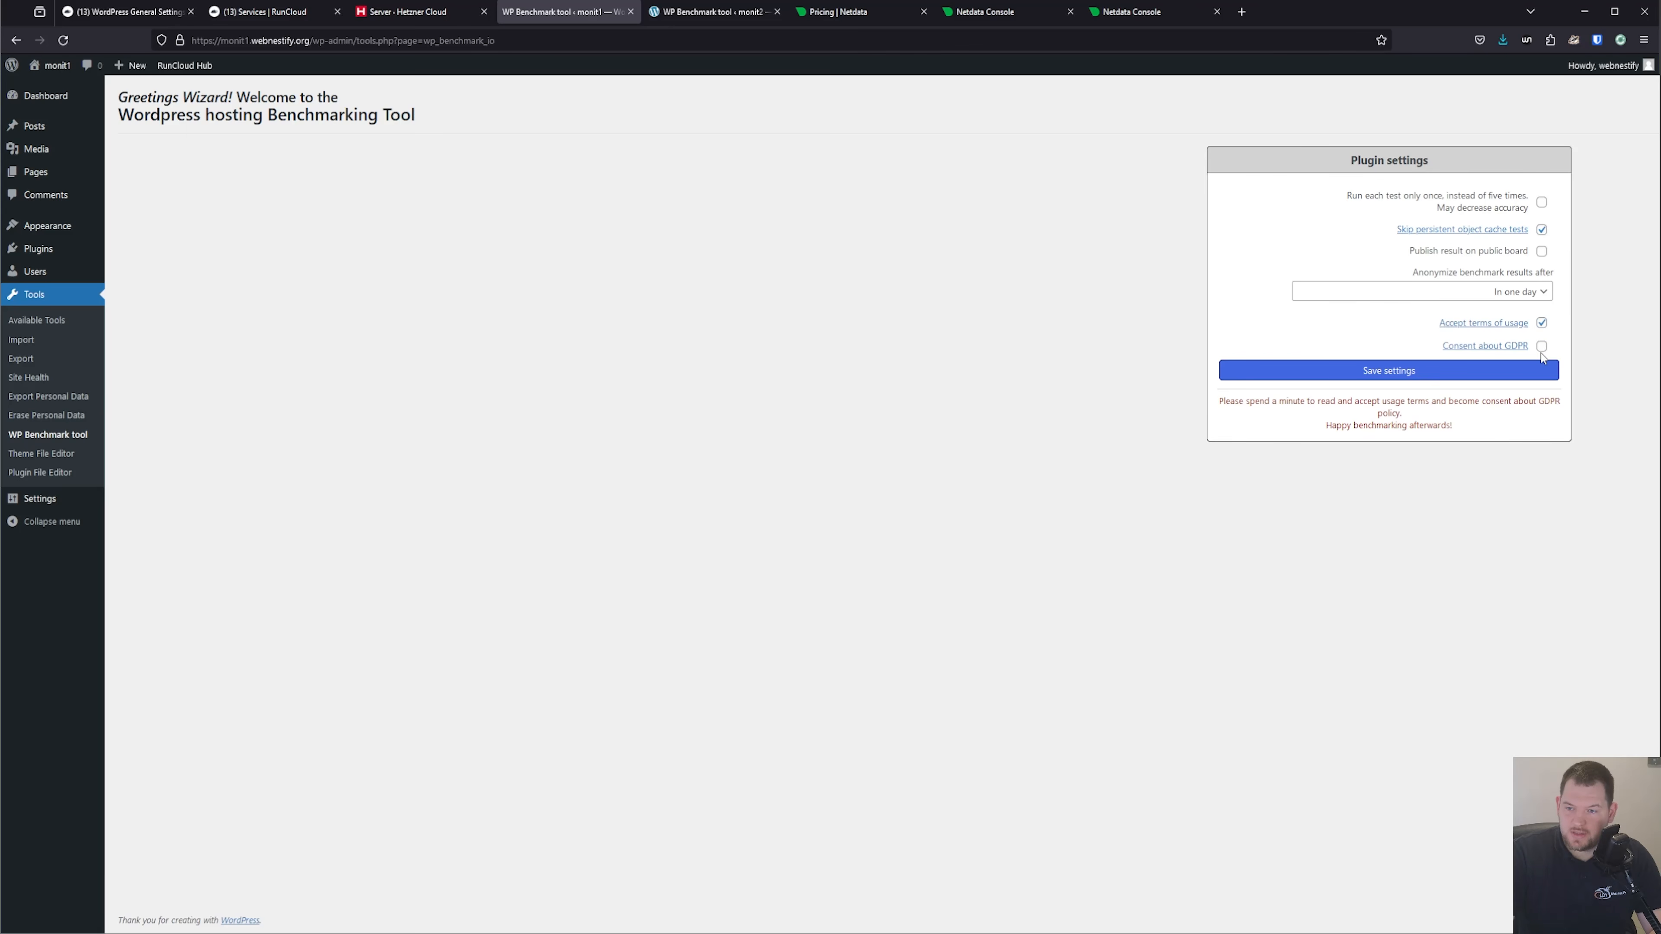
pyautogui.click(1408, 370)
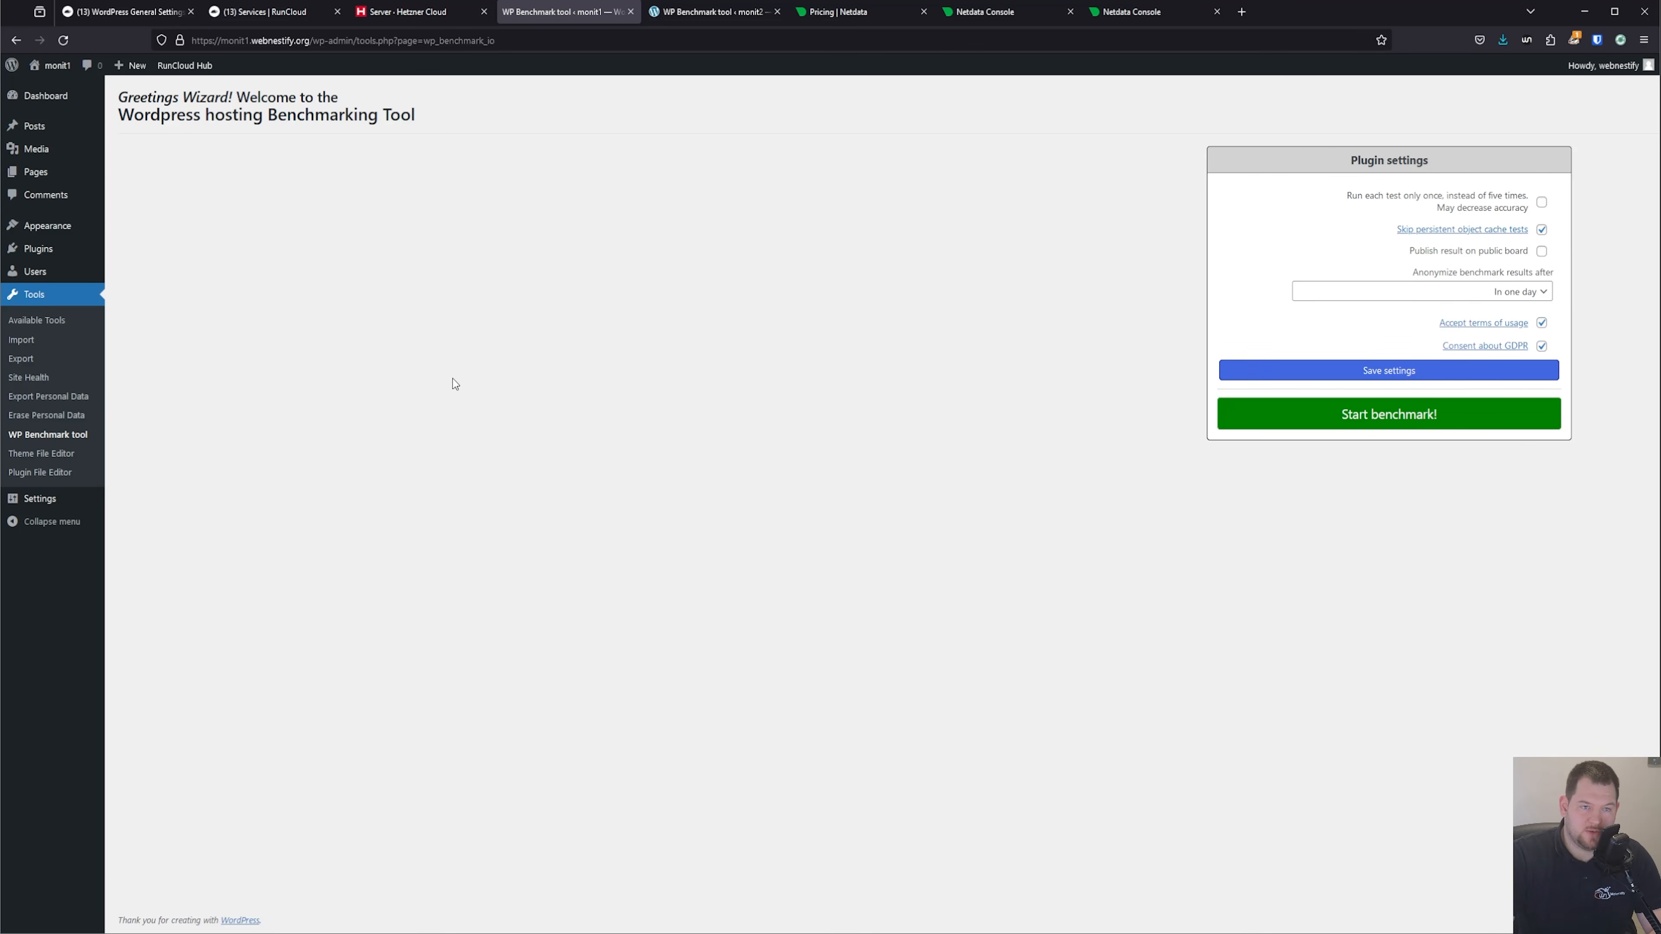
pyautogui.click(1437, 421)
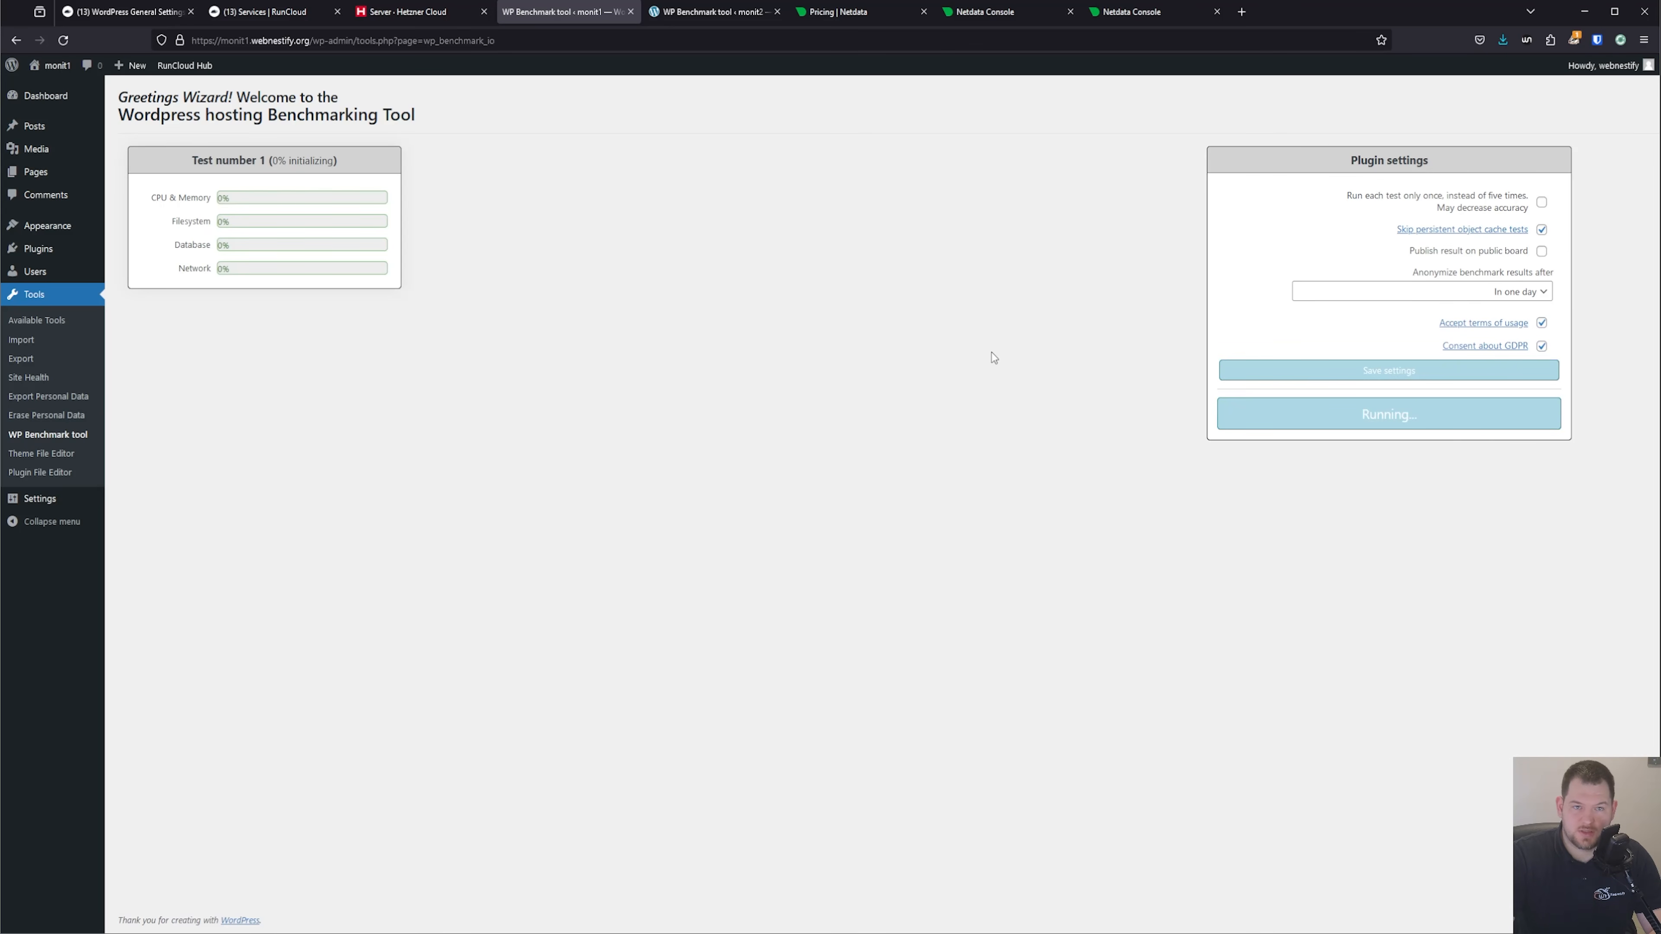
# On monit2's WP Benchmark page, accept the terms of usage and GDPR consent, save the settings and start the benchmark.
pyautogui.click(736, 13)
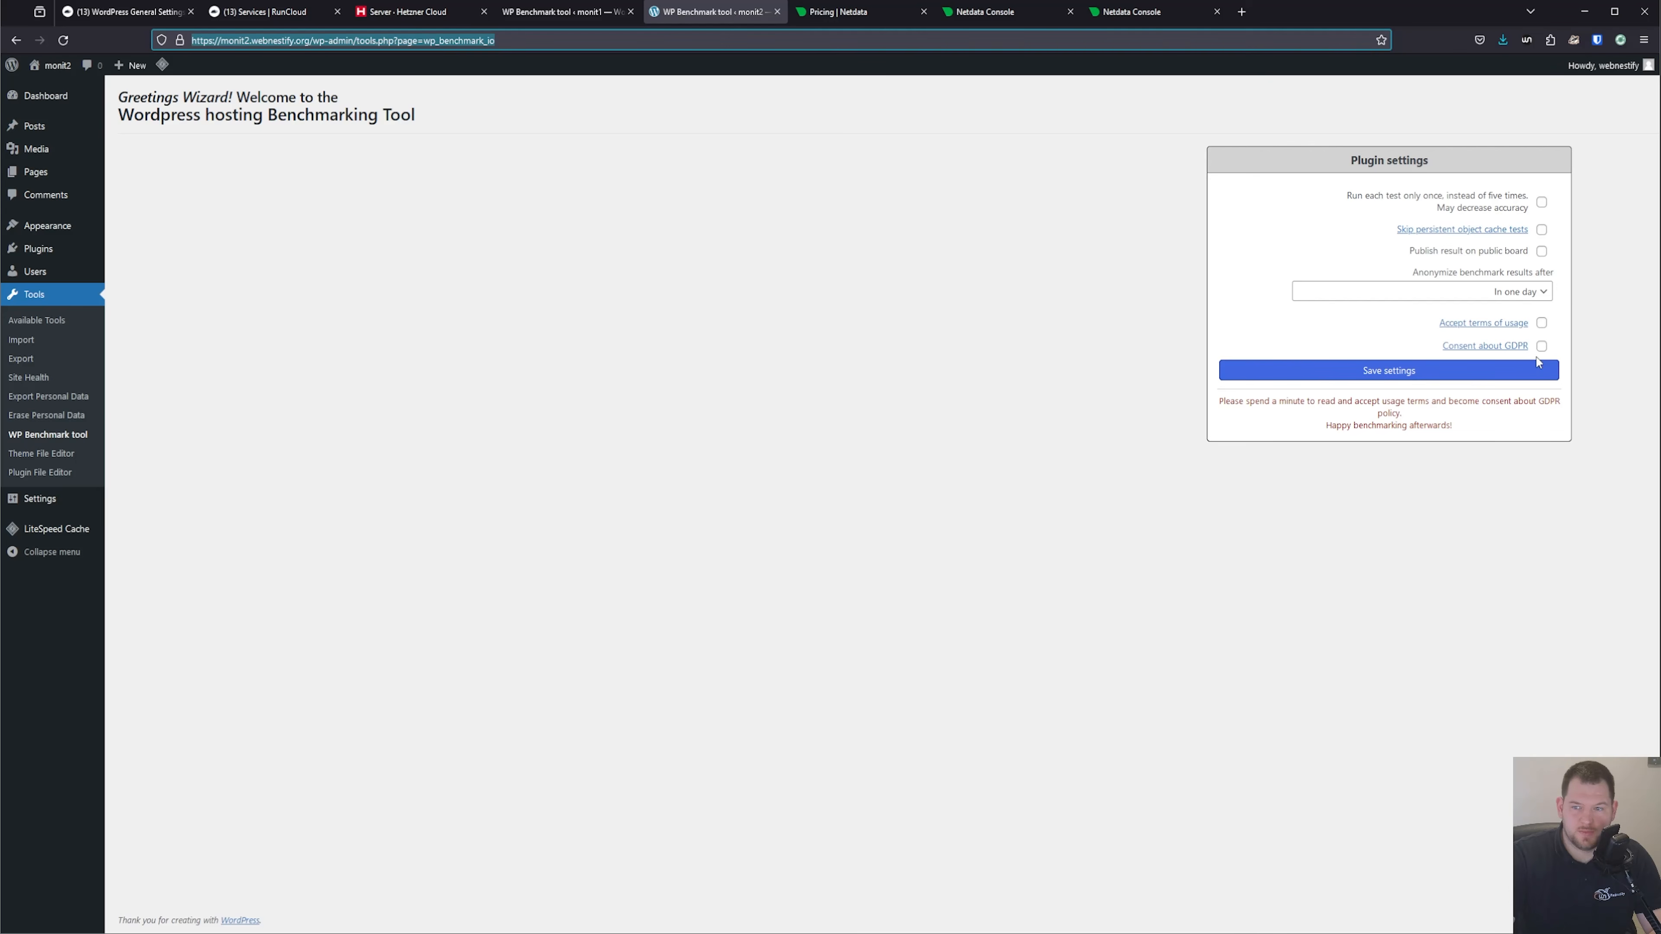
pyautogui.click(1542, 323)
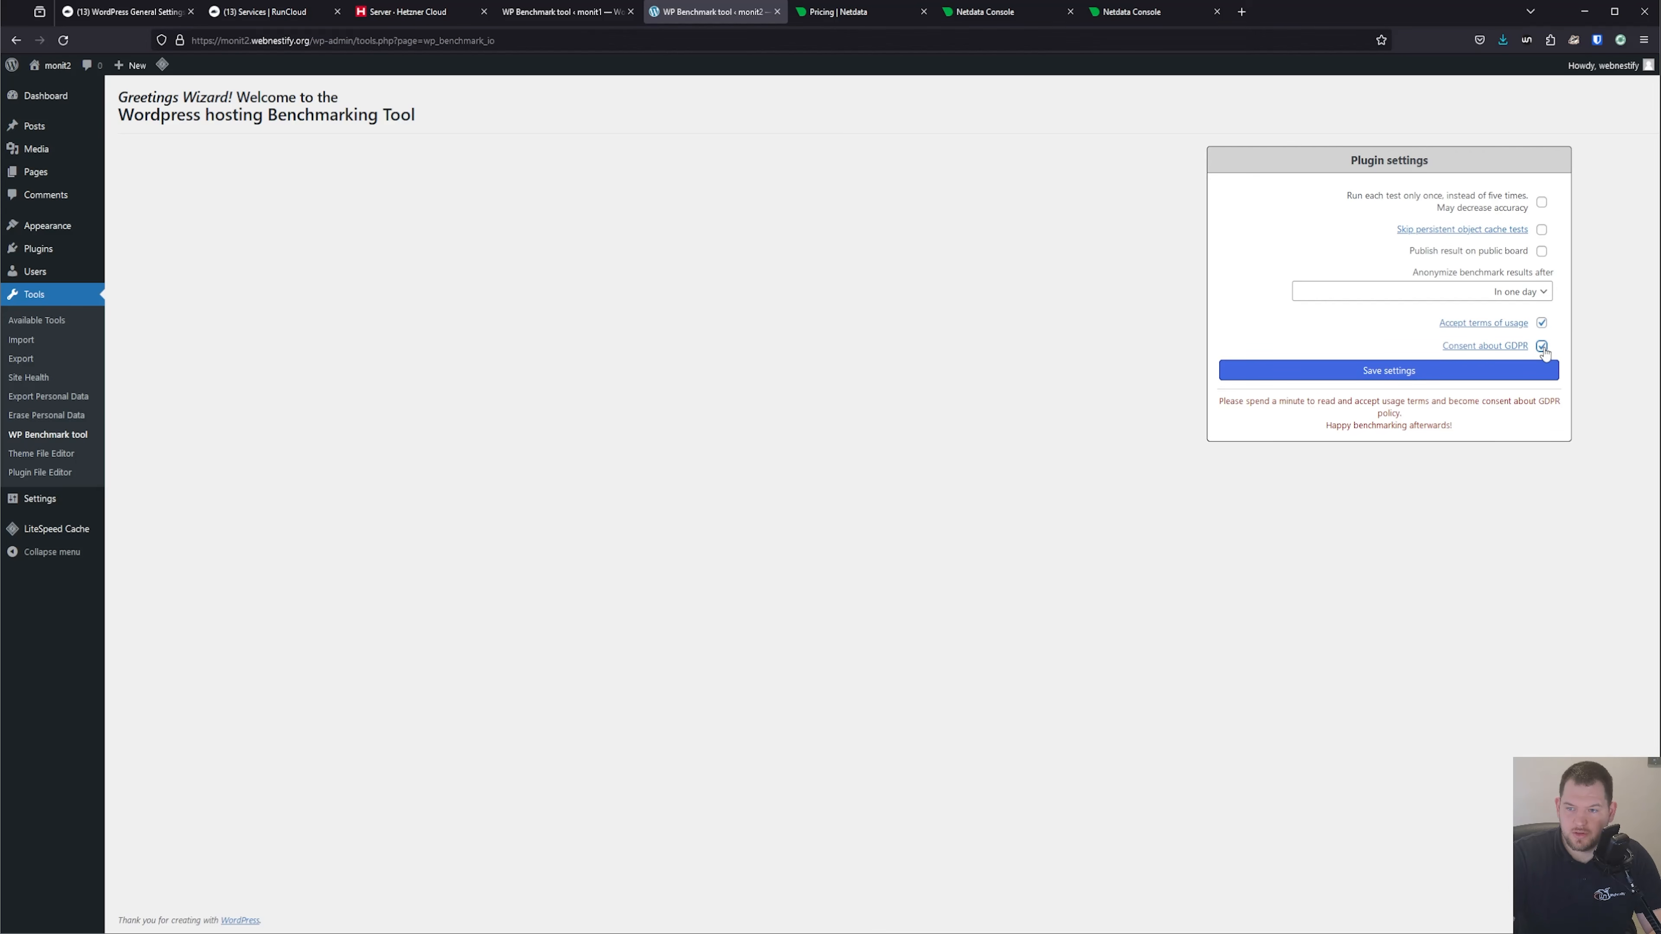
pyautogui.click(1426, 372)
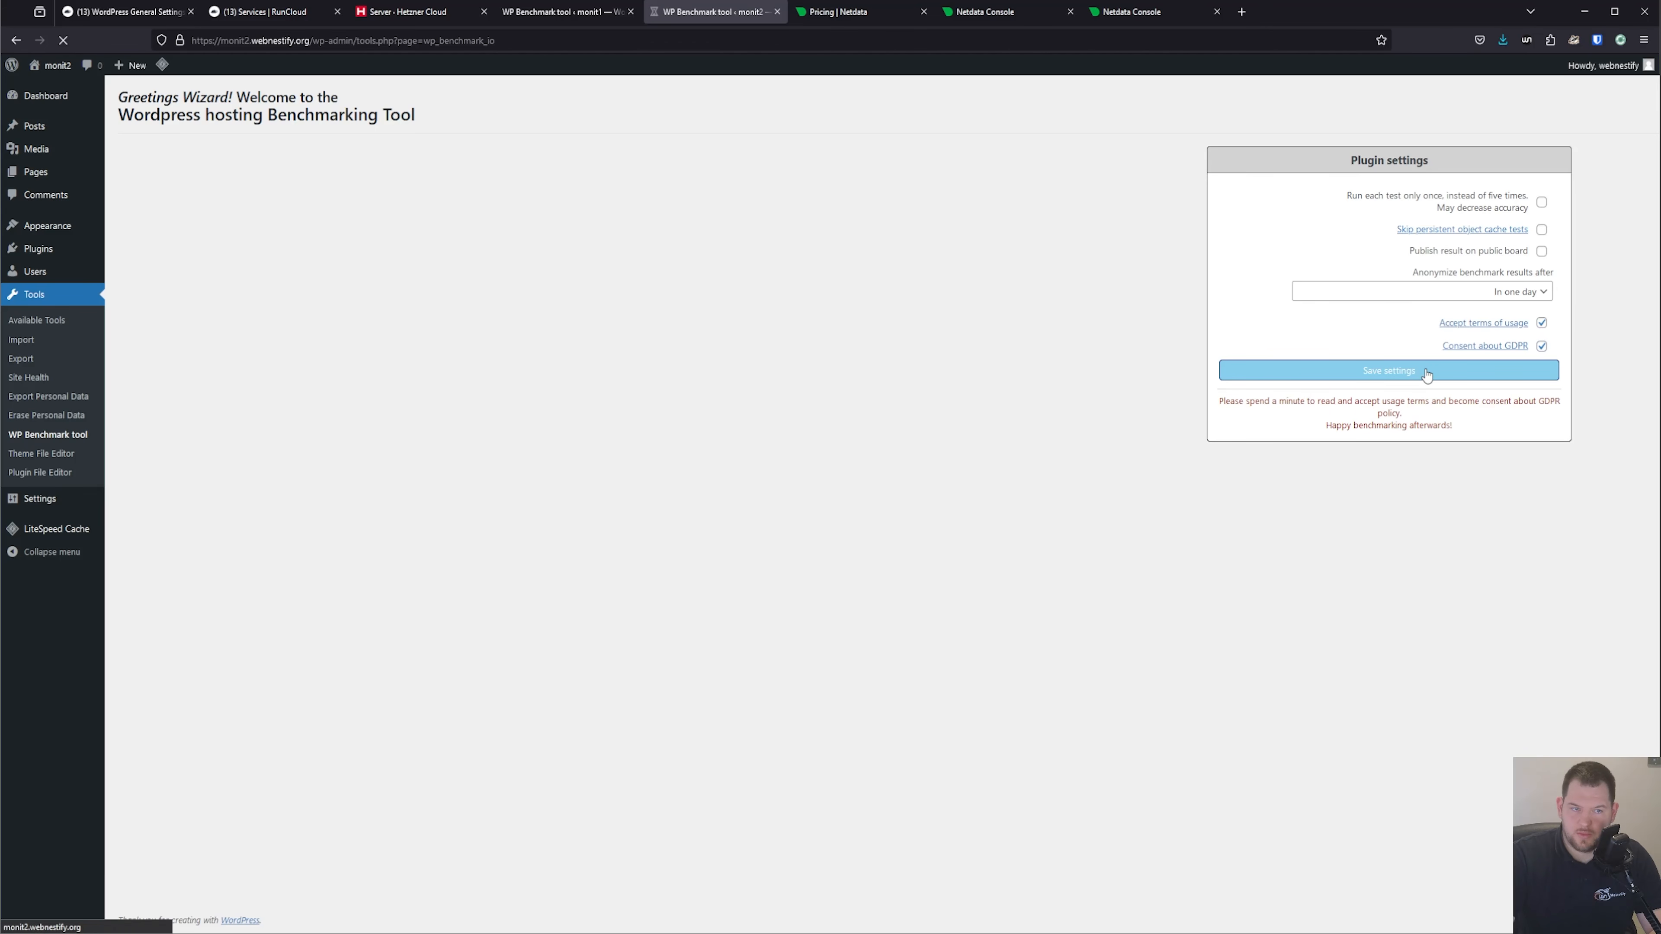
pyautogui.click(1434, 414)
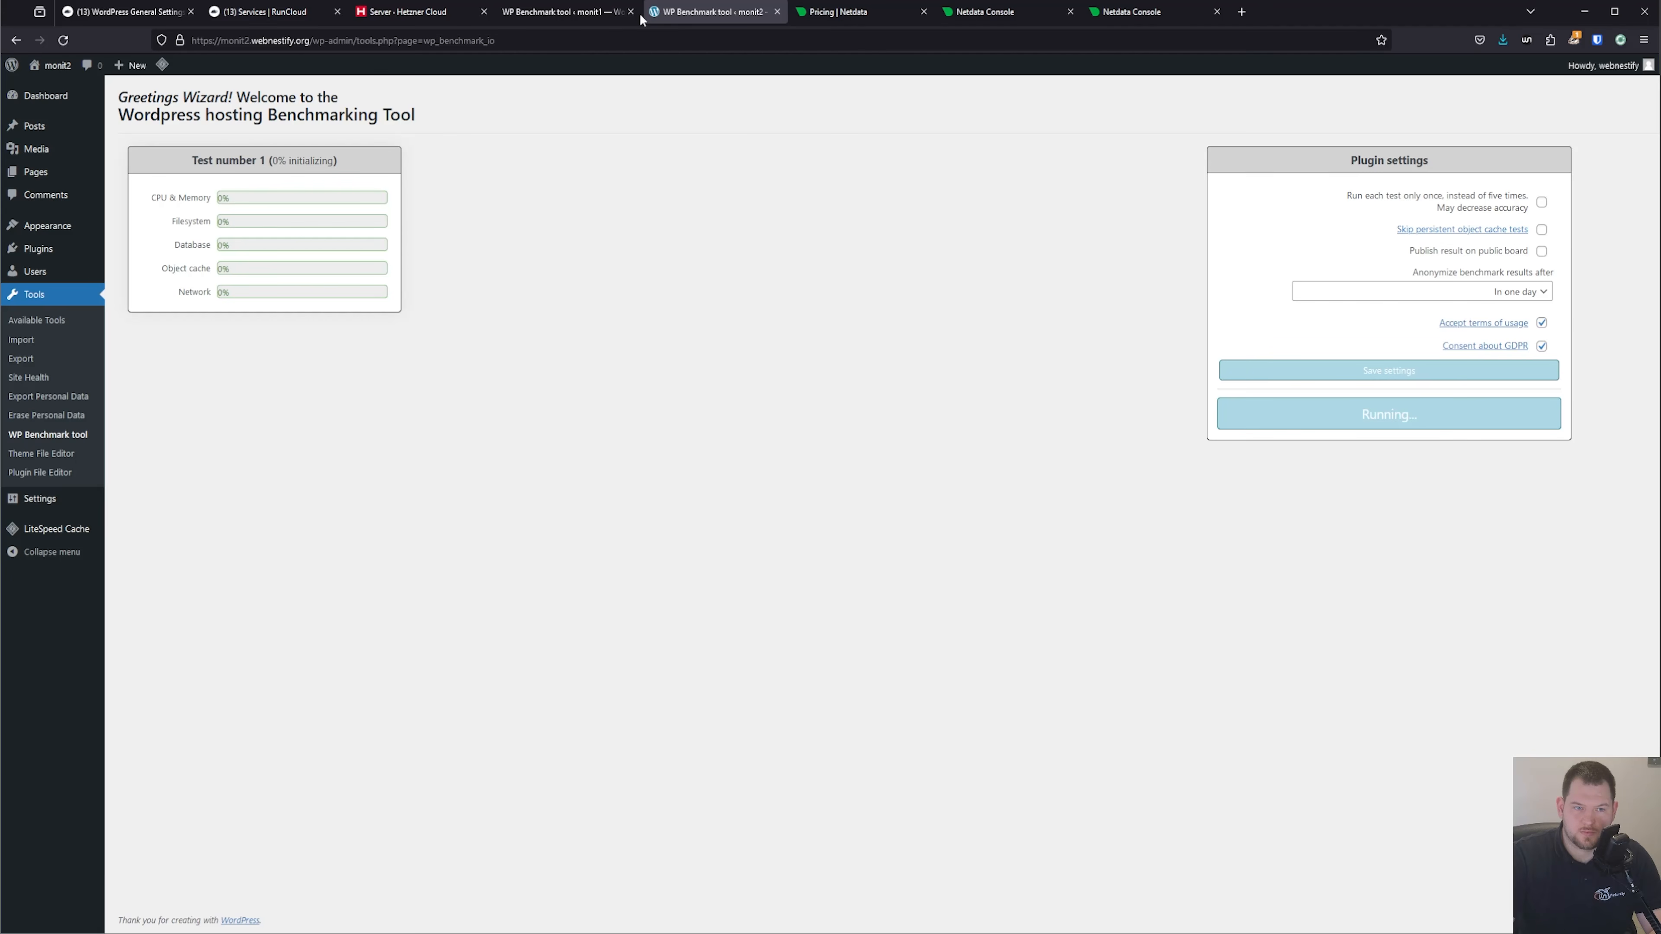
# Check monit1's benchmark progress and examine the System Overview and CPU charts of the monit1 node in Netdata.
pyautogui.click(566, 12)
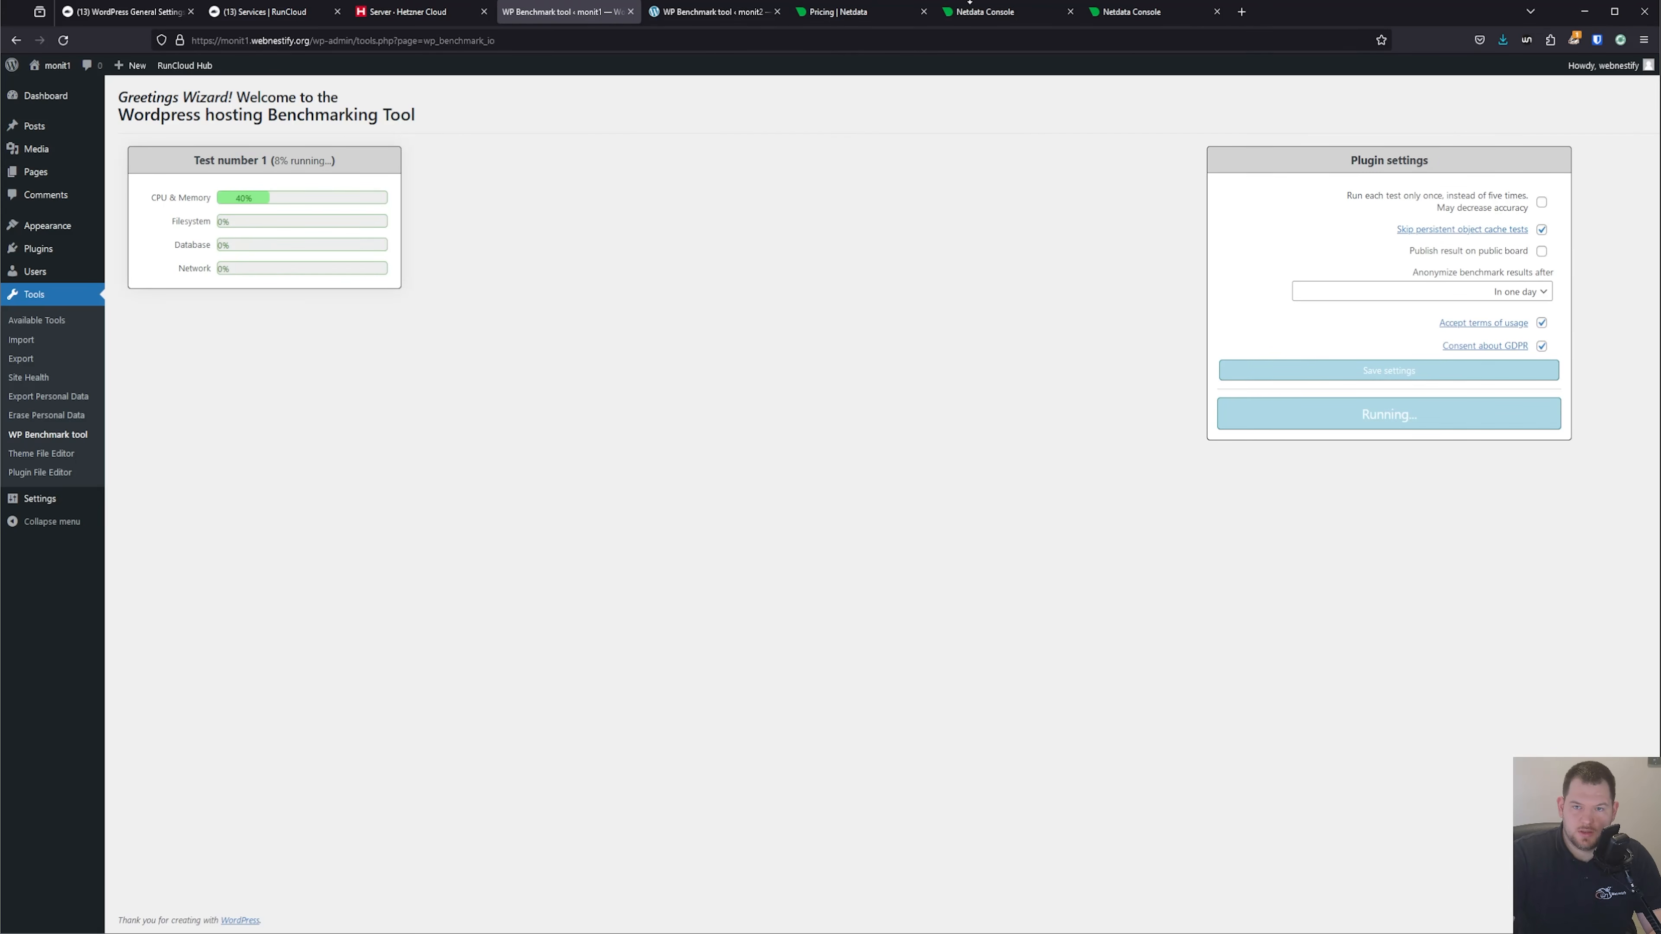
pyautogui.click(972, 11)
pyautogui.click(325, 146)
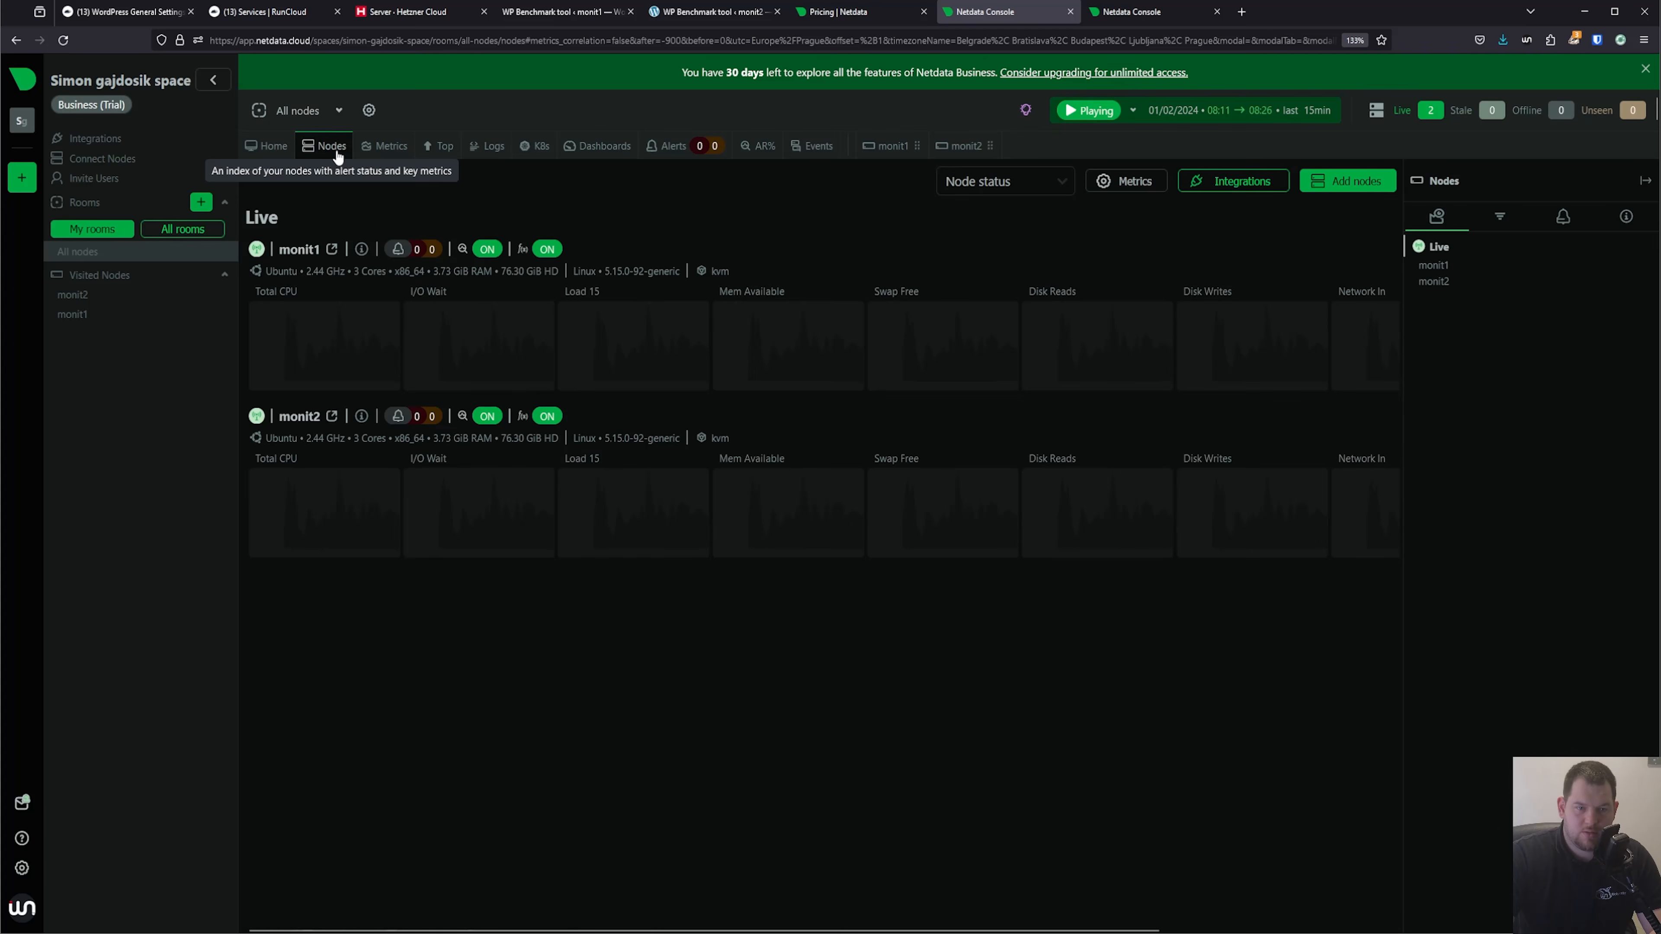
pyautogui.click(297, 250)
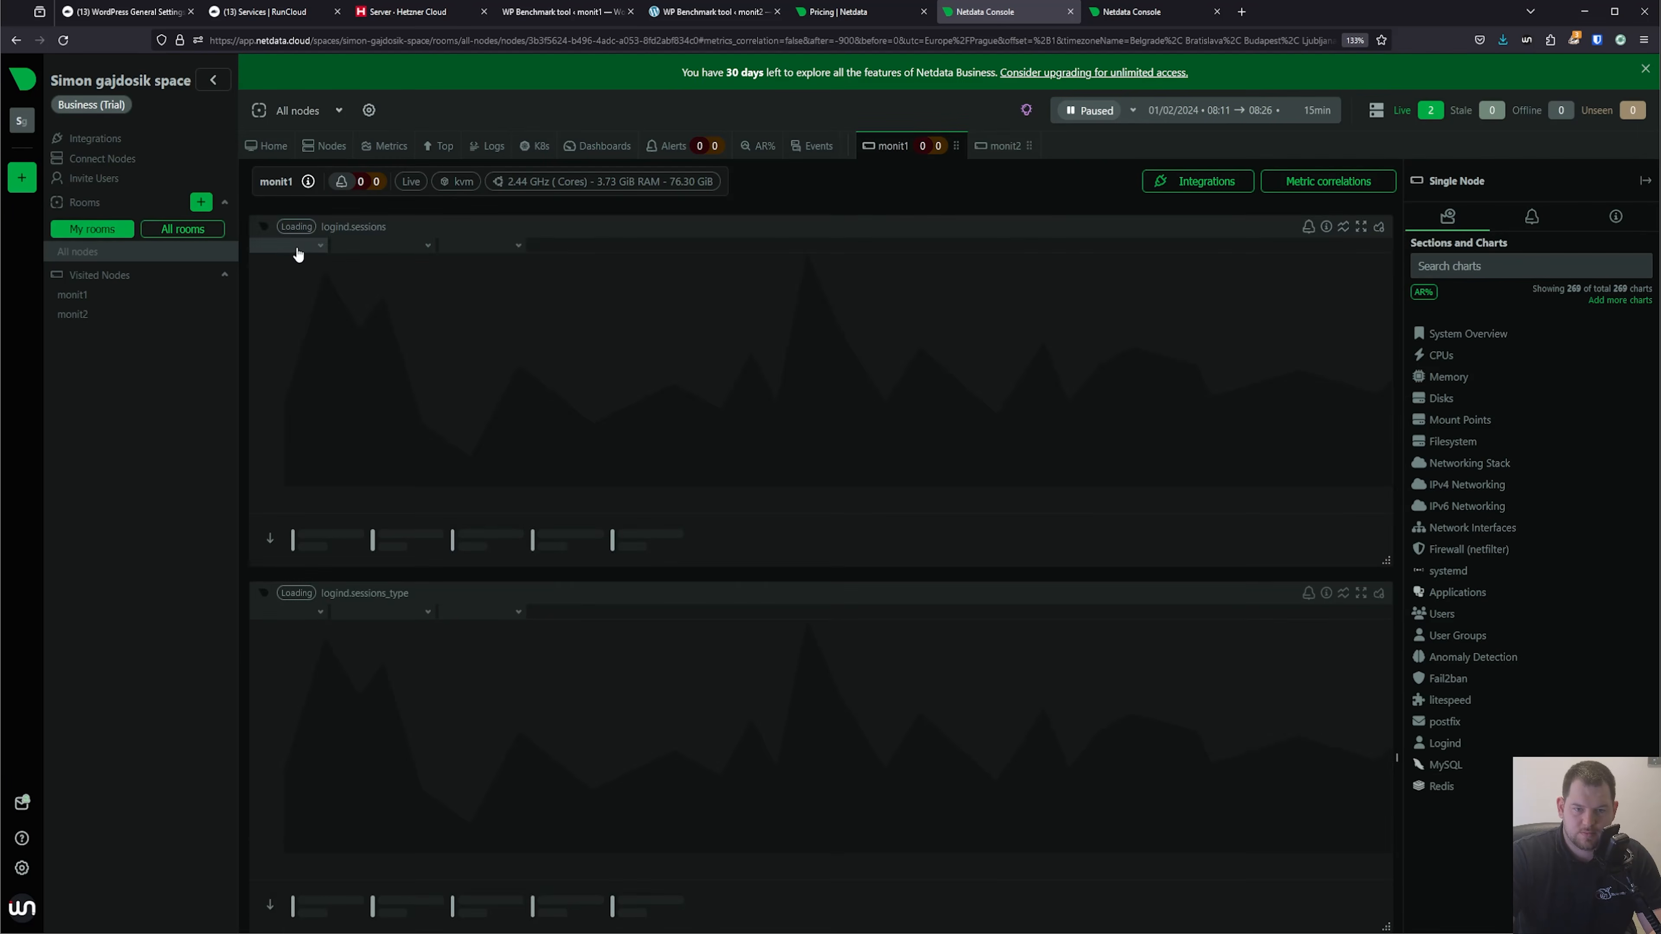
pyautogui.scroll(10, 715, 266)
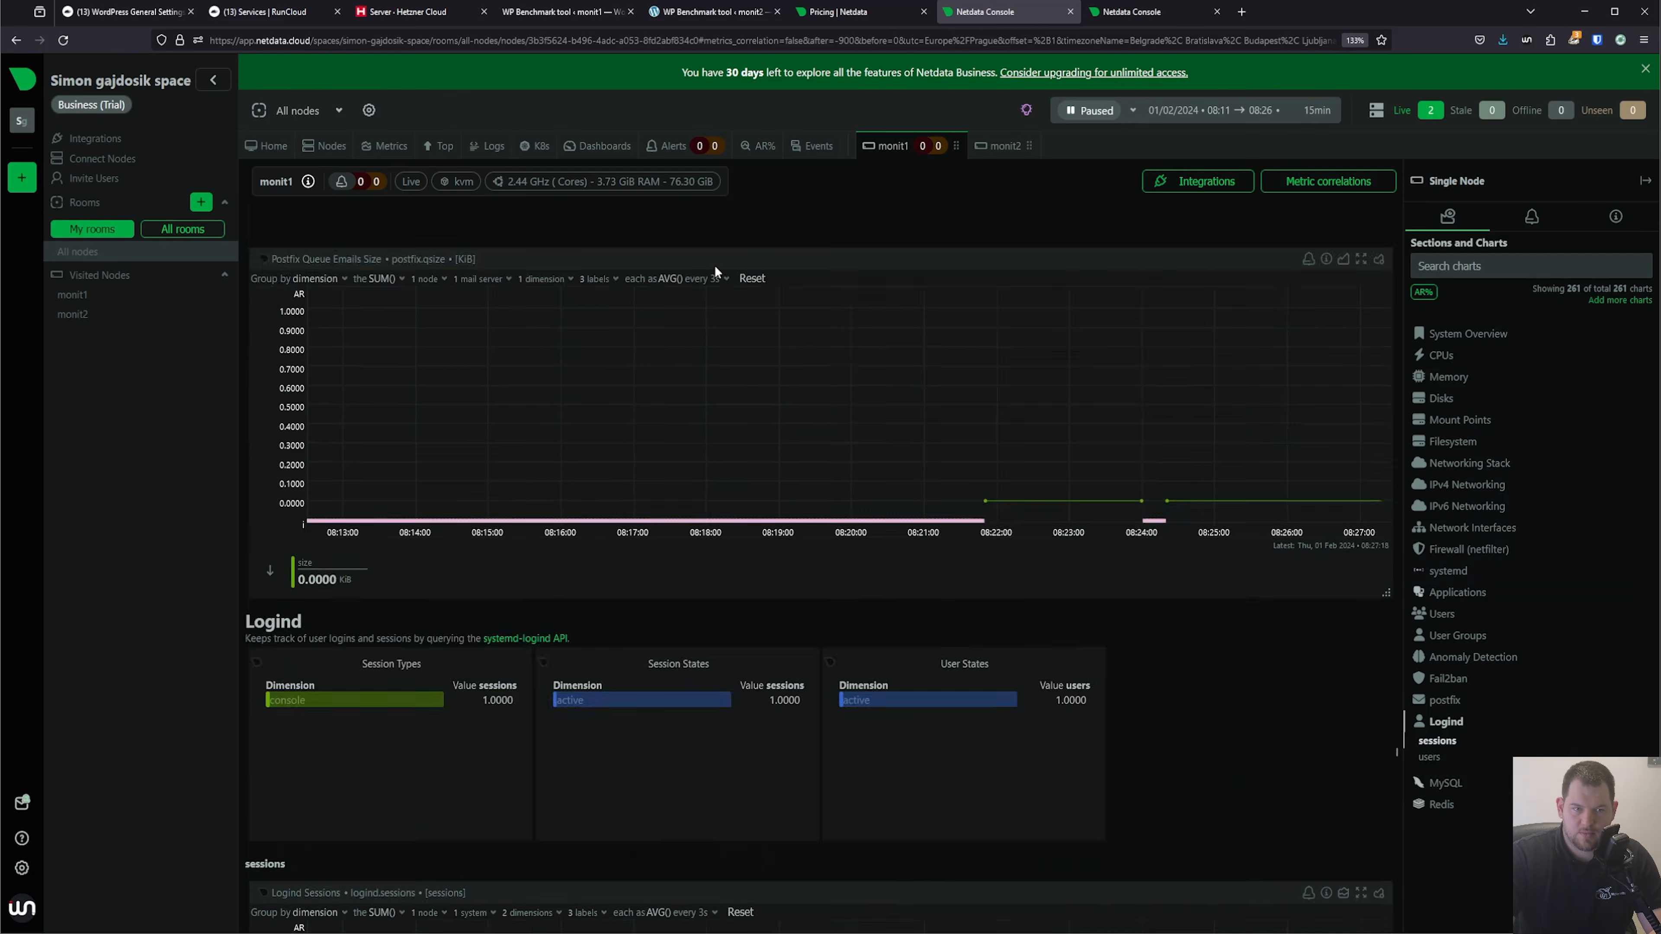
pyautogui.click(1470, 335)
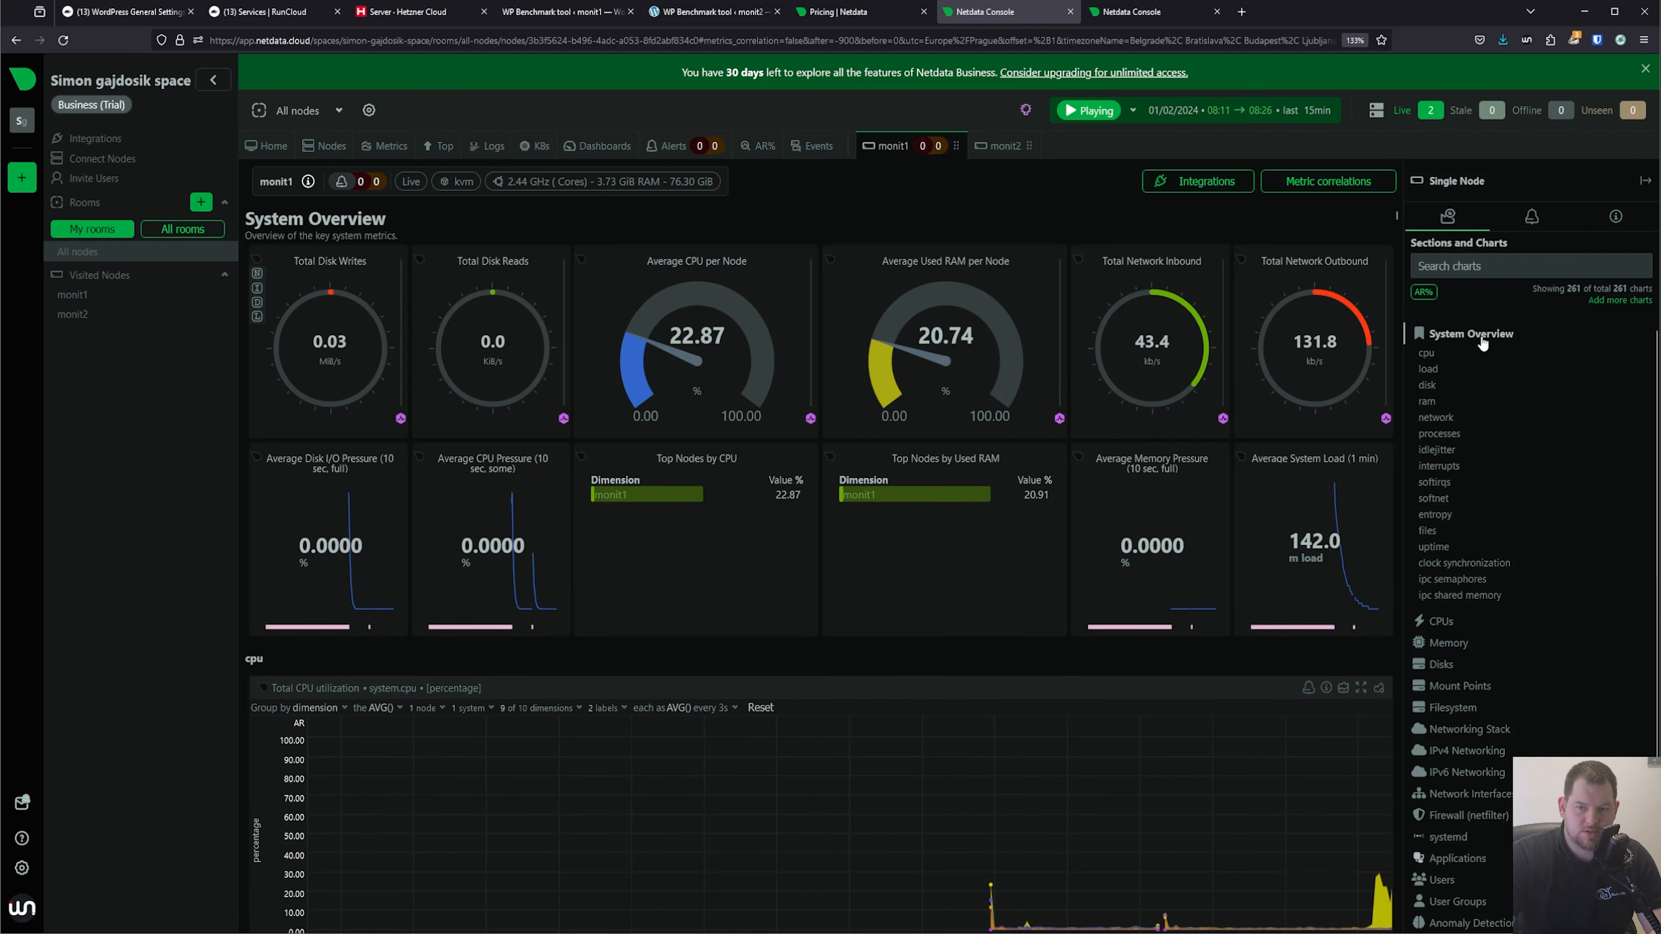
pyautogui.scroll(-3, 1313, 525)
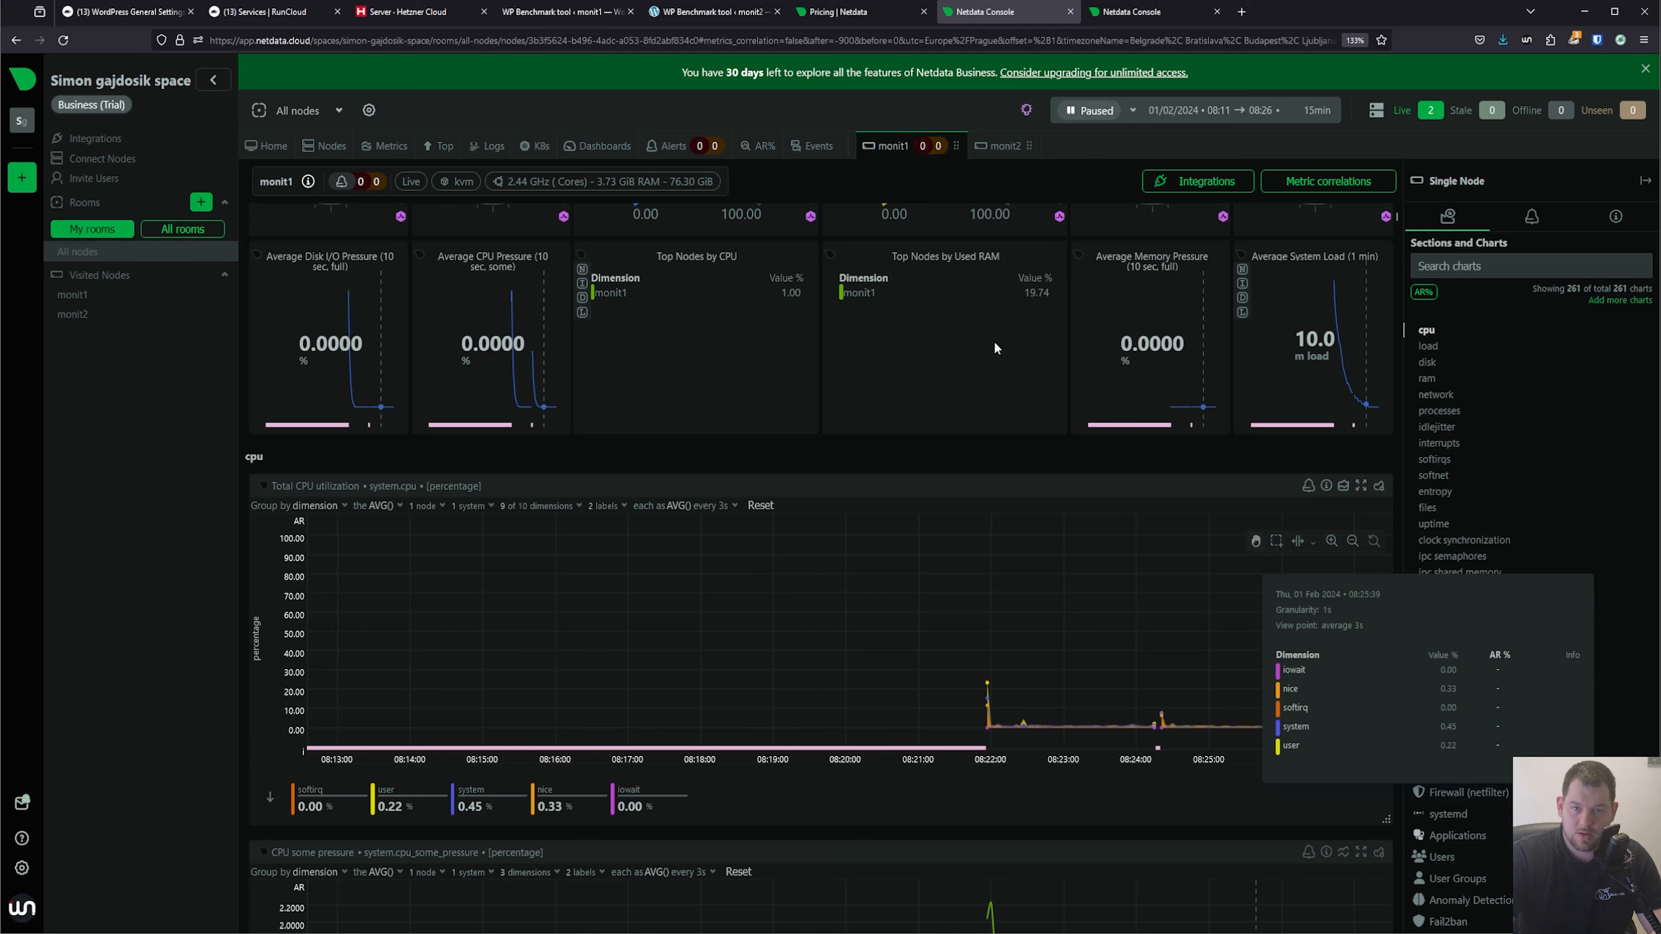
# Review the benchmark results of monit1 and monit2, and reload the monit2 dashboard in Netdata.
pyautogui.click(526, 12)
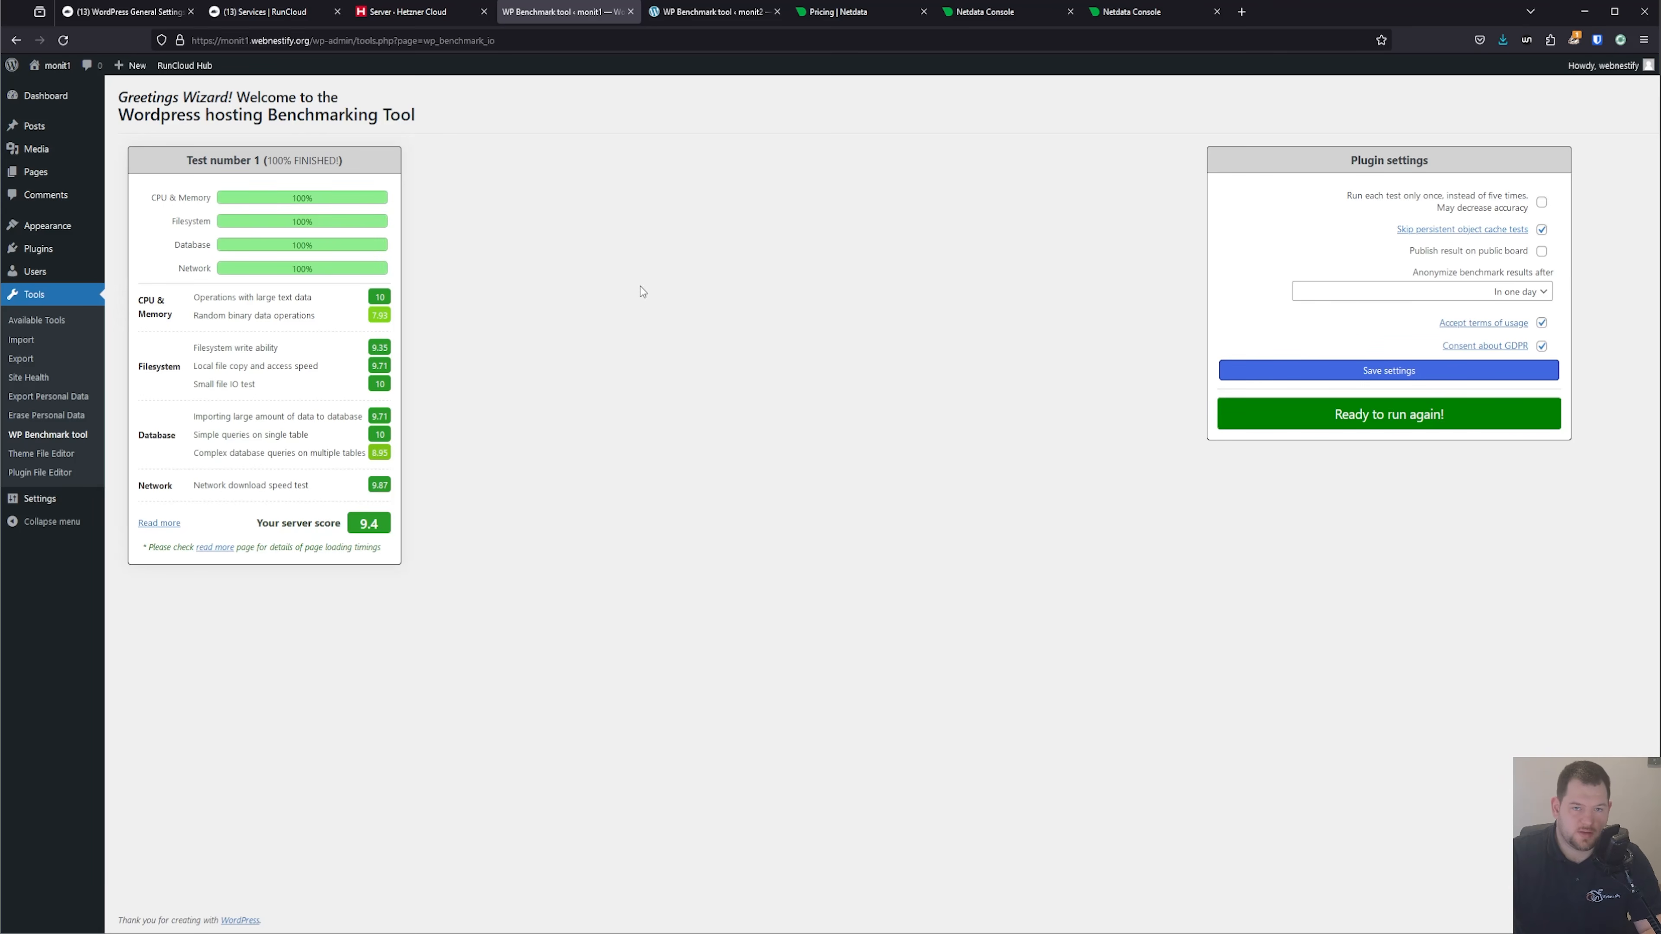
pyautogui.click(692, 13)
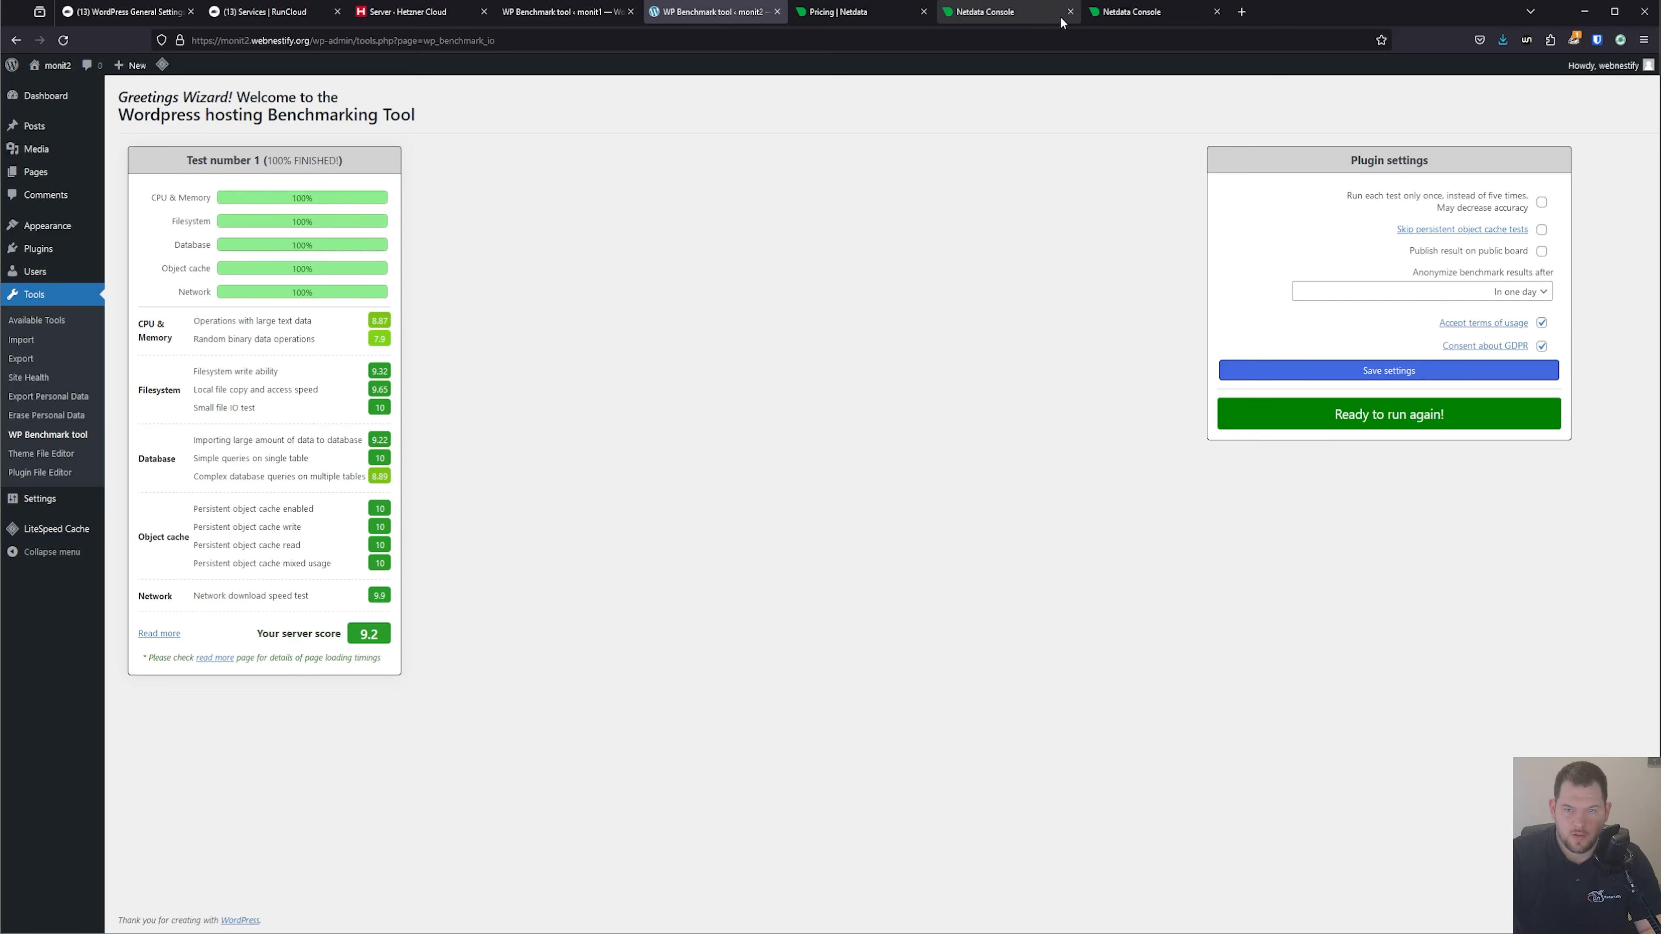
pyautogui.click(1034, 15)
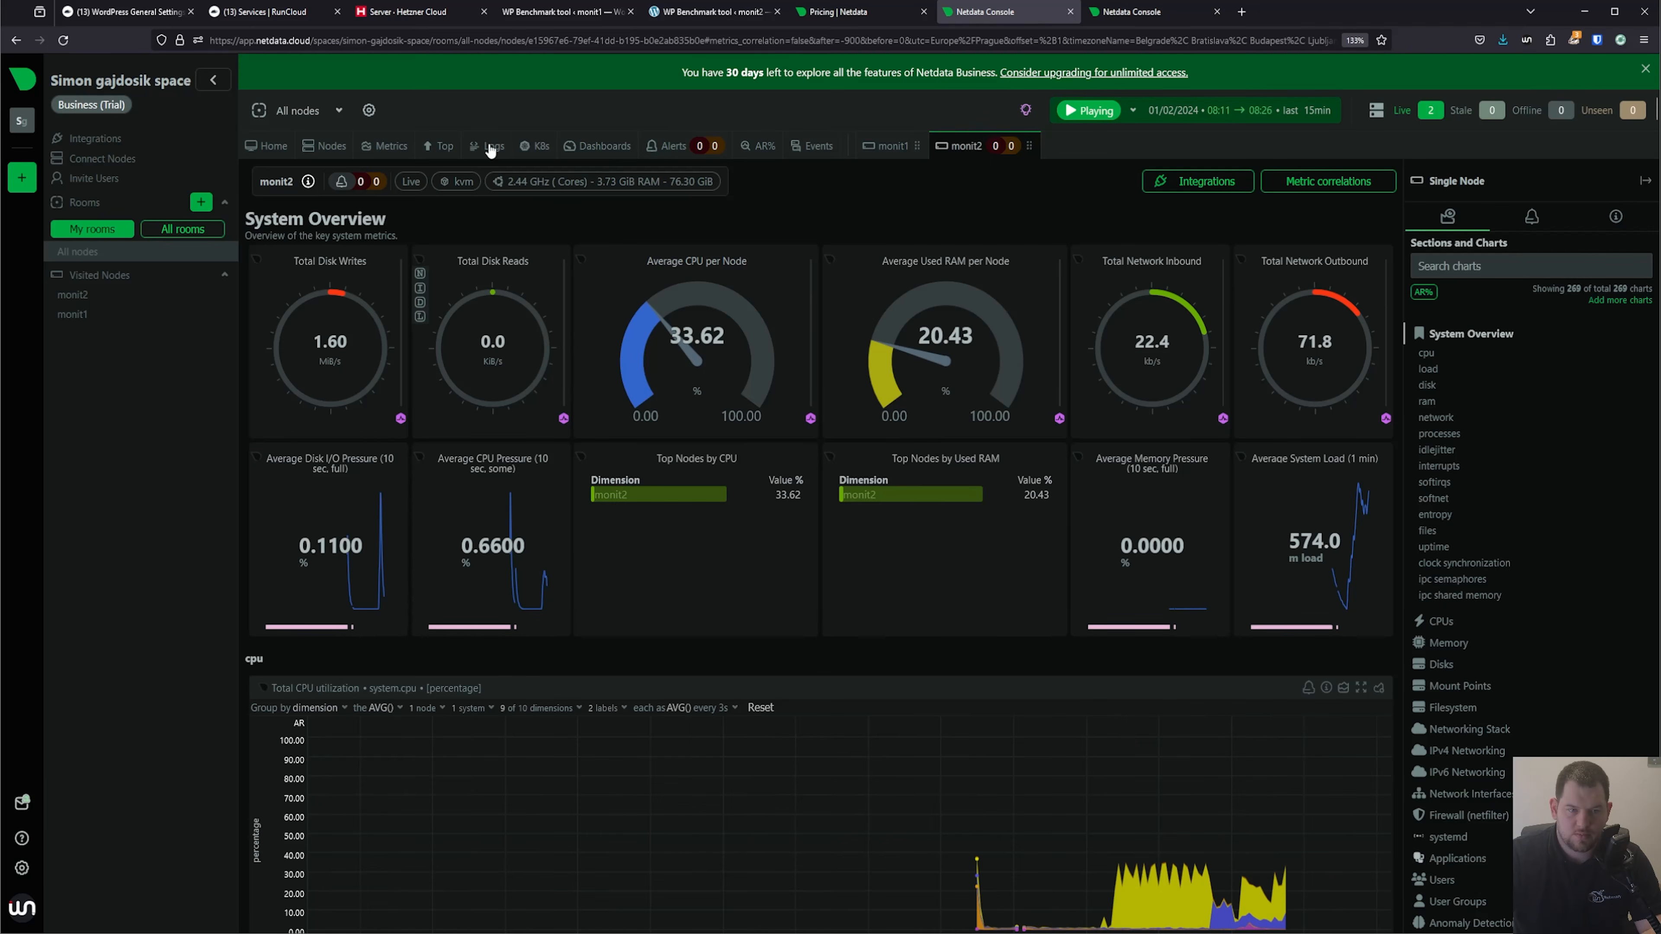
pyautogui.press('F5')
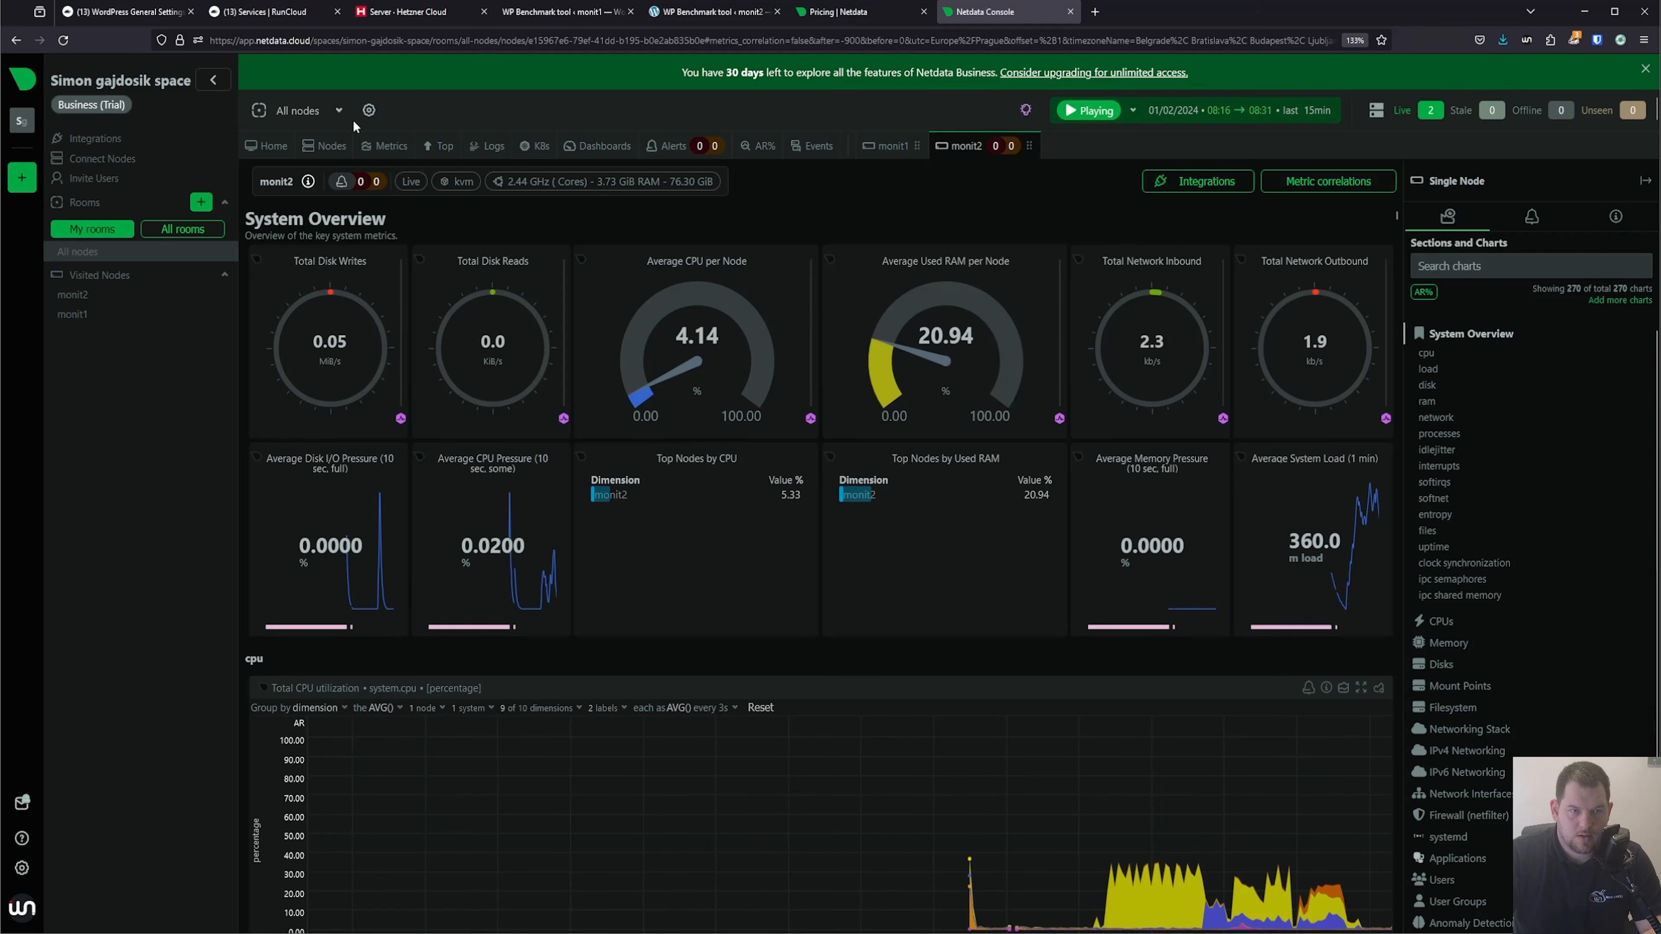
# Open the monit1 and monit2 dashboards from the node list in separate browser tabs and bring up monit1.
pyautogui.click(346, 146)
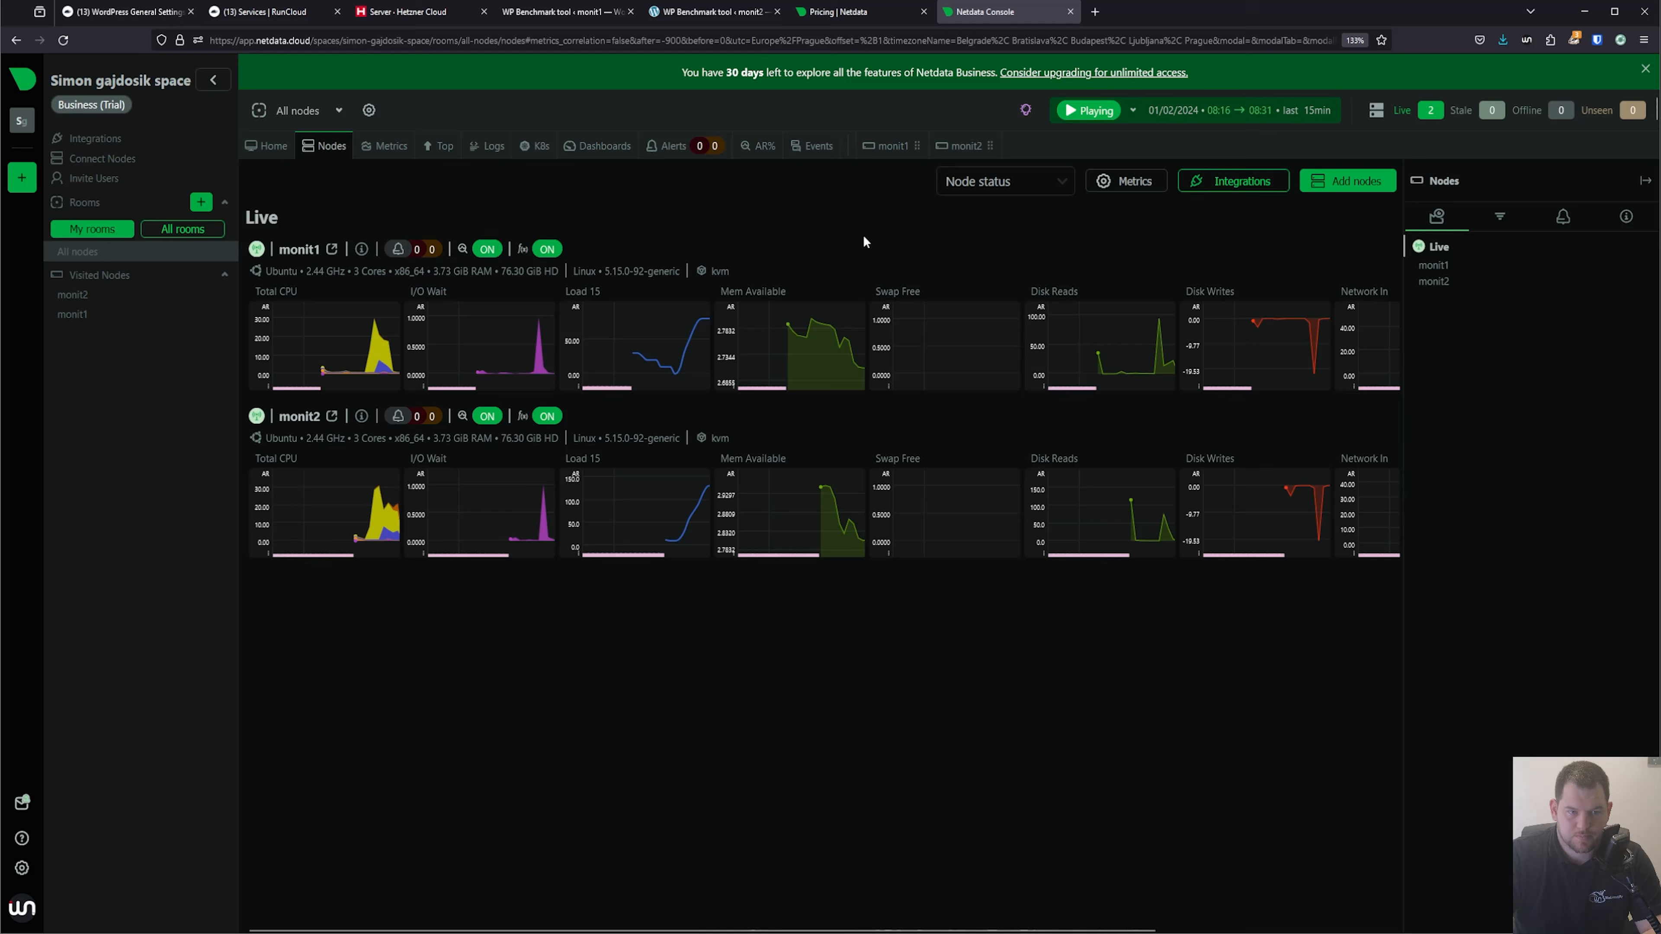
pyautogui.middleClick(284, 254)
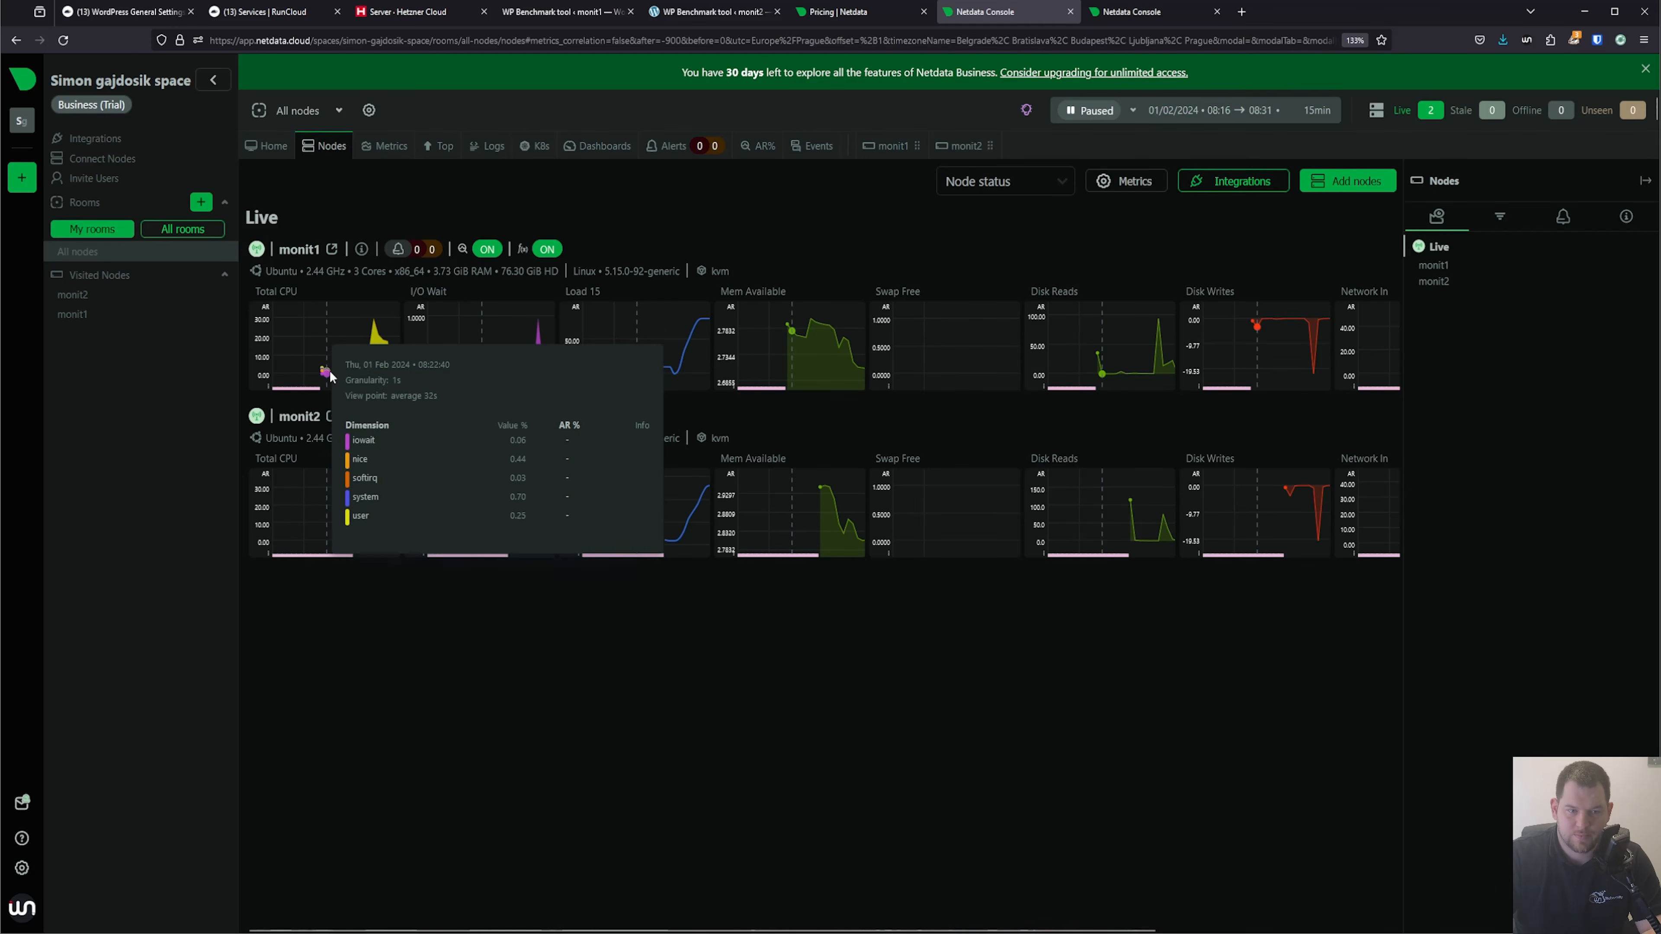
pyautogui.middleClick(299, 416)
pyautogui.click(1137, 12)
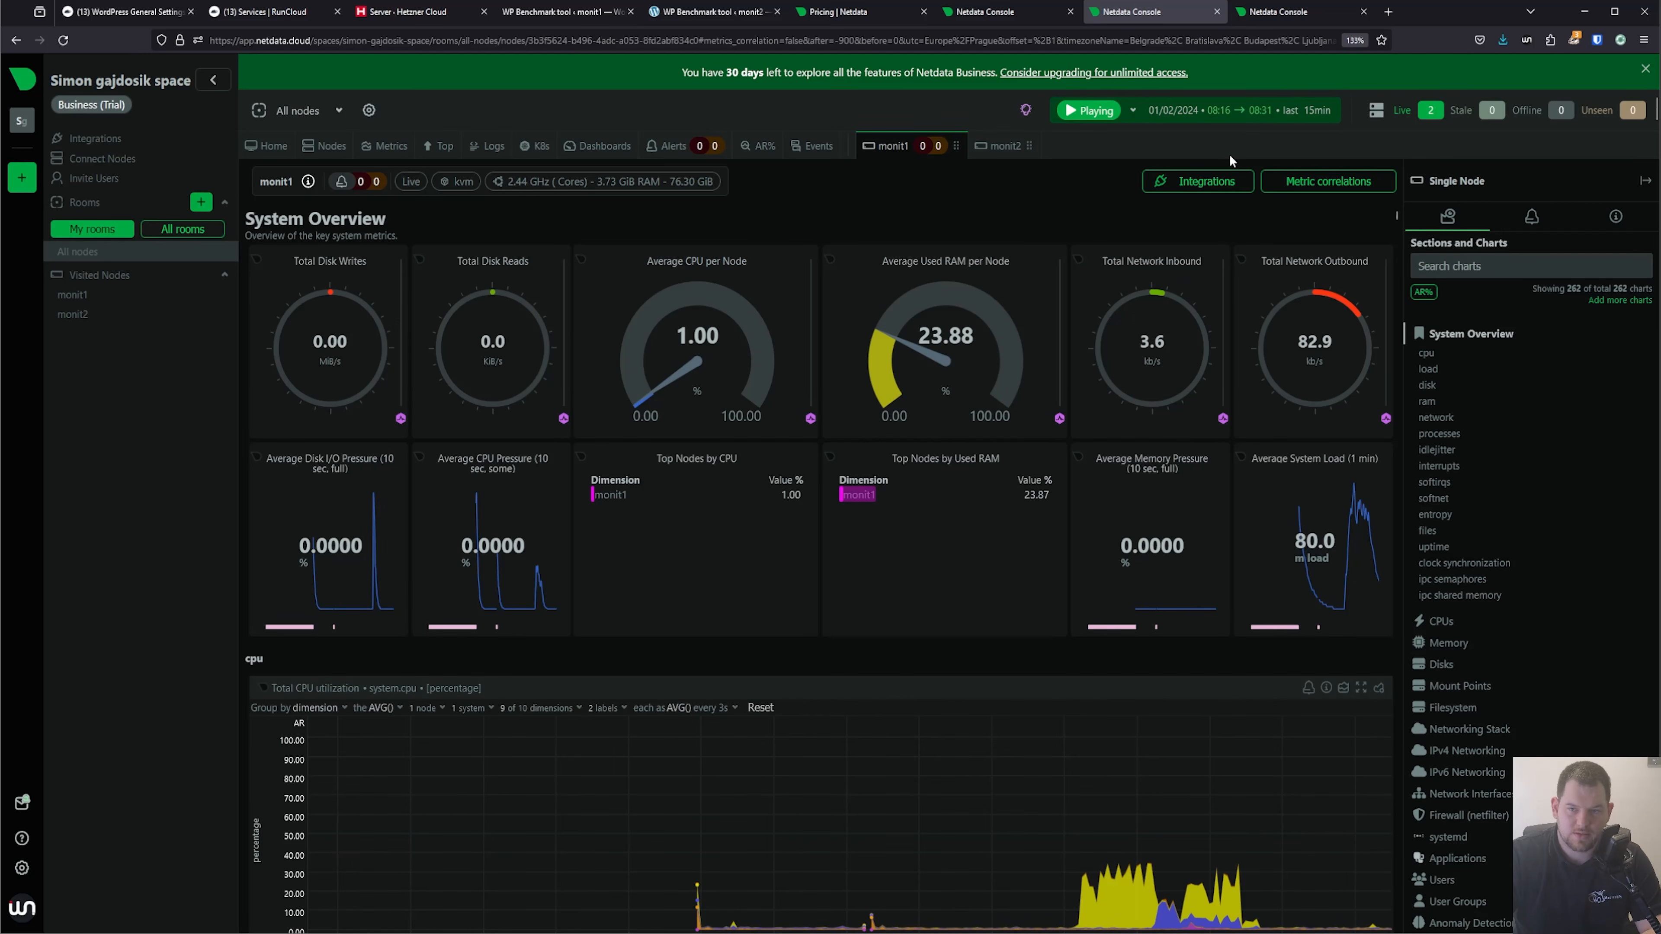
# Set the monit1 dashboard's time range to the last 5 minutes.
pyautogui.click(1249, 111)
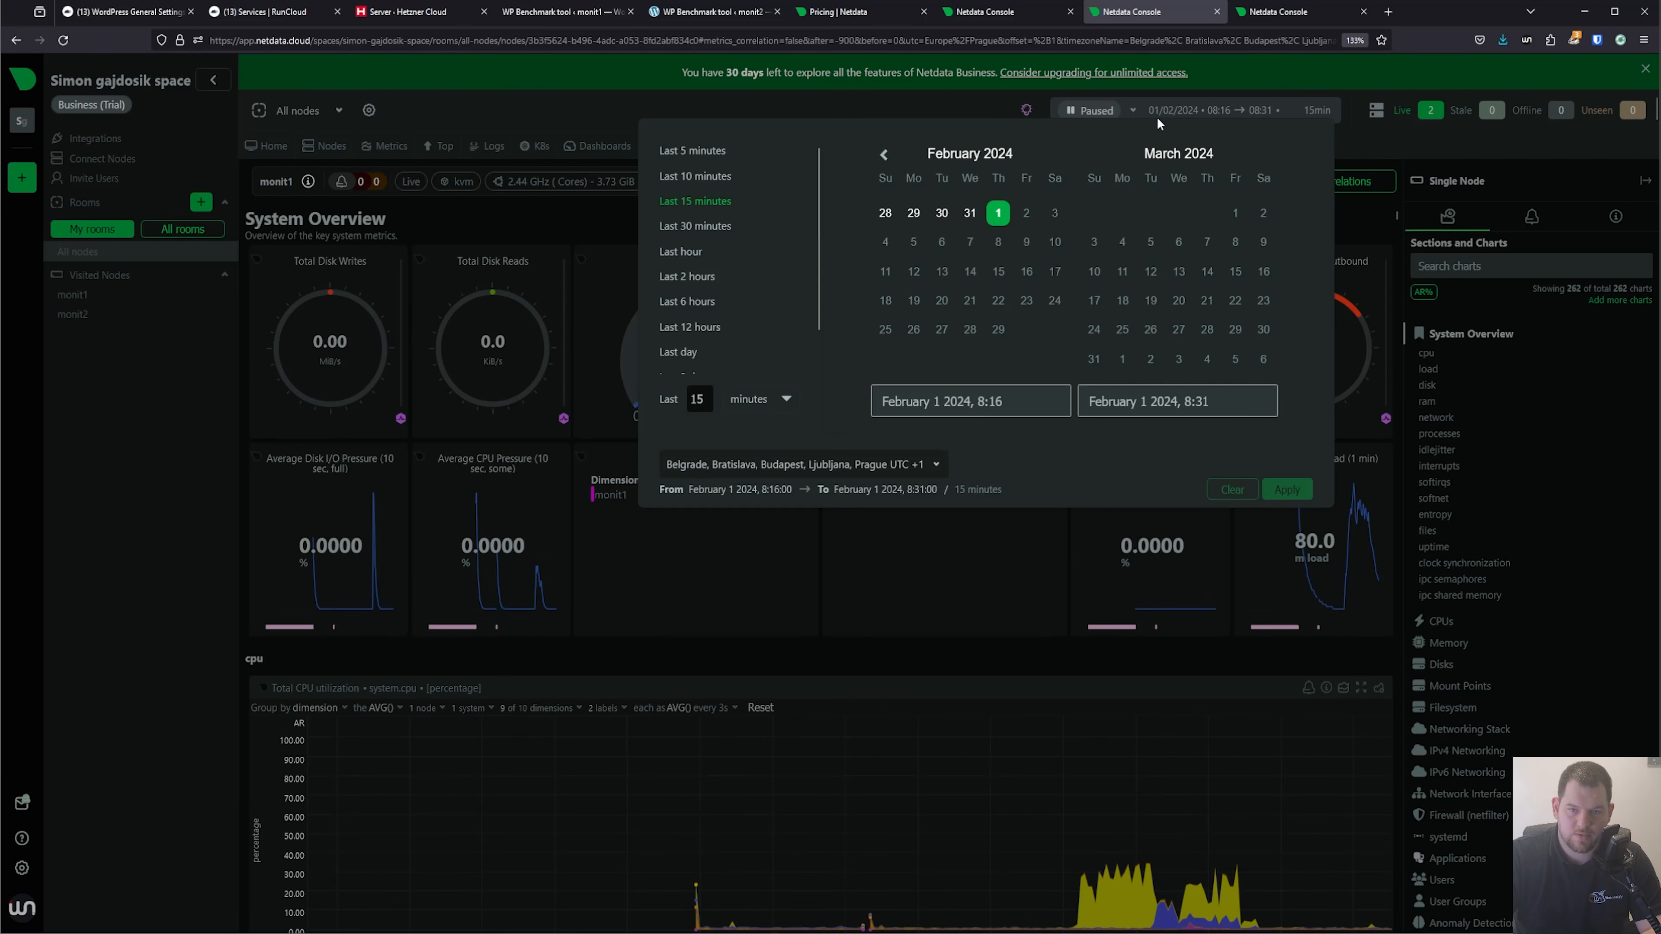
pyautogui.click(1151, 436)
pyautogui.click(1285, 490)
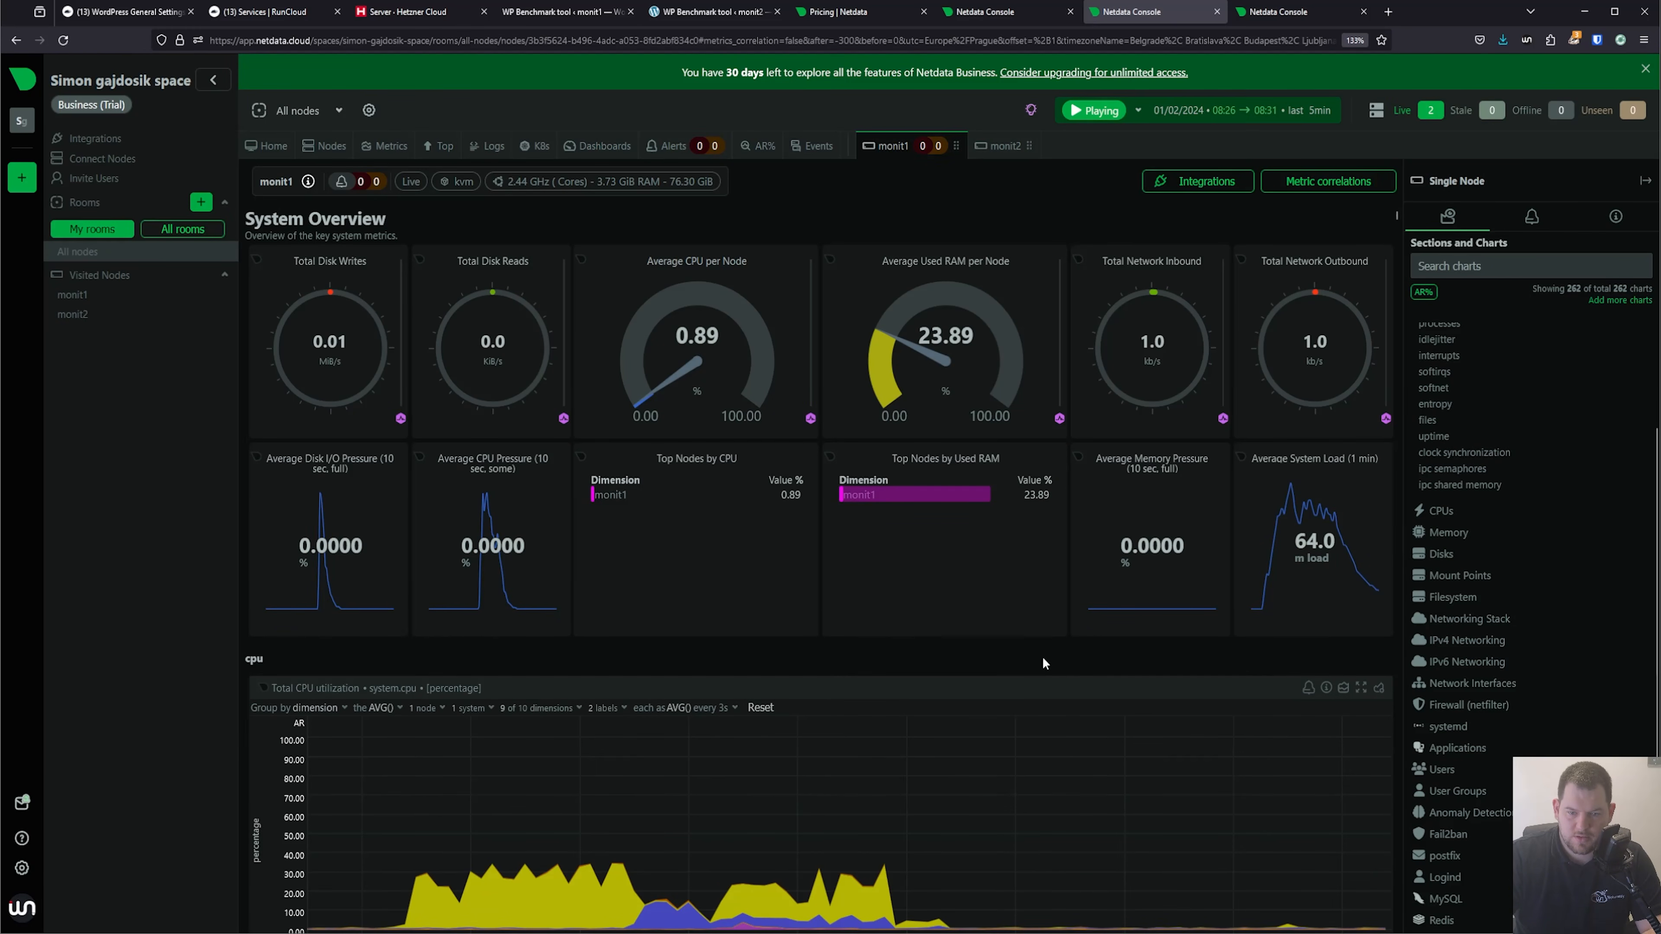
# Examine monit1's CPU utilization, CPU pressure, system load and disk I/O charts over the benchmark period.
pyautogui.scroll(-5, 1055, 652)
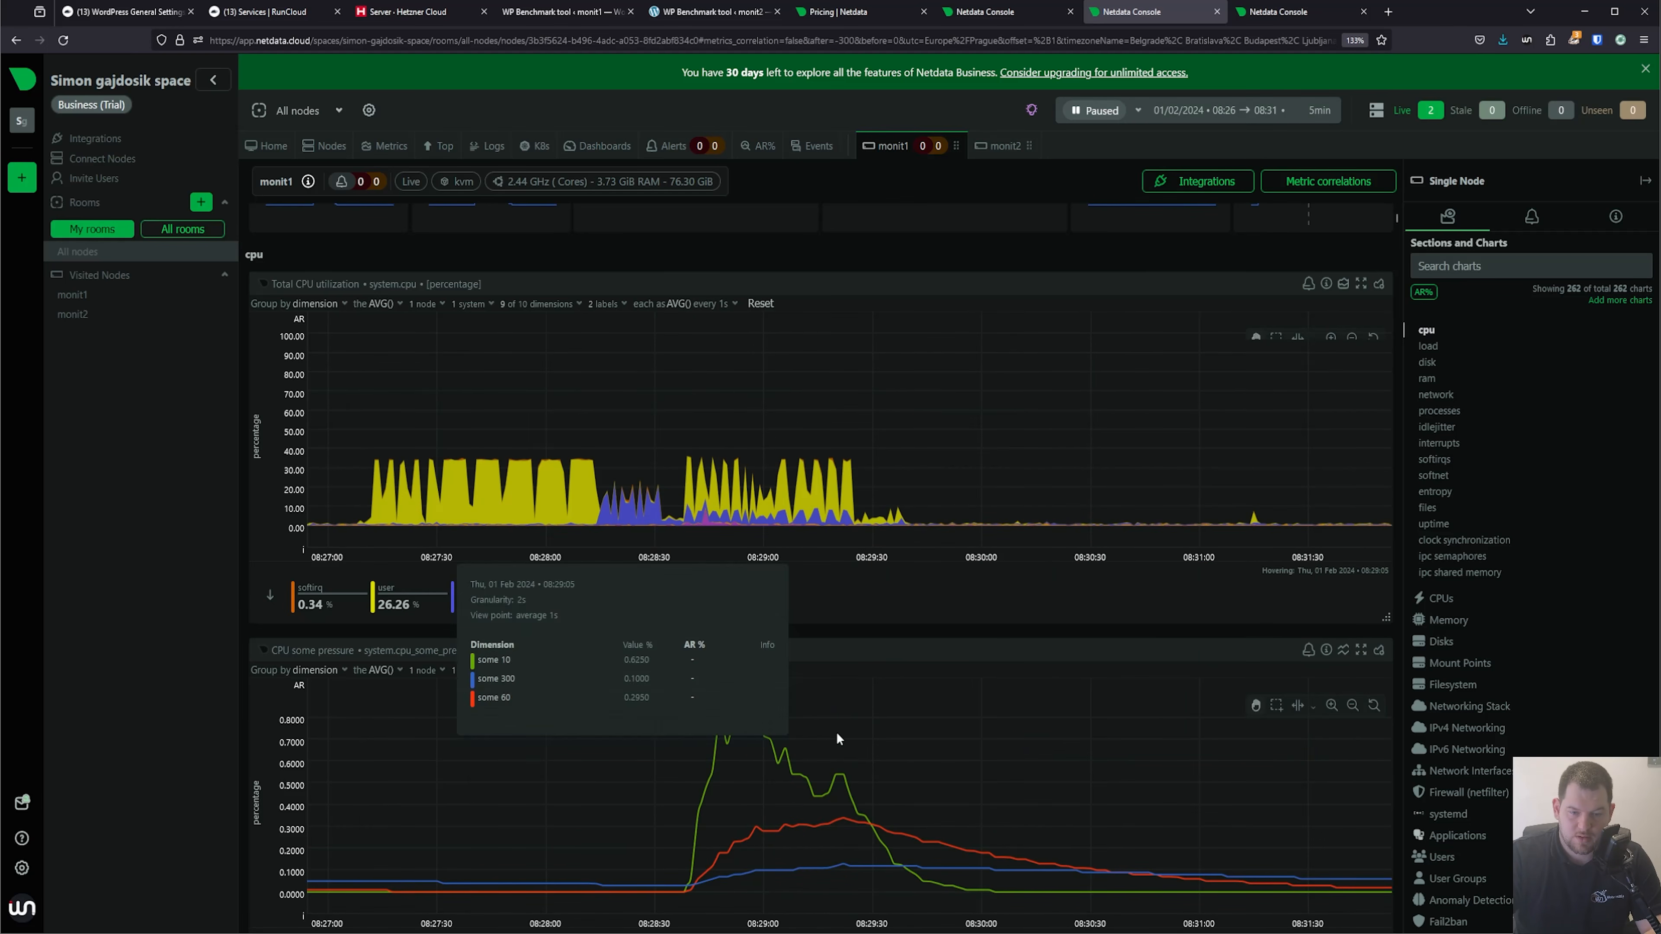
pyautogui.scroll(-2, 898, 666)
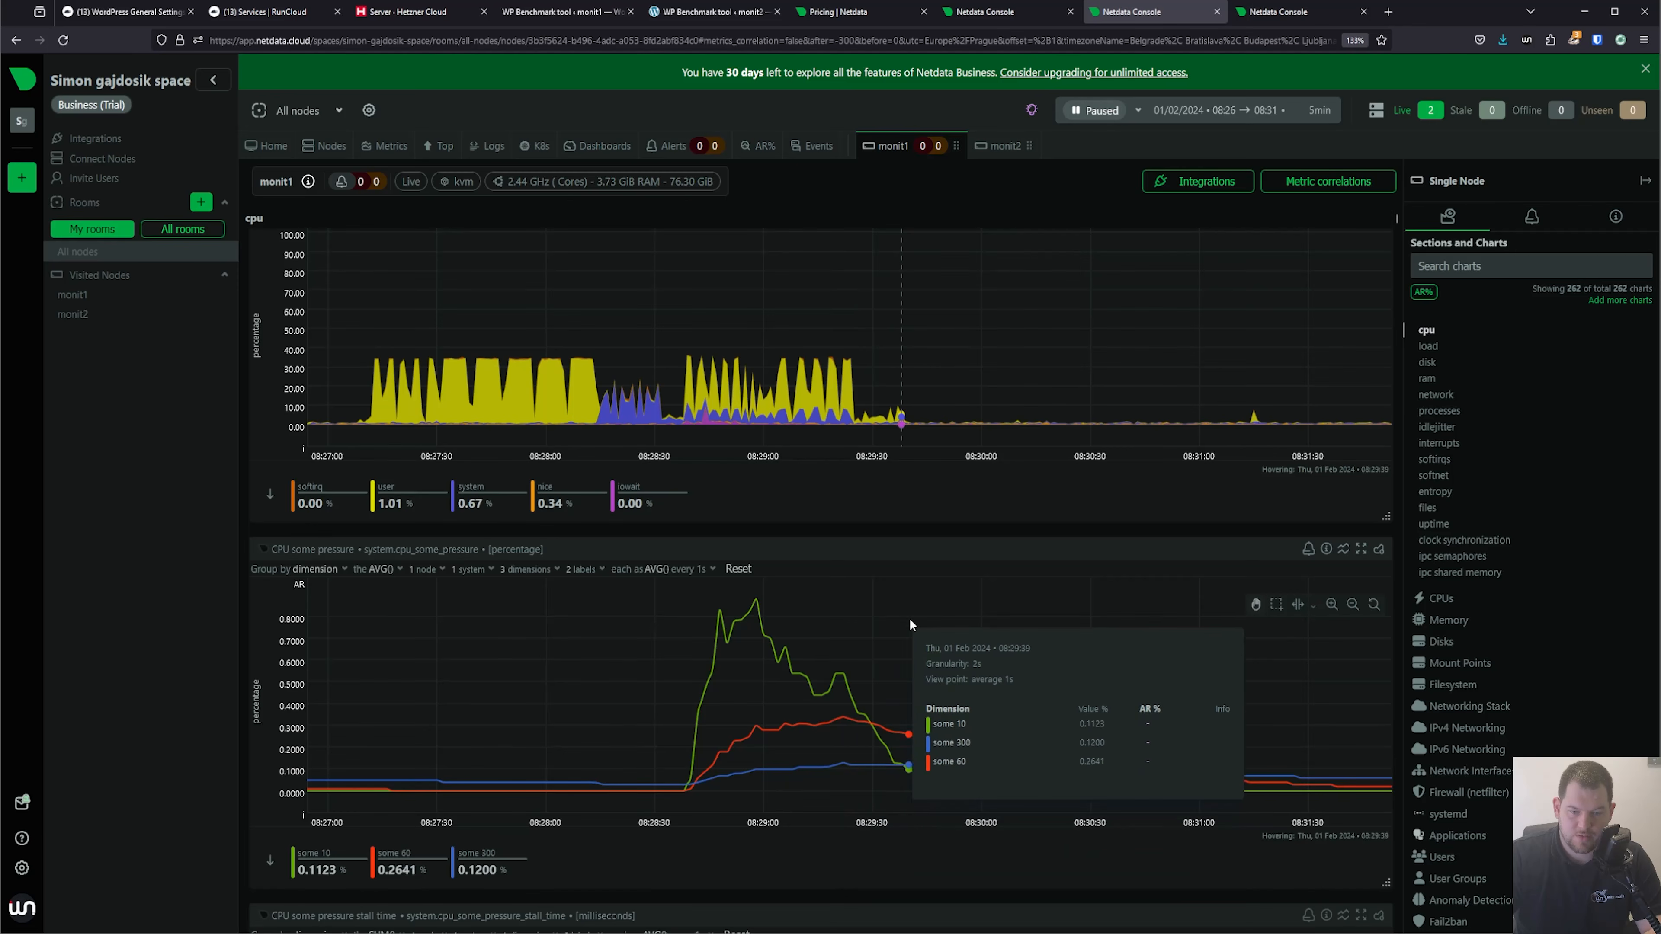
pyautogui.scroll(-7, 902, 648)
pyautogui.scroll(-7, 896, 556)
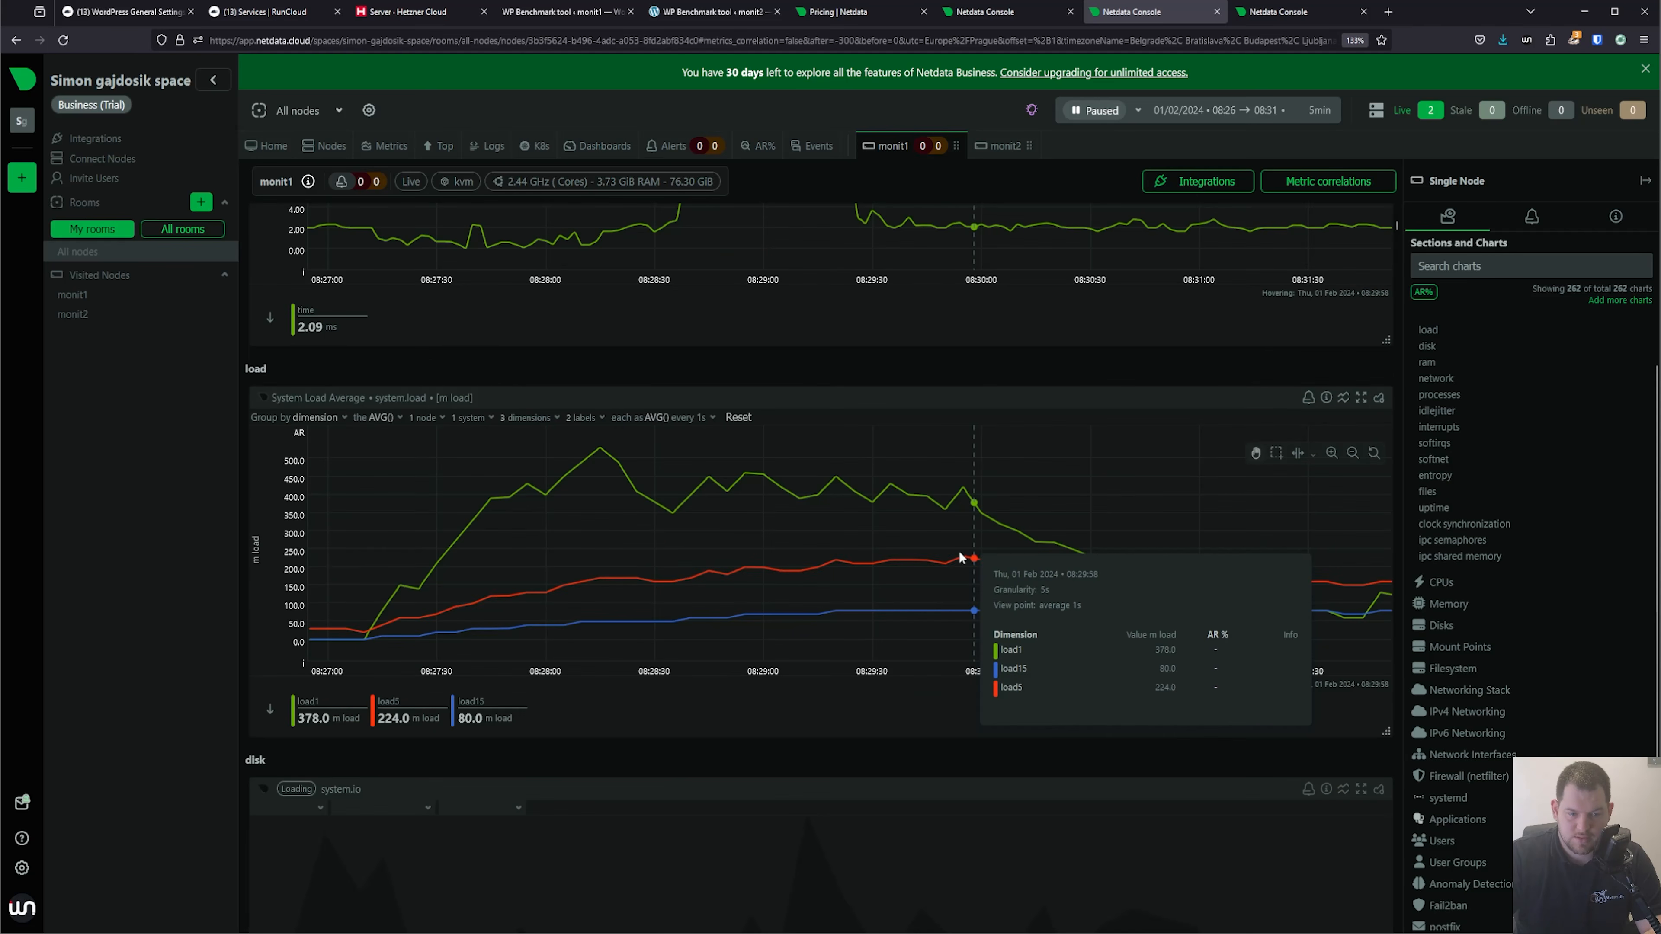
pyautogui.scroll(-3, 1068, 723)
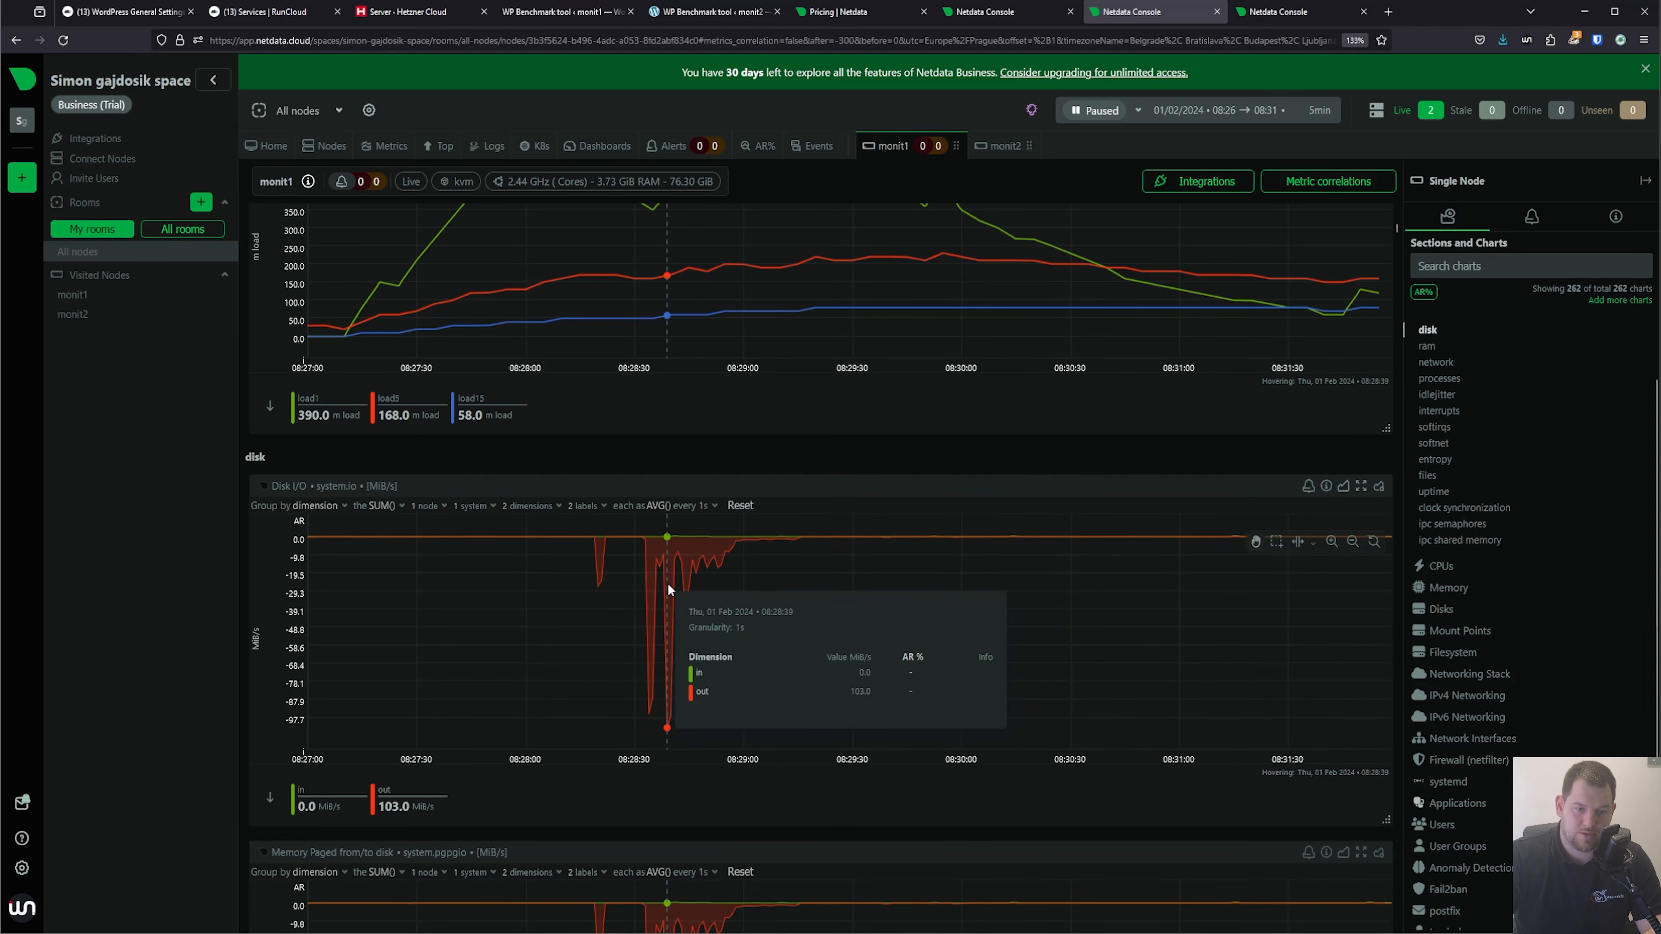
pyautogui.scroll(-6, 667, 583)
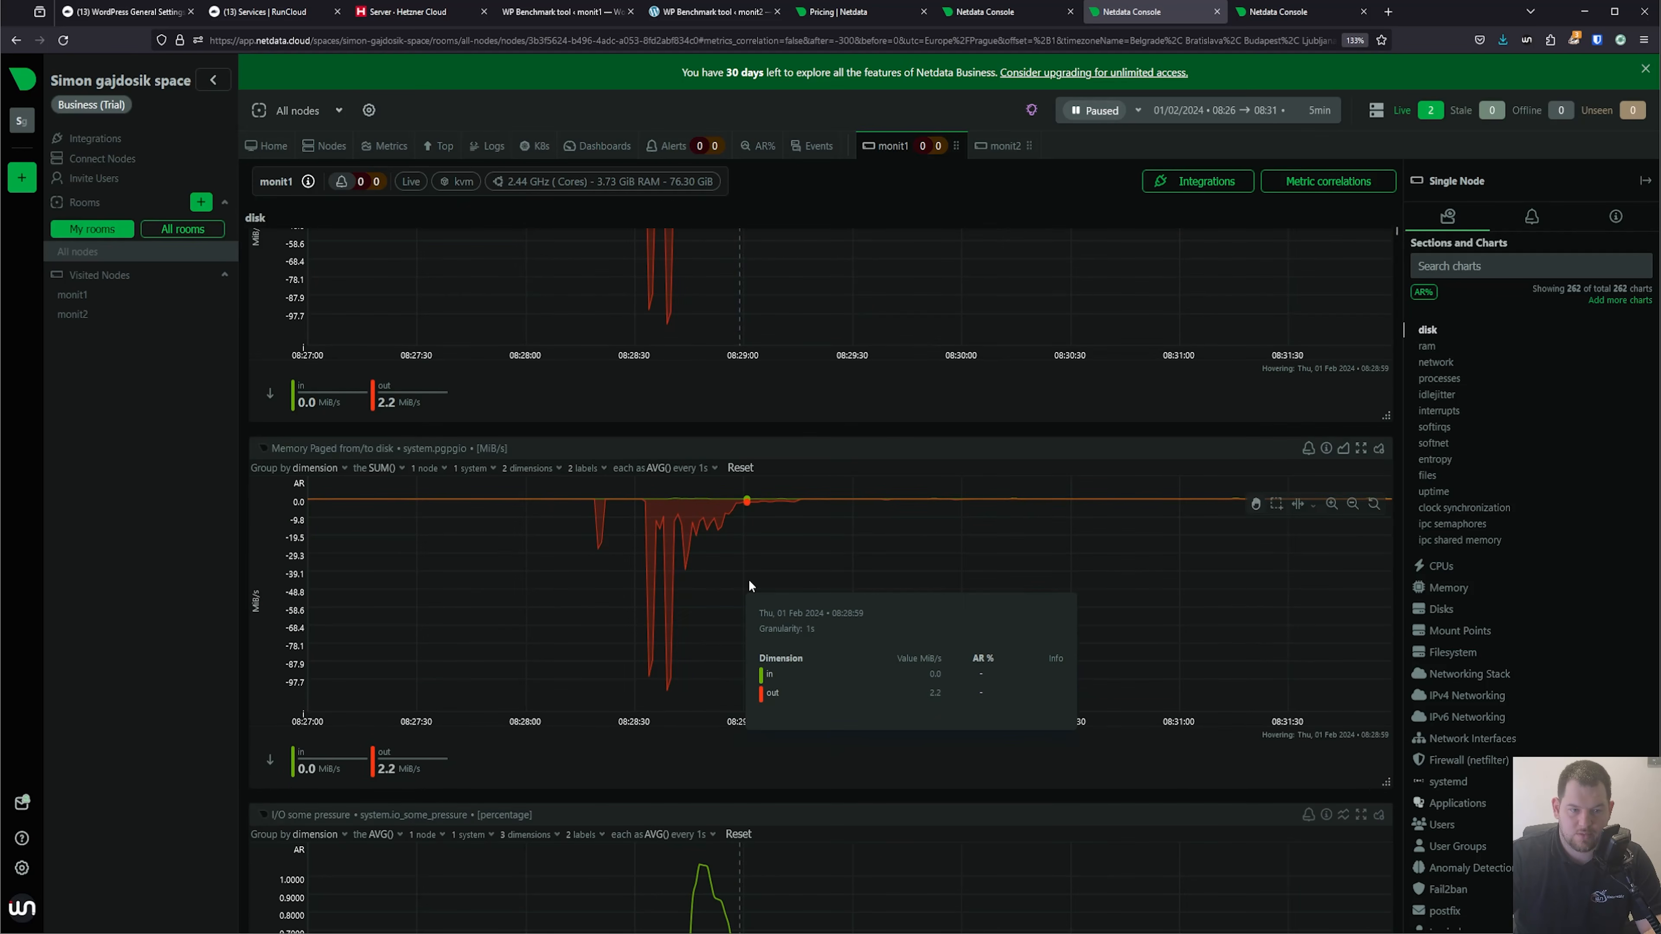
# Examine monit1's IPv4 packets chart and its MySQL bandwidth, queries and handlers charts over the benchmark period.
pyautogui.click(1479, 695)
pyautogui.scroll(-5, 1206, 588)
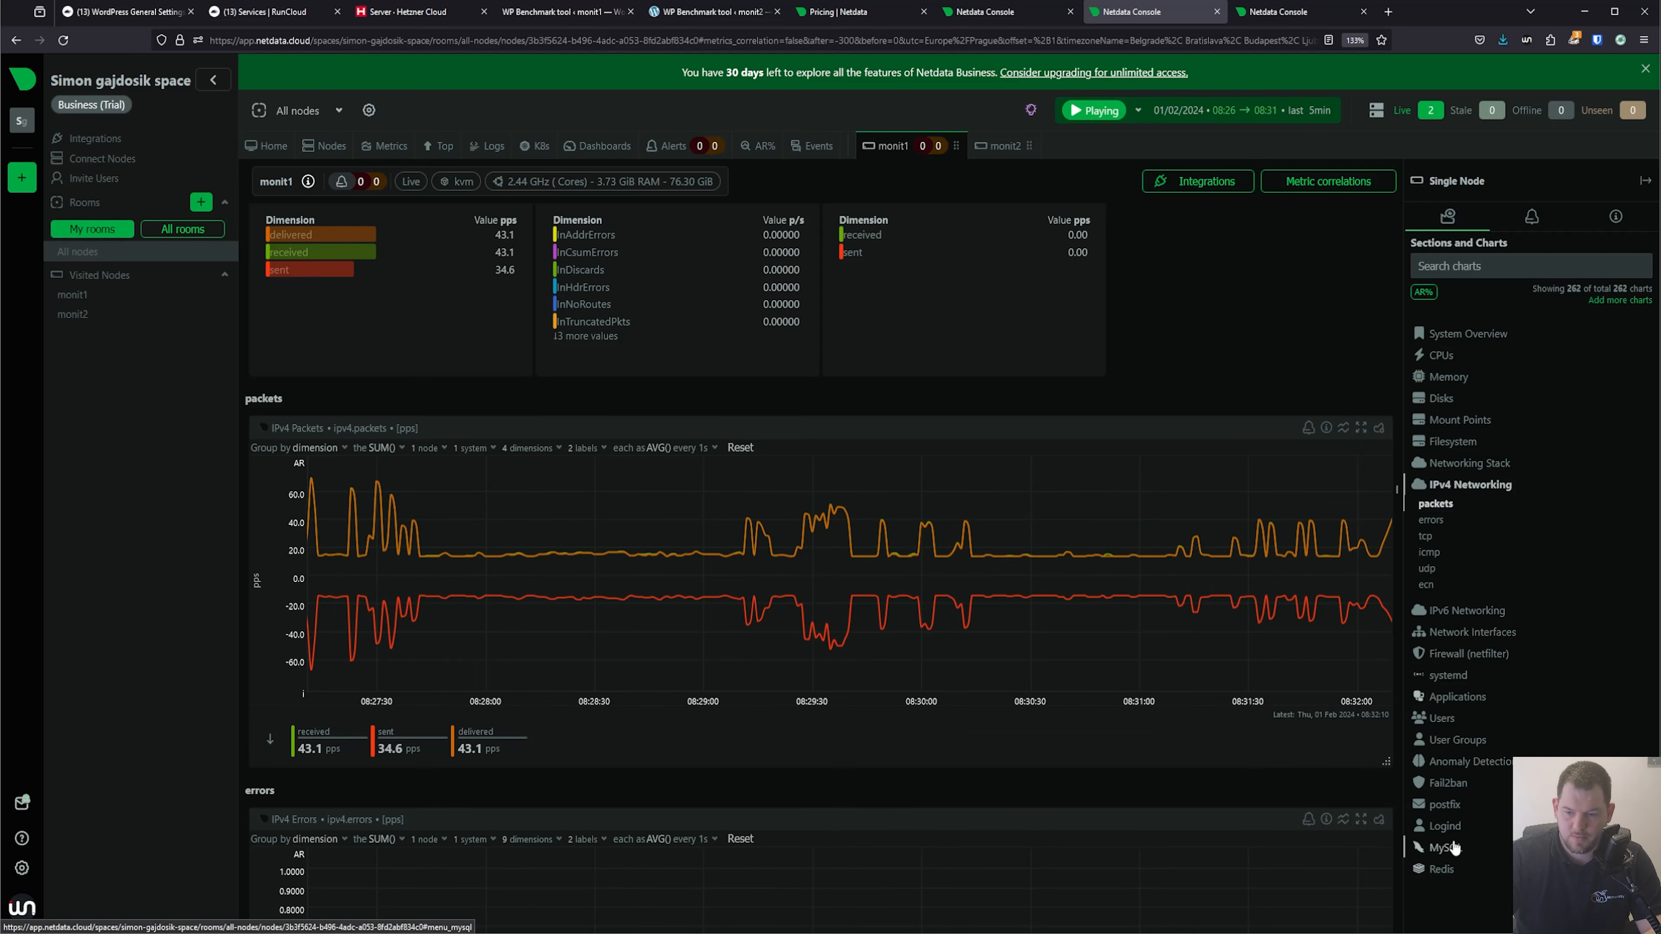
pyautogui.click(1479, 848)
pyautogui.scroll(-5, 1089, 330)
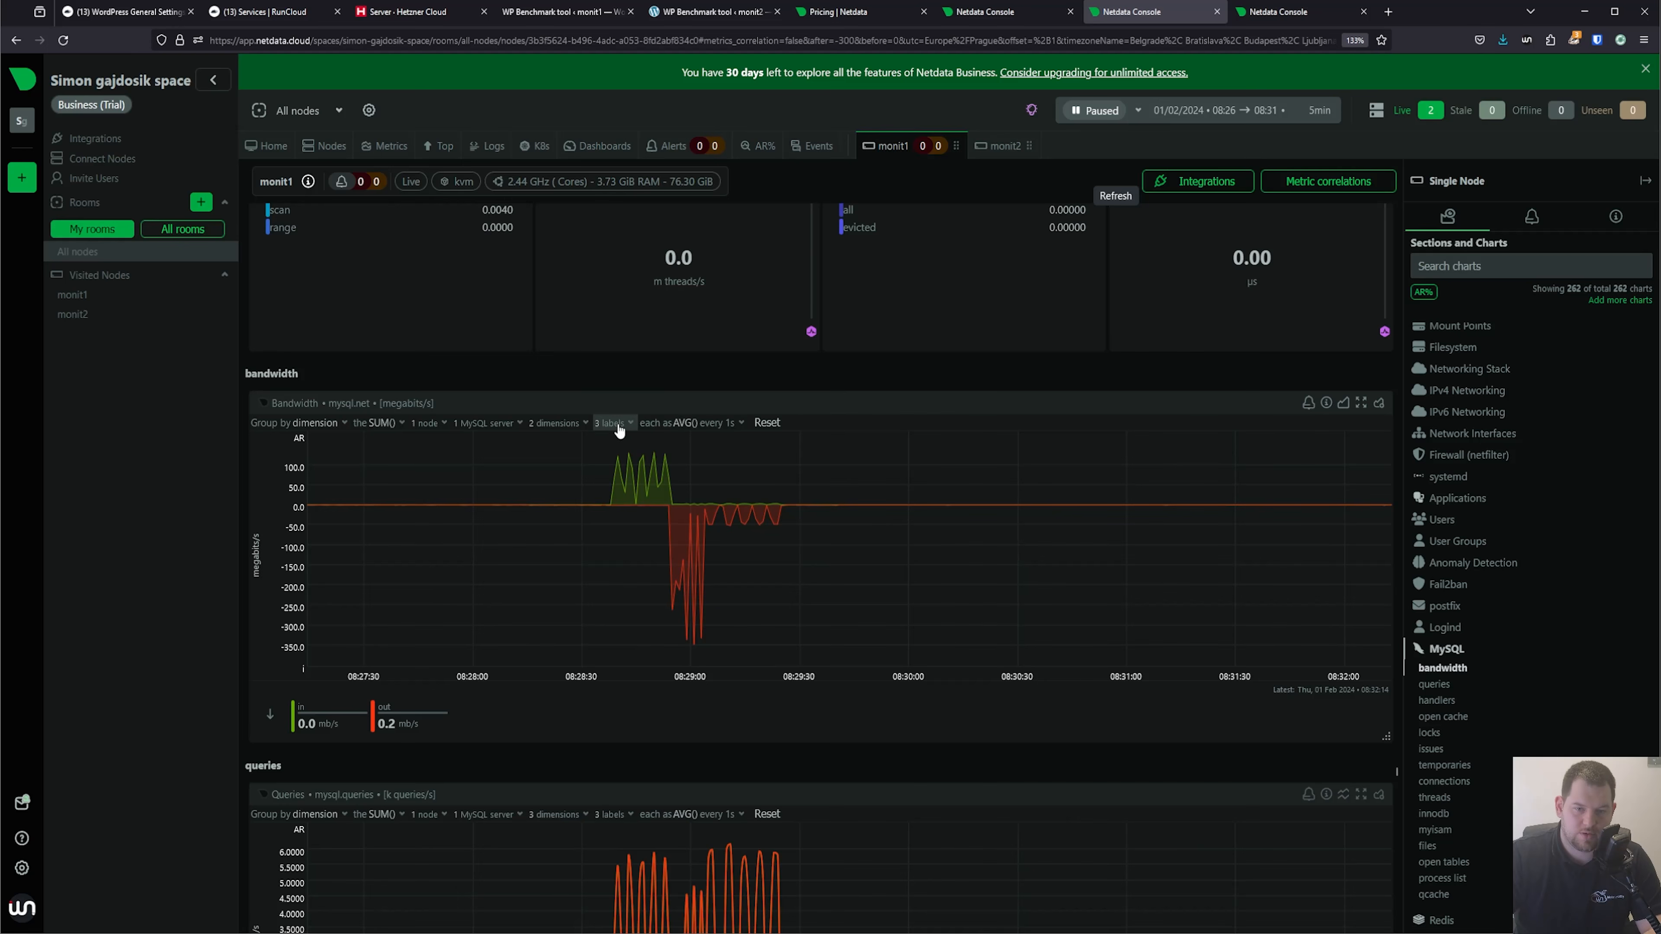
pyautogui.moveTo(661, 481)
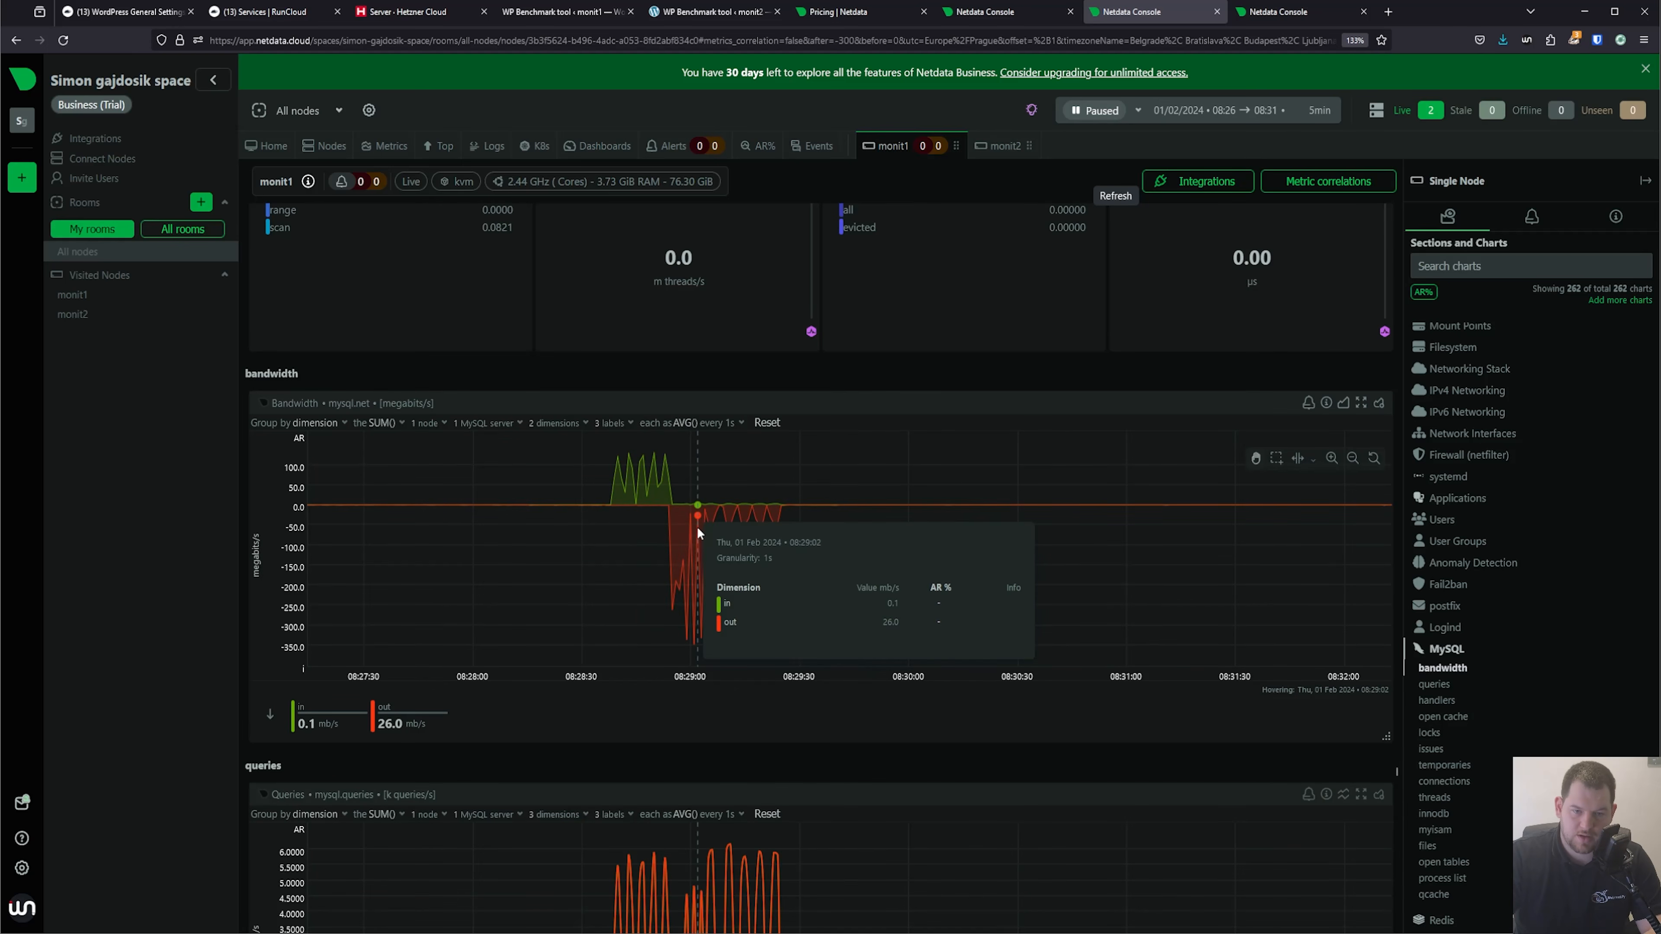
pyautogui.scroll(-5, 253, 676)
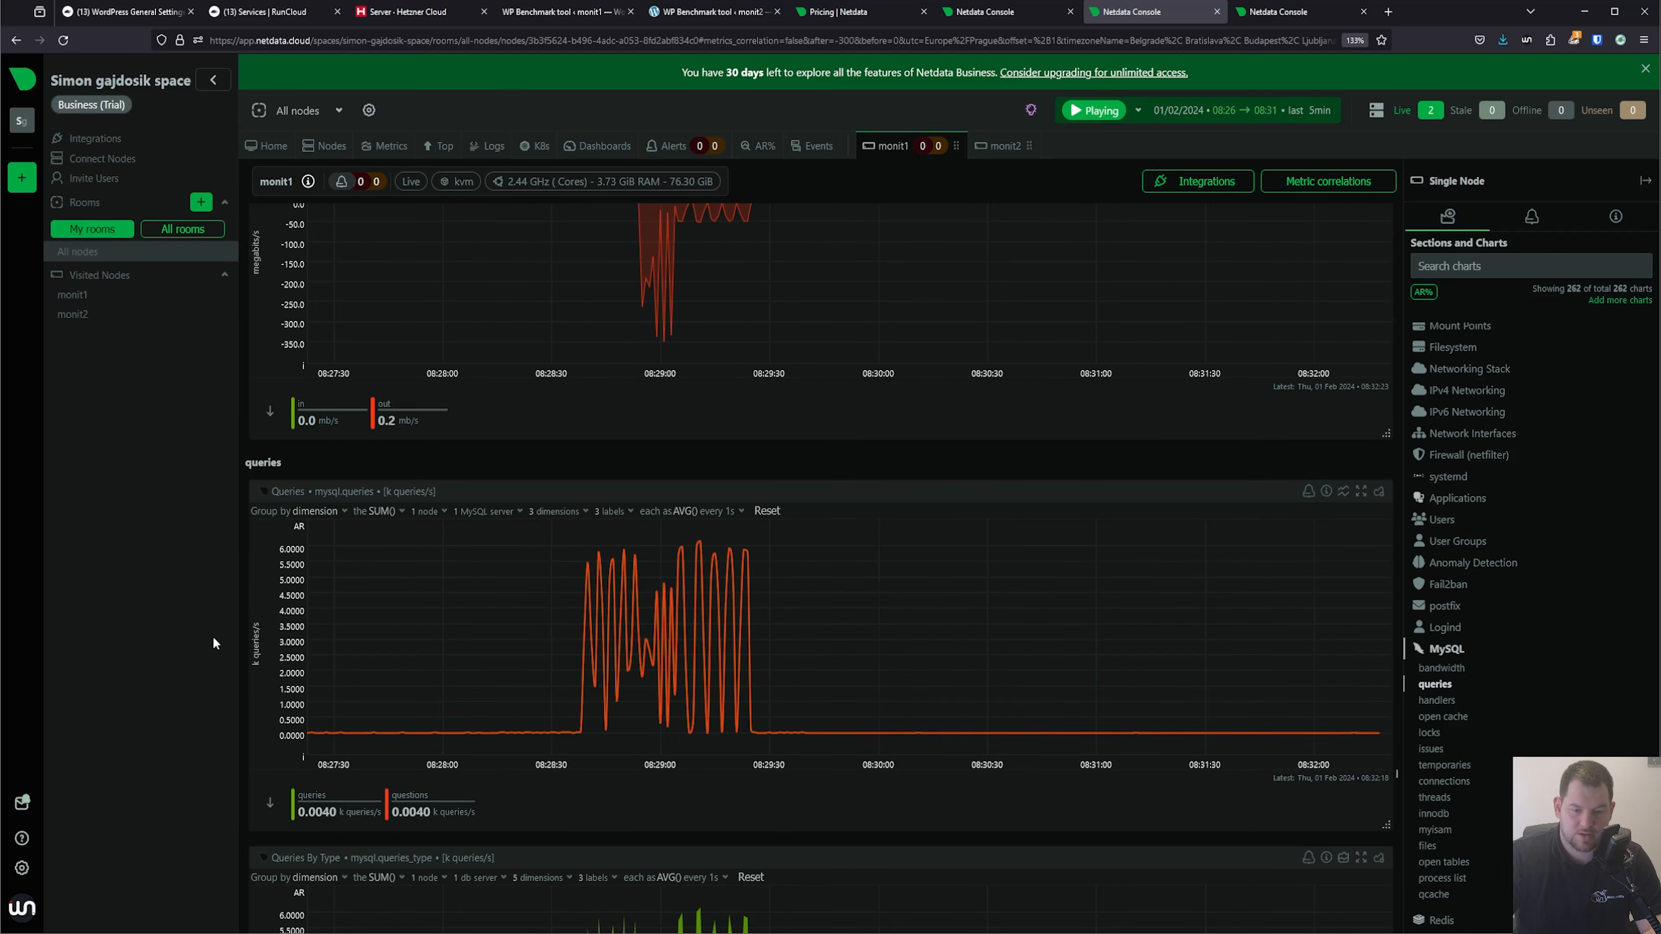
pyautogui.scroll(-6, 559, 658)
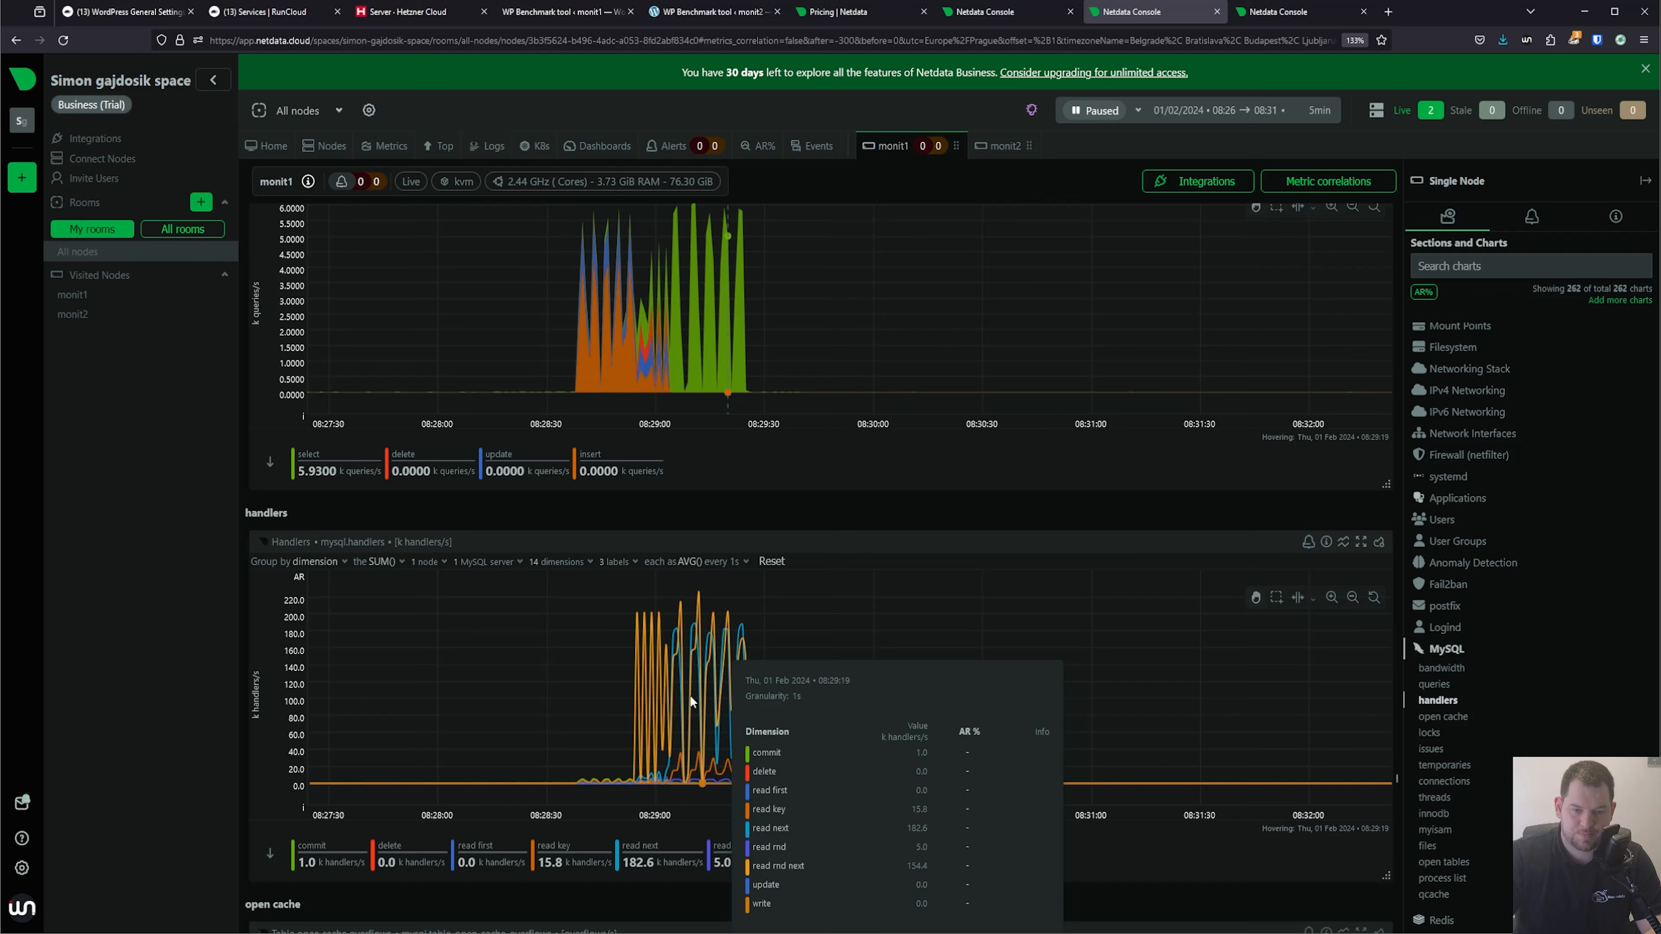
pyautogui.scroll(-5, 712, 690)
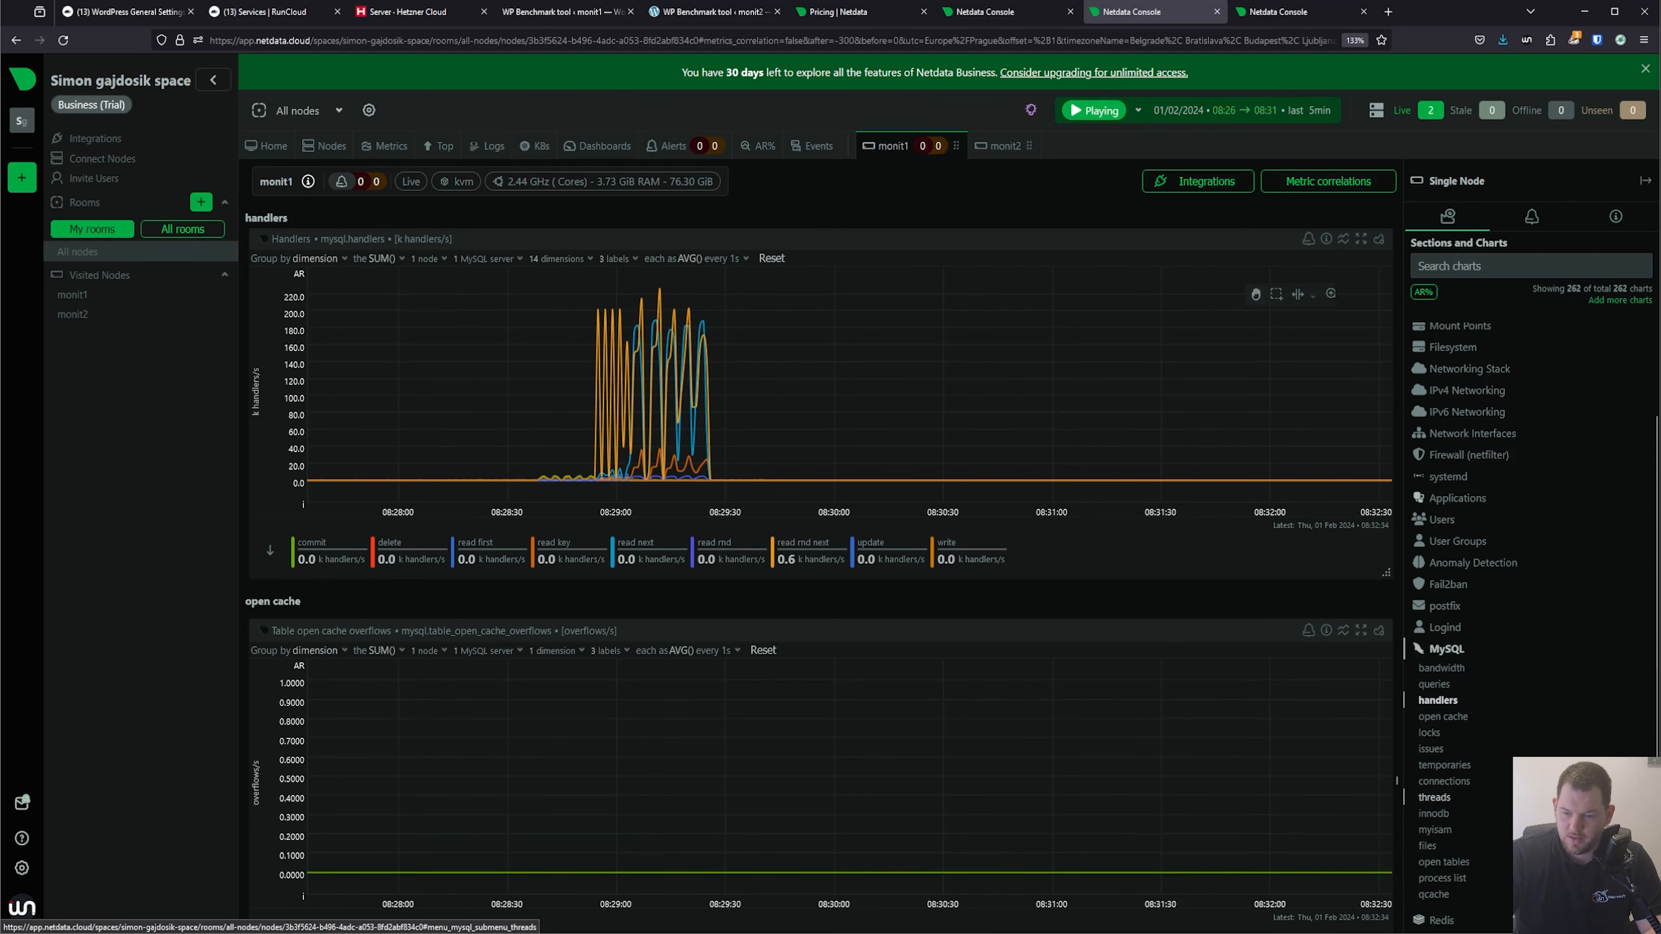
# Bring up the monit2 dashboard and set its time range to the last 5 minutes.
pyautogui.click(1291, 13)
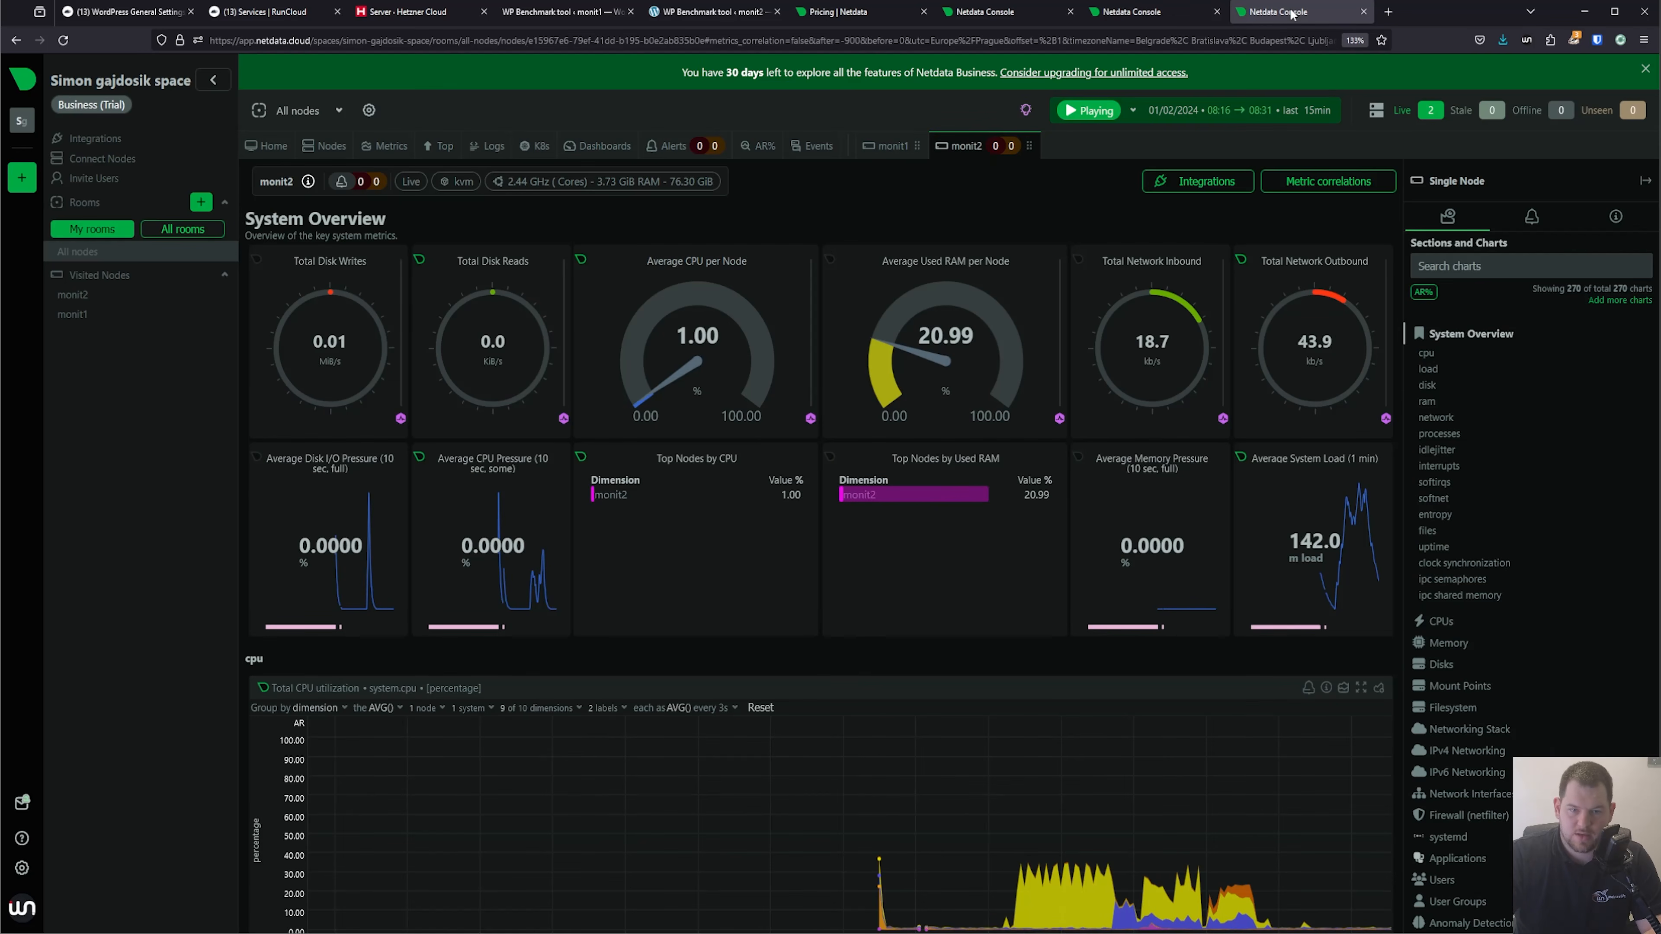
pyautogui.click(1285, 111)
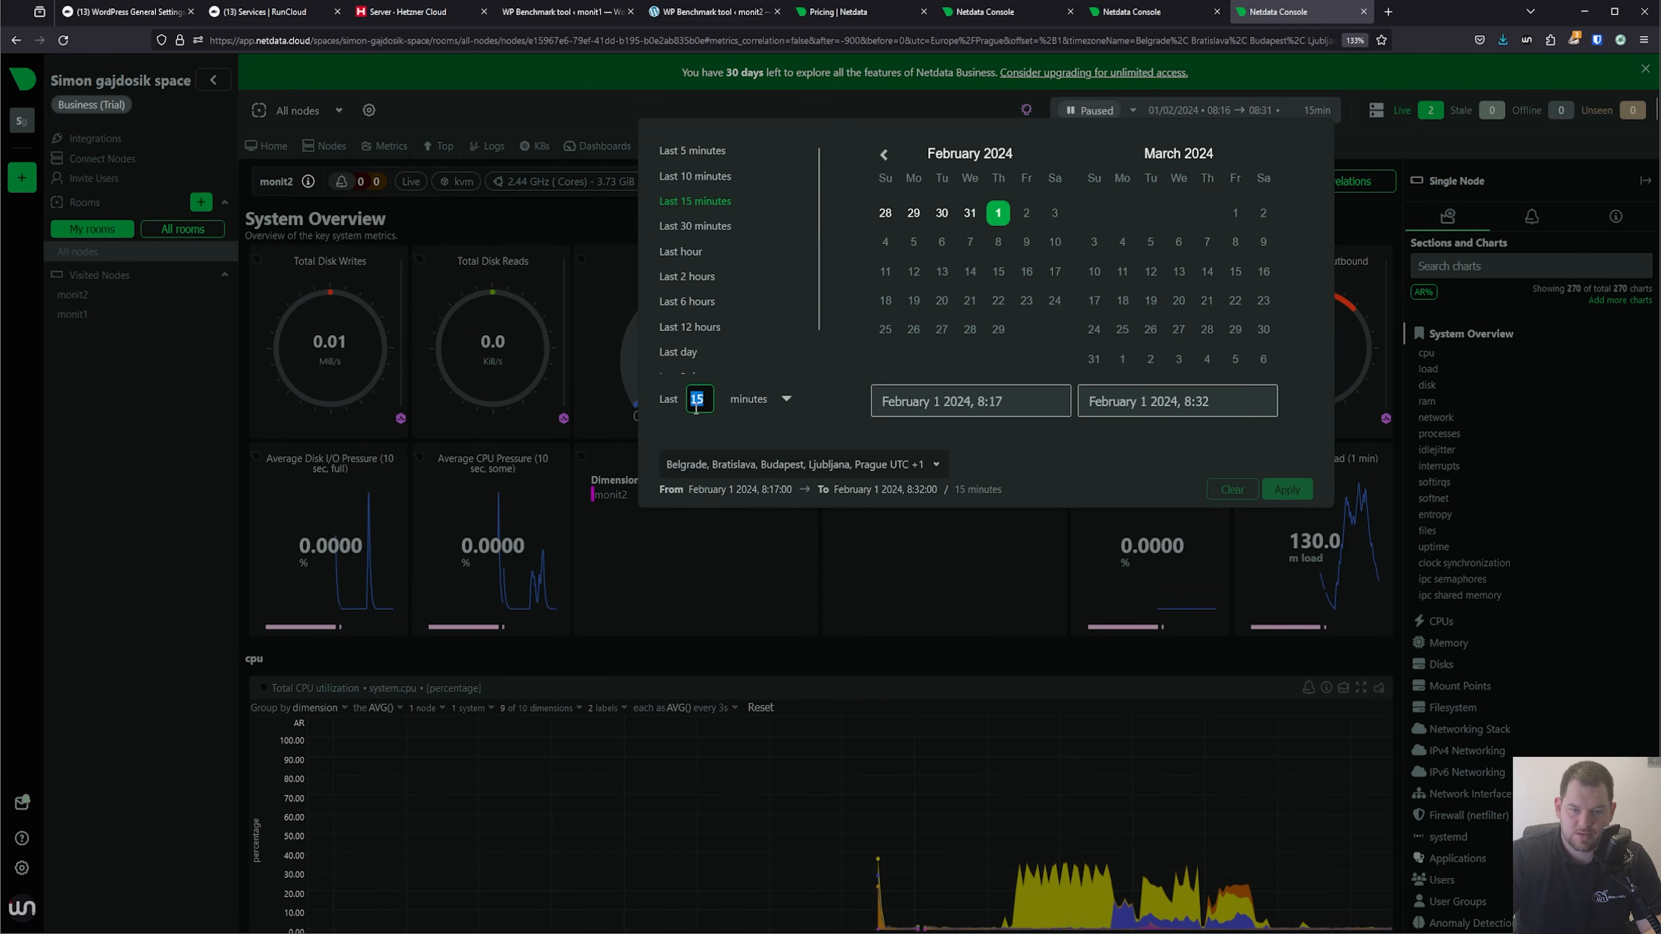
pyautogui.write('5')
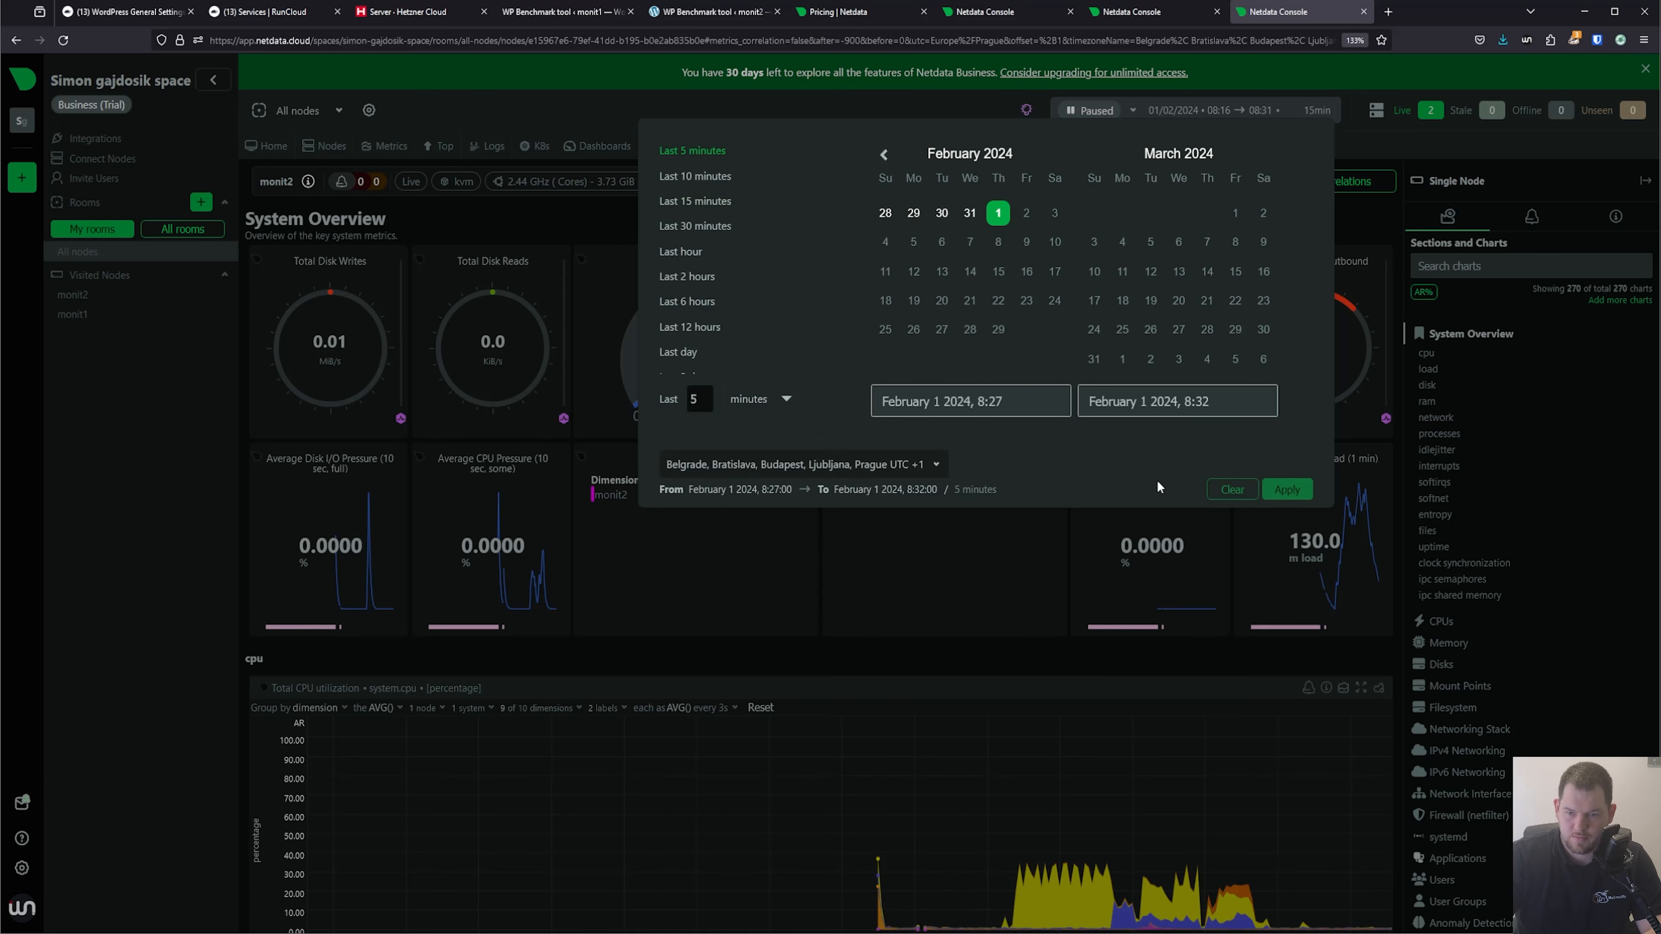
pyautogui.click(1287, 489)
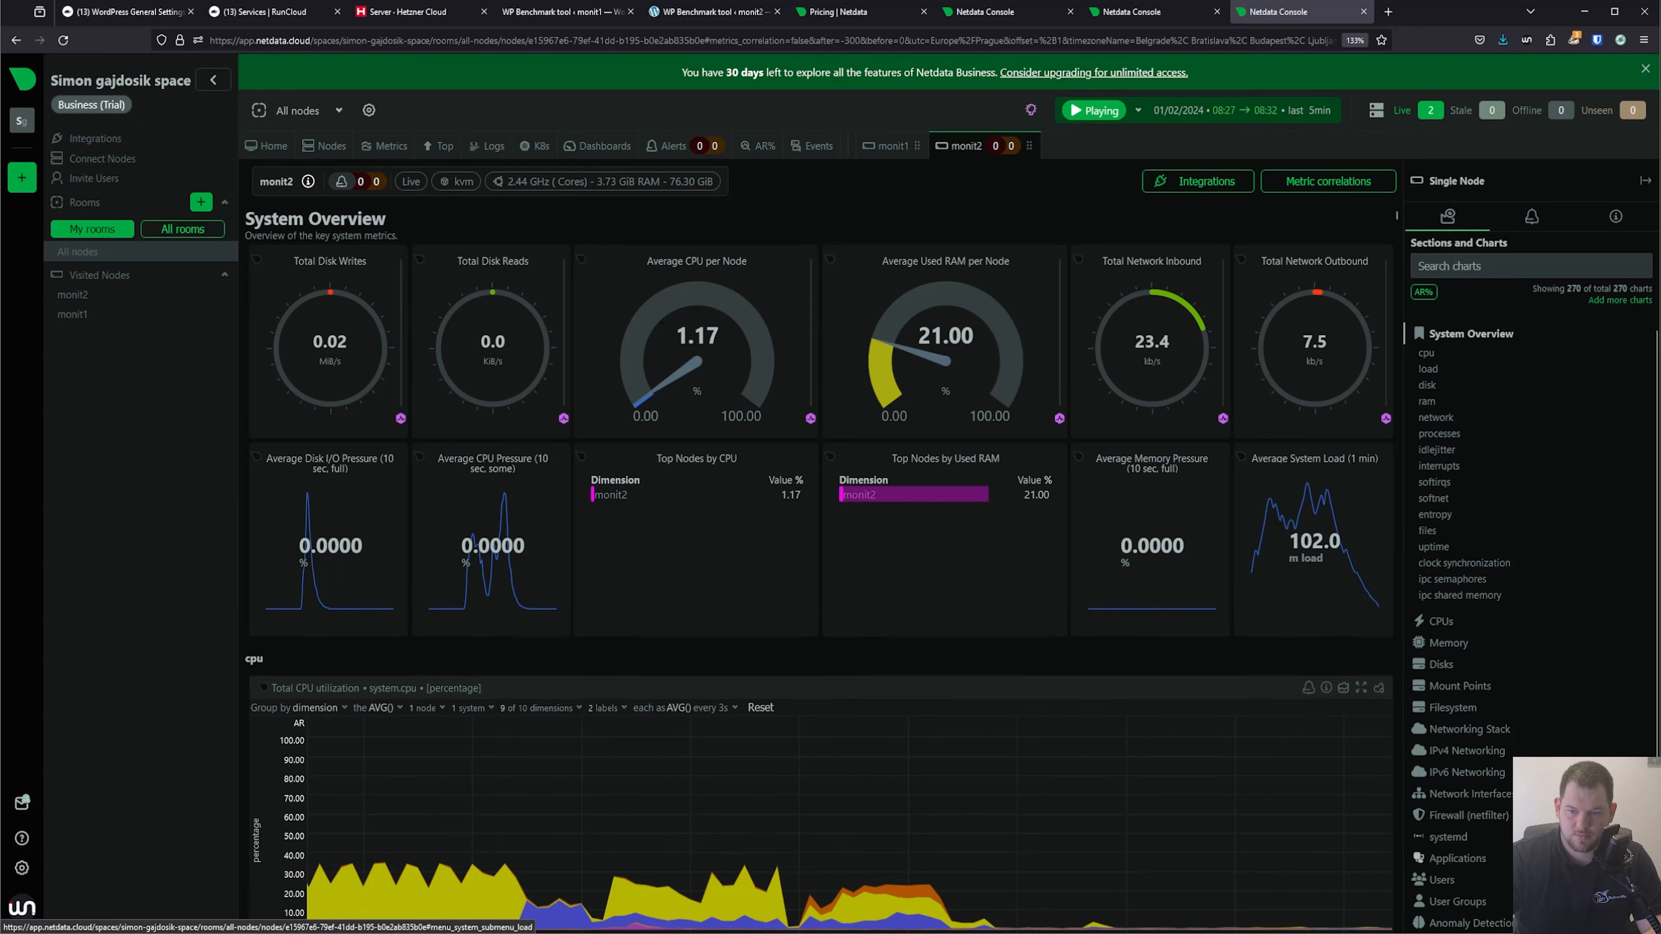
# Examine monit2's CPU, LiteSpeed requests, and MySQL bandwidth and queries charts over the benchmark period.
pyautogui.scroll(-7, 981, 720)
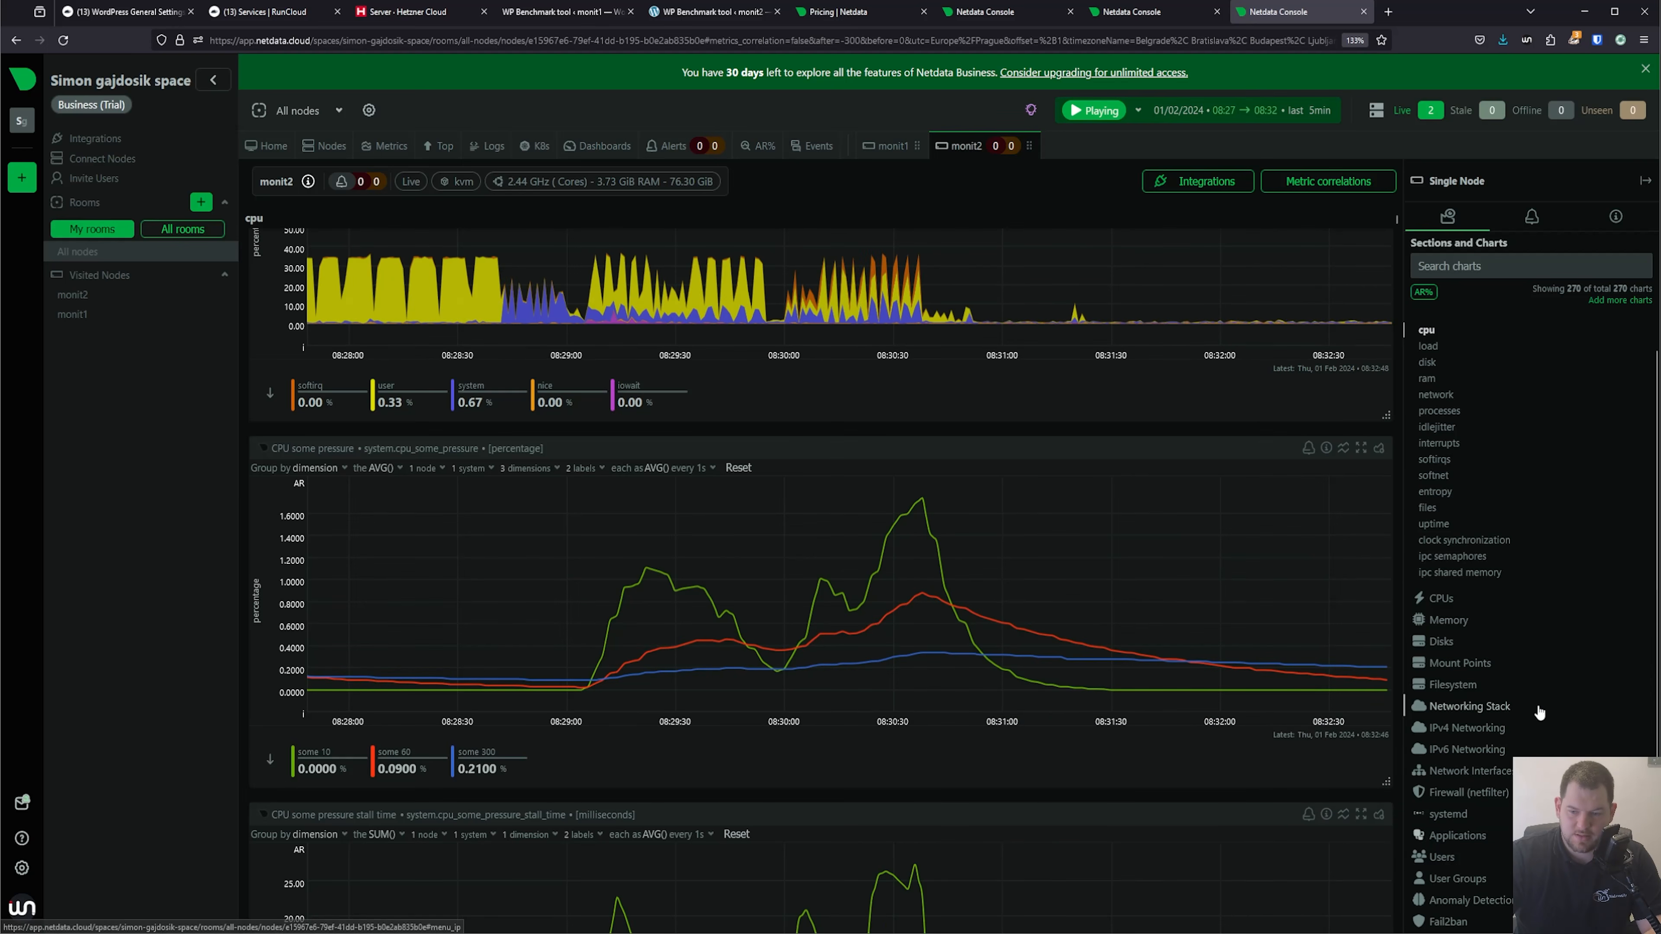
pyautogui.scroll(-2, 1497, 772)
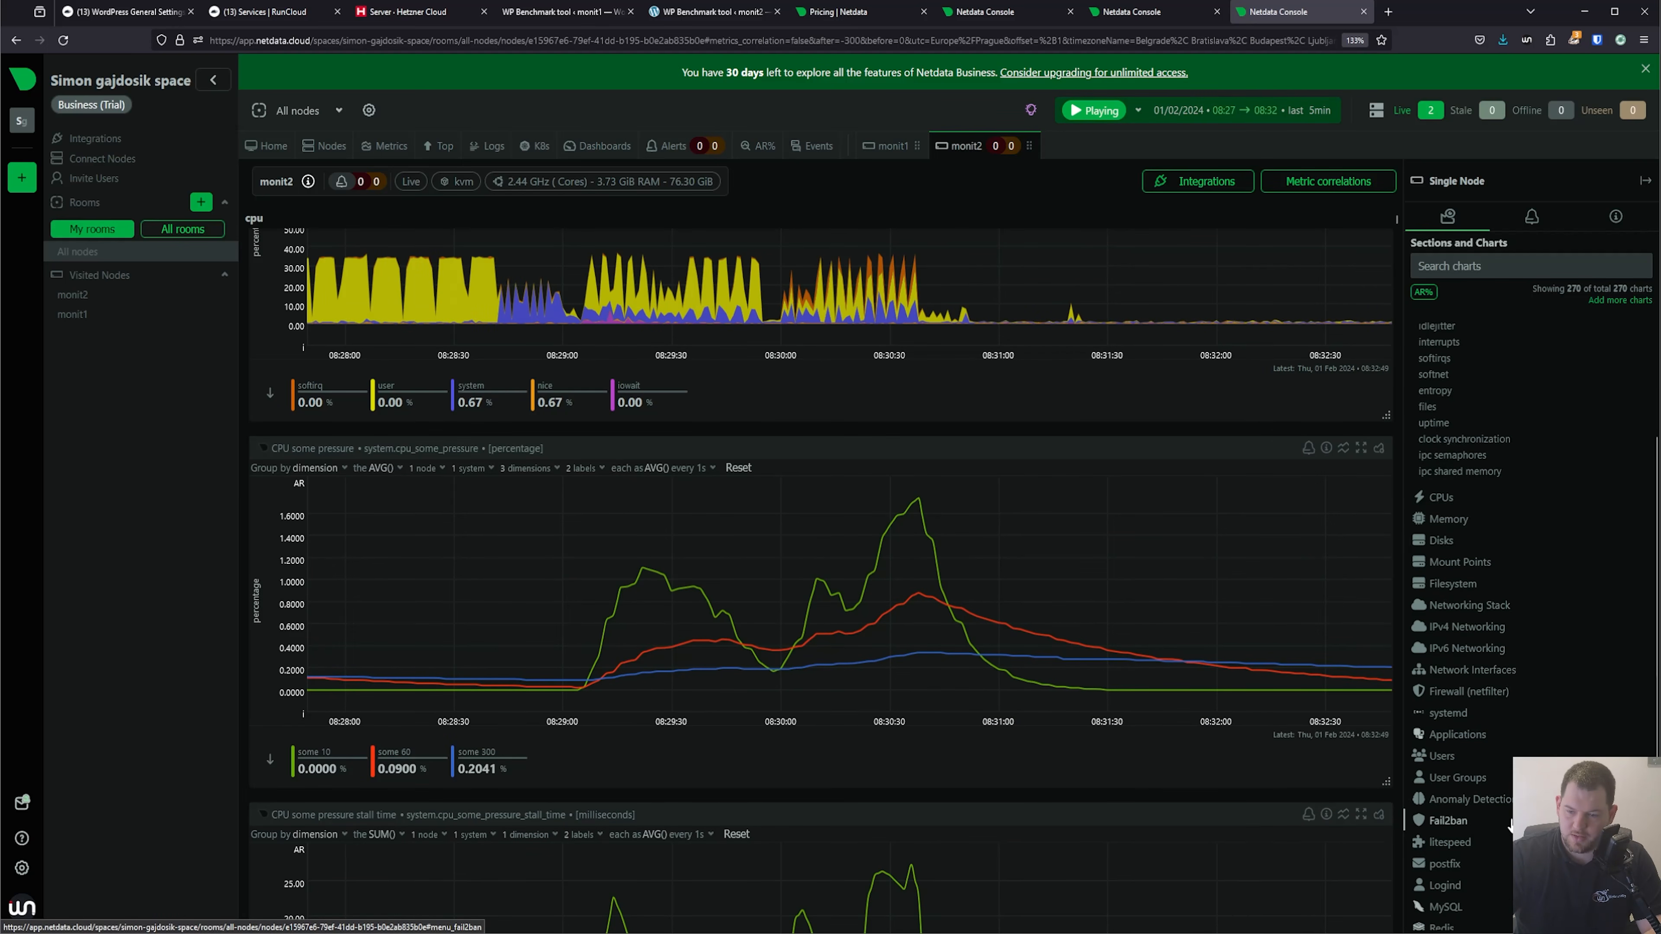
pyautogui.click(1469, 830)
pyautogui.scroll(-10, 1348, 704)
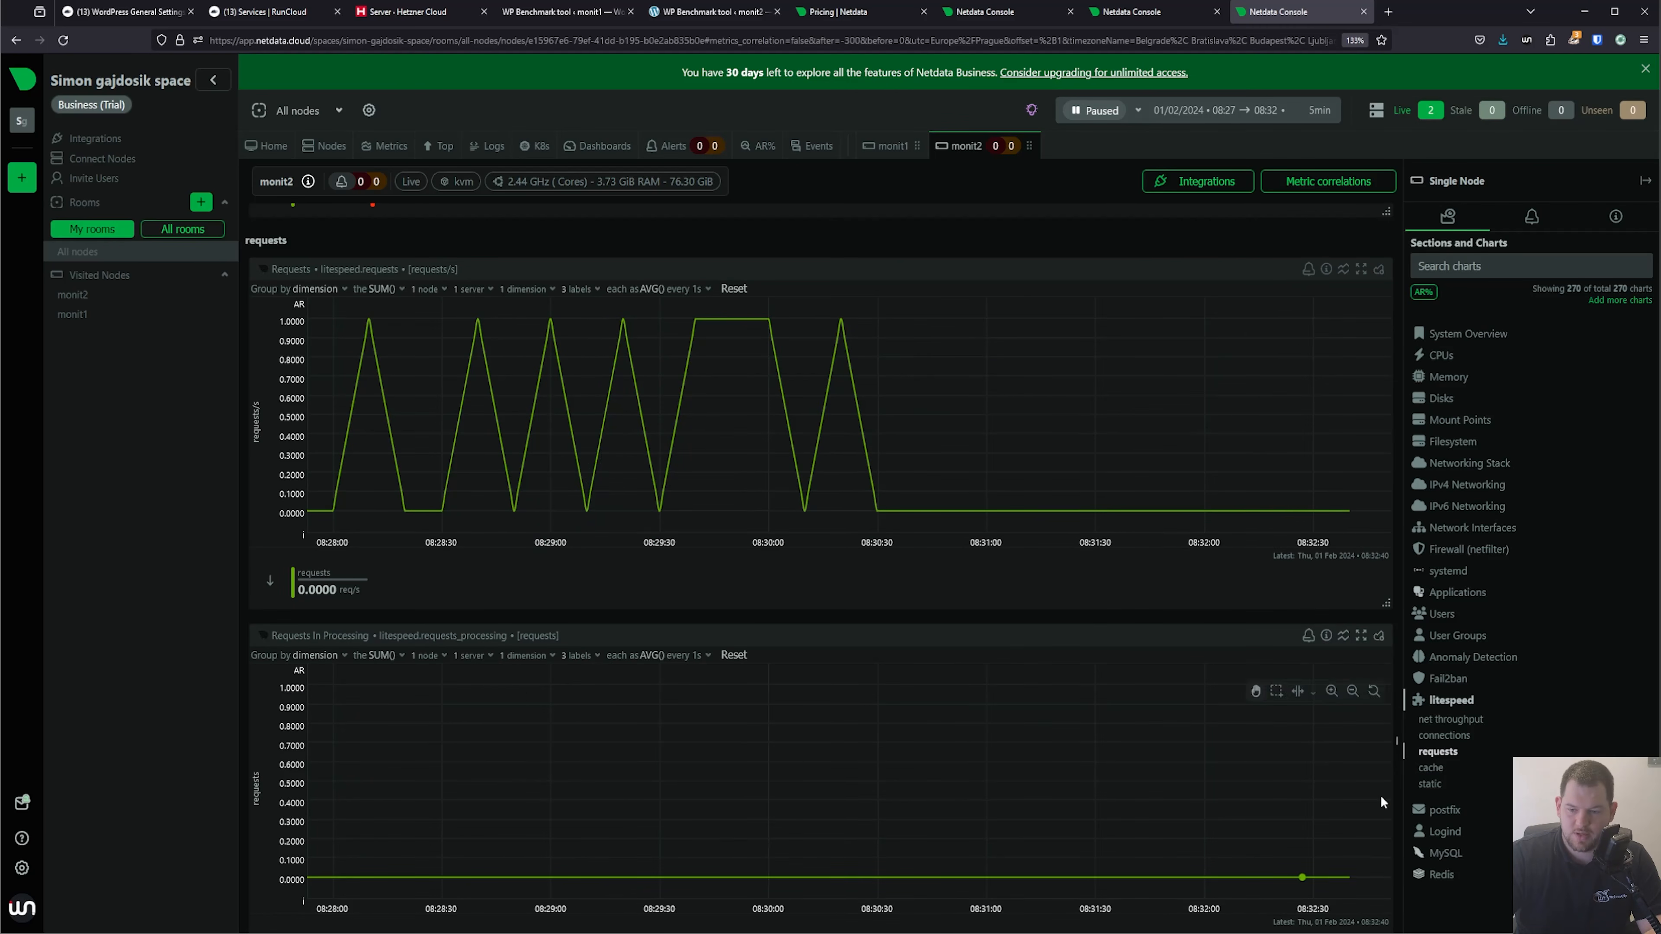
pyautogui.click(1468, 857)
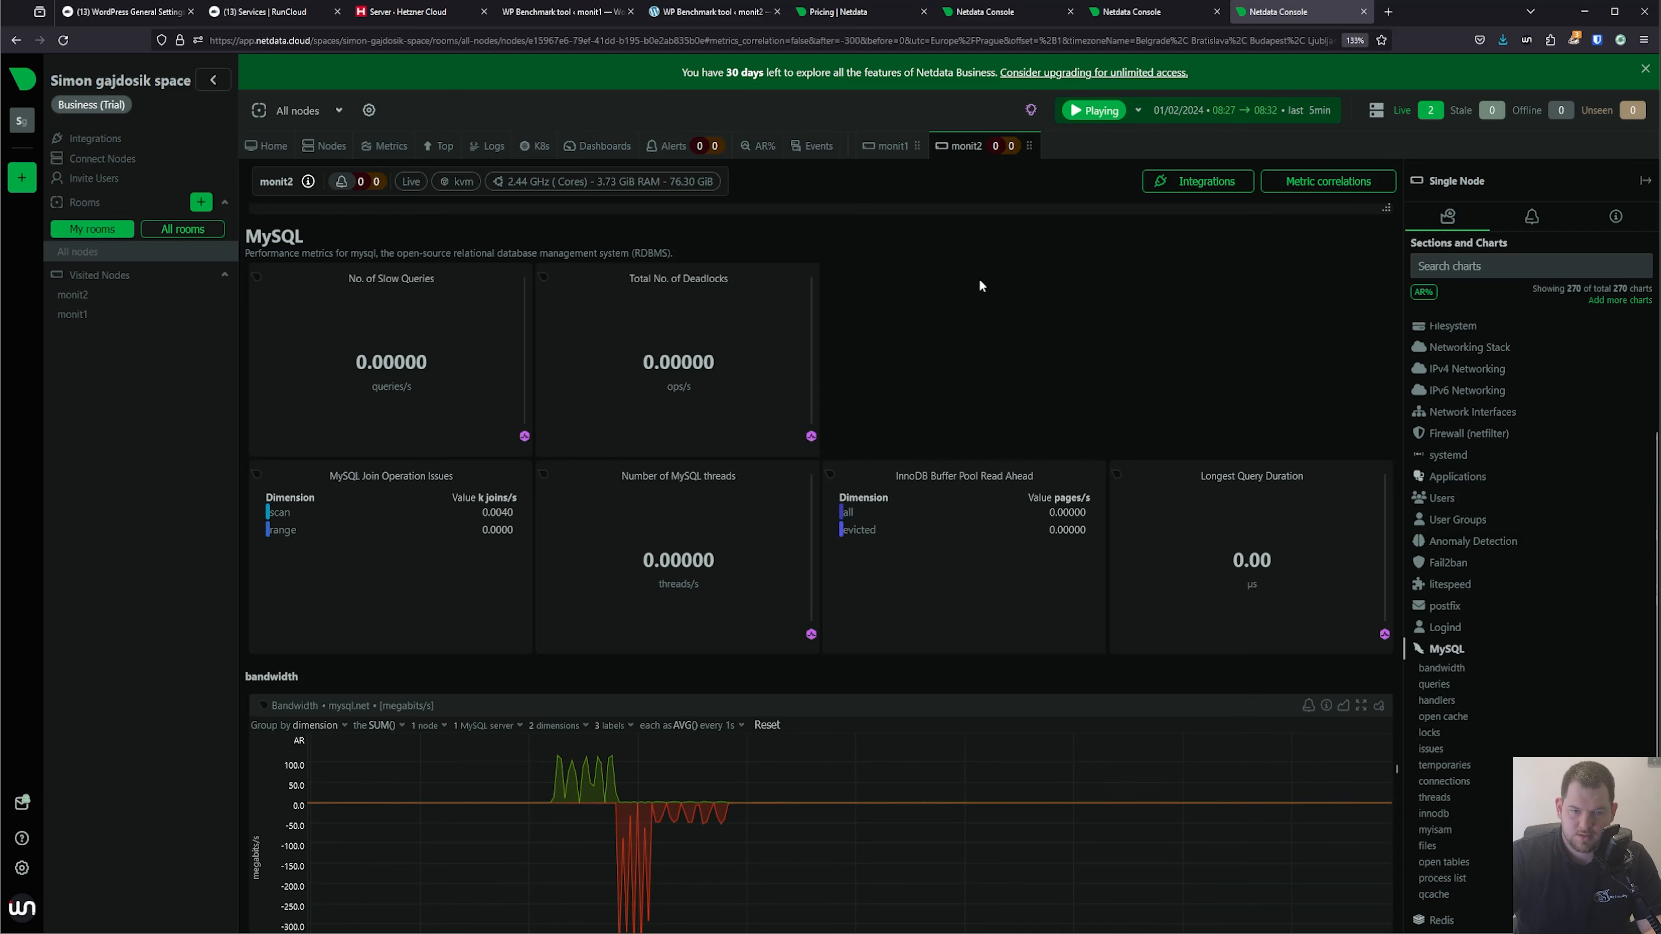
pyautogui.scroll(-8, 954, 593)
pyautogui.scroll(-2, 913, 595)
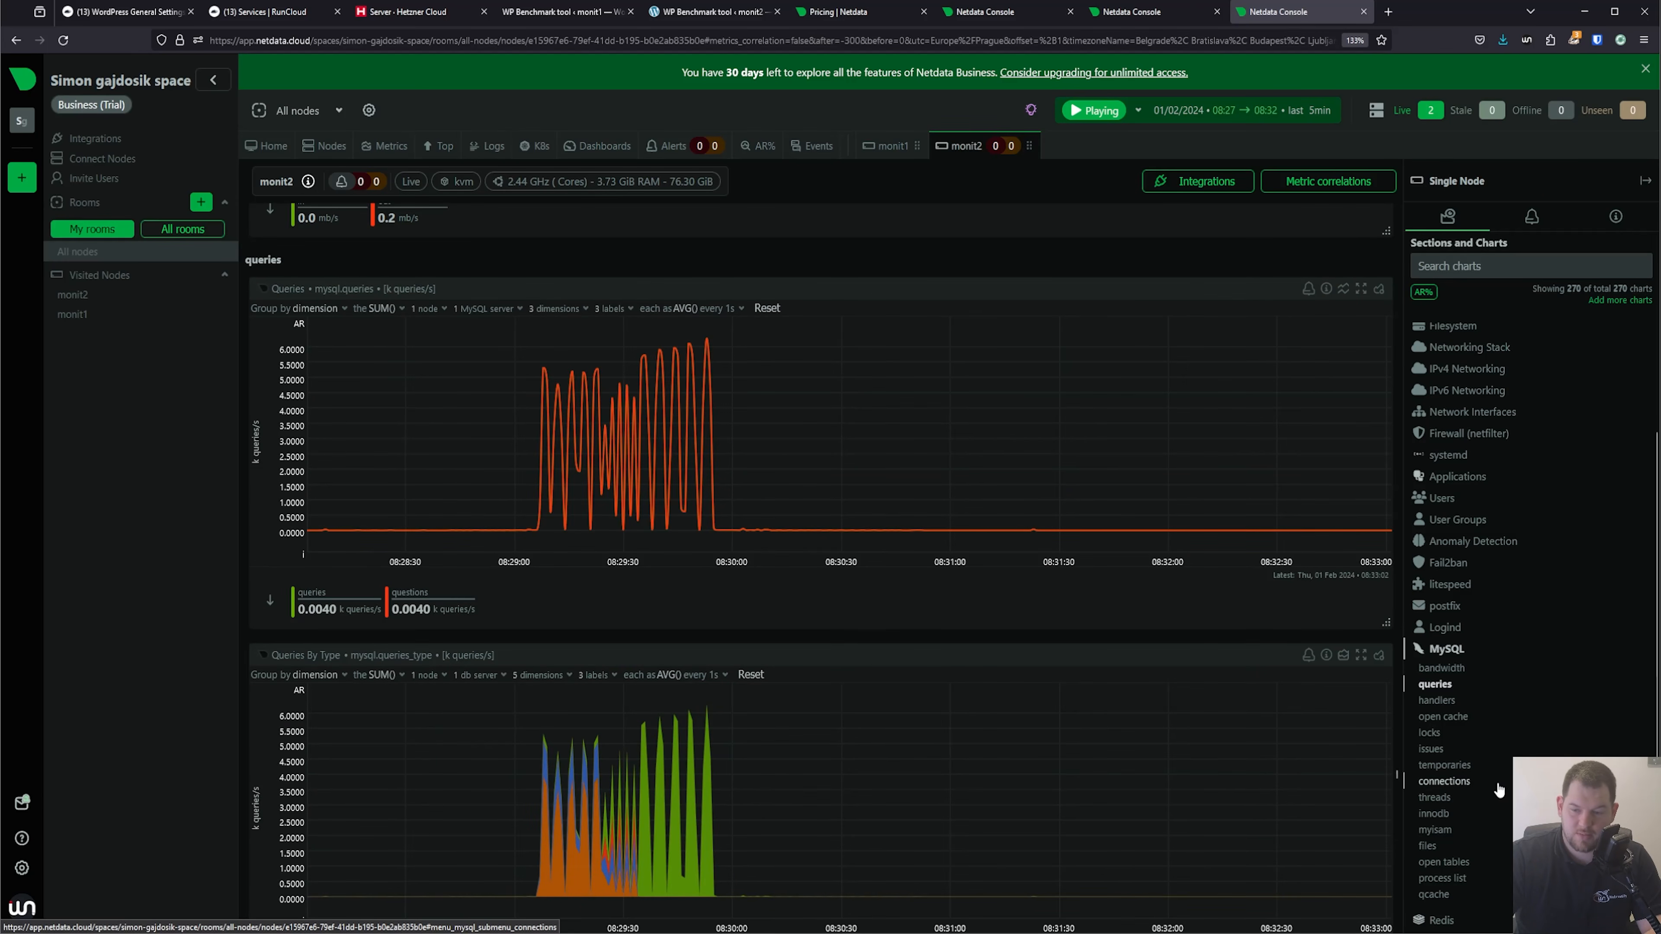
# Examine monit2's Redis charts for connections, ping latency, processed commands and keys lookup hit rate.
pyautogui.click(1479, 918)
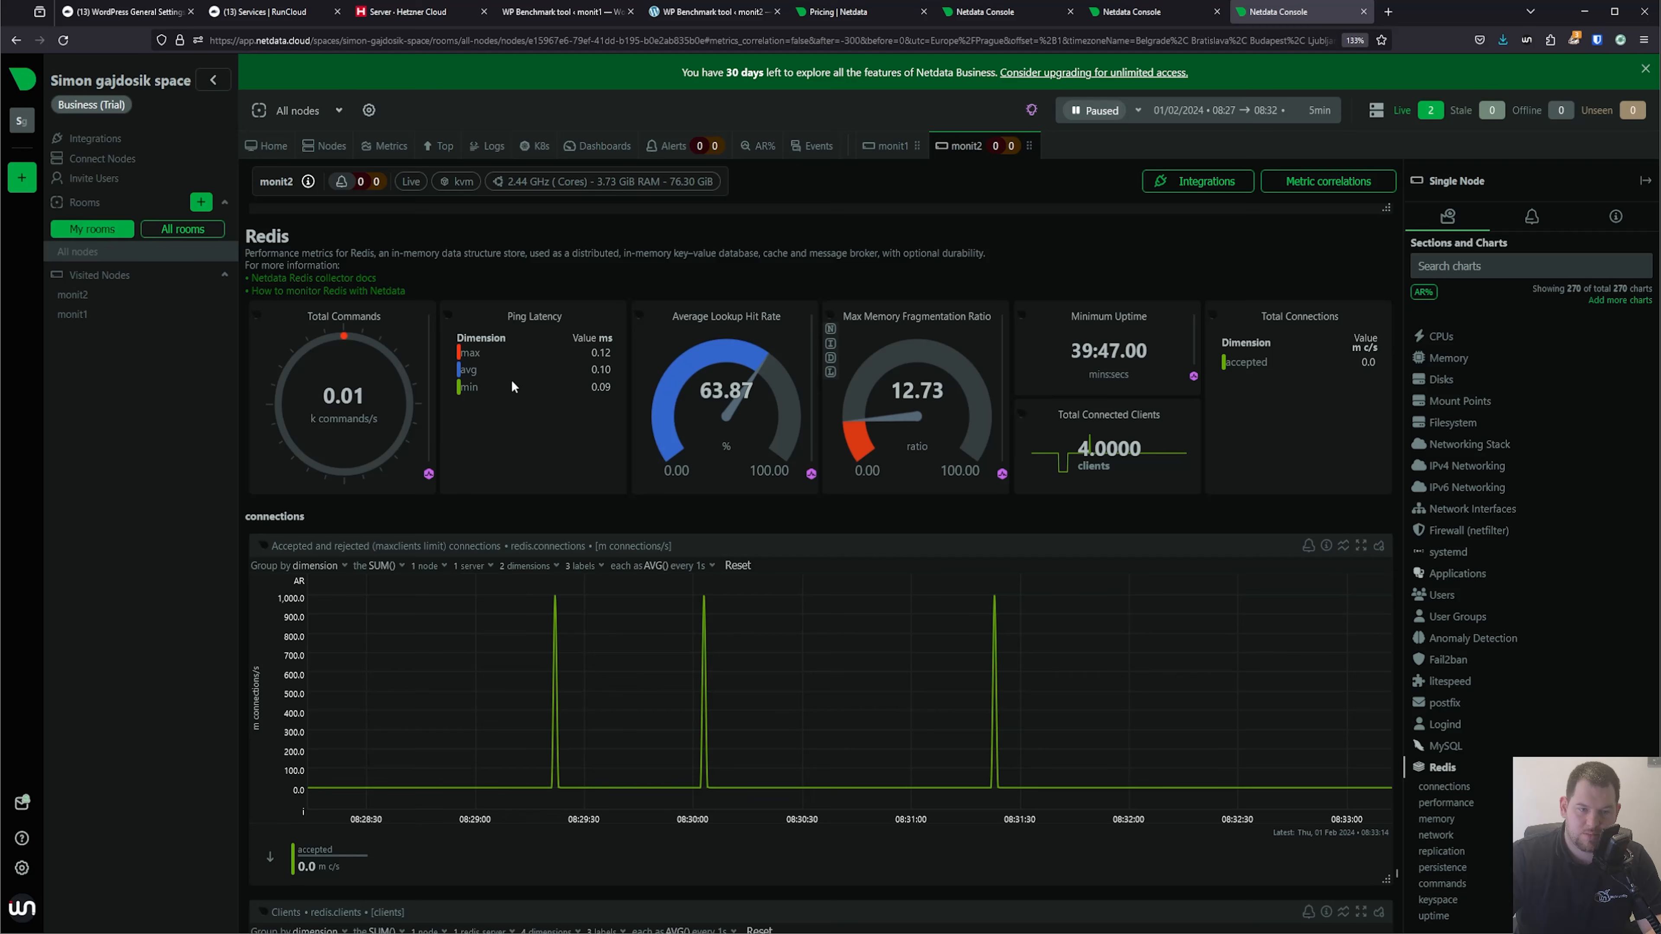
pyautogui.scroll(-6, 923, 554)
pyautogui.scroll(-5, 822, 588)
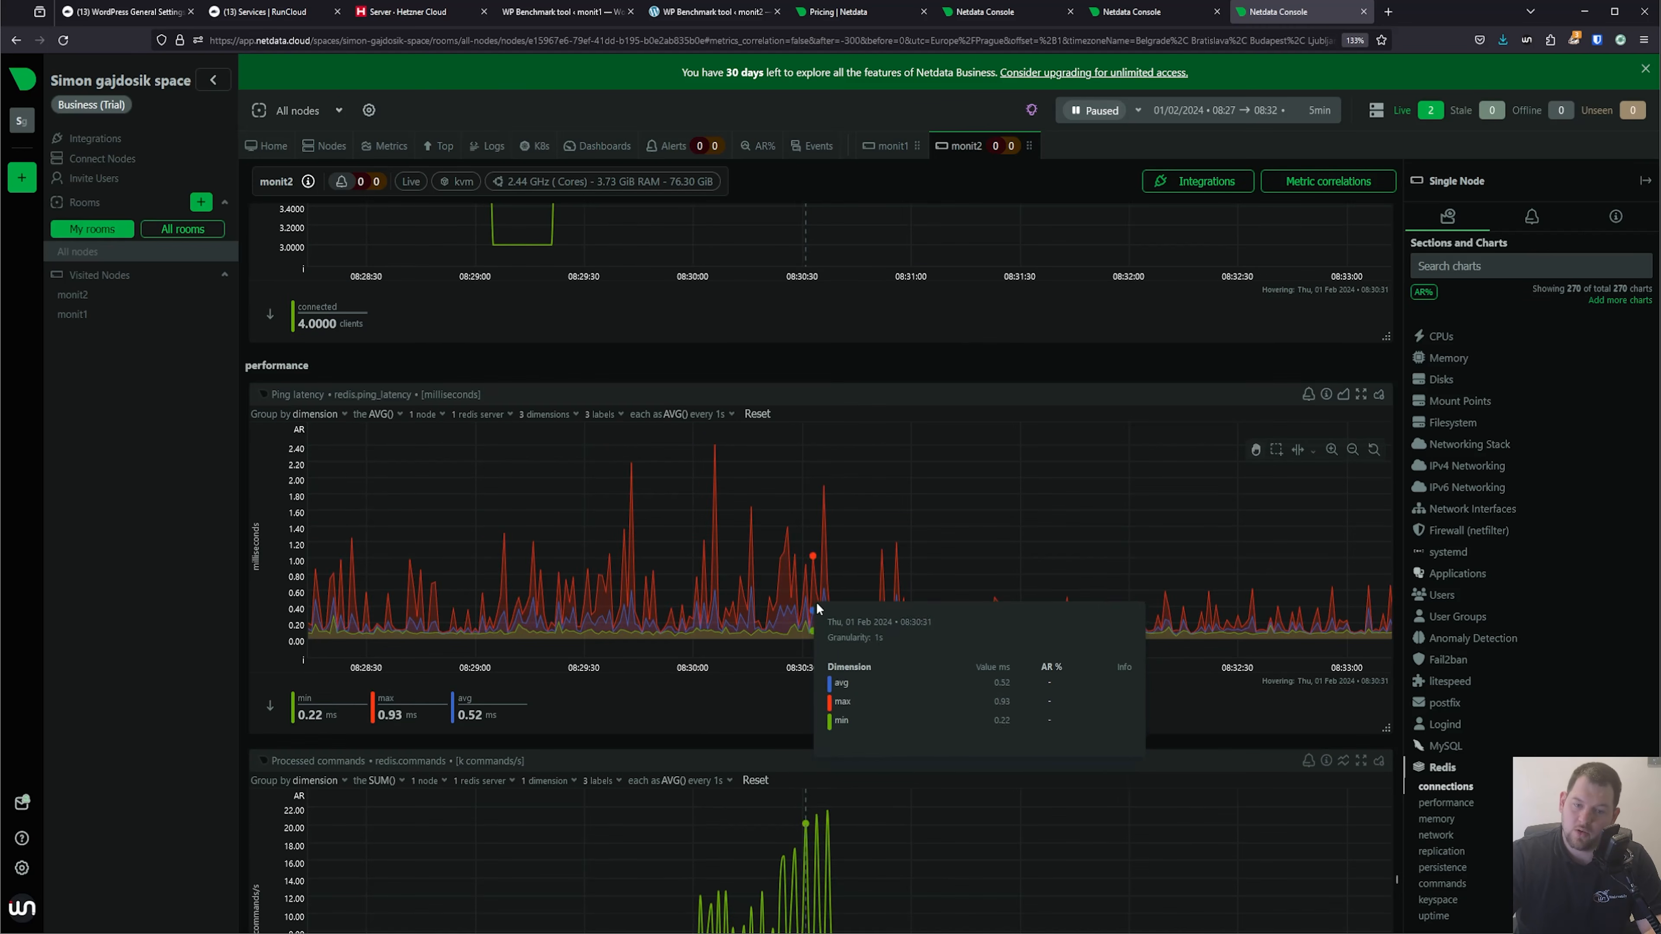
pyautogui.scroll(-2, 1151, 720)
pyautogui.scroll(-5, 1167, 736)
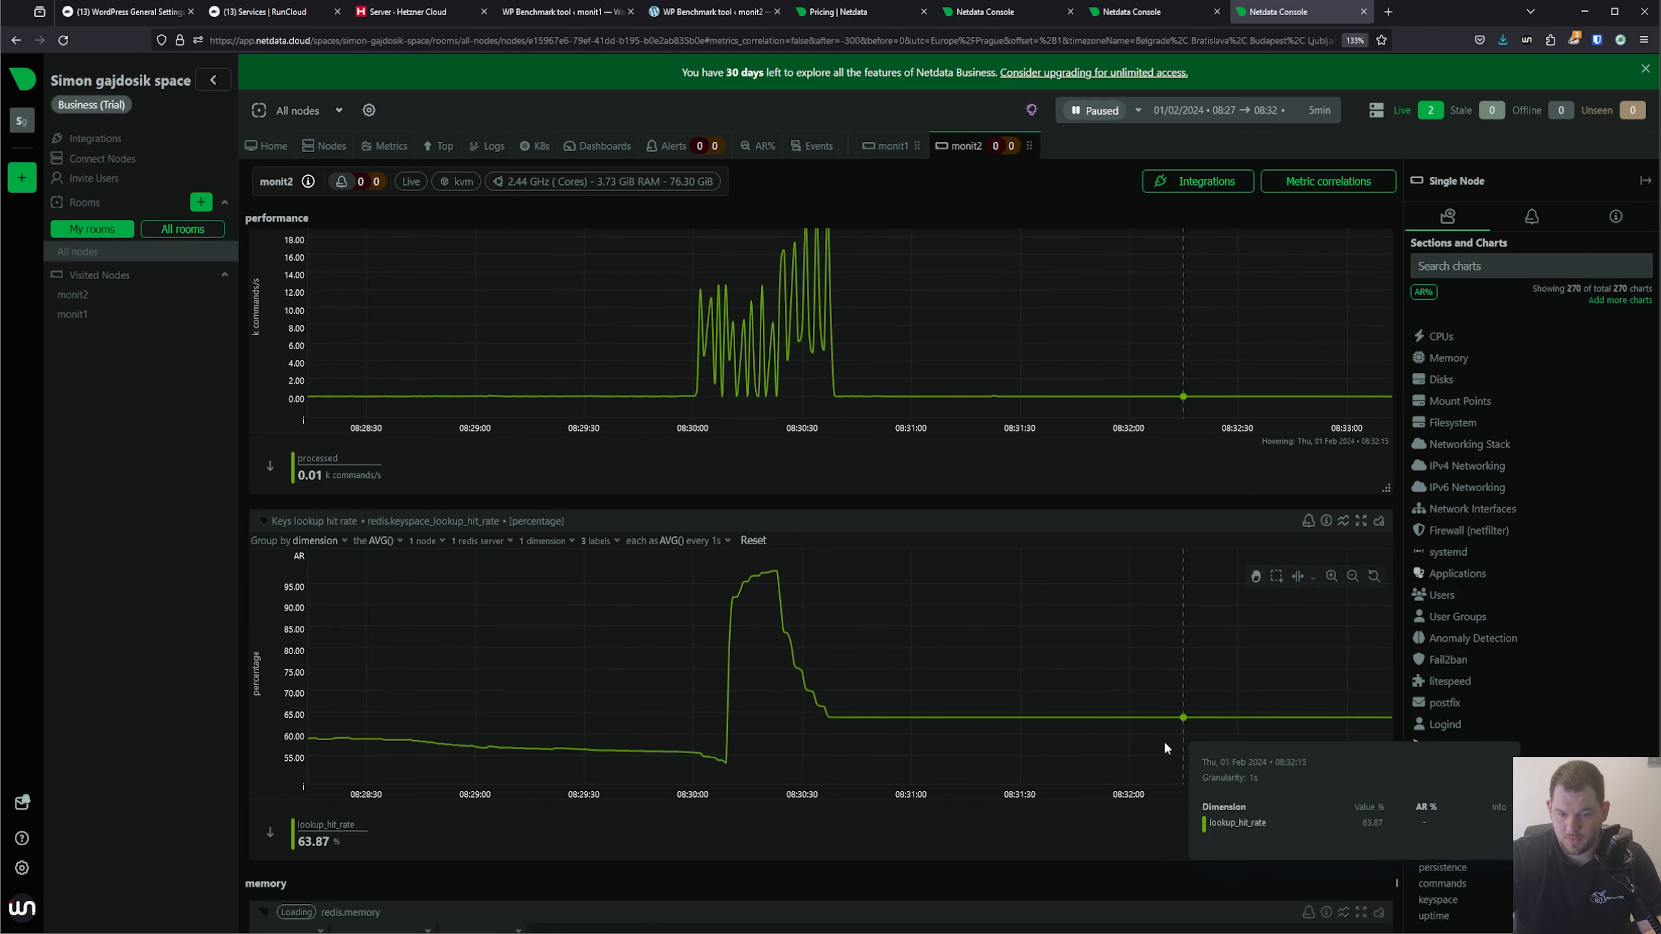
pyautogui.scroll(8, 912, 697)
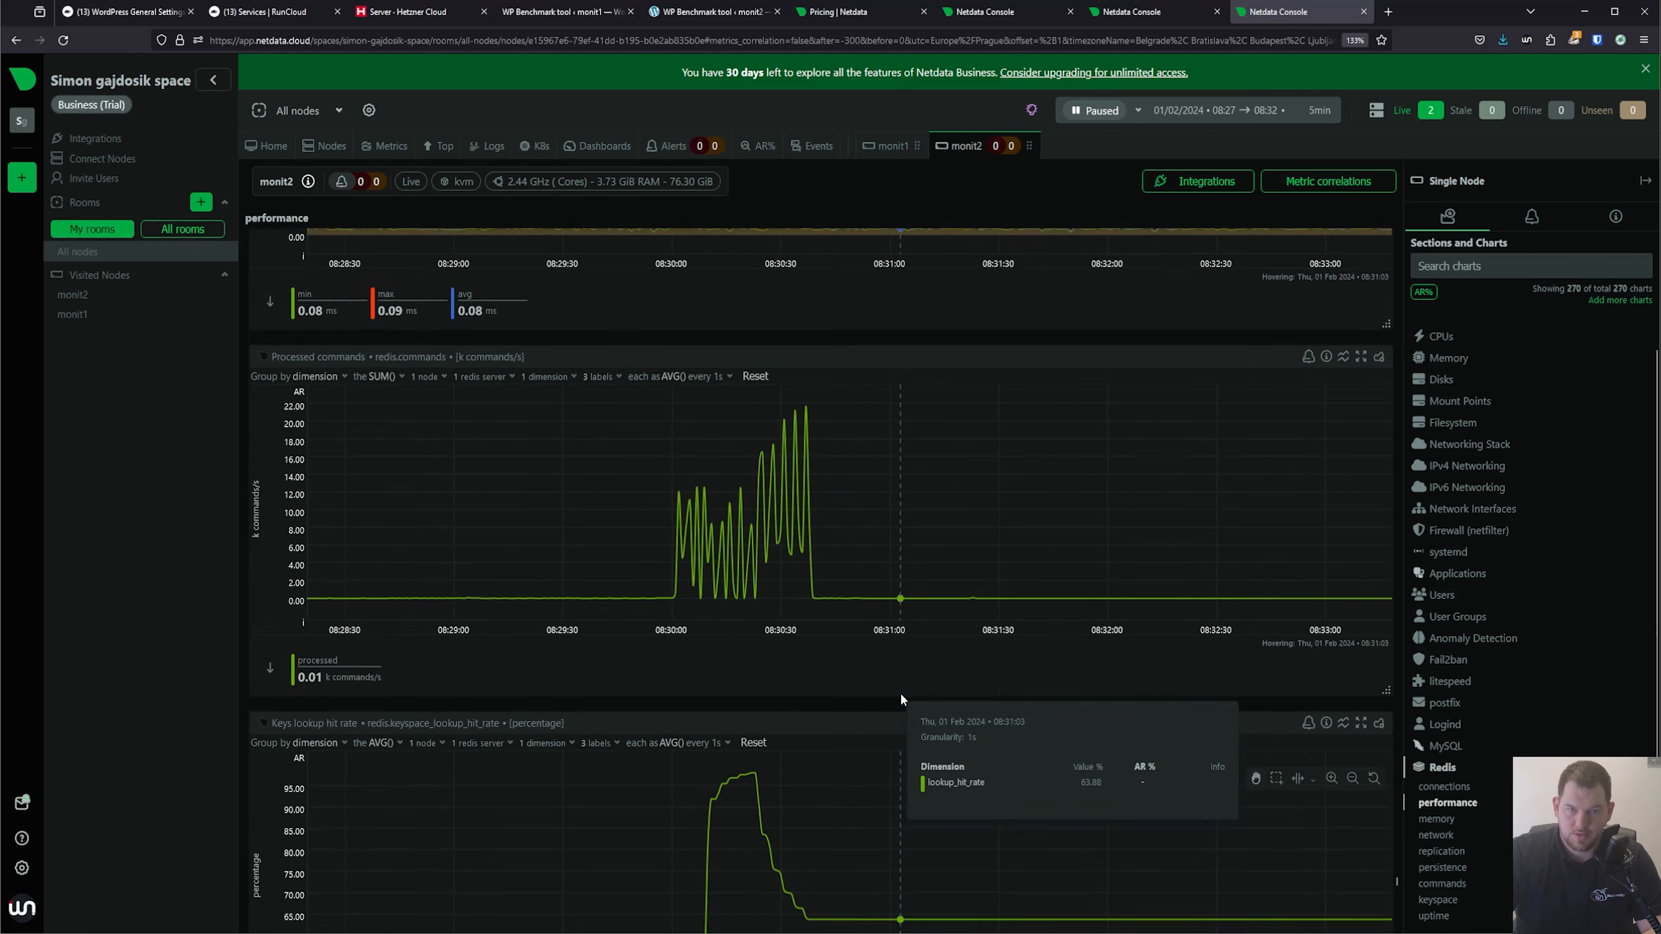
# Return to the Netdata pricing page and open the website's home page from there.
pyautogui.click(853, 13)
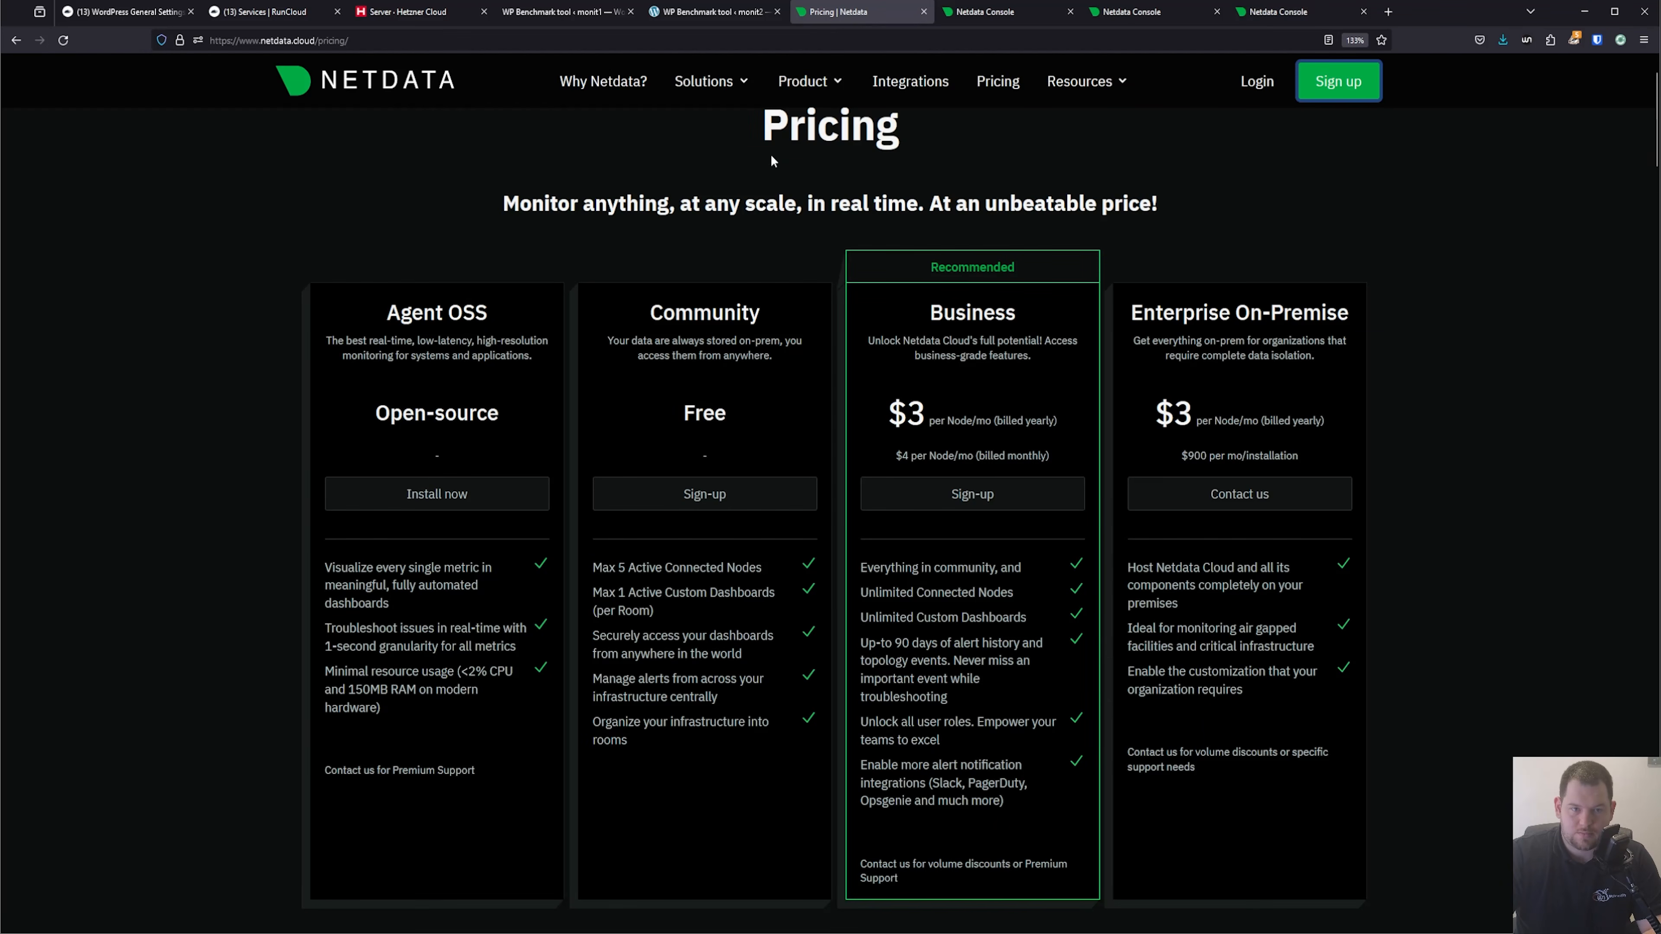
pyautogui.click(393, 96)
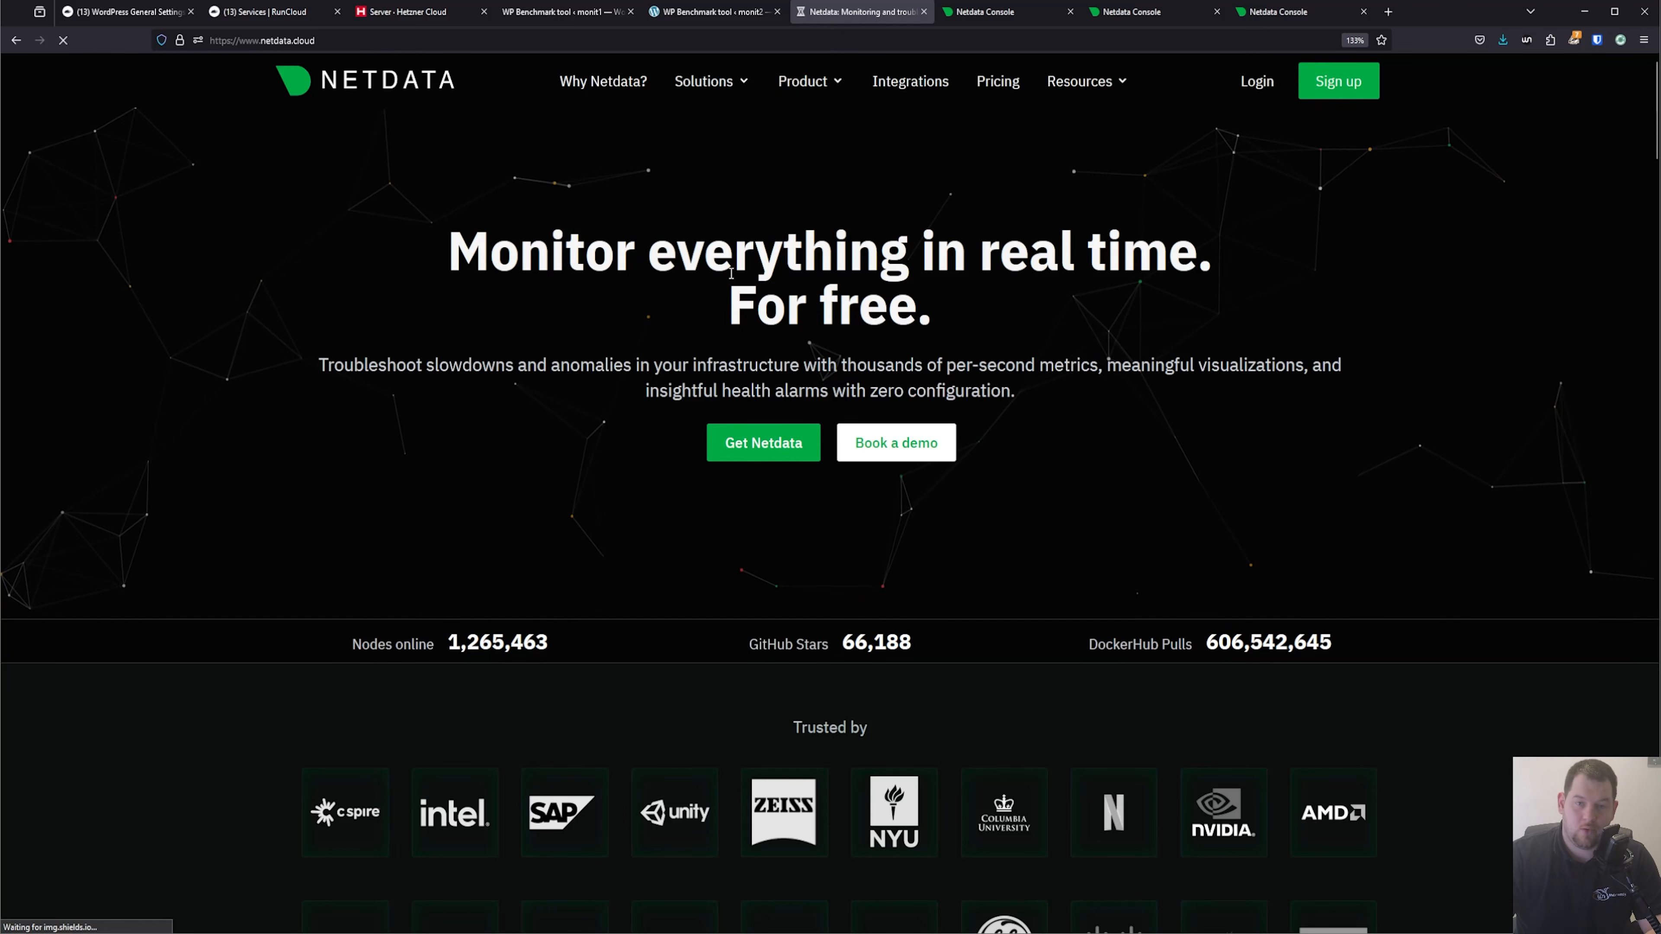